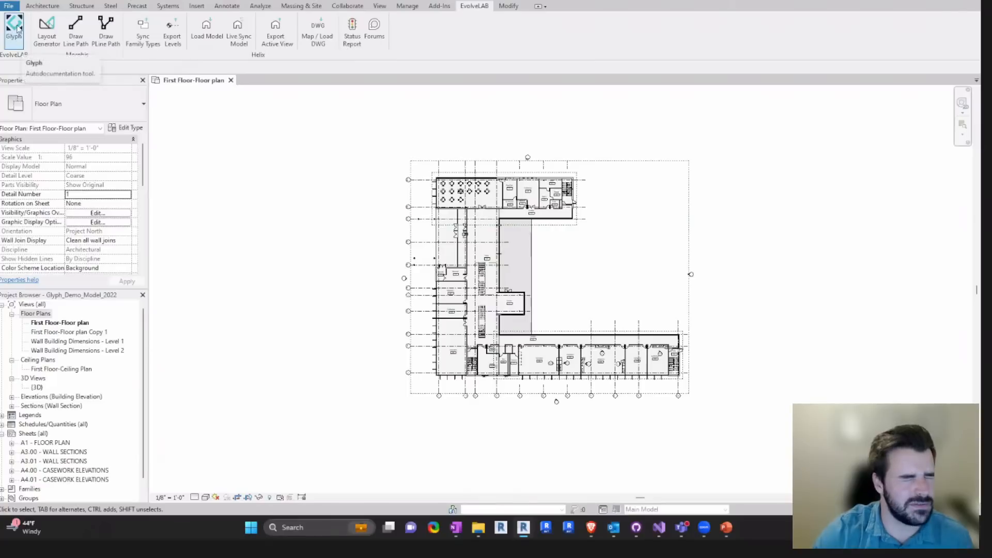
- Open Glyph and look through its bundles and its Create, Dimension, Tag, Import and Place tasks
{"action": "left_click", "coordinate": [14, 36]}
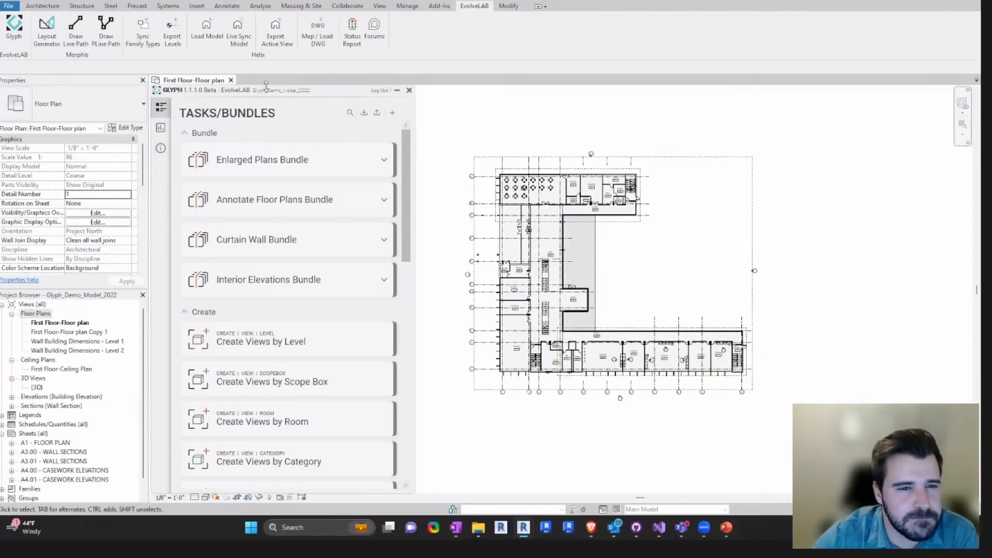
{"action": "left_click_drag", "start_coordinate": [269, 91], "coordinate": [270, 93]}
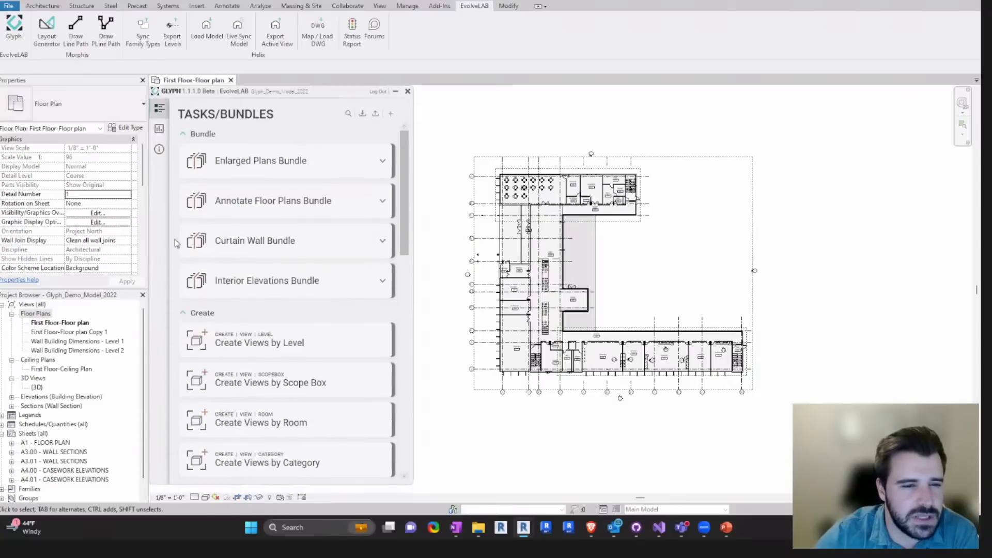
{"action": "scroll", "coordinate": [189, 317], "scroll_direction": "down", "scroll_amount": 3}
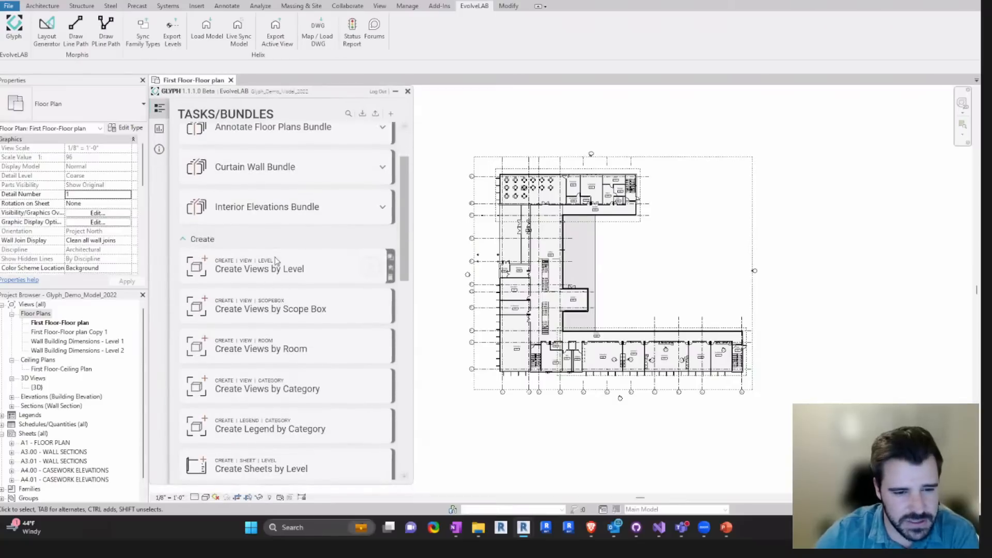
{"action": "scroll", "coordinate": [264, 289], "scroll_direction": "down", "scroll_amount": 2}
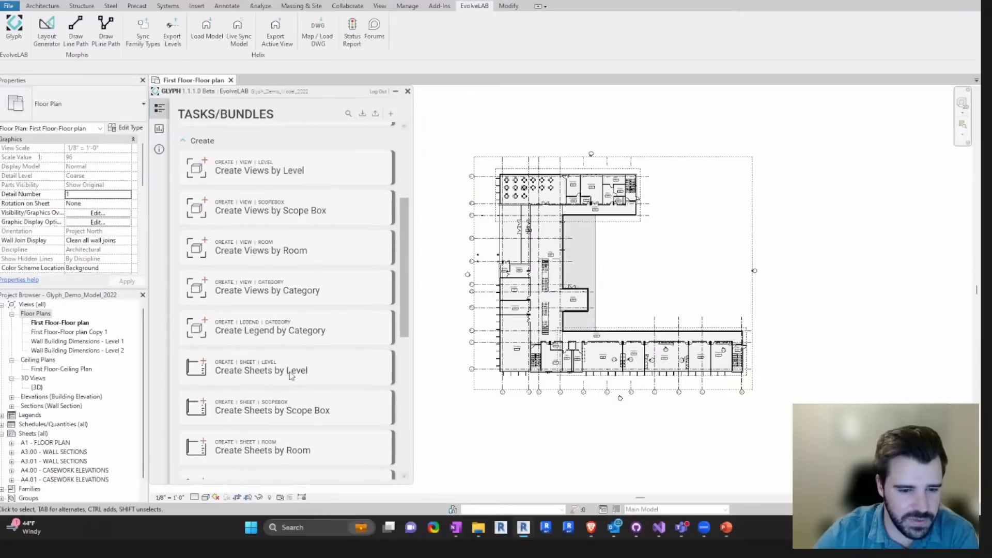
{"action": "scroll", "coordinate": [275, 375], "scroll_direction": "down", "scroll_amount": 5}
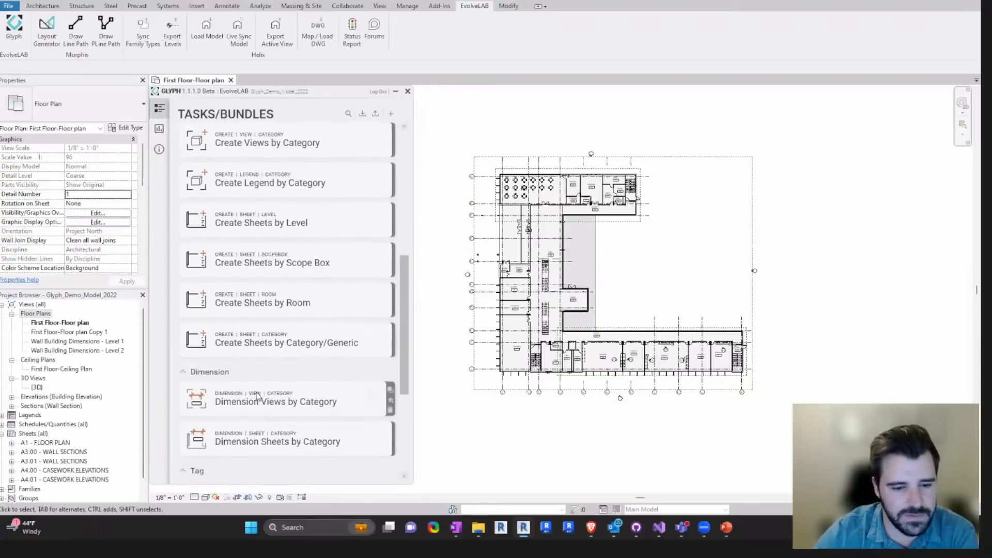
{"action": "scroll", "coordinate": [278, 362], "scroll_direction": "down", "scroll_amount": 2}
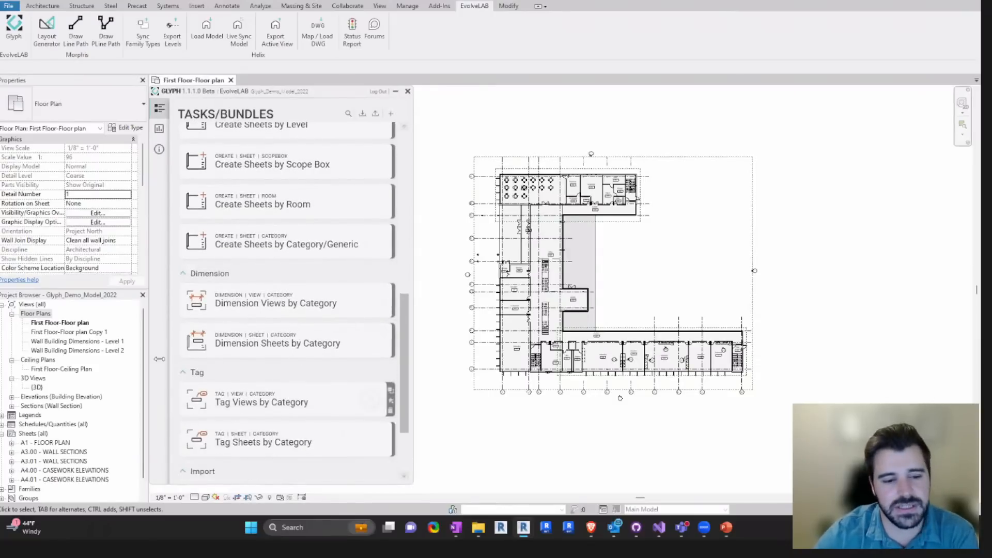
{"action": "scroll", "coordinate": [310, 418], "scroll_direction": "down", "scroll_amount": 3}
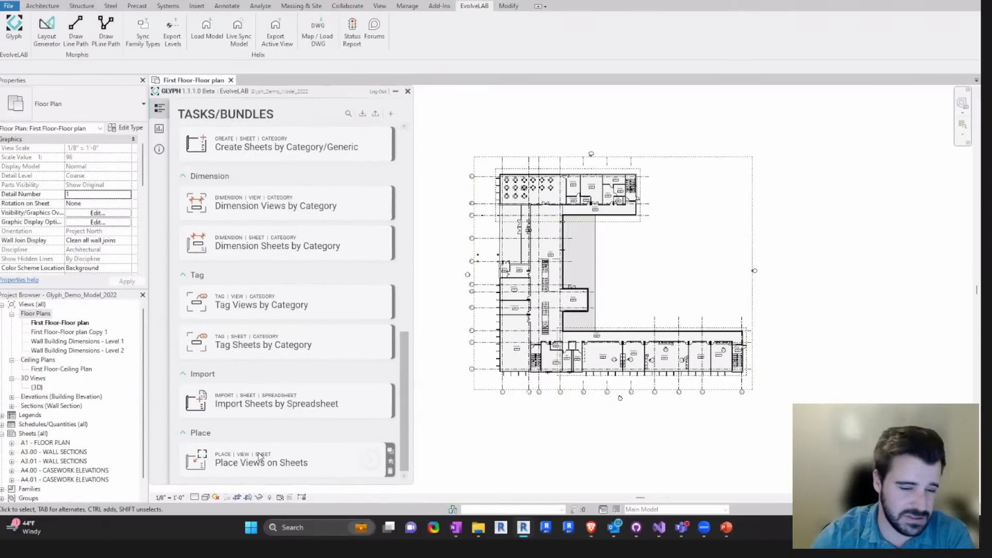
{"action": "scroll", "coordinate": [301, 273], "scroll_direction": "up", "scroll_amount": 9}
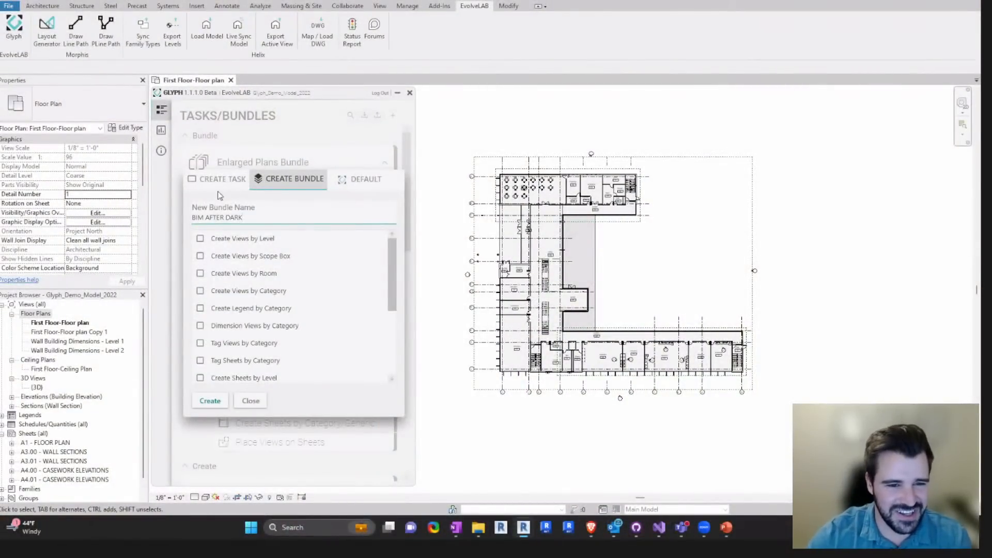
- Create the bundle BIM AFTER DARK with views by level and room, legend by category, tag views by category, and sheets by level
{"action": "left_click", "coordinate": [249, 308]}
{"action": "left_click", "coordinate": [252, 343]}
{"action": "left_click", "coordinate": [252, 378]}
{"action": "scroll", "coordinate": [251, 376], "scroll_direction": "down", "scroll_amount": 1}
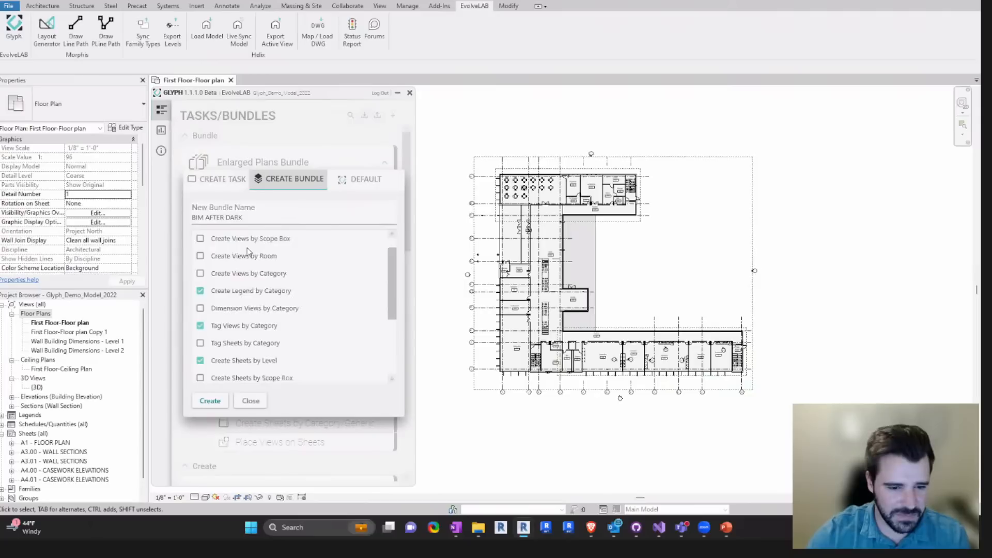
{"action": "left_click", "coordinate": [210, 401]}
- Expand the BIM AFTER DARK bundle to check its tasks, and collapse it again
{"action": "scroll", "coordinate": [279, 393], "scroll_direction": "down", "scroll_amount": 3}
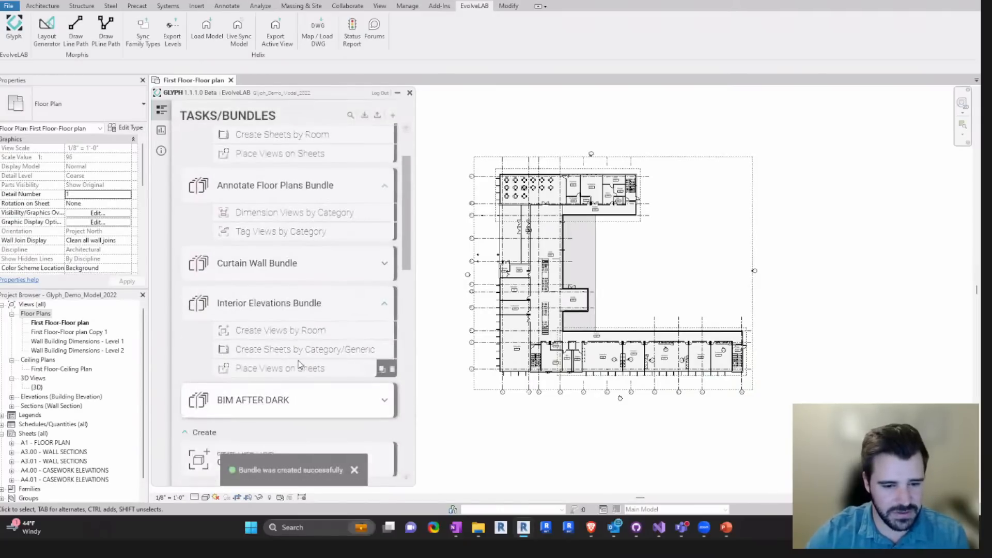
{"action": "left_click", "coordinate": [379, 404]}
{"action": "scroll", "coordinate": [279, 398], "scroll_direction": "down", "scroll_amount": 2}
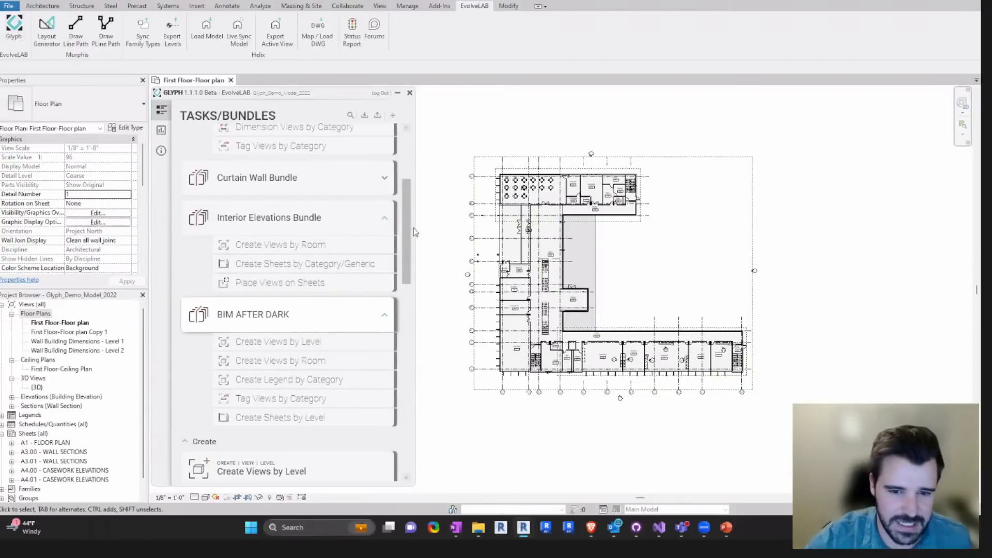
{"action": "scroll", "coordinate": [406, 229], "scroll_direction": "up", "scroll_amount": 1}
{"action": "left_click", "coordinate": [384, 336]}
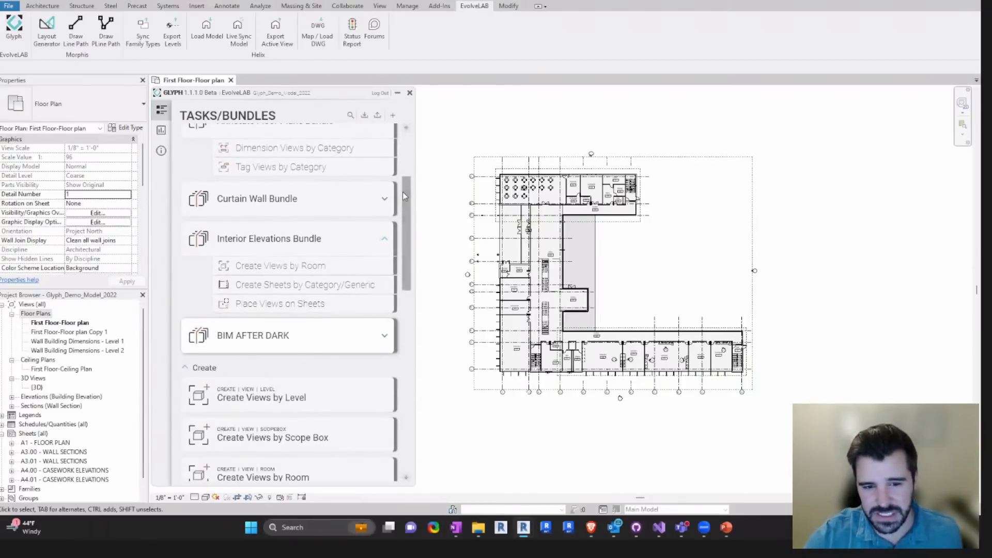
- Collapse the Enlarged Plans, Annotate Floor Plans, Curtain Wall and Interior Elevations bundles in the task list
{"action": "left_click_drag", "start_coordinate": [404, 196], "coordinate": [407, 150]}
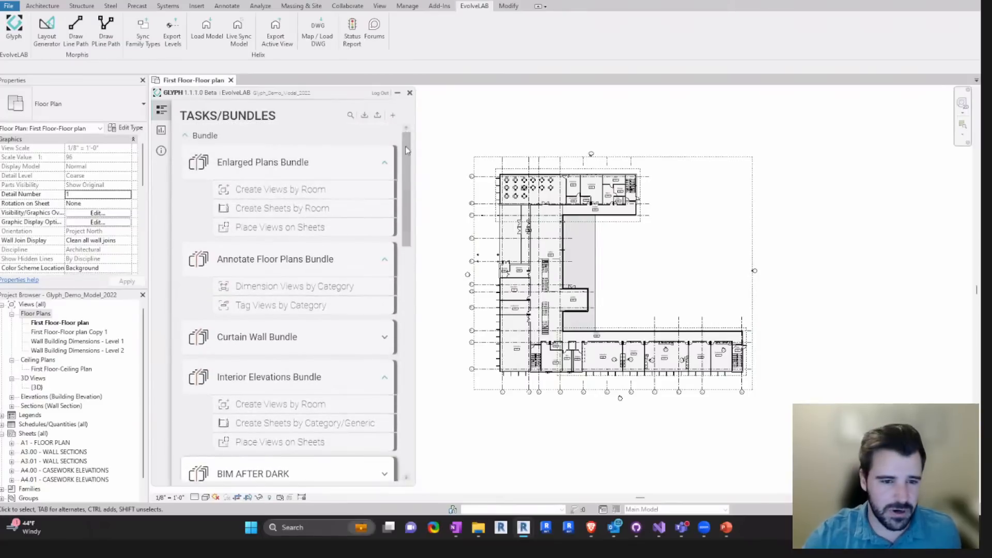
{"action": "left_click", "coordinate": [385, 162]}
{"action": "left_click", "coordinate": [384, 202]}
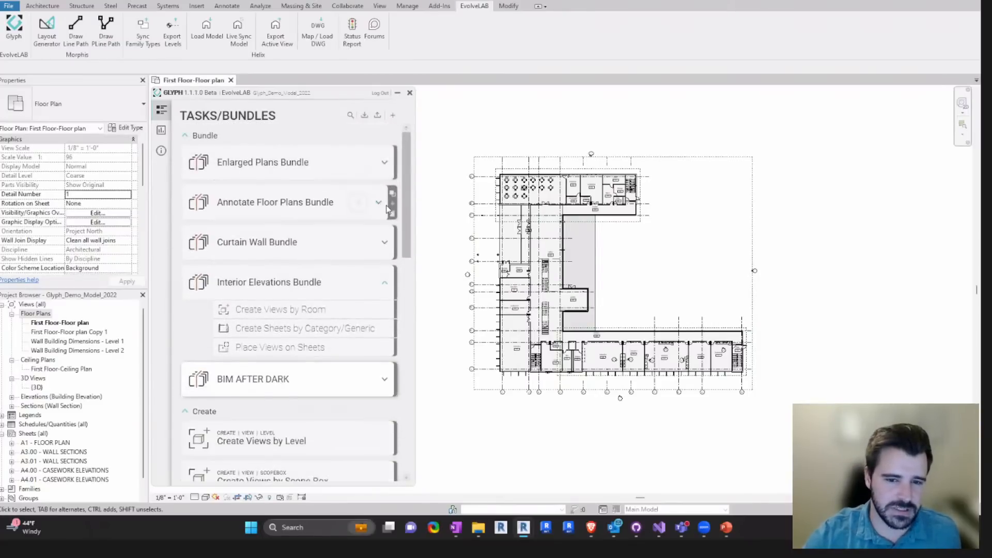
{"action": "left_click", "coordinate": [380, 253]}
{"action": "left_click", "coordinate": [383, 249]}
{"action": "left_click", "coordinate": [380, 282]}
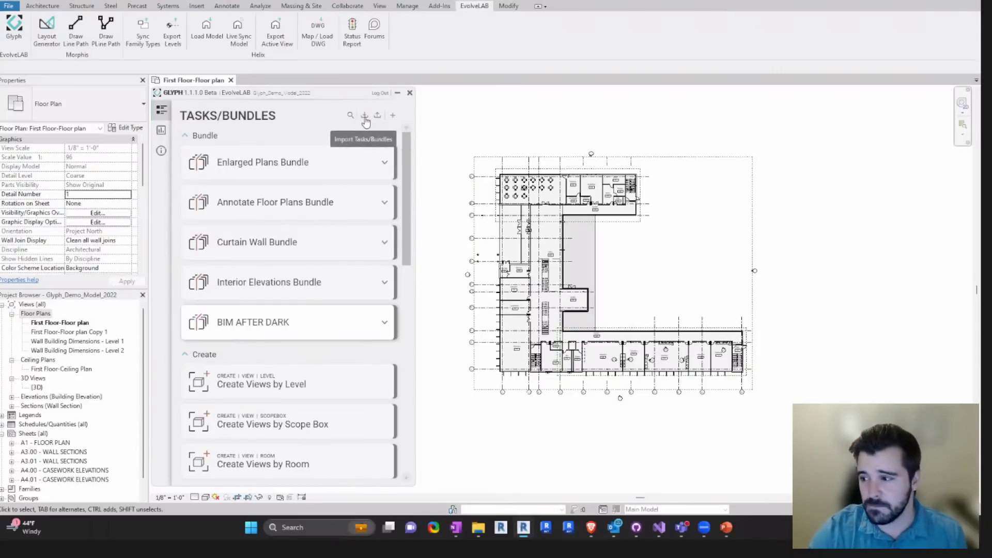
- Set up Create Views by Level to make NewView floor plans for levels 01 - Entry Level, 02 - Floor and 03 - Floor
{"action": "left_click", "coordinate": [295, 378]}
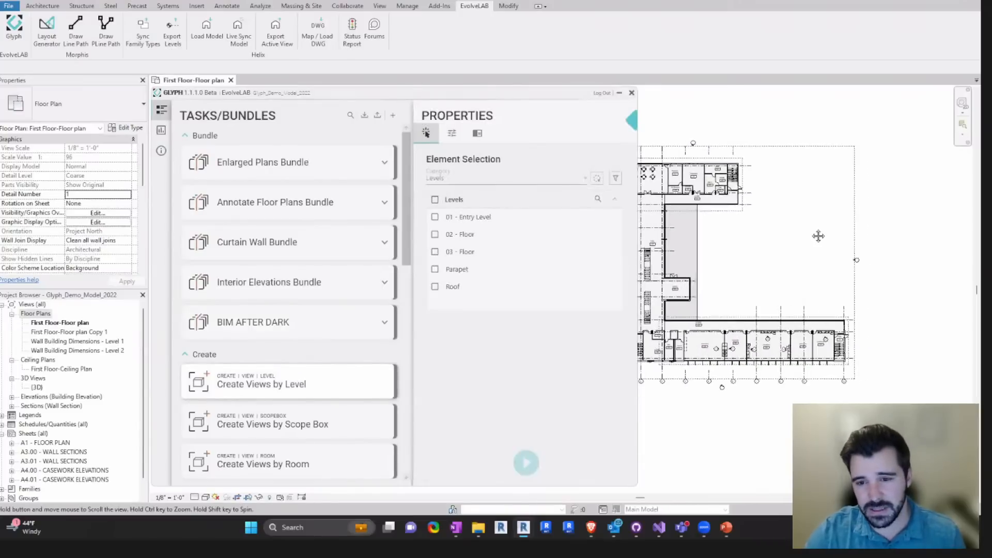
{"action": "left_click", "coordinate": [435, 217]}
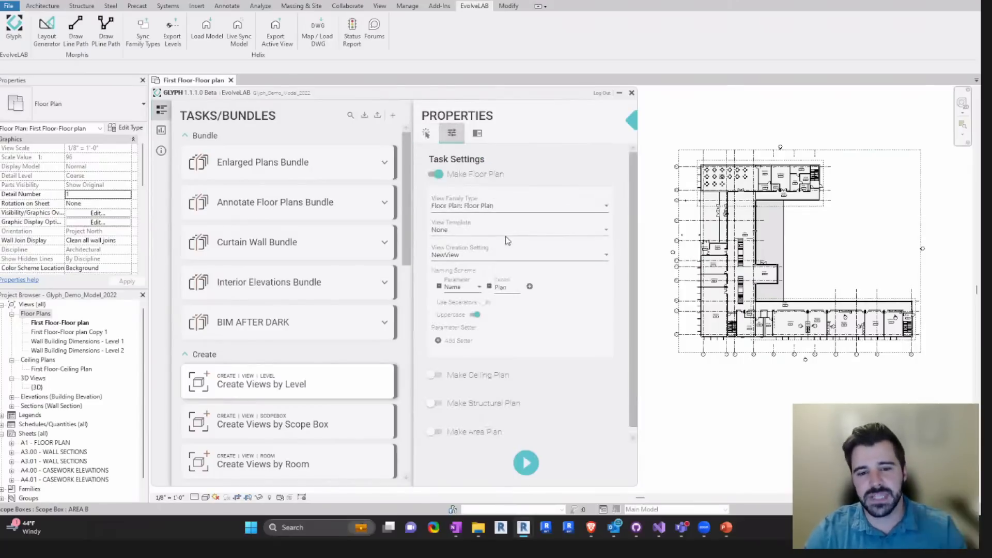
{"action": "left_click", "coordinate": [454, 256]}
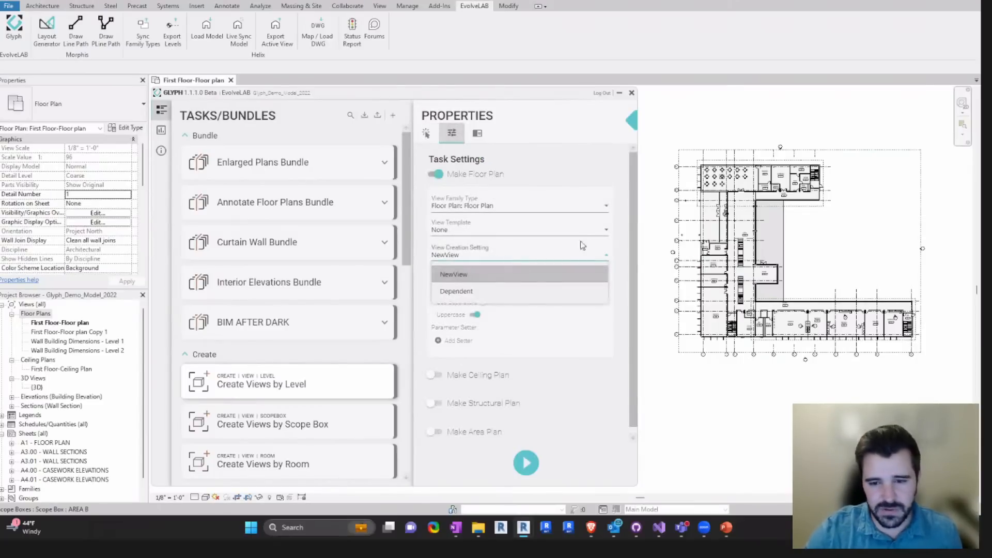
{"action": "left_click", "coordinate": [458, 274]}
- Add the custom text BIM AFTER DARK to the view naming scheme and run Create Views by Level
{"action": "left_click", "coordinate": [530, 286]}
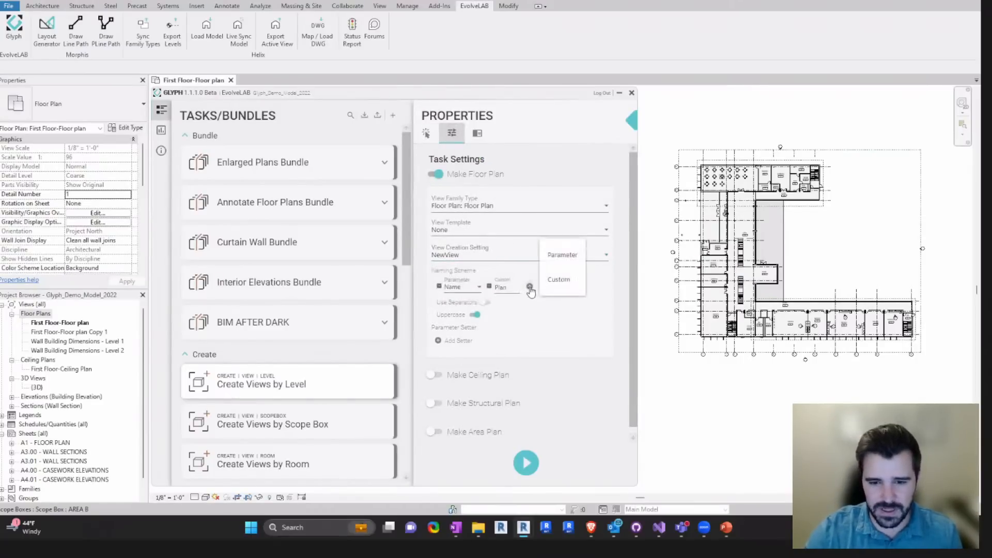
{"action": "left_click", "coordinate": [554, 283]}
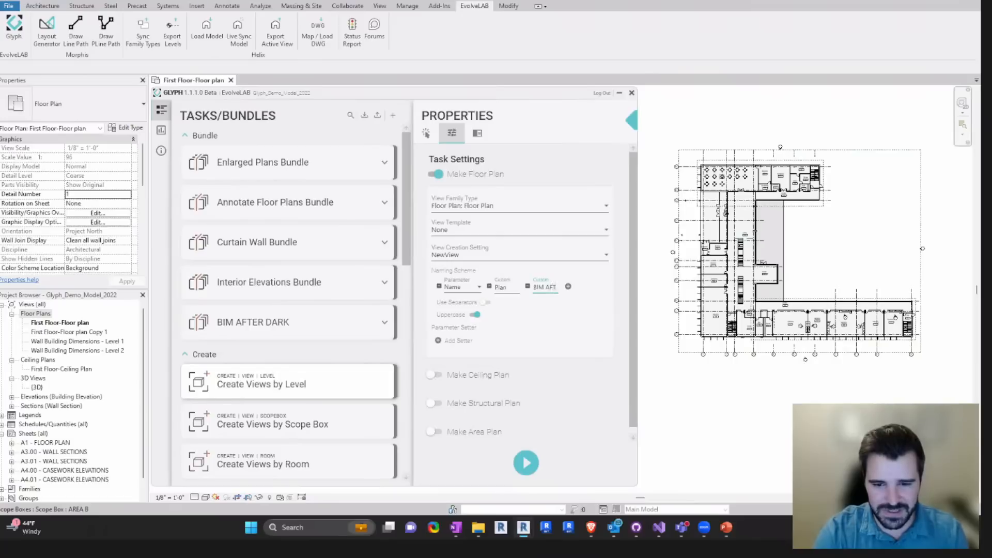
{"action": "scroll", "coordinate": [632, 227], "scroll_direction": "down", "scroll_amount": 1}
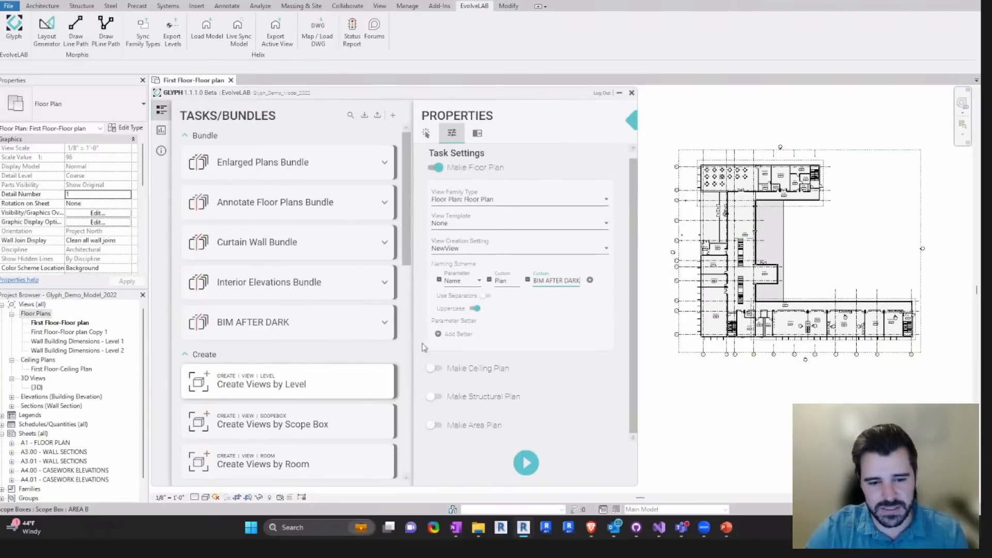
{"action": "left_click", "coordinate": [372, 386]}
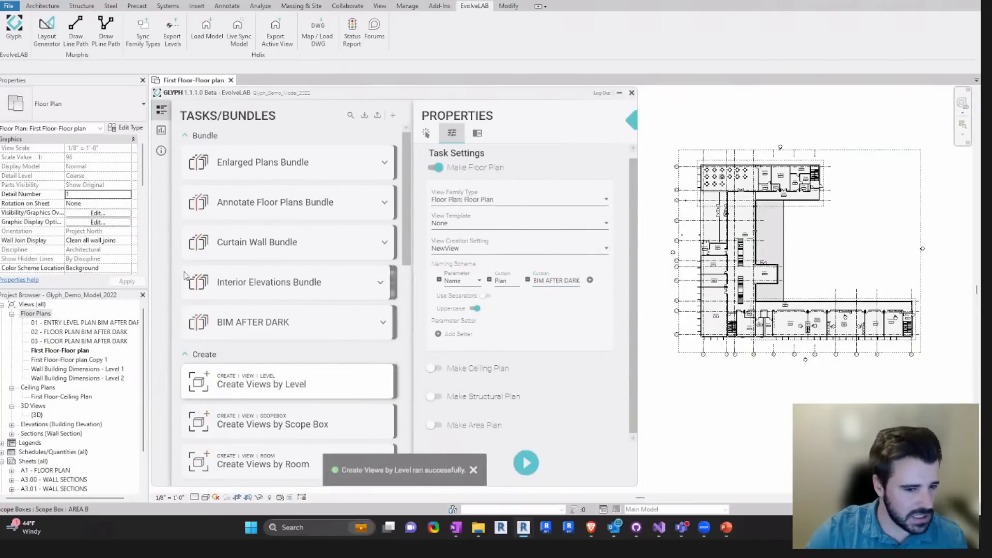
- Widen the Project Browser slightly and move the Glyph window clear of the new floor plan names
{"action": "left_click_drag", "start_coordinate": [151, 264], "coordinate": [155, 264]}
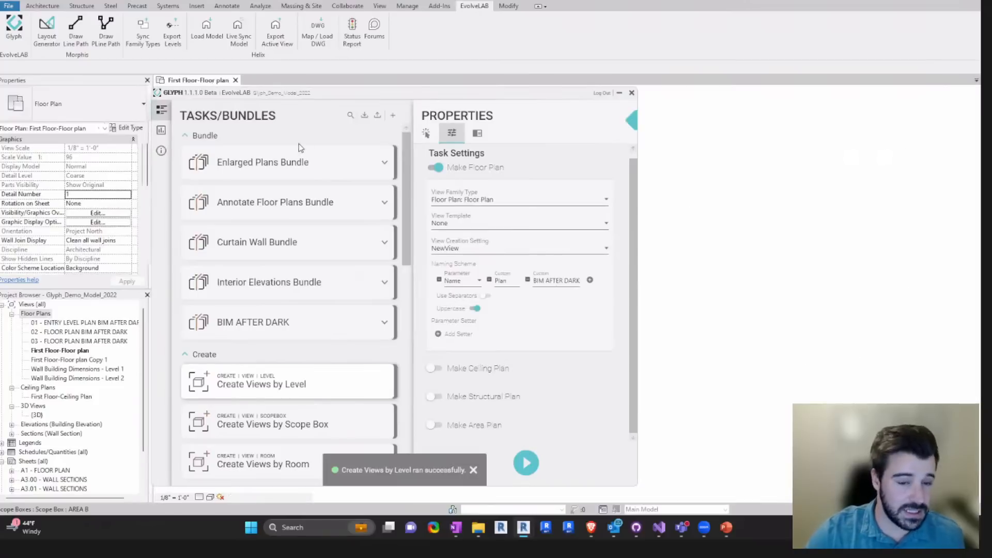
{"action": "left_click_drag", "start_coordinate": [316, 101], "coordinate": [332, 98]}
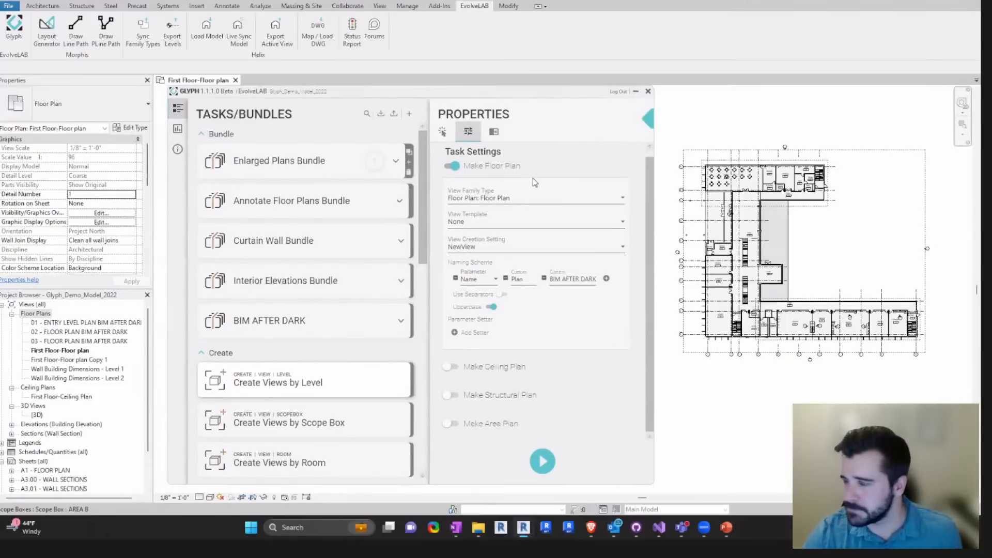
{"action": "scroll", "coordinate": [648, 168], "scroll_direction": "up", "scroll_amount": 1}
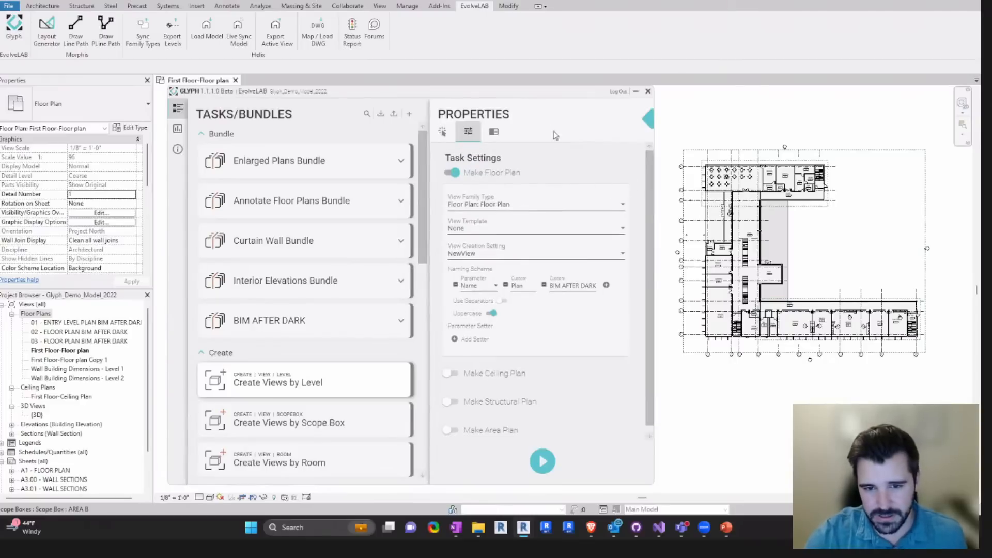
{"action": "left_click_drag", "start_coordinate": [537, 98], "coordinate": [528, 98]}
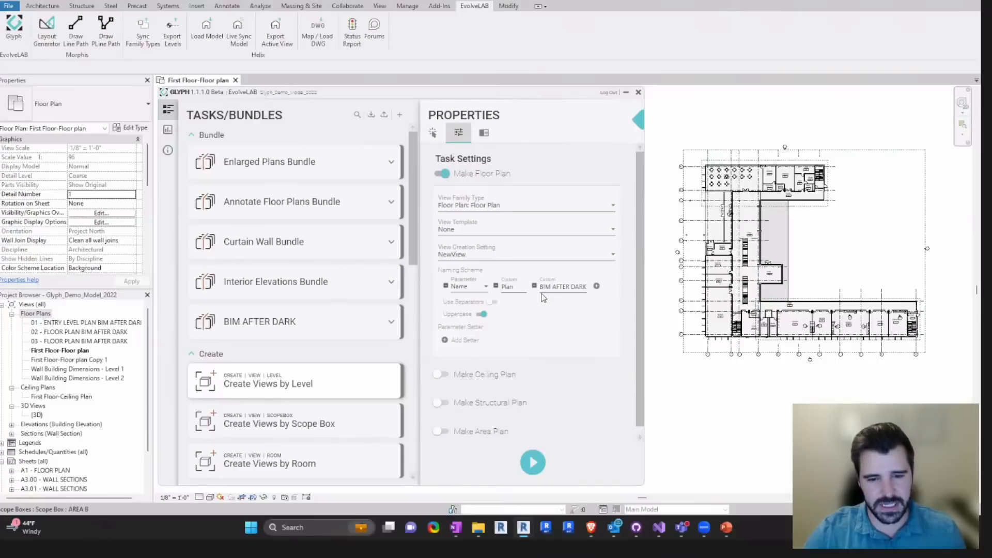
- Browse the remaining Glyph tasks and open the Create Views by Room task
{"action": "mouse_move", "coordinate": [293, 396]}
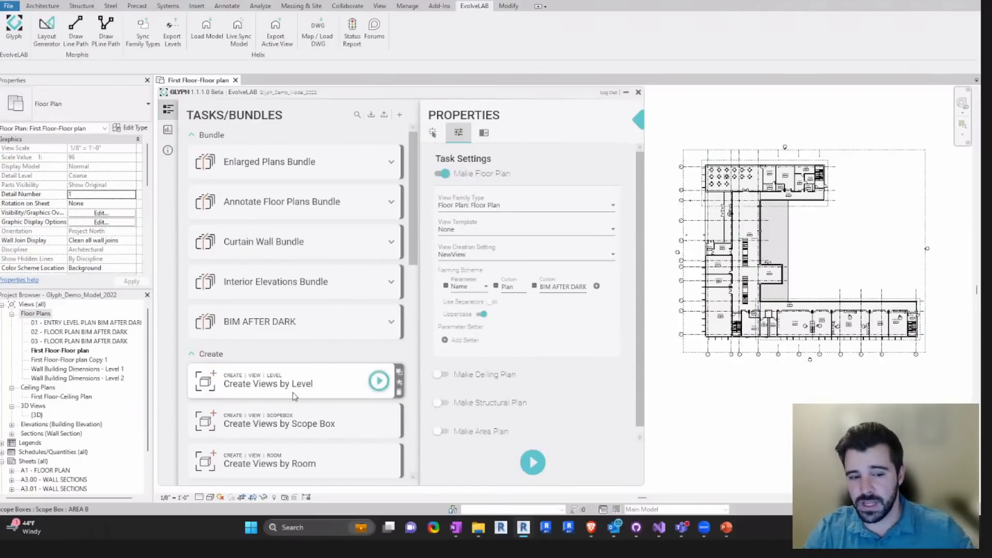
{"action": "left_click_drag", "start_coordinate": [412, 229], "coordinate": [417, 253]}
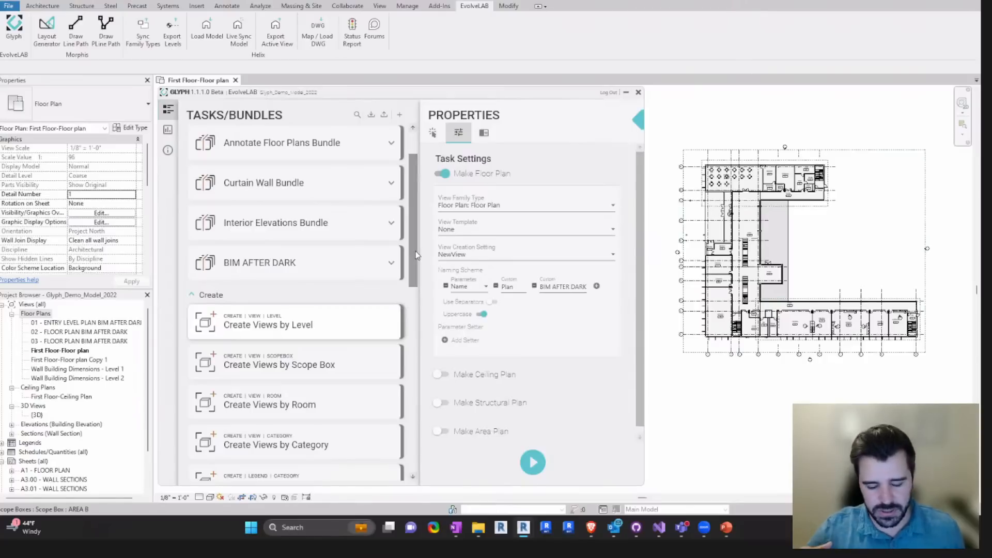
{"action": "left_click_drag", "start_coordinate": [414, 246], "coordinate": [411, 351]}
{"action": "mouse_move", "coordinate": [291, 415]}
{"action": "scroll", "coordinate": [279, 415], "scroll_direction": "down", "scroll_amount": 2}
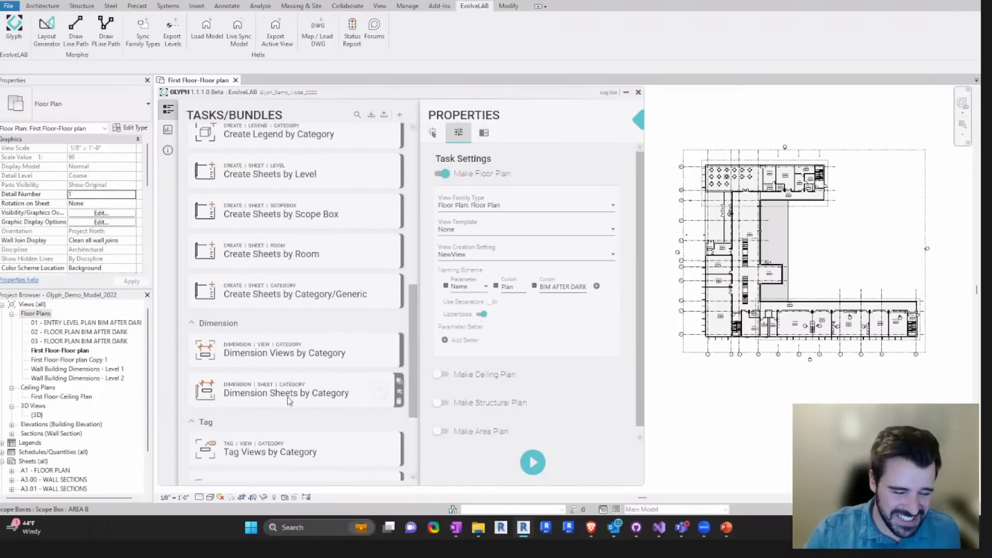
{"action": "scroll", "coordinate": [336, 362], "scroll_direction": "up", "scroll_amount": 7}
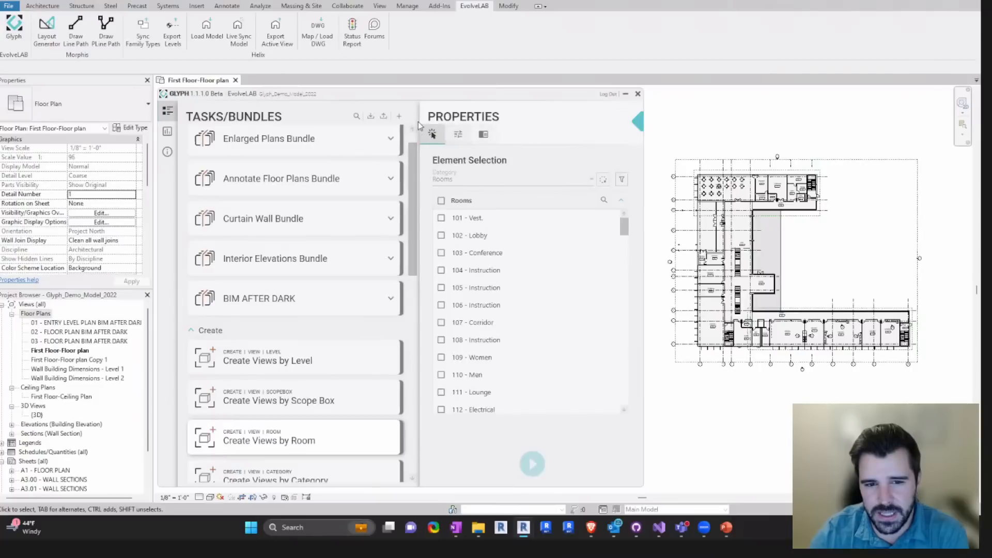
- Pick three adjacent rooms in the plan's lower wing for Create Views by Room and review the task settings
{"action": "left_click", "coordinate": [603, 180]}
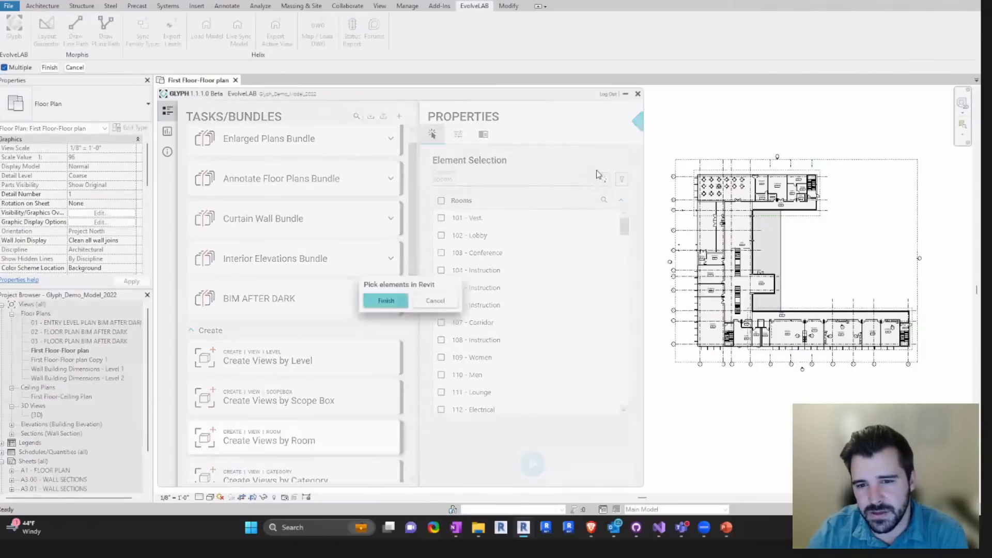
{"action": "scroll", "coordinate": [837, 325], "scroll_direction": "up", "scroll_amount": 3}
{"action": "left_click", "coordinate": [846, 340]}
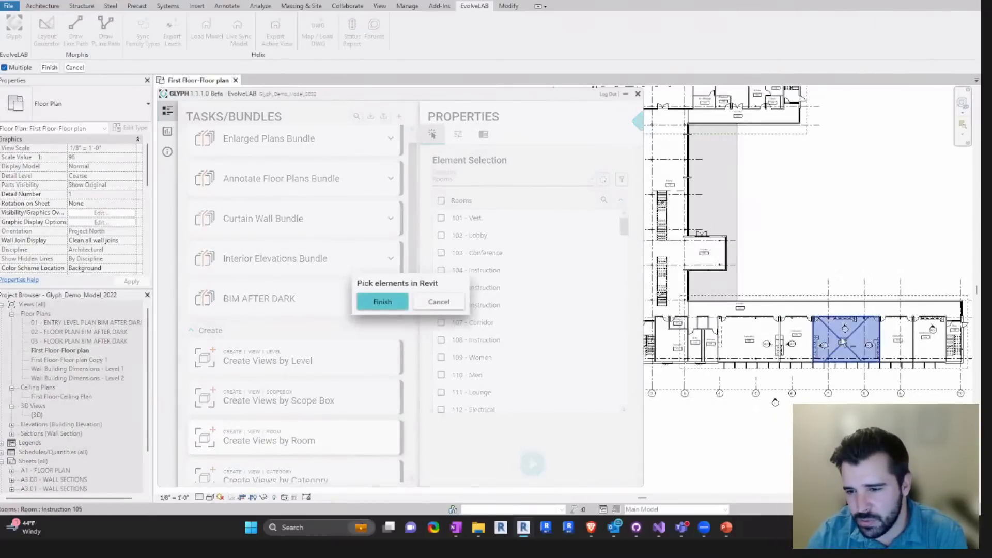
{"action": "left_click", "coordinate": [808, 343]}
{"action": "left_click", "coordinate": [896, 341]}
{"action": "left_click", "coordinate": [393, 302]}
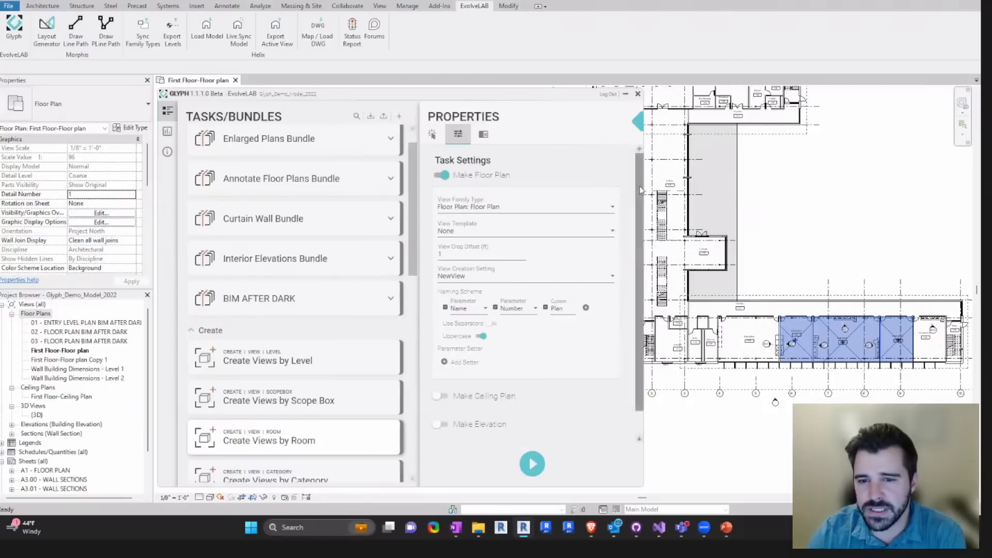
{"action": "scroll", "coordinate": [500, 379], "scroll_direction": "down", "scroll_amount": 1}
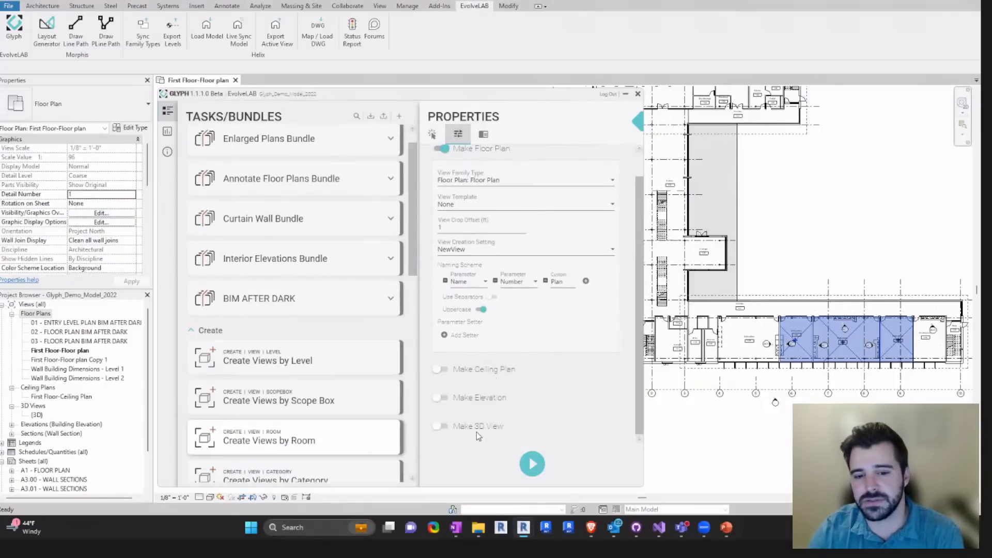
{"action": "scroll", "coordinate": [517, 258], "scroll_direction": "up", "scroll_amount": 1}
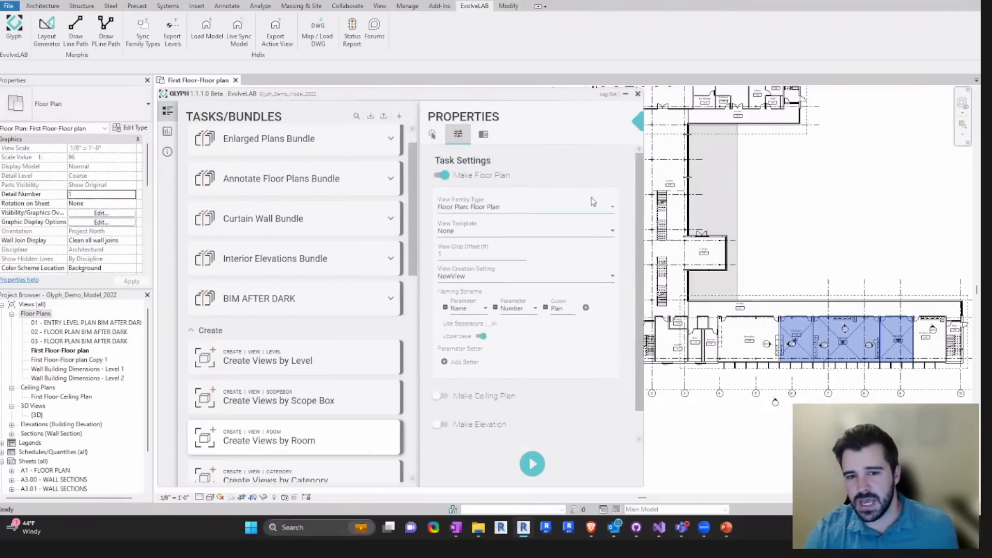
- Set the floor plan's View Creation Setting to Callout and run Create Views by Room for the three selected rooms
{"action": "left_click", "coordinate": [469, 278]}
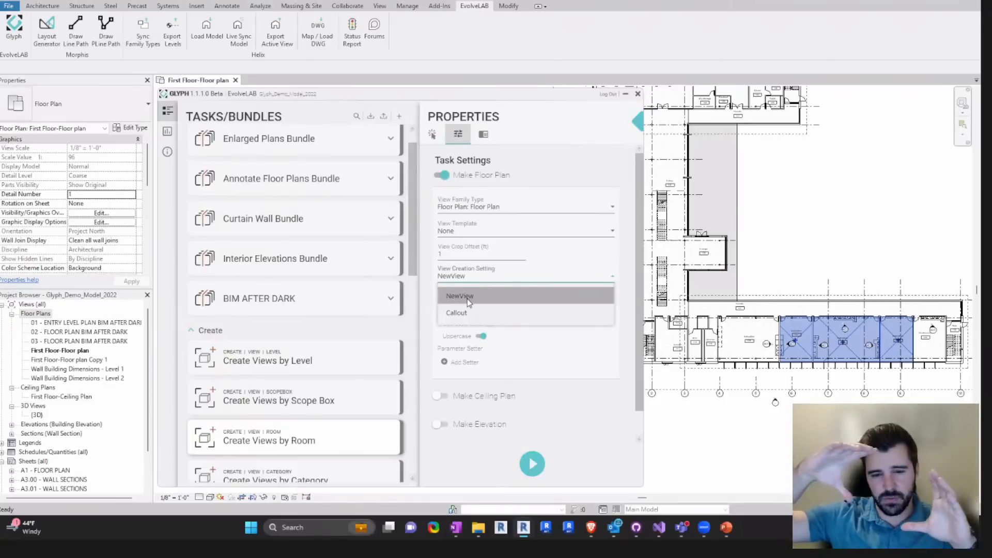
{"action": "left_click", "coordinate": [471, 313]}
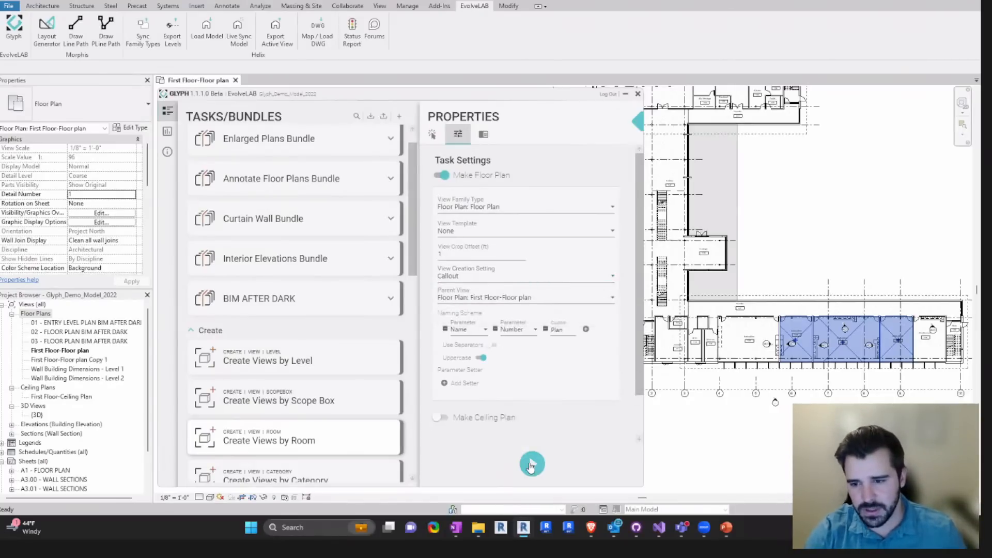
{"action": "scroll", "coordinate": [845, 347], "scroll_direction": "up", "scroll_amount": 3}
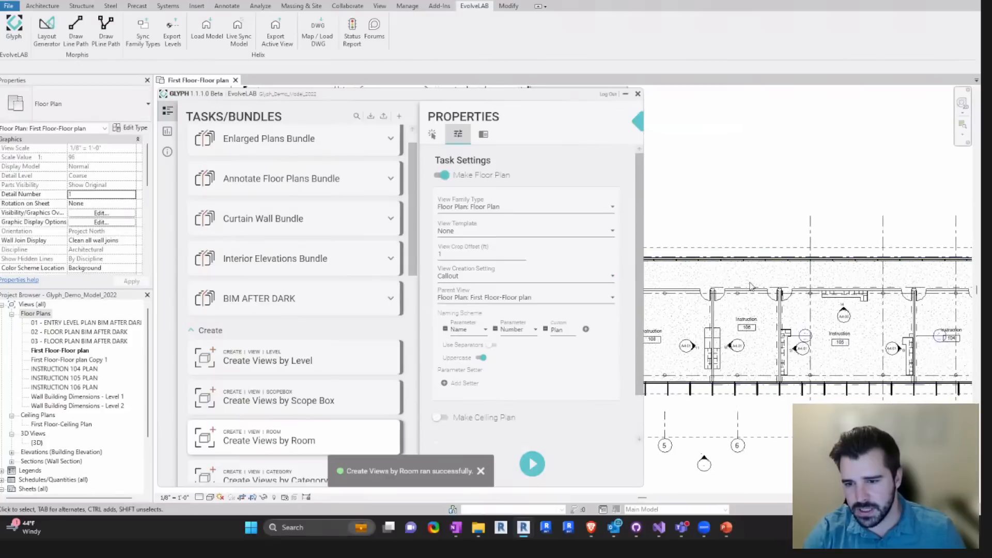
- Move the callout head of Instruction 106 above the room, inspect the neighbouring room's callout and clear the selection
{"action": "left_click", "coordinate": [799, 336]}
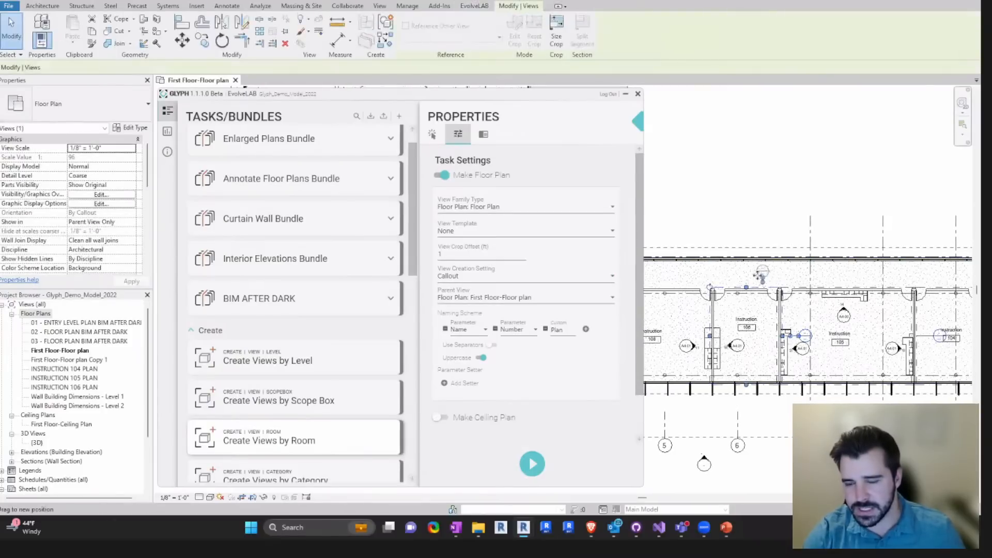
{"action": "middle_click_drag", "start_coordinate": [758, 276], "coordinate": [705, 262]}
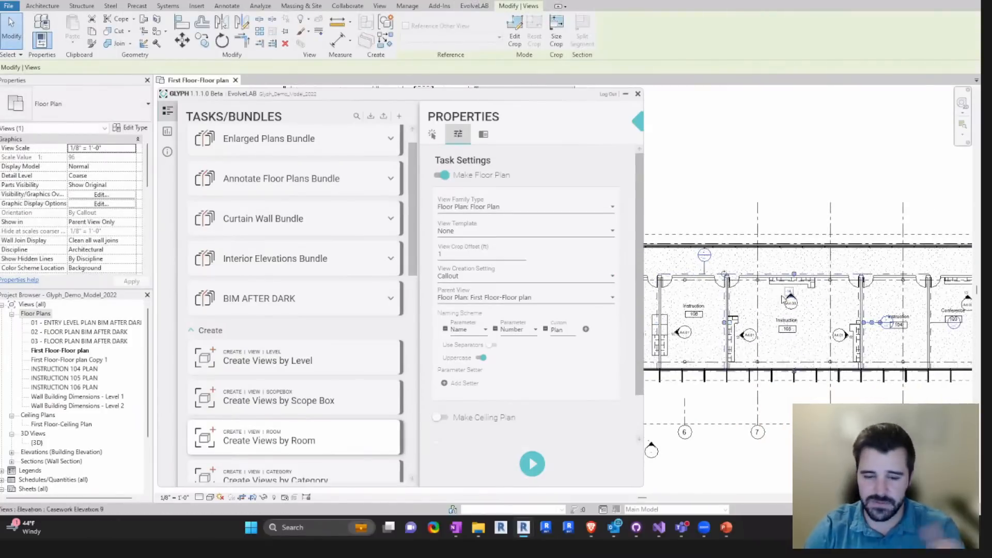
{"action": "scroll", "coordinate": [480, 268], "scroll_direction": "down", "scroll_amount": 1}
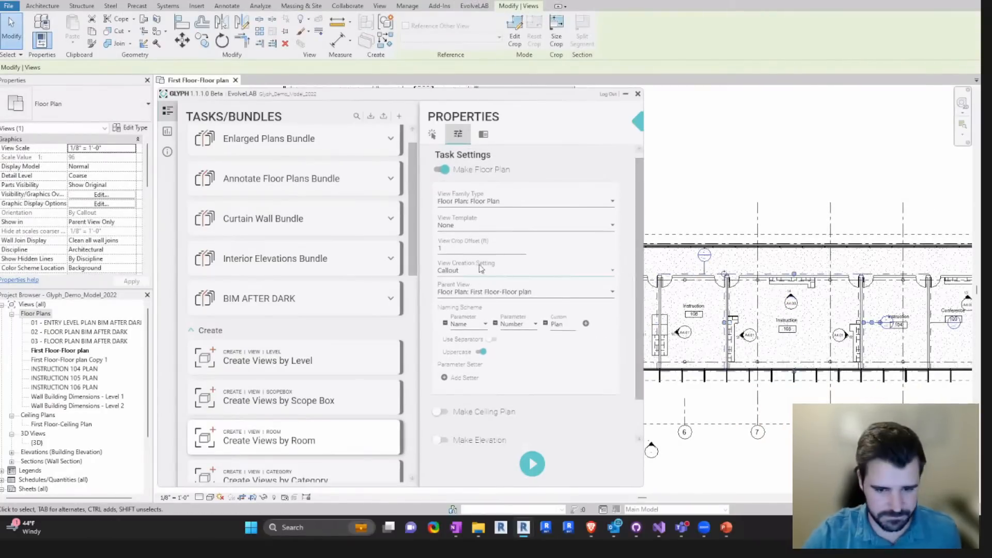
{"action": "scroll", "coordinate": [408, 208], "scroll_direction": "up", "scroll_amount": 1}
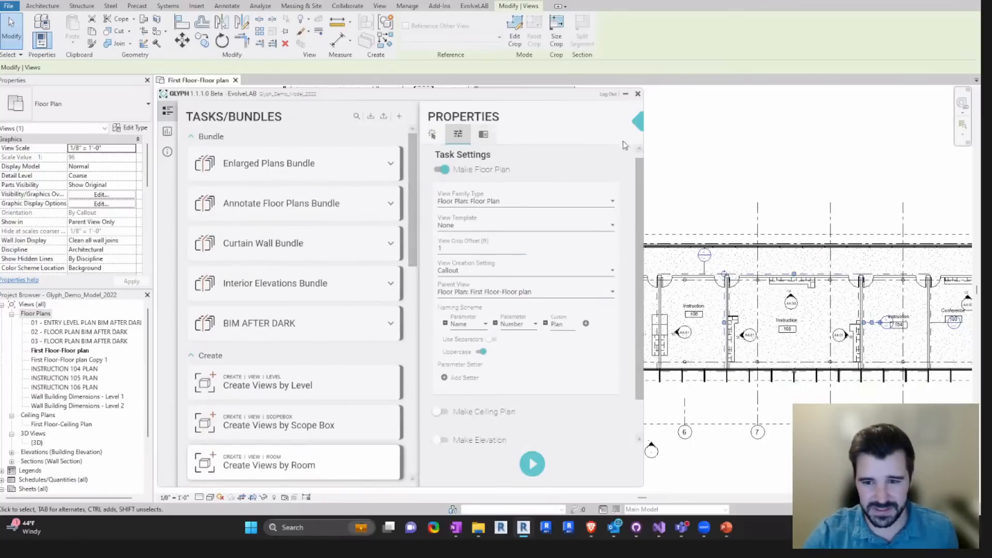
{"action": "left_click", "coordinate": [684, 170]}
{"action": "left_click_drag", "start_coordinate": [641, 182], "coordinate": [643, 176]}
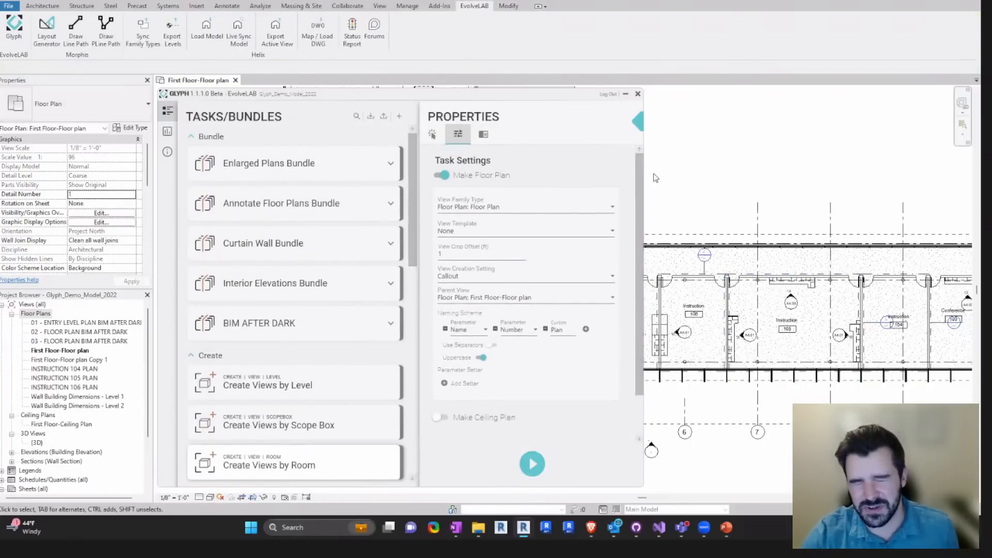
- Open the Create Views by Category task from the Create group
{"action": "middle_click_drag", "start_coordinate": [682, 175], "coordinate": [680, 181]}
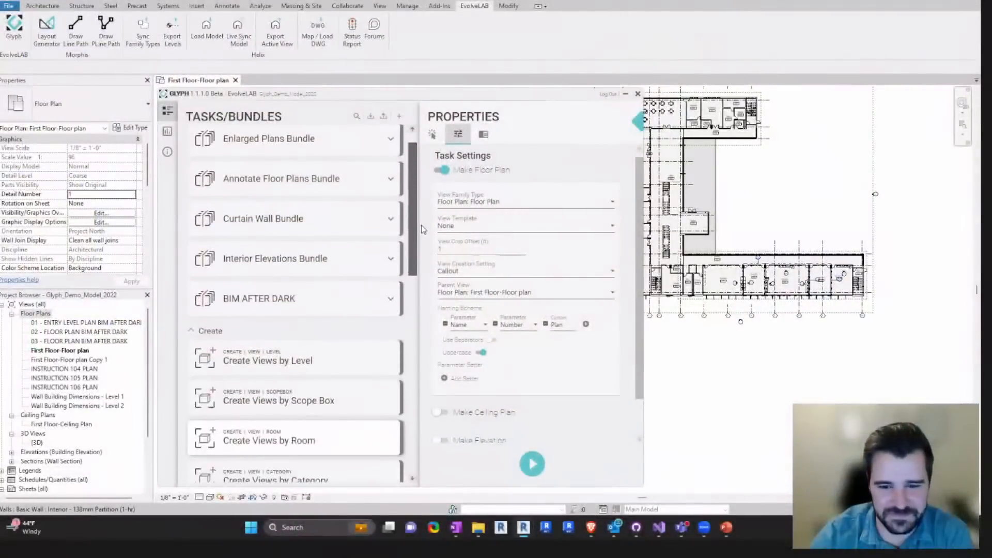
{"action": "scroll", "coordinate": [421, 230], "scroll_direction": "down", "scroll_amount": 1}
{"action": "left_click_drag", "start_coordinate": [414, 225], "coordinate": [414, 221]}
{"action": "scroll", "coordinate": [297, 373], "scroll_direction": "down", "scroll_amount": 3}
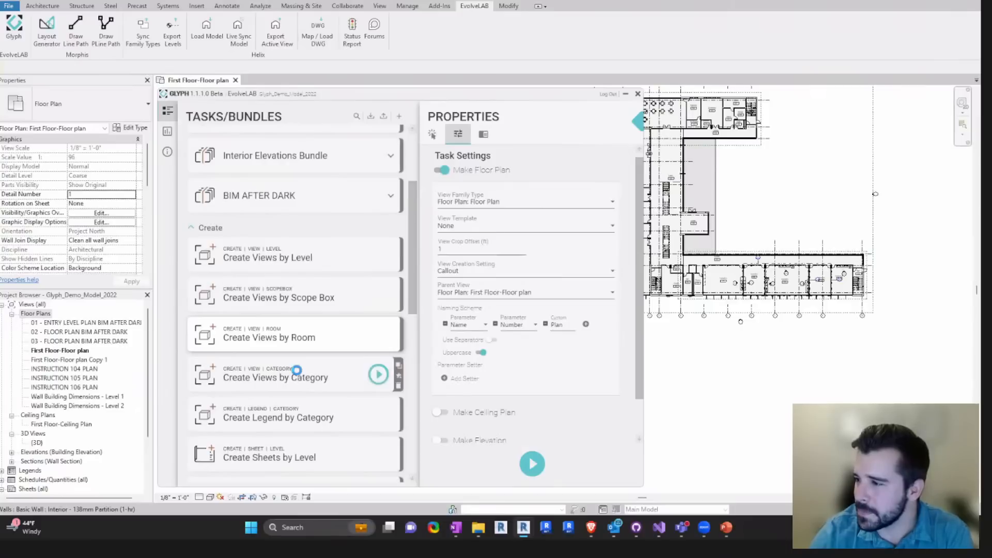
{"action": "left_click", "coordinate": [296, 370]}
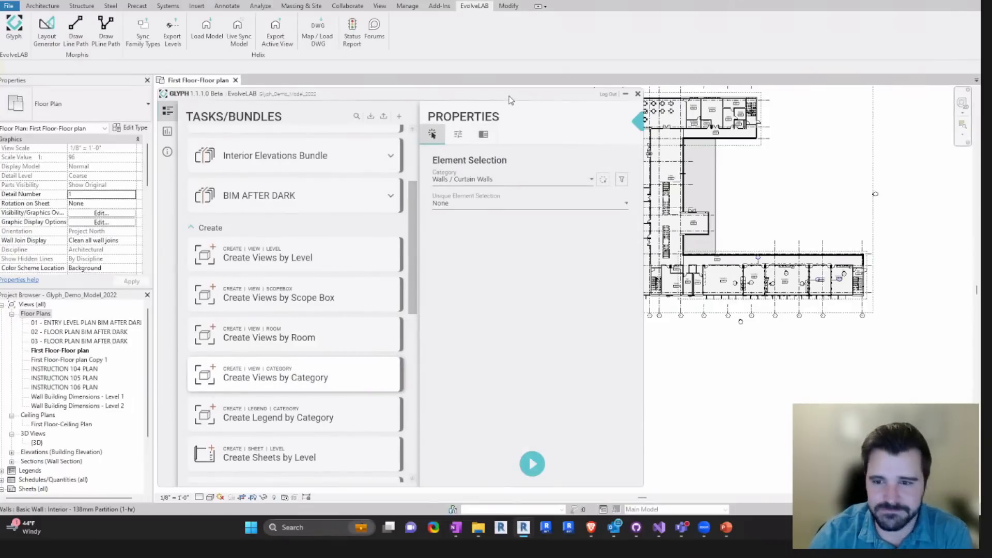
- Reposition the Glyph window so the whole floor plan is in view and expand the Curtain Wall Bundle
{"action": "left_click_drag", "start_coordinate": [509, 97], "coordinate": [476, 94]}
{"action": "middle_click_drag", "start_coordinate": [746, 168], "coordinate": [786, 208]}
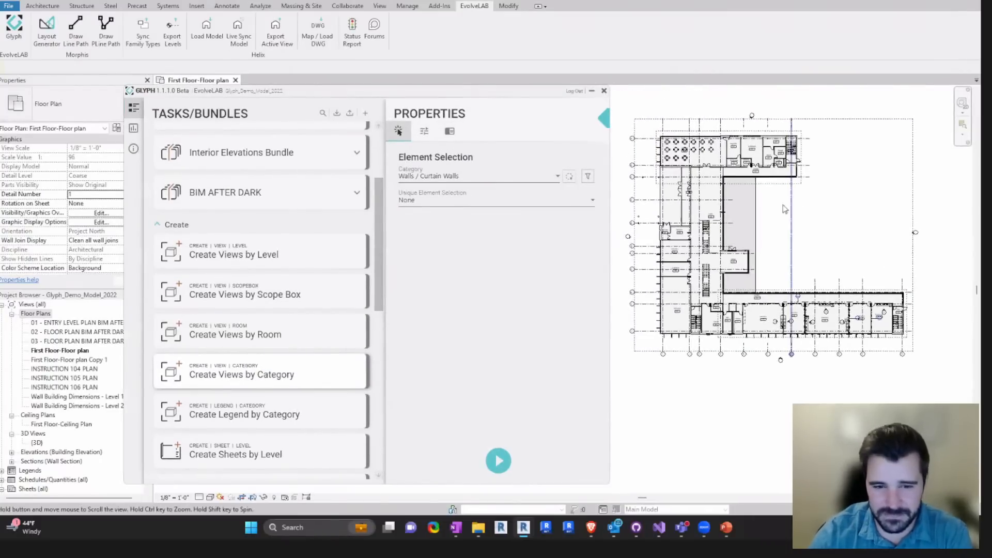
{"action": "left_click_drag", "start_coordinate": [497, 97], "coordinate": [511, 99]}
{"action": "scroll", "coordinate": [393, 220], "scroll_direction": "up", "scroll_amount": 5}
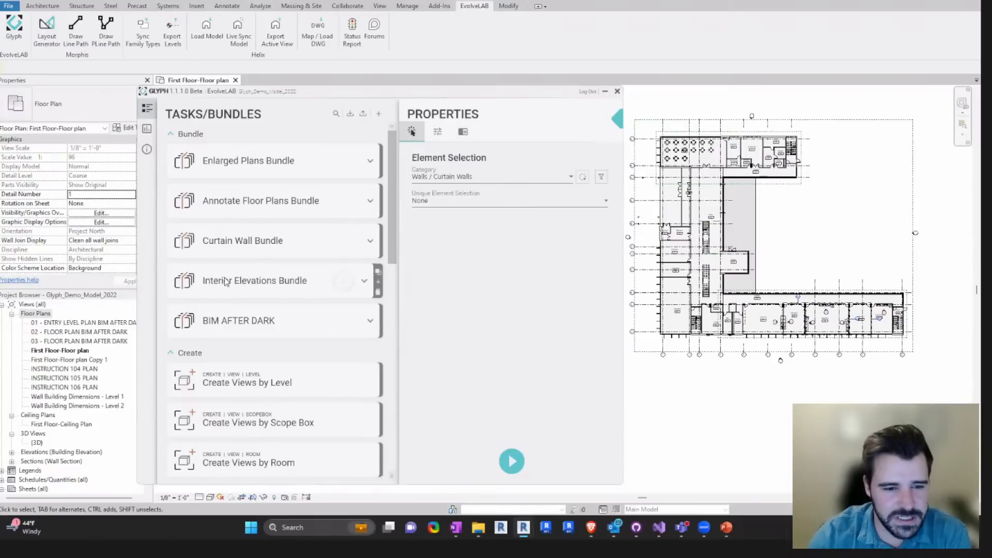
{"action": "left_click", "coordinate": [365, 243]}
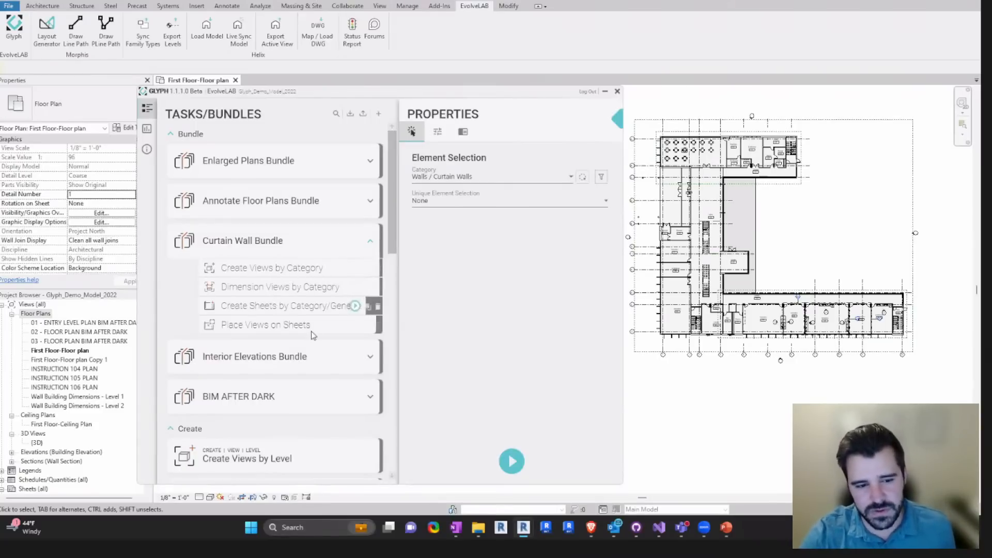
- Examine the element categories and the floor plan, elevation and 3D view settings offered by Create Views by Category
{"action": "left_click", "coordinate": [491, 177]}
{"action": "left_click_drag", "start_coordinate": [568, 355], "coordinate": [547, 280]}
{"action": "left_click", "coordinate": [514, 178]}
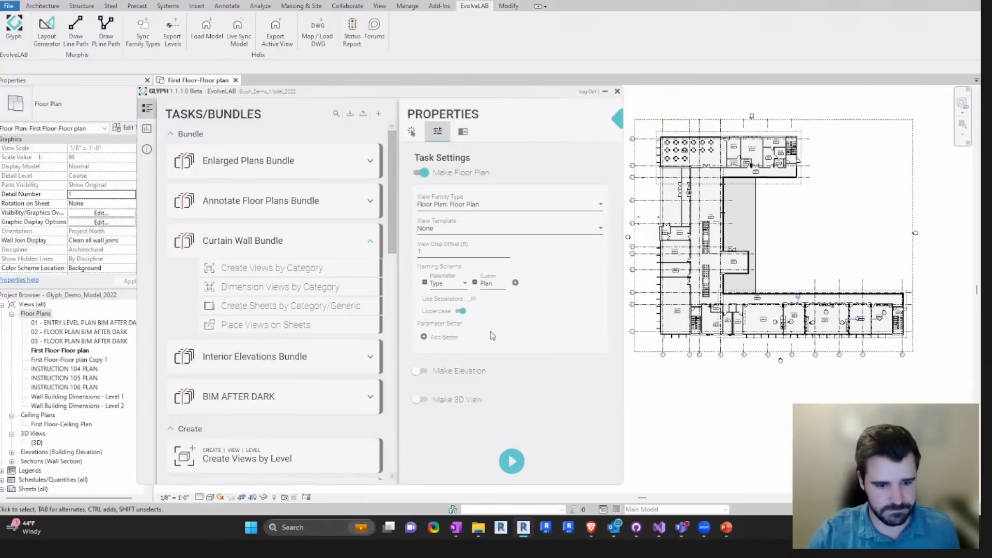
{"action": "left_click_drag", "start_coordinate": [388, 232], "coordinate": [393, 250]}
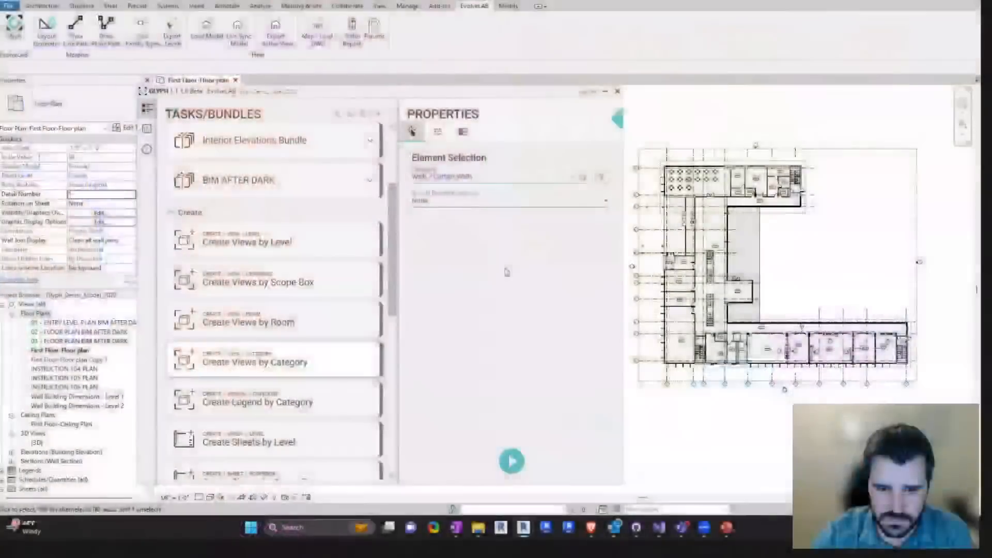
{"action": "left_click", "coordinate": [510, 178]}
{"action": "left_click_drag", "start_coordinate": [568, 353], "coordinate": [567, 323]}
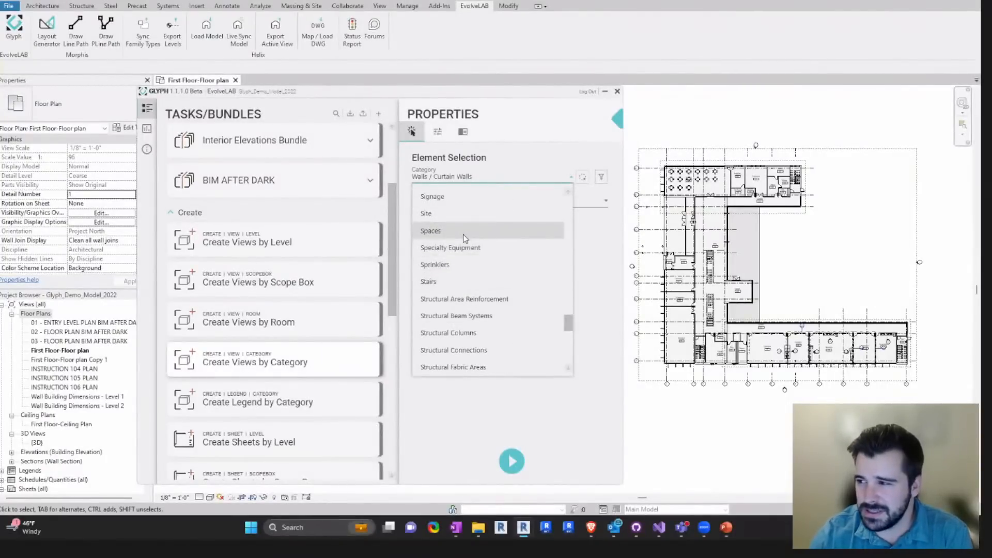
{"action": "left_click", "coordinate": [589, 270]}
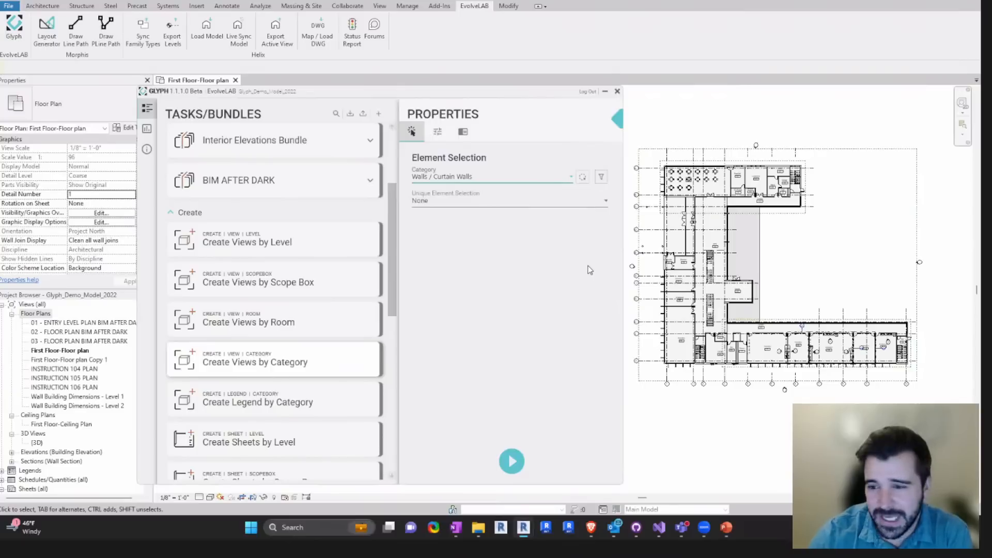
{"action": "scroll", "coordinate": [814, 284], "scroll_direction": "down", "scroll_amount": 2}
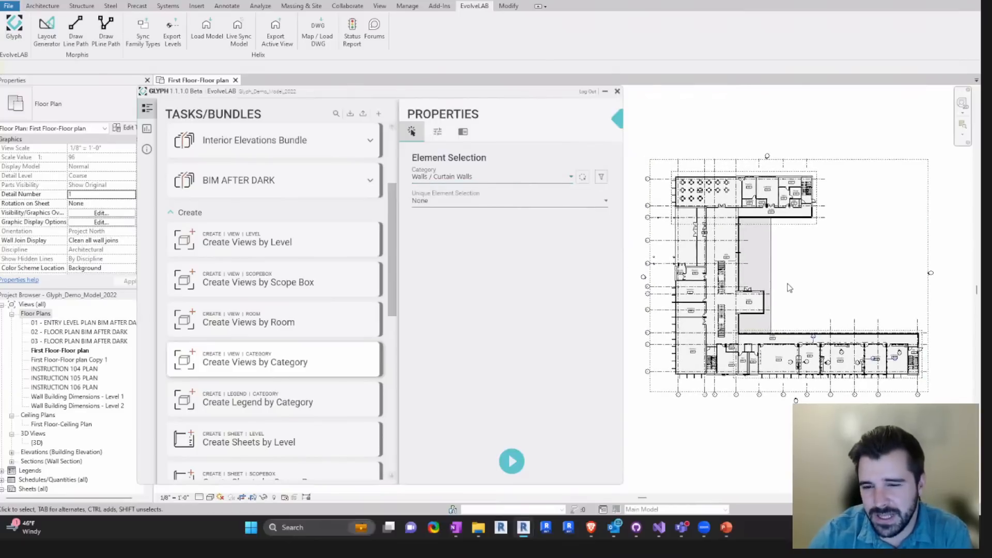
{"action": "scroll", "coordinate": [789, 288], "scroll_direction": "up", "scroll_amount": 2}
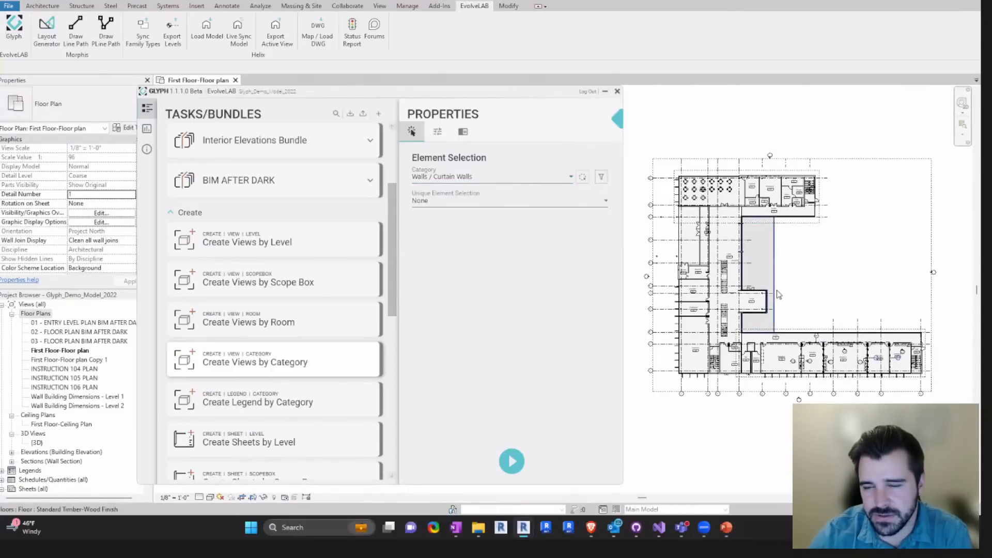
- Select levels 01 - Entry Level, 02 - Floor and 03 - Floor for Create Sheets by Level and open its task settings
{"action": "scroll", "coordinate": [777, 290], "scroll_direction": "down", "scroll_amount": 2}
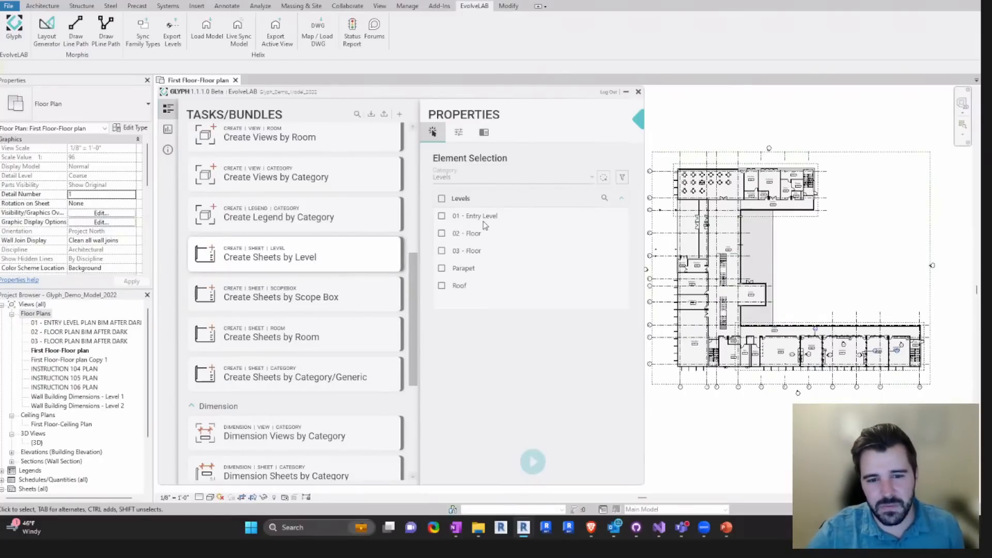
{"action": "left_click", "coordinate": [465, 216]}
{"action": "left_click", "coordinate": [465, 233]}
{"action": "left_click", "coordinate": [466, 251]}
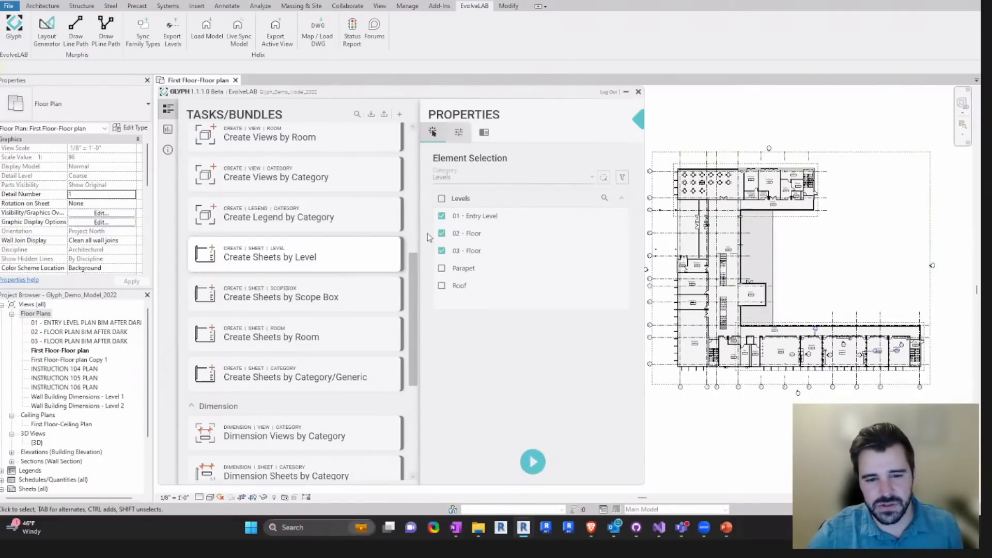
{"action": "left_click", "coordinate": [459, 132]}
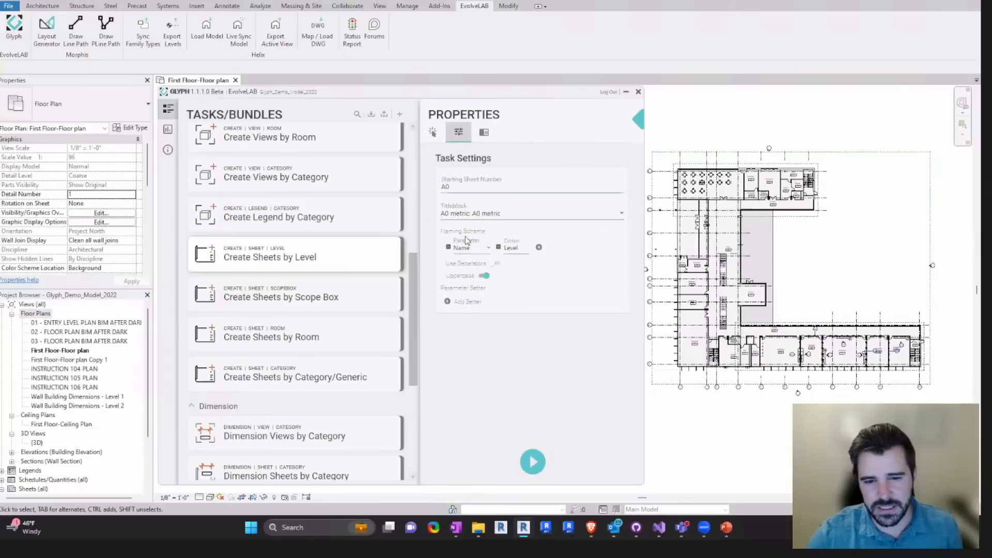
{"action": "left_click", "coordinate": [434, 133]}
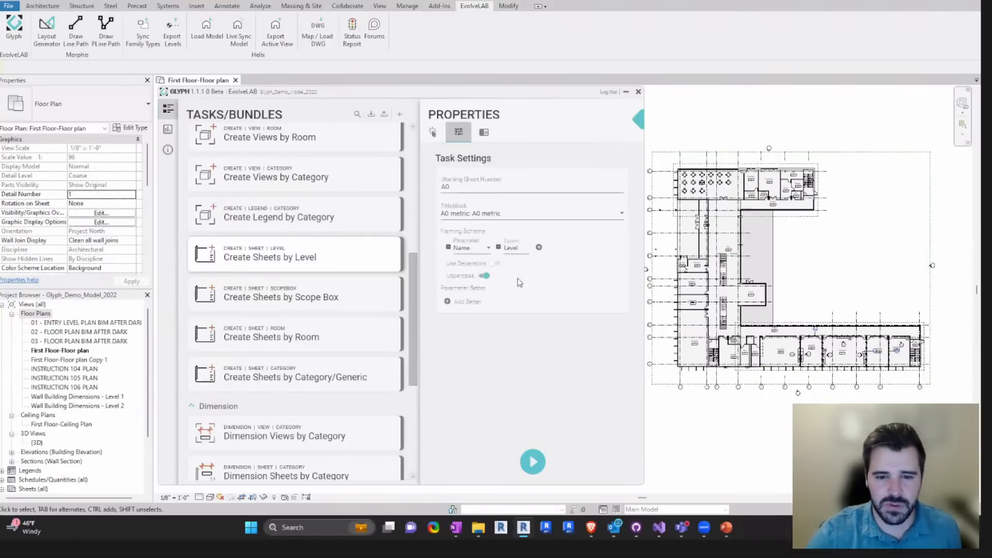
- Try an extra parameter in the sheet naming scheme, look through the parameter choices, and remove it again
{"action": "left_click", "coordinate": [471, 250]}
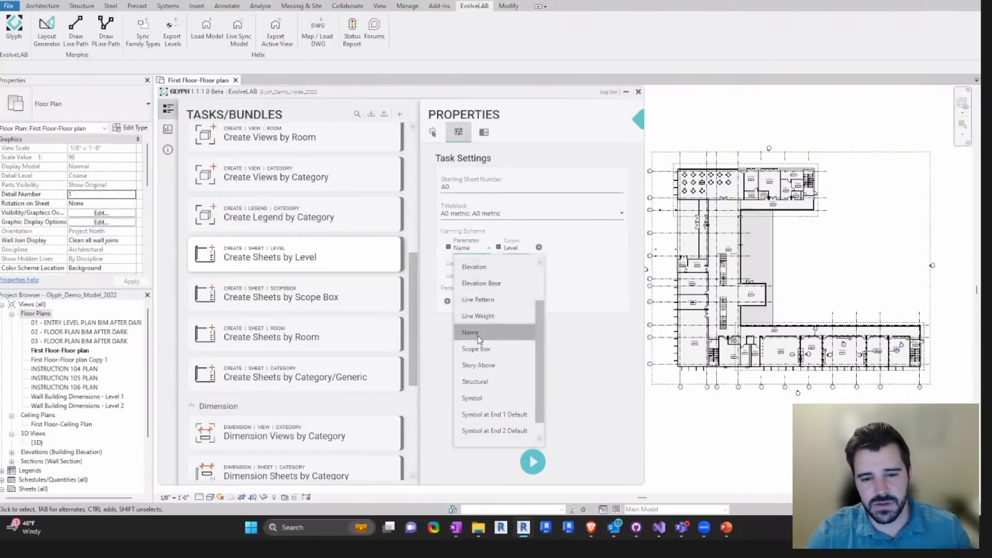
{"action": "left_click", "coordinate": [518, 245]}
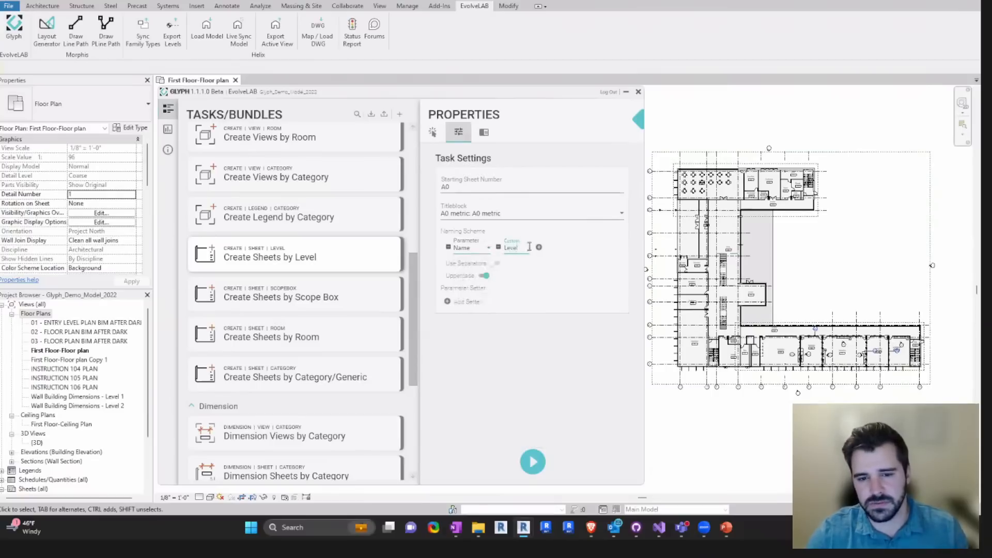
{"action": "left_click", "coordinate": [539, 250]}
{"action": "left_click", "coordinate": [568, 213]}
{"action": "left_click", "coordinate": [569, 248]}
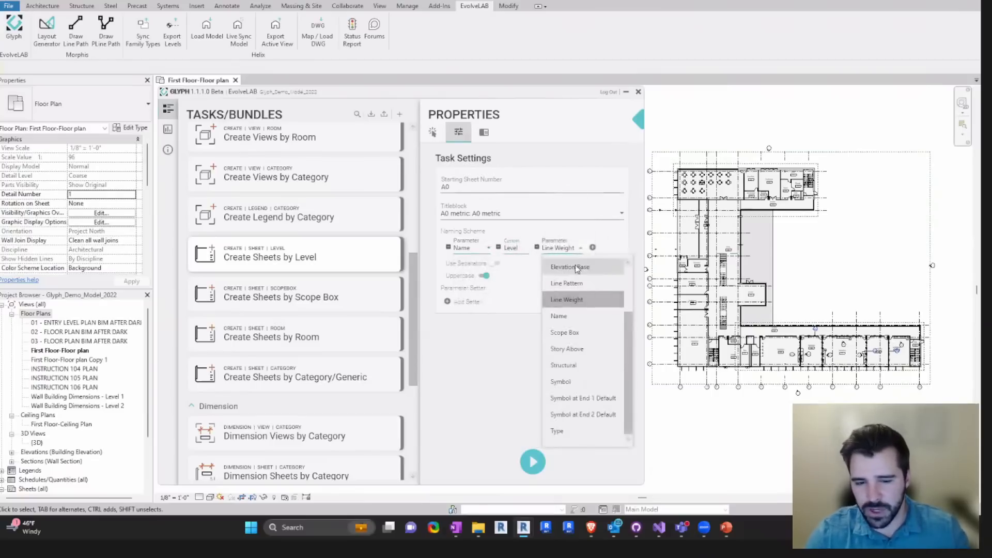
{"action": "scroll", "coordinate": [627, 326], "scroll_direction": "up", "scroll_amount": 3}
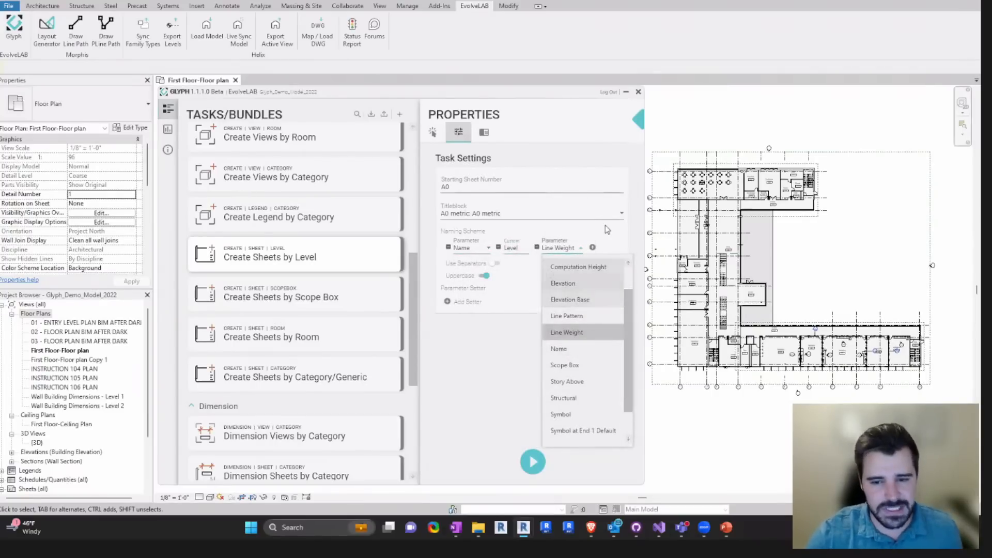
{"action": "left_click", "coordinate": [583, 249]}
{"action": "left_click", "coordinate": [536, 248]}
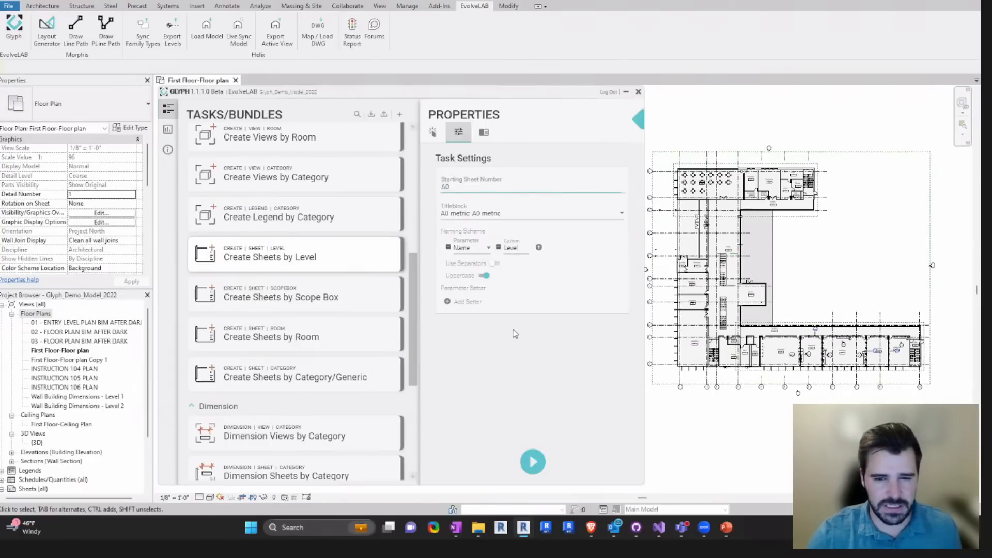
- Set the starting sheet number to B100 and check the available titleblocks, keeping A0 metric
{"action": "scroll", "coordinate": [145, 389], "scroll_direction": "down", "scroll_amount": 3}
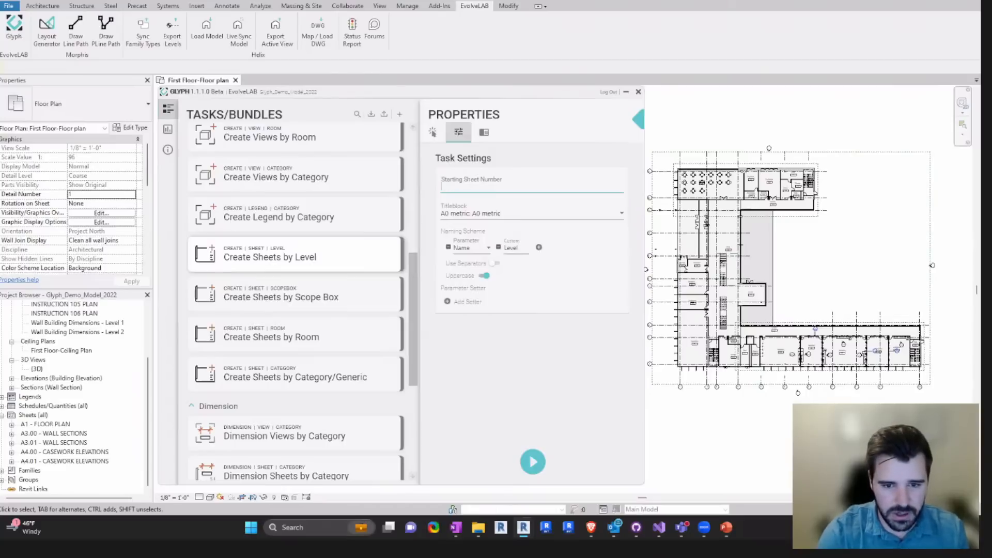
{"action": "left_click", "coordinate": [489, 220]}
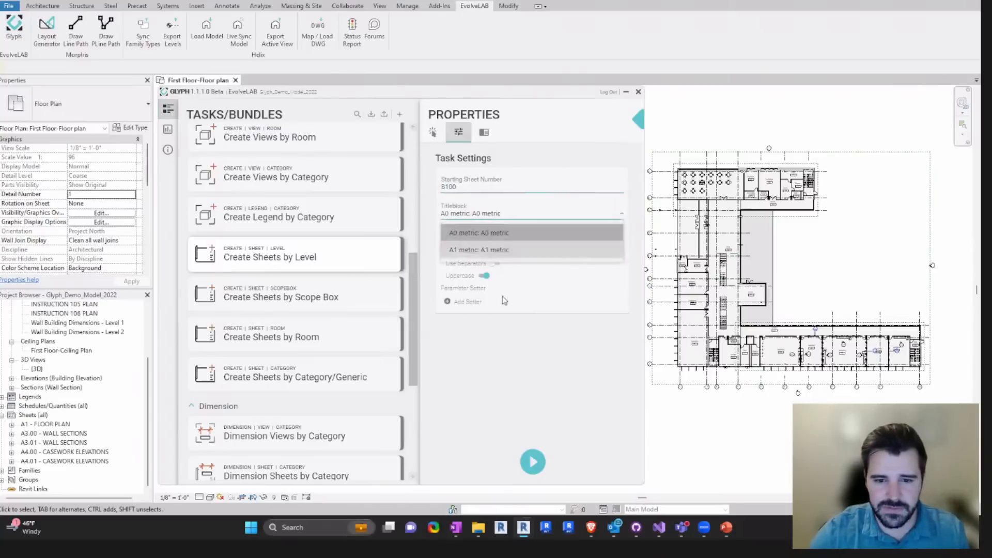
{"action": "left_click", "coordinate": [484, 343]}
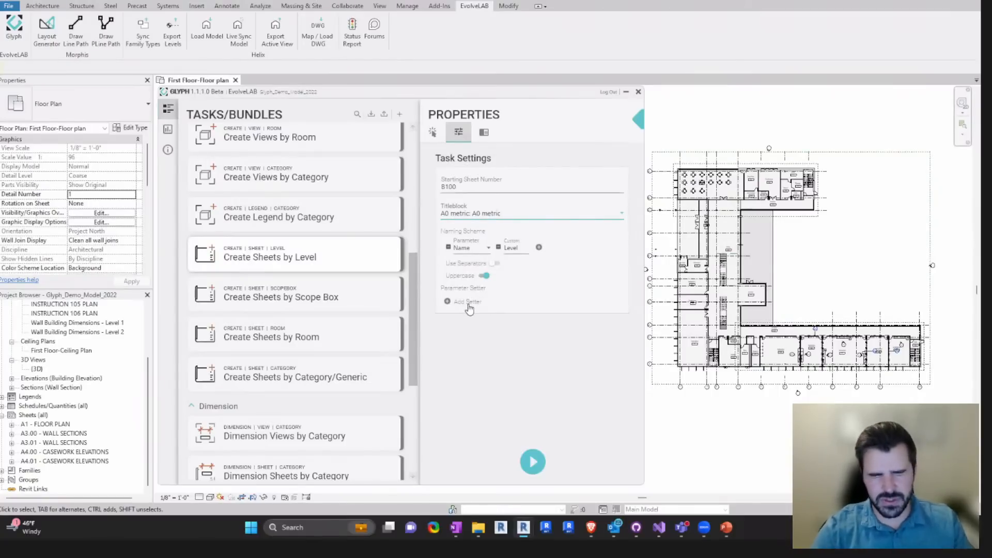
- Try a parameter setter for Appears In Sheet List, look at its value choices, and remove the setter
{"action": "left_click", "coordinate": [468, 303]}
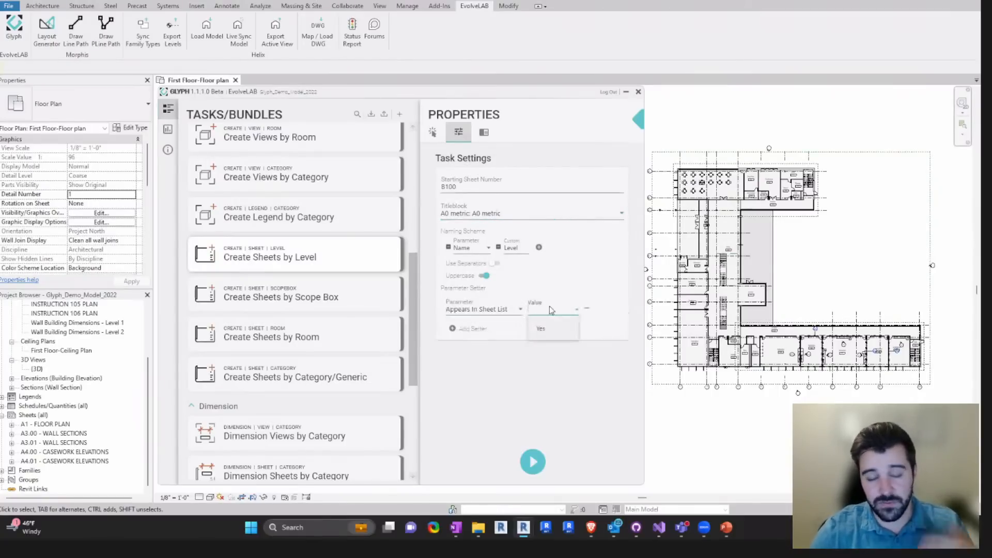
{"action": "left_click", "coordinate": [516, 330]}
{"action": "left_click", "coordinate": [588, 310]}
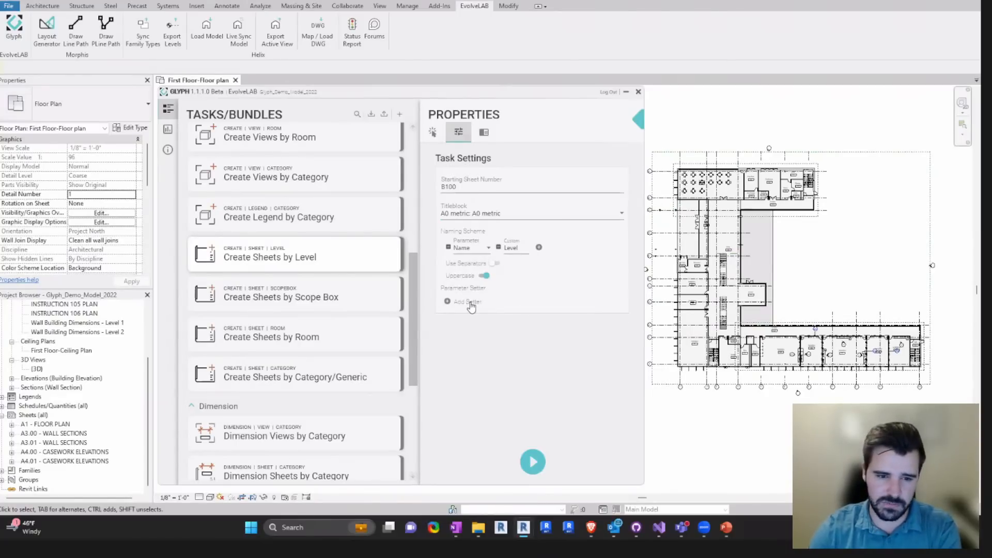
- Run Create Sheets by Level and review the new sheets in the Project Browser
{"action": "left_click", "coordinate": [539, 469]}
{"action": "scroll", "coordinate": [96, 413], "scroll_direction": "down", "scroll_amount": 1}
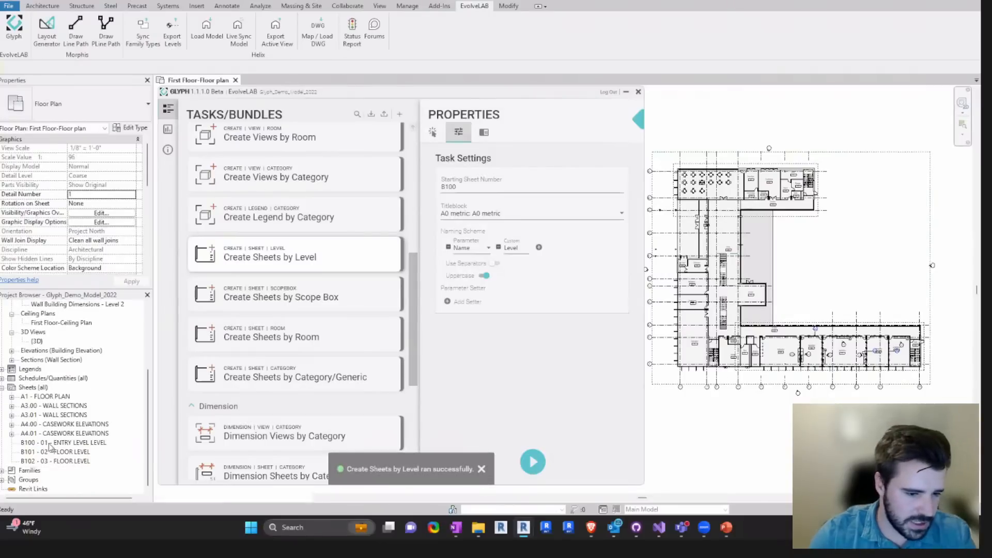
- Run Create Sheets by Level two more times, selecting each newly created set of level sheets in the Project Browser for comparison
{"action": "left_click", "coordinate": [49, 443]}
{"action": "left_click", "coordinate": [51, 461], "text": "shift"}
{"action": "left_click", "coordinate": [534, 468]}
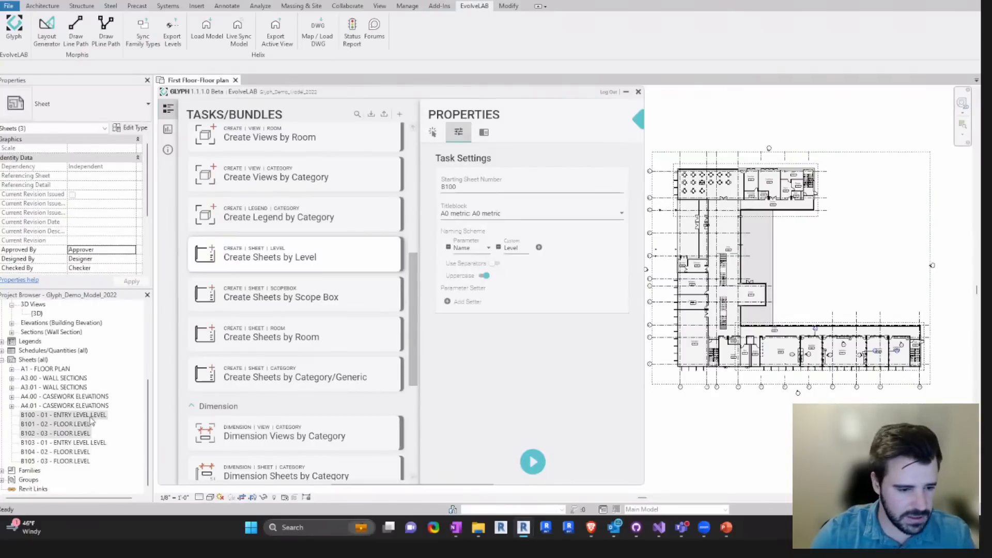
{"action": "left_click", "coordinate": [52, 443]}
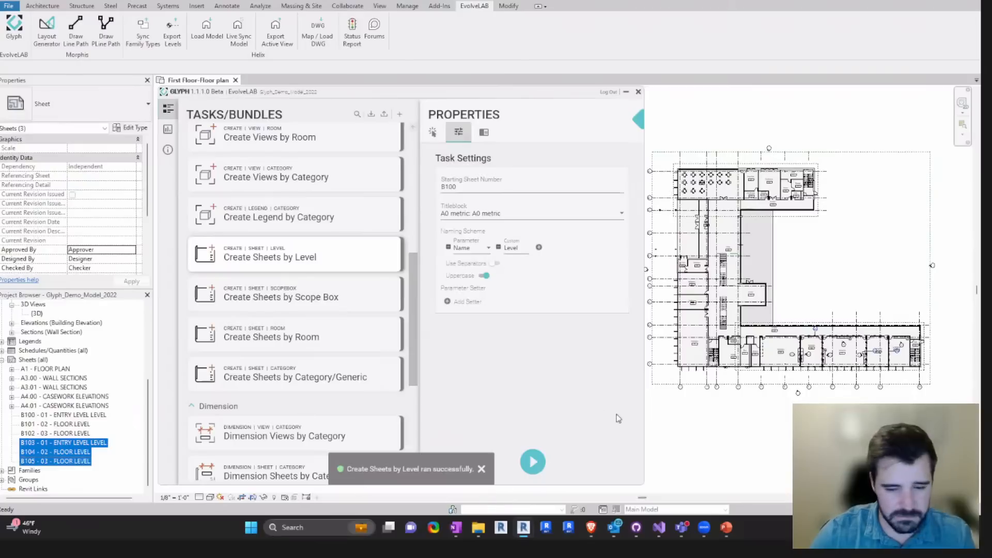
{"action": "left_click", "coordinate": [533, 462]}
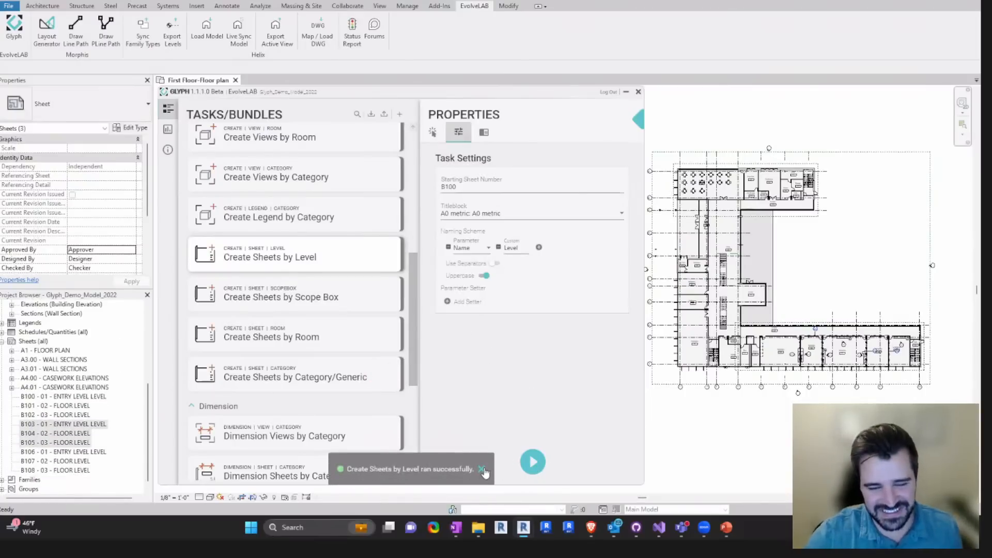
{"action": "left_click", "coordinate": [483, 470]}
- Look over the Dimension Views by Category task and examine the walls and grids of the Wall Building Dimensions - Level 1 plan
{"action": "scroll", "coordinate": [412, 283], "scroll_direction": "down", "scroll_amount": 1}
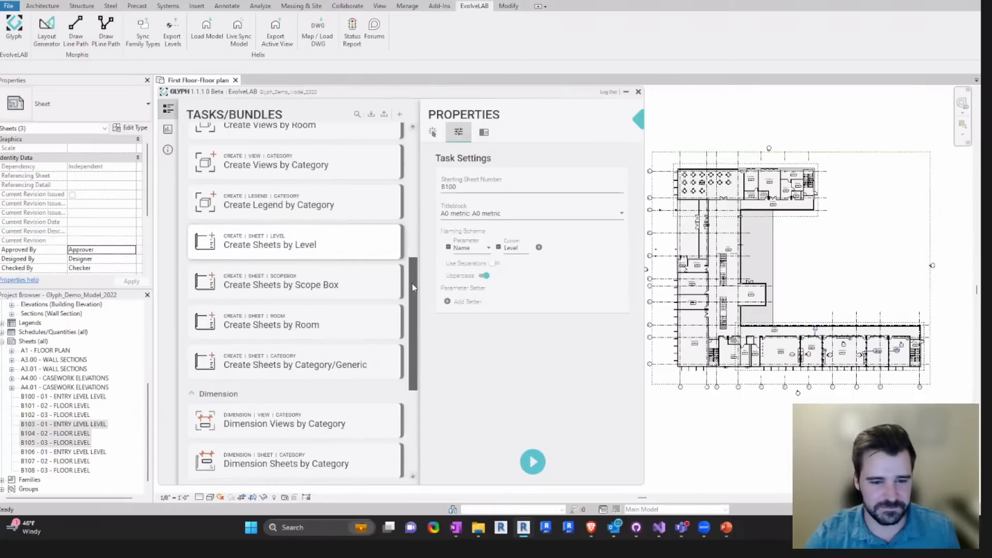
{"action": "scroll", "coordinate": [418, 248], "scroll_direction": "up", "scroll_amount": 3}
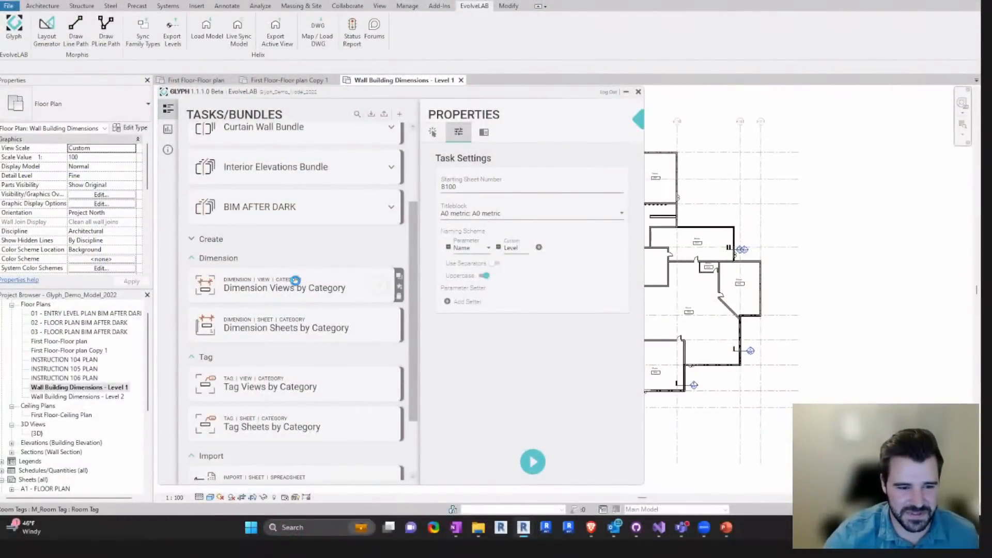
{"action": "middle_click_drag", "start_coordinate": [739, 250], "coordinate": [888, 239]}
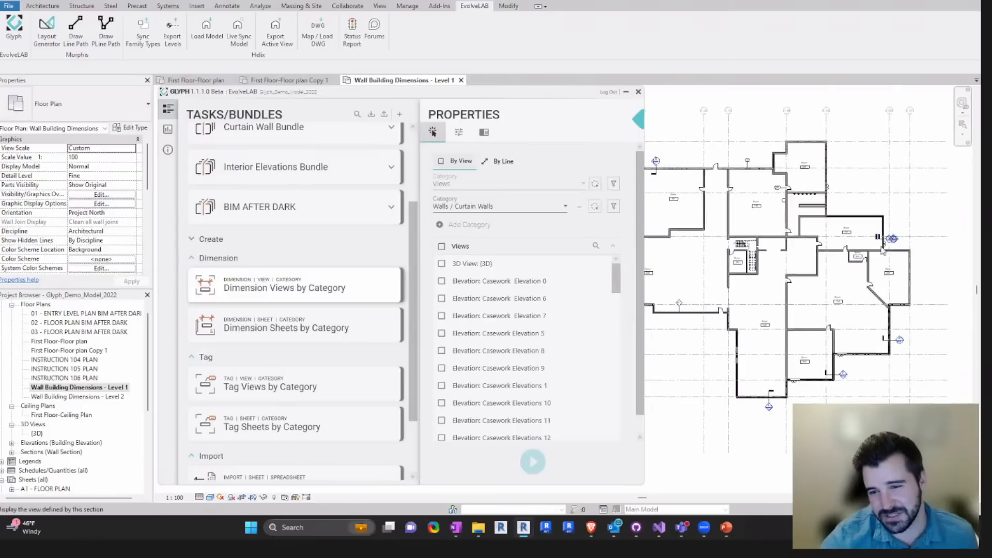
{"action": "scroll", "coordinate": [855, 264], "scroll_direction": "down", "scroll_amount": 1}
{"action": "scroll", "coordinate": [855, 264], "scroll_direction": "down", "scroll_amount": 2}
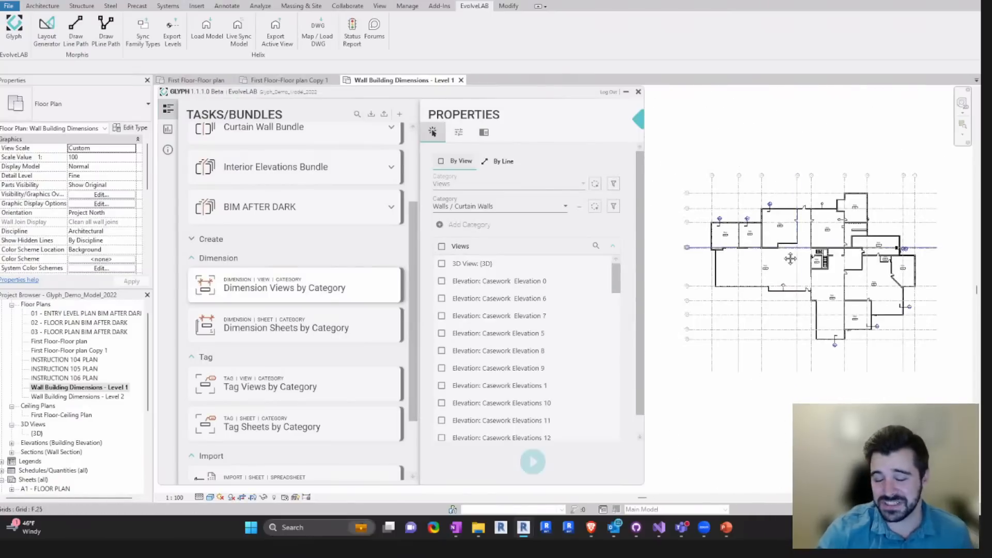
{"action": "scroll", "coordinate": [780, 255], "scroll_direction": "up", "scroll_amount": 1}
{"action": "scroll", "coordinate": [781, 258], "scroll_direction": "down", "scroll_amount": 1}
{"action": "middle_click_drag", "start_coordinate": [774, 248], "coordinate": [769, 244]}
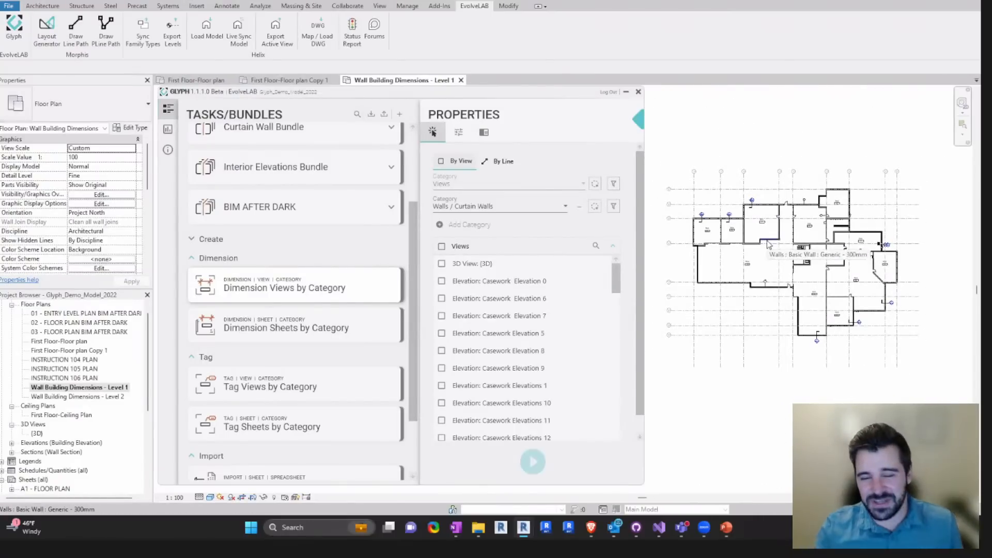
{"action": "middle_click_drag", "start_coordinate": [772, 255], "coordinate": [756, 261]}
{"action": "scroll", "coordinate": [695, 238], "scroll_direction": "up", "scroll_amount": 2}
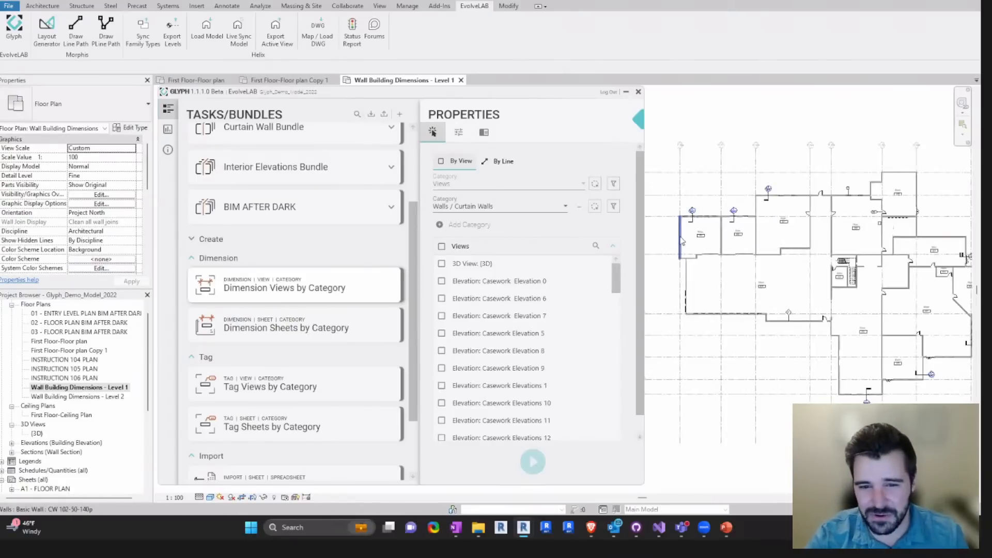
{"action": "scroll", "coordinate": [700, 241], "scroll_direction": "up", "scroll_amount": 1}
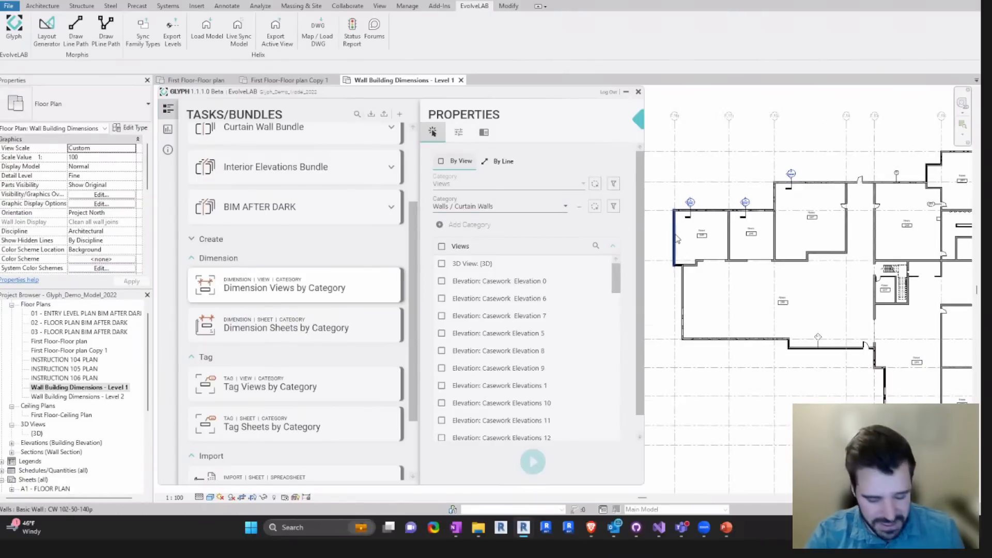
{"action": "key", "text": "d"}
{"action": "key", "text": "i"}
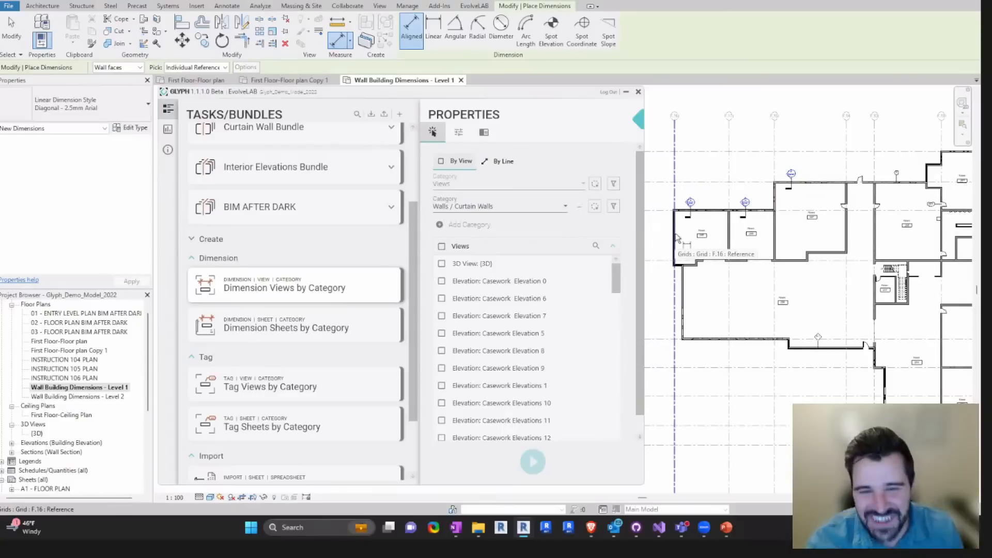
{"action": "key", "text": "Escape"}
{"action": "key", "text": "Escape"}
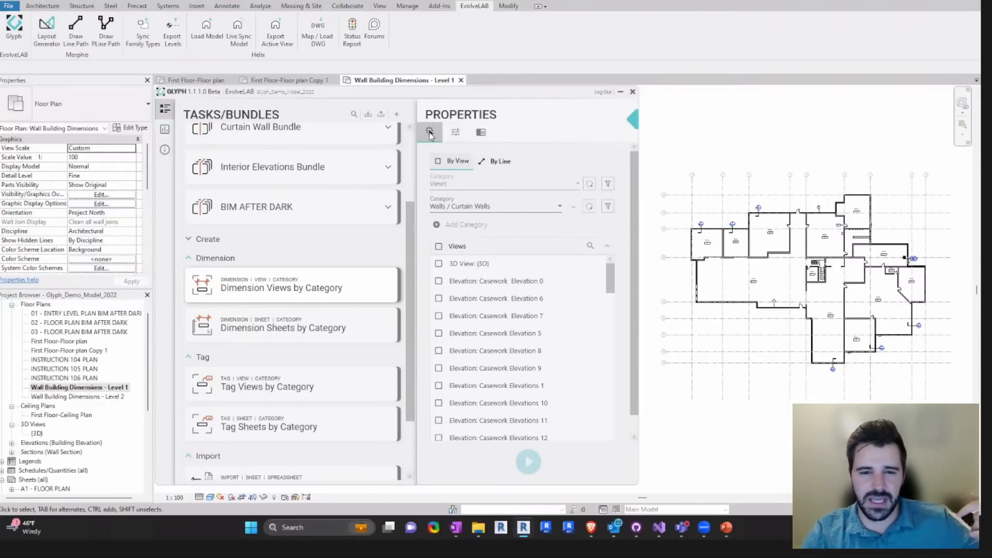
- Read the Dimension Views by Category description and compare the Wall Building Dimensions - Level 1 and Level 2 floor plans
{"action": "left_click", "coordinate": [482, 134]}
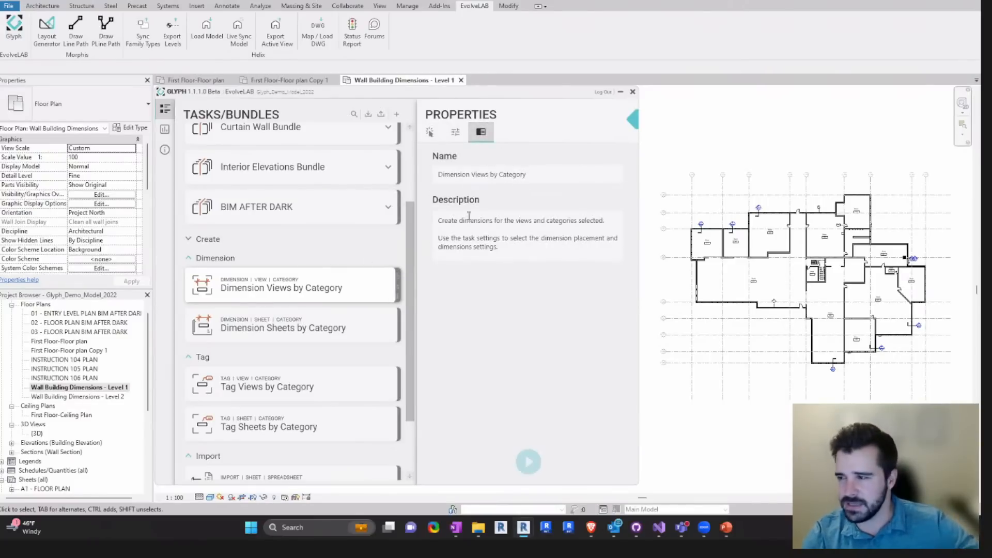
{"action": "left_click", "coordinate": [429, 133]}
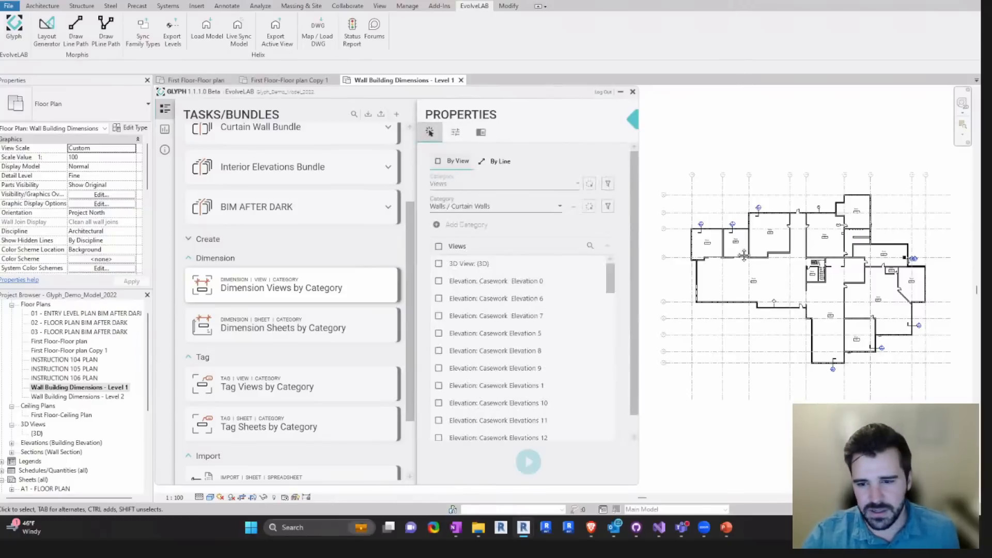
{"action": "middle_click_drag", "start_coordinate": [743, 255], "coordinate": [733, 267]}
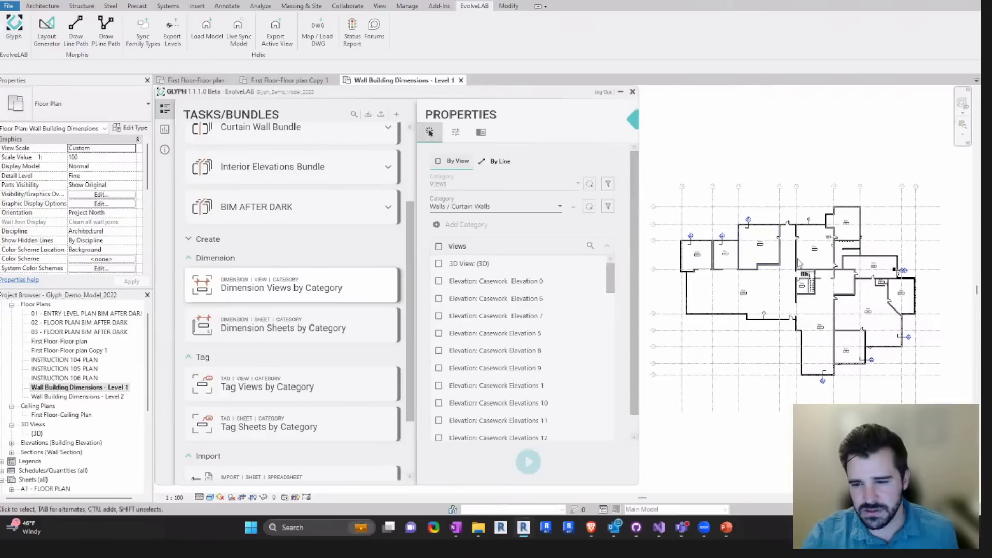
{"action": "scroll", "coordinate": [825, 276], "scroll_direction": "down", "scroll_amount": 2}
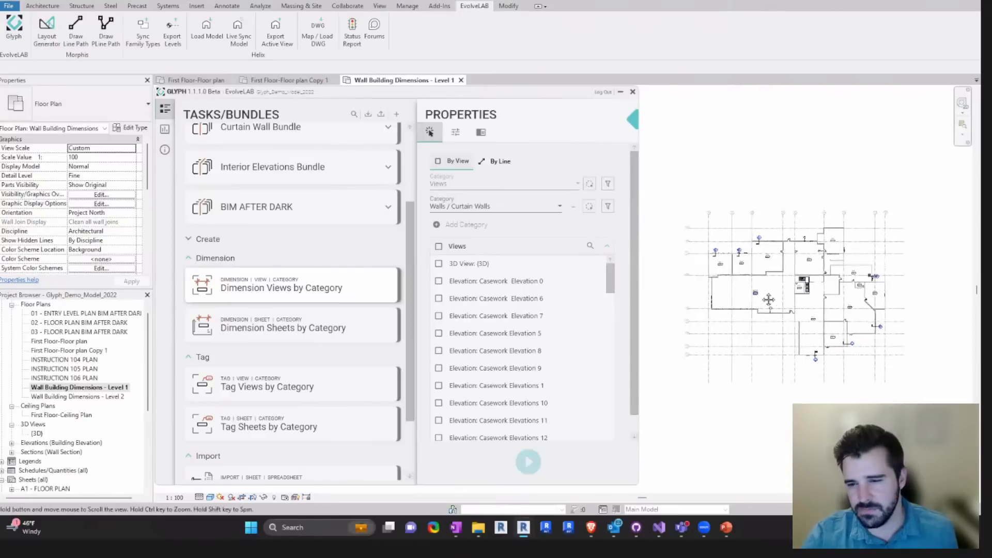
{"action": "double_click", "coordinate": [73, 397]}
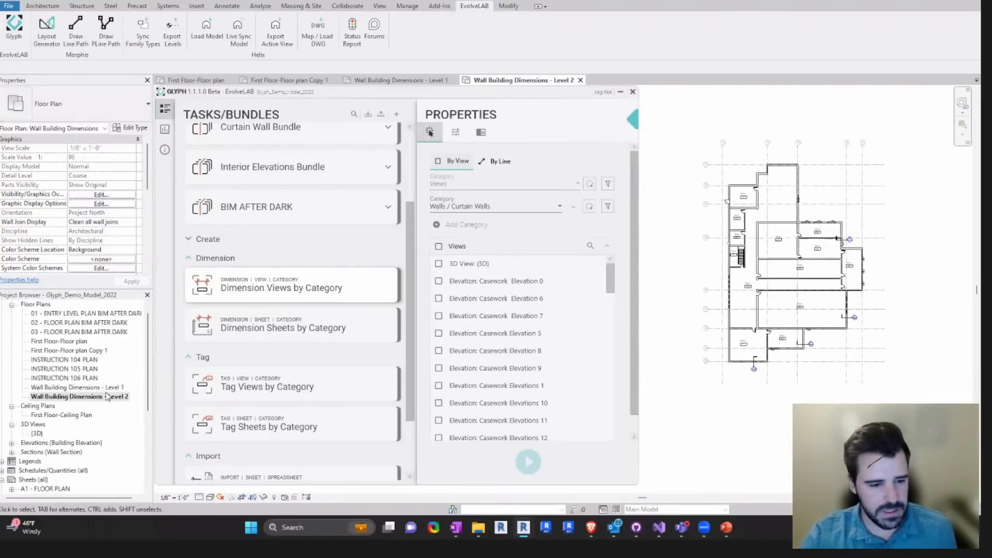
{"action": "double_click", "coordinate": [103, 388]}
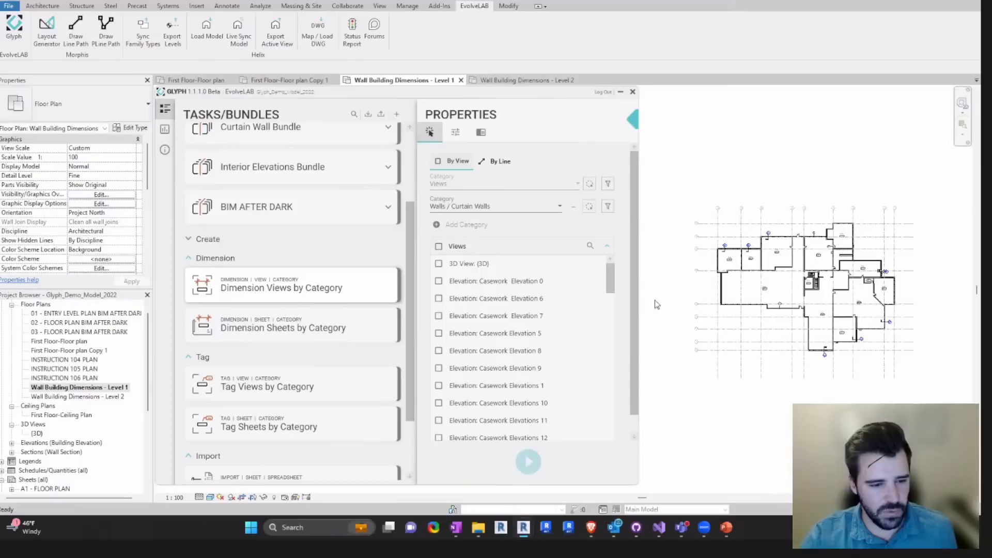
- Add Grids as a second category alongside Walls / Curtain Walls in the Dimension Views by Category task
{"action": "left_click", "coordinate": [463, 227]}
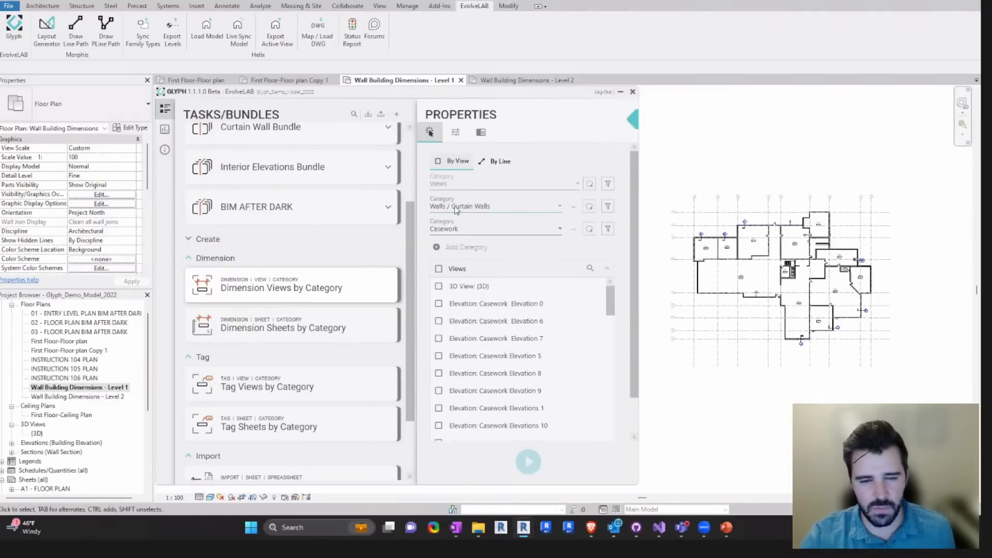
{"action": "left_click", "coordinate": [471, 234]}
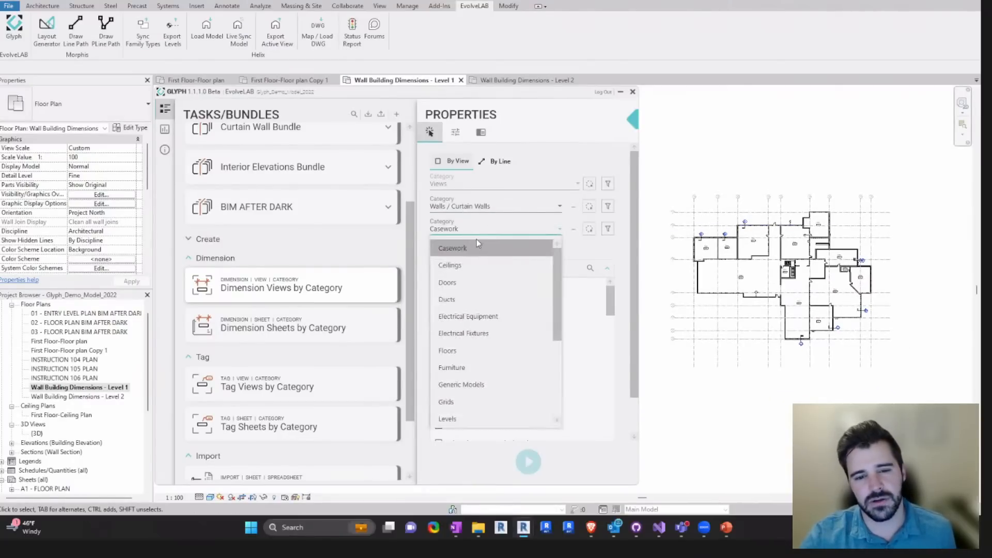
{"action": "scroll", "coordinate": [486, 346], "scroll_direction": "down", "scroll_amount": 3}
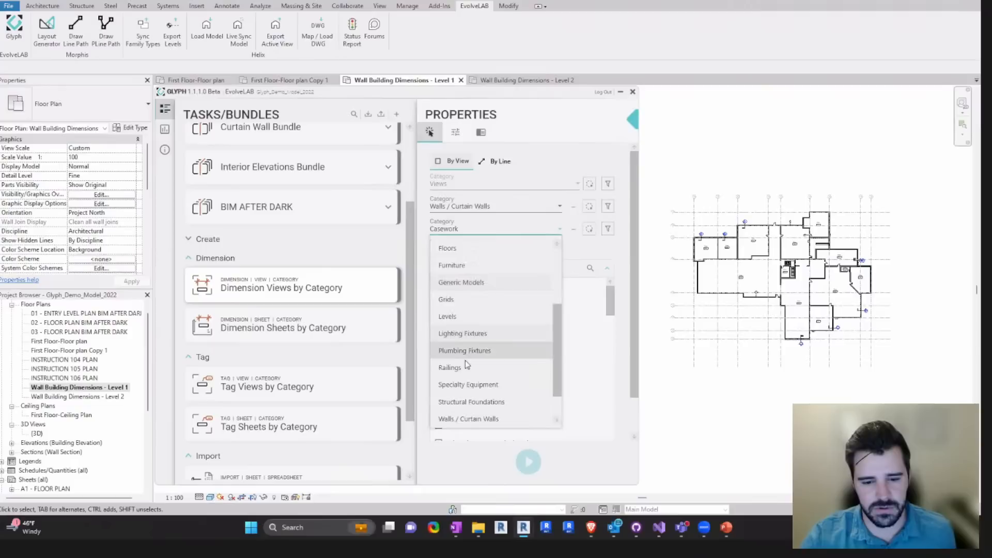
{"action": "left_click", "coordinate": [470, 300]}
- Use Pick Views to choose the Wall Building Dimensions - Level 1 and Level 2 floor plans for dimensioning and check the view list
{"action": "scroll", "coordinate": [632, 229], "scroll_direction": "down", "scroll_amount": 1}
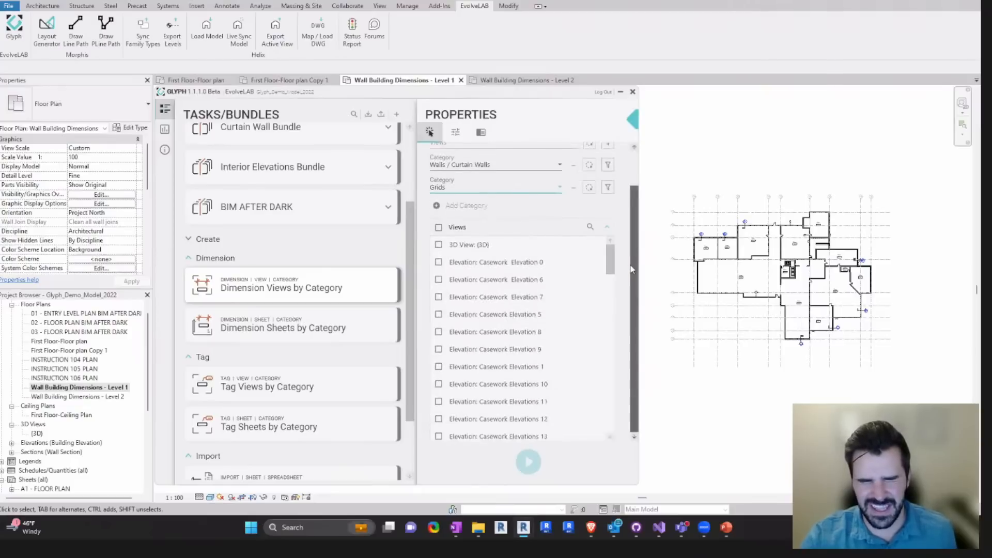
{"action": "scroll", "coordinate": [636, 216], "scroll_direction": "up", "scroll_amount": 1}
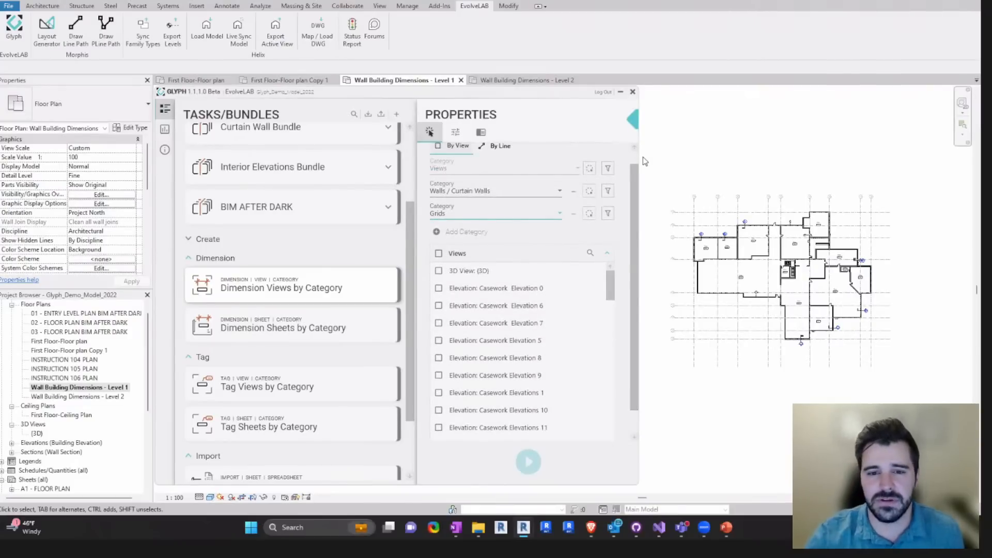
{"action": "scroll", "coordinate": [504, 365], "scroll_direction": "down", "scroll_amount": 6}
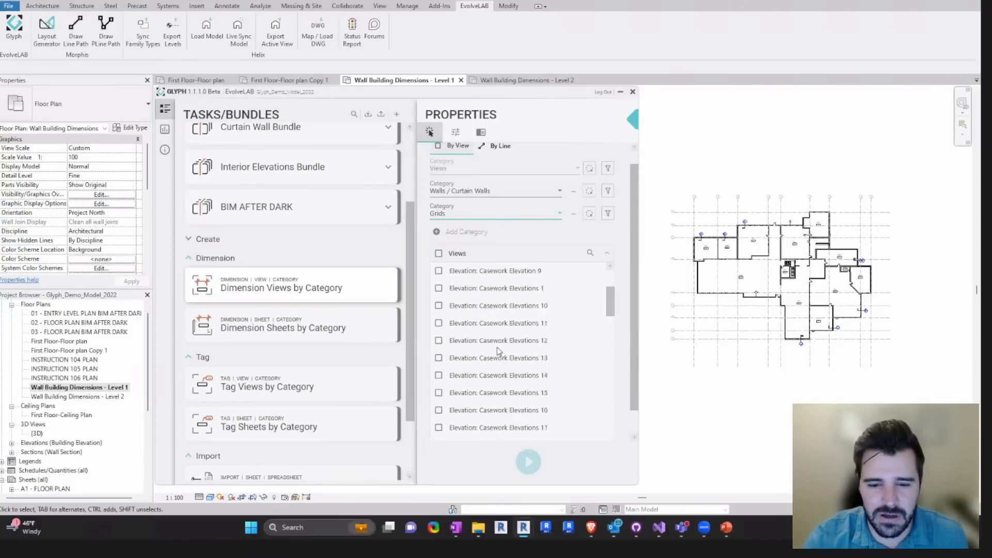
{"action": "scroll", "coordinate": [498, 360], "scroll_direction": "up", "scroll_amount": 4}
{"action": "scroll", "coordinate": [612, 280], "scroll_direction": "up", "scroll_amount": 2}
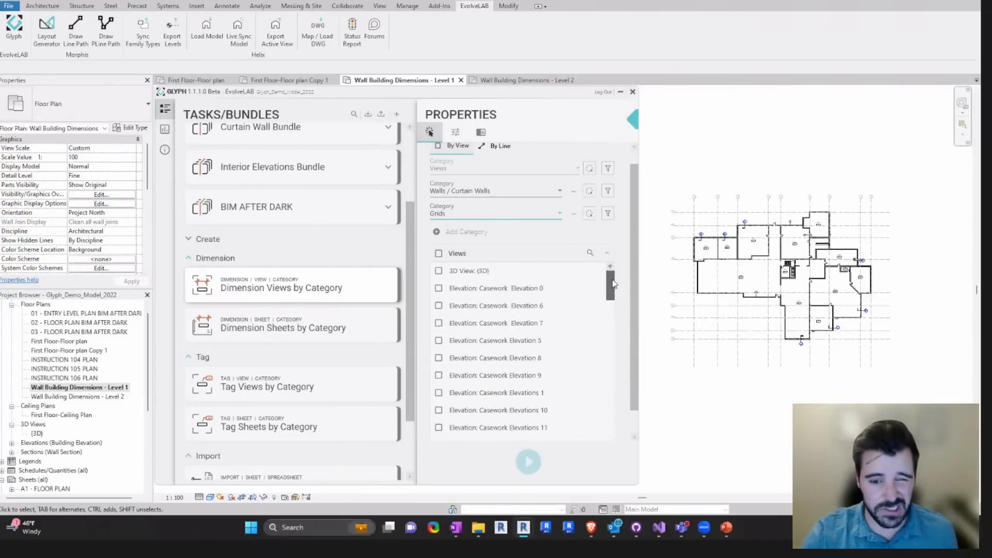
{"action": "left_click_drag", "start_coordinate": [613, 283], "coordinate": [613, 286]}
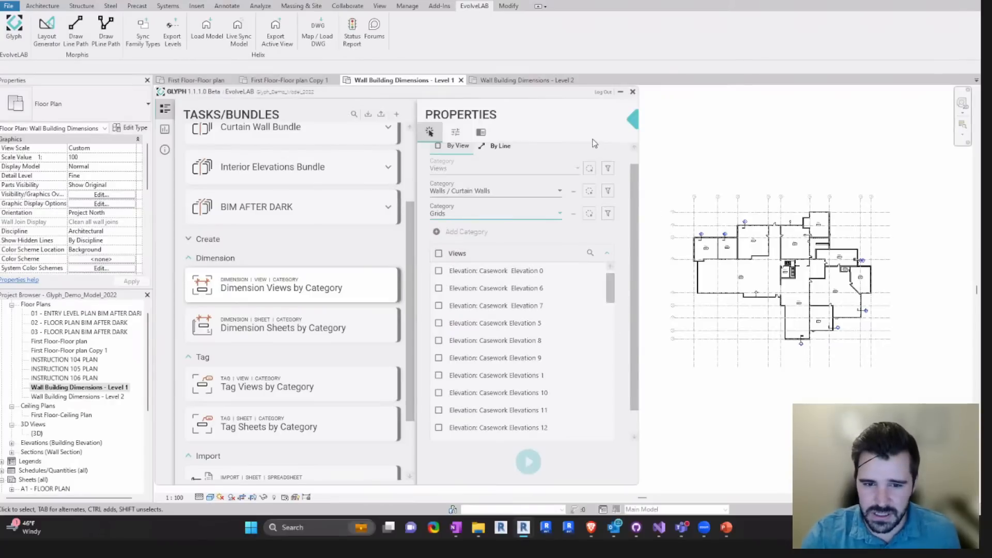
{"action": "left_click", "coordinate": [589, 171]}
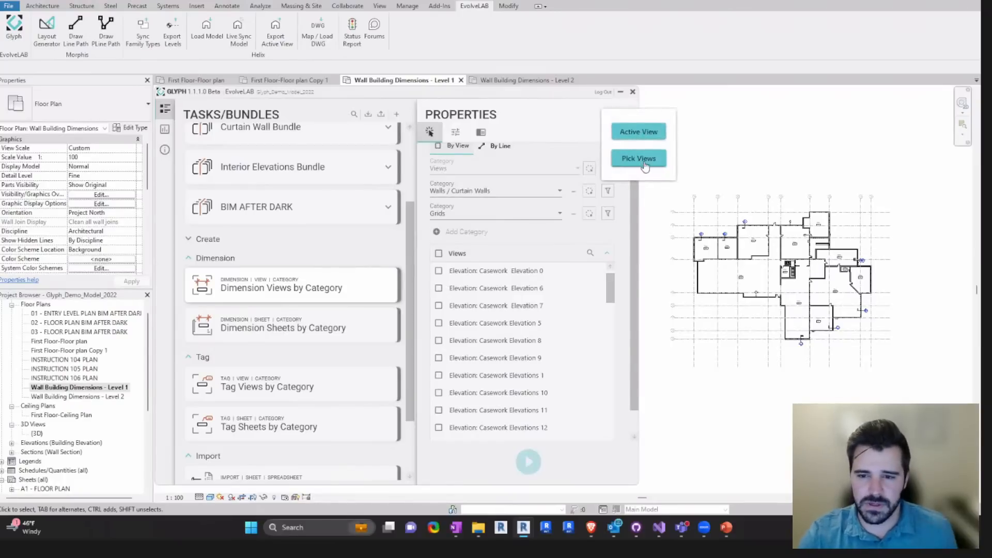
{"action": "left_click", "coordinate": [644, 162]}
{"action": "left_click", "coordinate": [75, 390]}
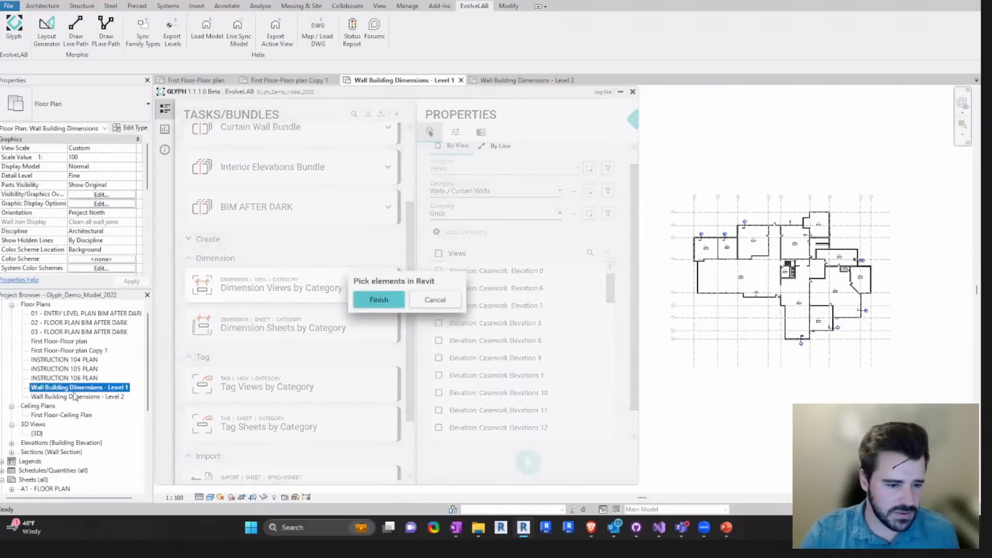
{"action": "left_click", "coordinate": [75, 396], "text": "ctrl"}
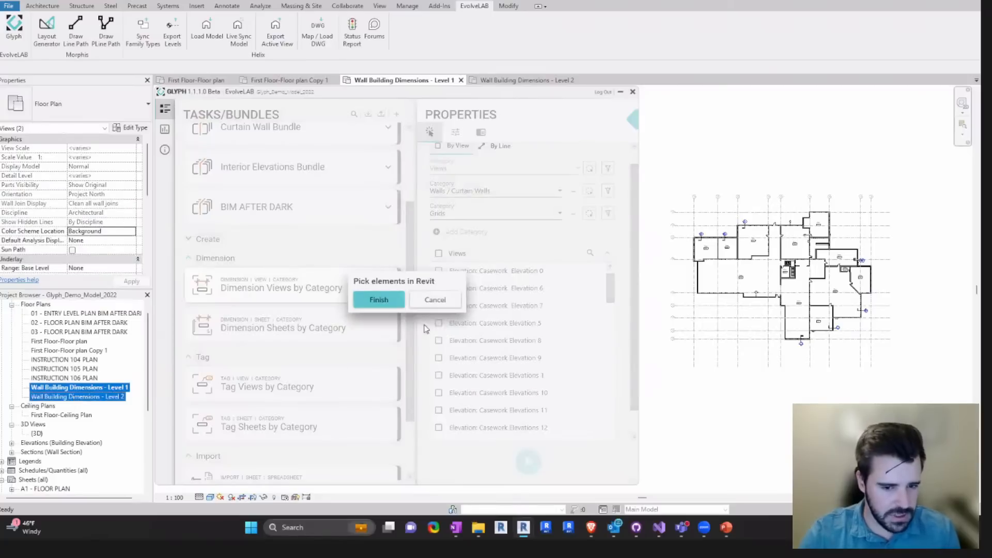
{"action": "left_click", "coordinate": [383, 301]}
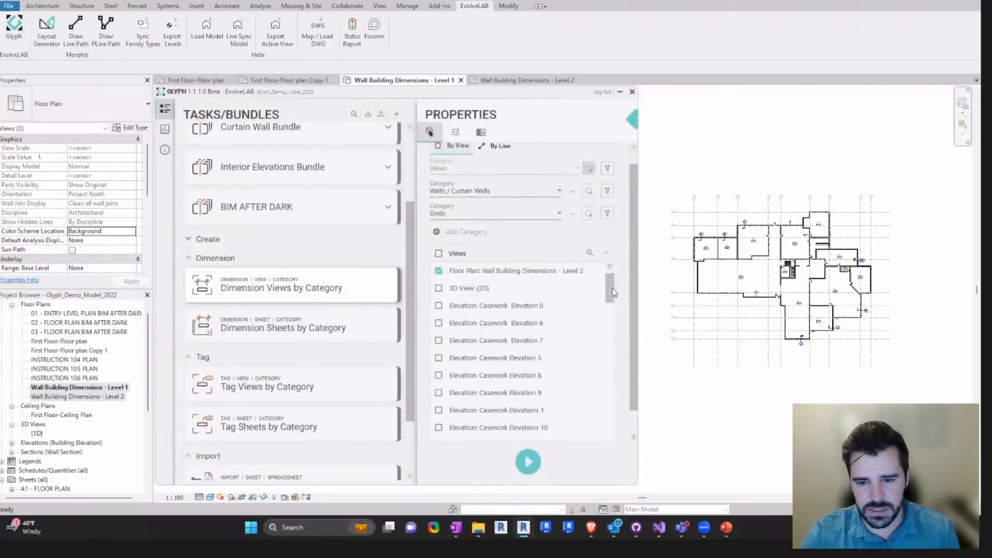
{"action": "left_click_drag", "start_coordinate": [612, 291], "coordinate": [614, 270]}
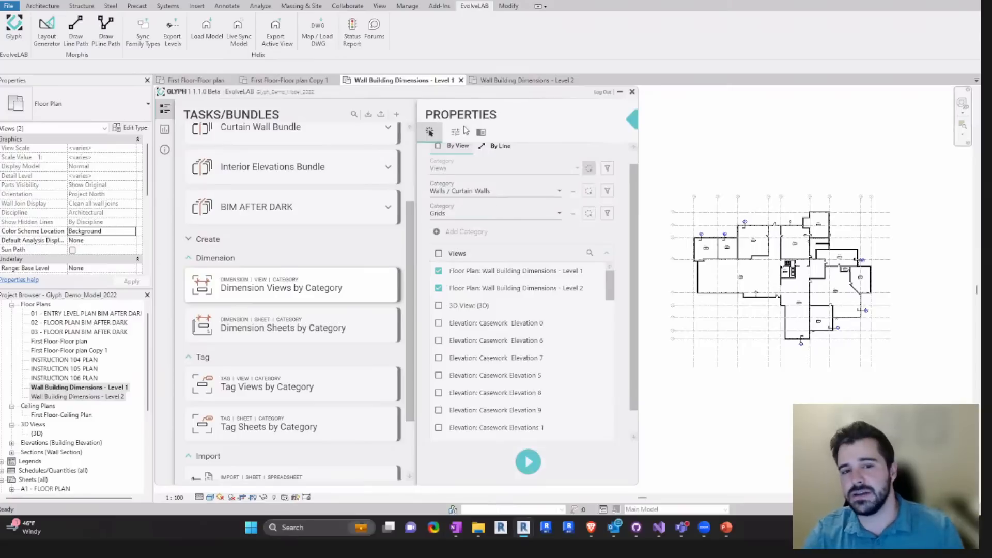
- Repeat Pick Views with the same Level 1 and Level 2 Wall Building Dimensions floor plans and finish the selection
{"action": "left_click", "coordinate": [593, 169]}
{"action": "left_click", "coordinate": [637, 159]}
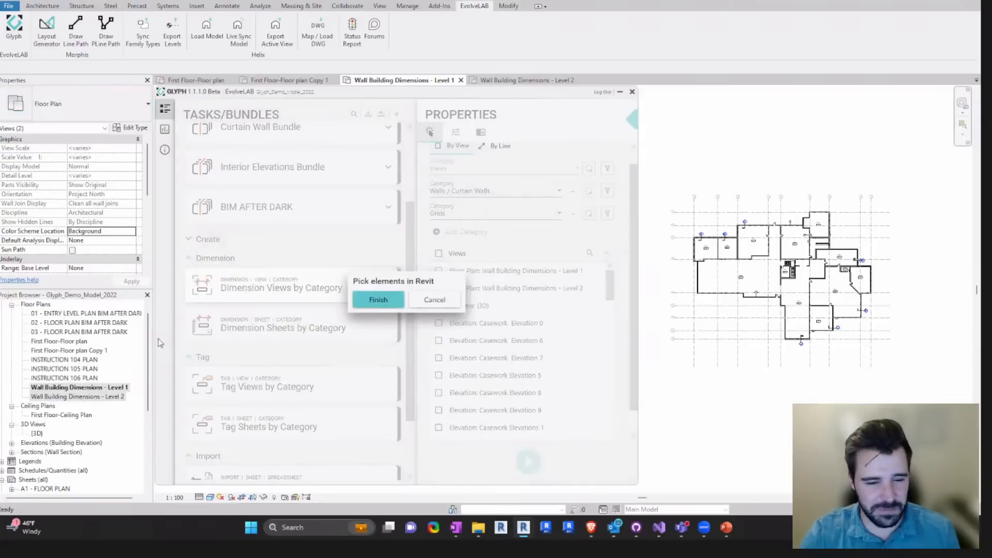
{"action": "left_click", "coordinate": [99, 386]}
{"action": "left_click", "coordinate": [87, 395], "text": "ctrl"}
{"action": "left_click", "coordinate": [378, 302]}
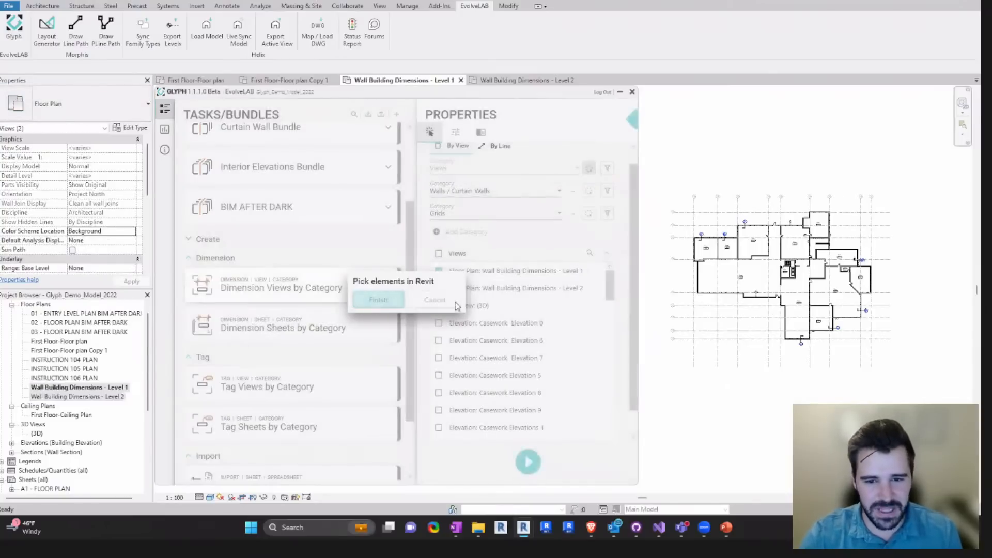
{"action": "scroll", "coordinate": [634, 184], "scroll_direction": "up", "scroll_amount": 1}
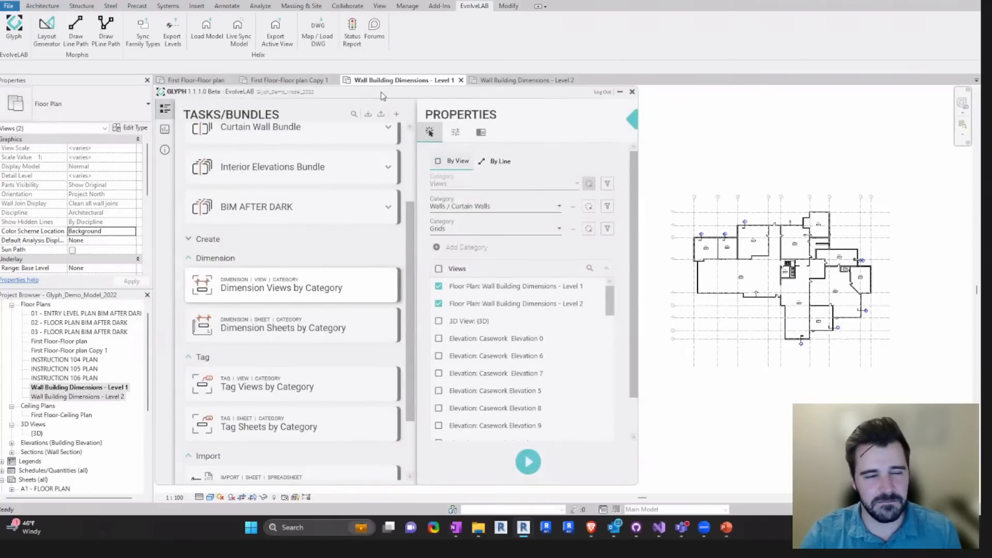
{"action": "left_click_drag", "start_coordinate": [380, 92], "coordinate": [384, 92]}
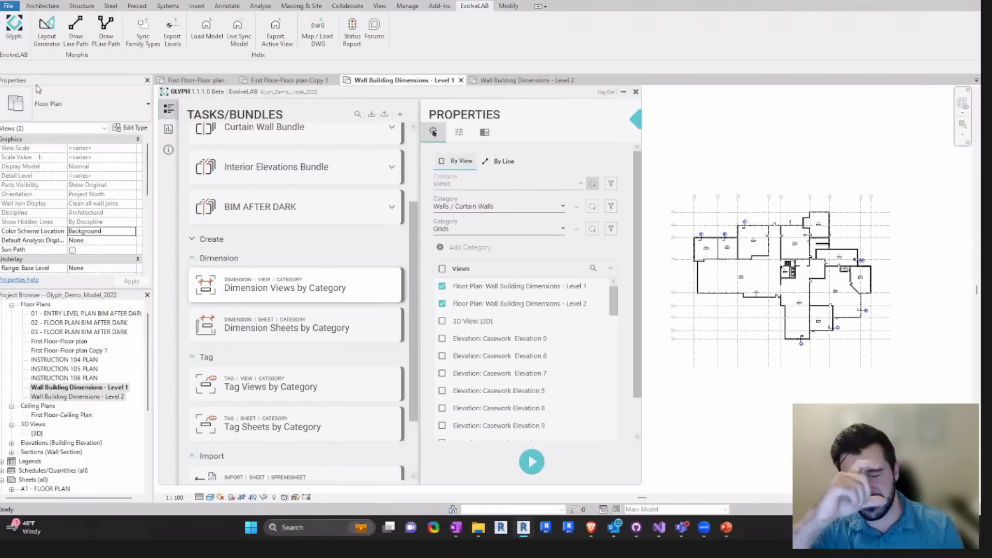
- Open the task settings for the Dimension Views by Category task
{"action": "scroll", "coordinate": [637, 189], "scroll_direction": "down", "scroll_amount": 1}
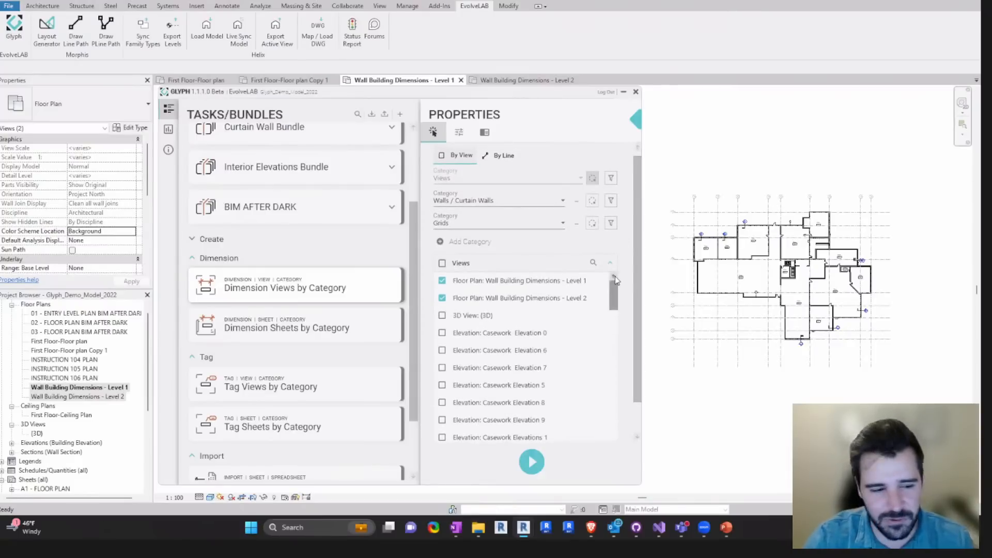
{"action": "left_click", "coordinate": [458, 135]}
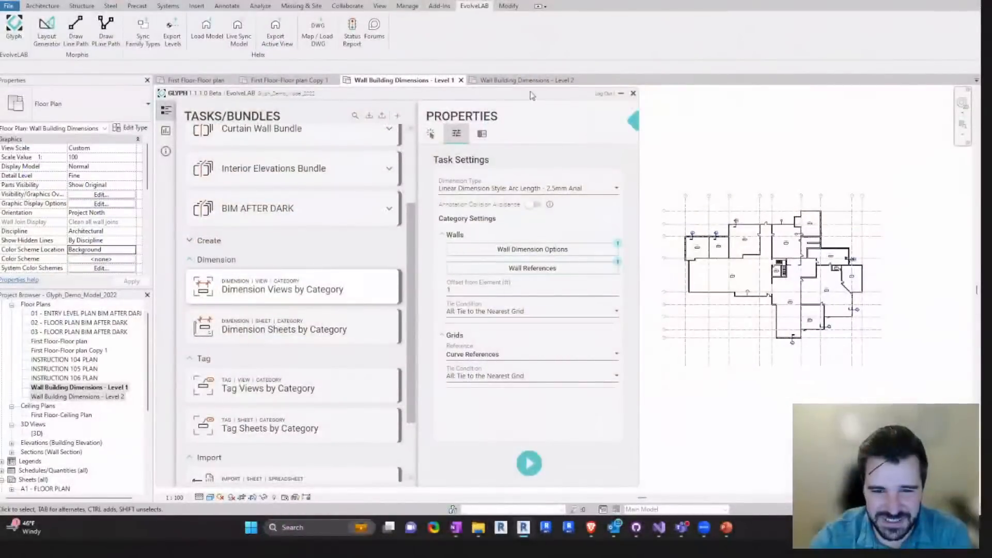
{"action": "left_click_drag", "start_coordinate": [531, 97], "coordinate": [532, 98]}
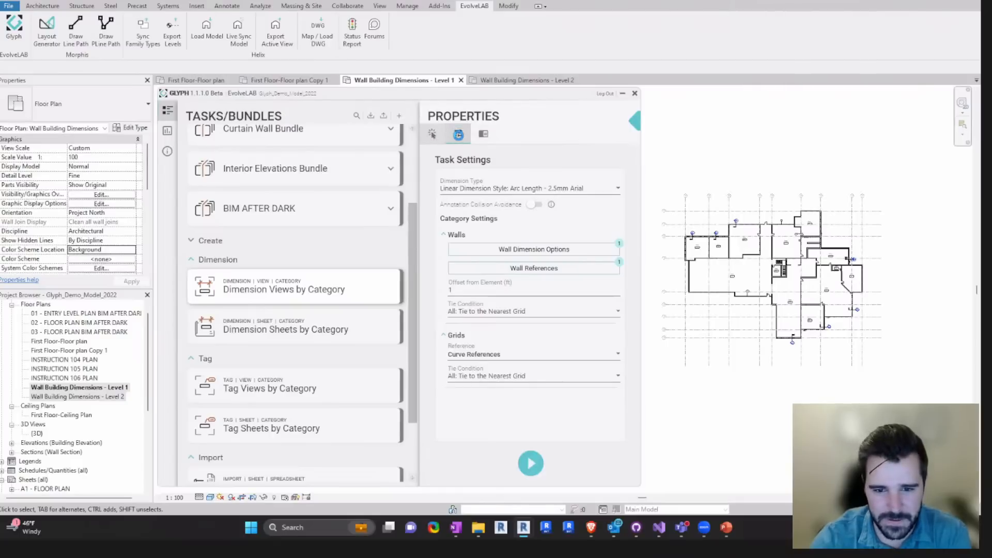
{"action": "left_click", "coordinate": [459, 134]}
{"action": "left_click", "coordinate": [459, 135]}
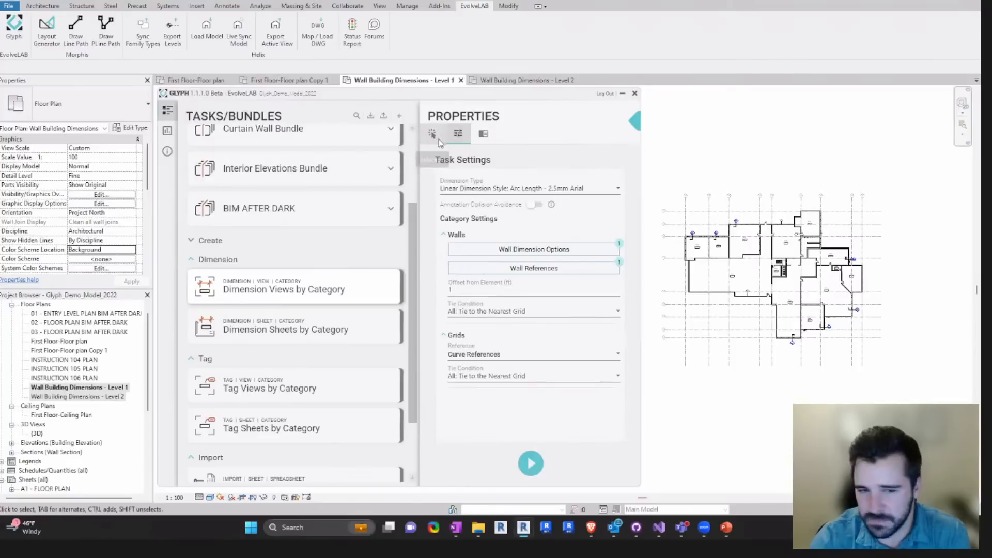
{"action": "left_click", "coordinate": [517, 269]}
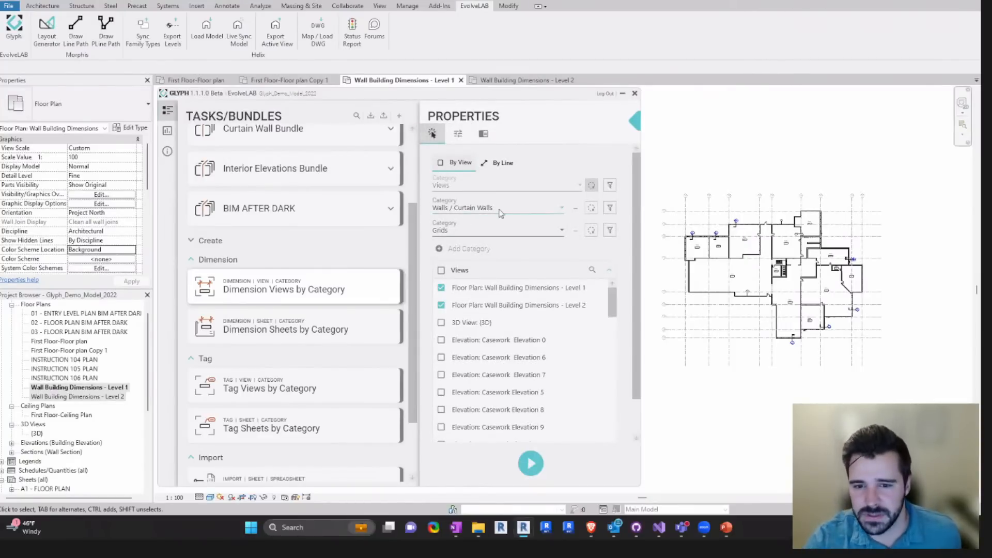
{"action": "left_click", "coordinate": [458, 136]}
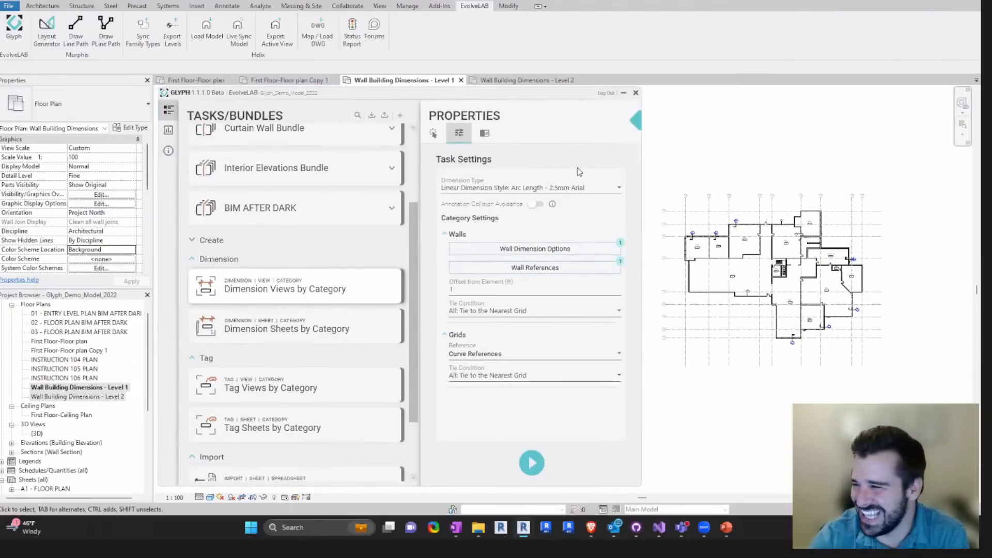
{"action": "middle_click_drag", "start_coordinate": [744, 354], "coordinate": [755, 348]}
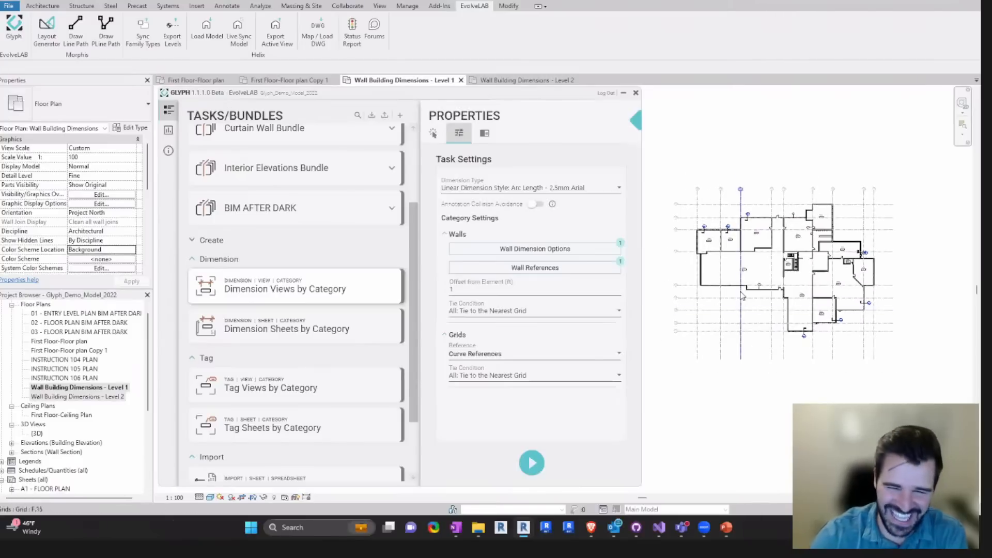
{"action": "scroll", "coordinate": [741, 325], "scroll_direction": "up", "scroll_amount": 1}
{"action": "scroll", "coordinate": [741, 325], "scroll_direction": "down", "scroll_amount": 1}
{"action": "middle_click_drag", "start_coordinate": [751, 275], "coordinate": [759, 290]}
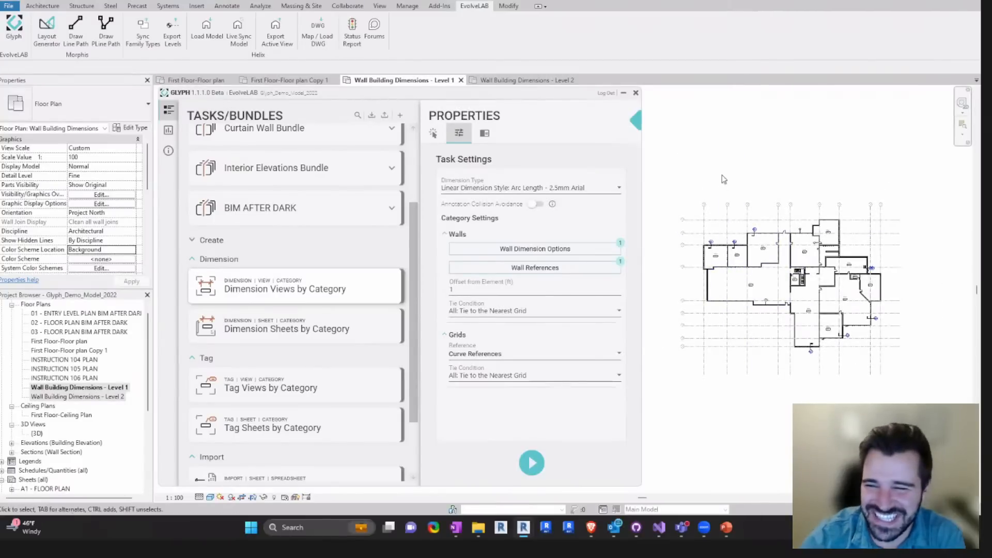
{"action": "scroll", "coordinate": [802, 219], "scroll_direction": "up", "scroll_amount": 1}
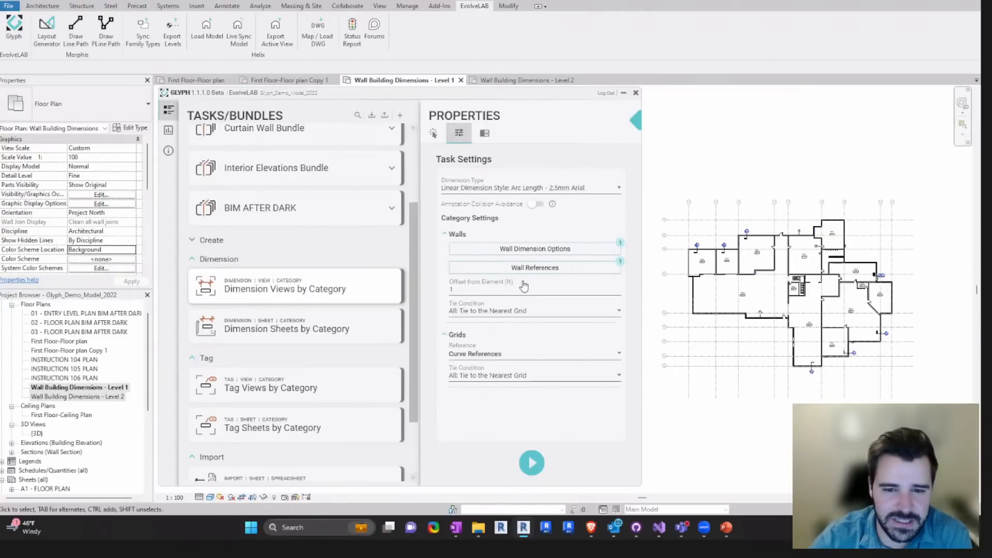
- Keep Linear Dimension Style: Arc Length - 2.5mm Arial as the dimension type and set the walls' Offset from Element to 2.5 ft
{"action": "left_click", "coordinate": [505, 190]}
{"action": "left_click", "coordinate": [587, 203]}
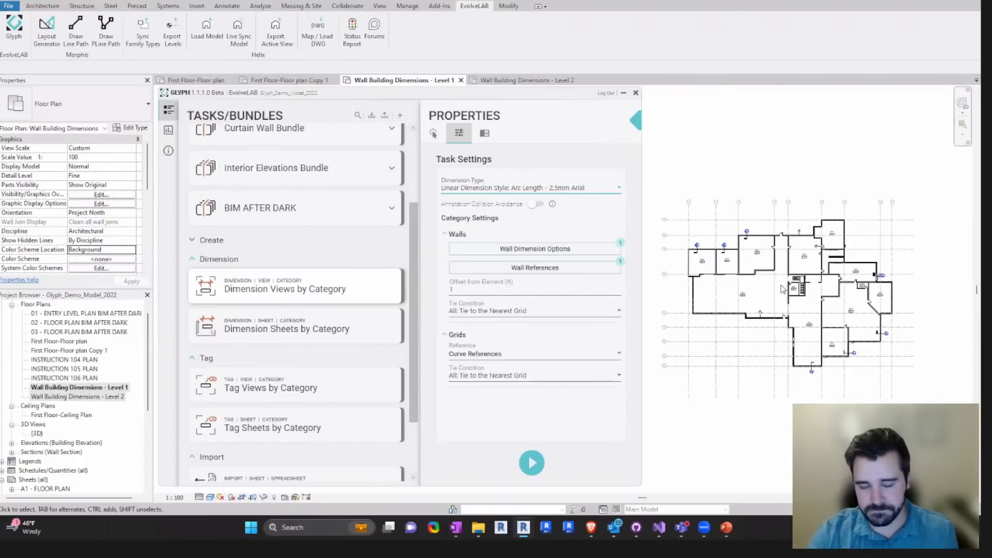
{"action": "mouse_move", "coordinate": [779, 294]}
{"action": "middle_mouse_down"}
{"action": "mouse_move", "coordinate": [768, 293]}
{"action": "mouse_move", "coordinate": [784, 285]}
{"action": "middle_mouse_up"}
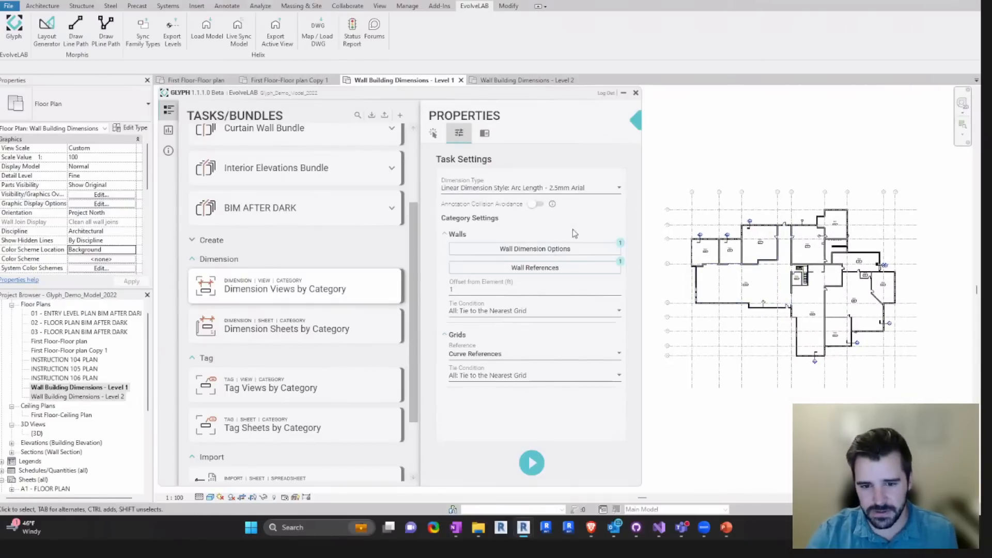
{"action": "middle_click_drag", "start_coordinate": [717, 234], "coordinate": [716, 227]}
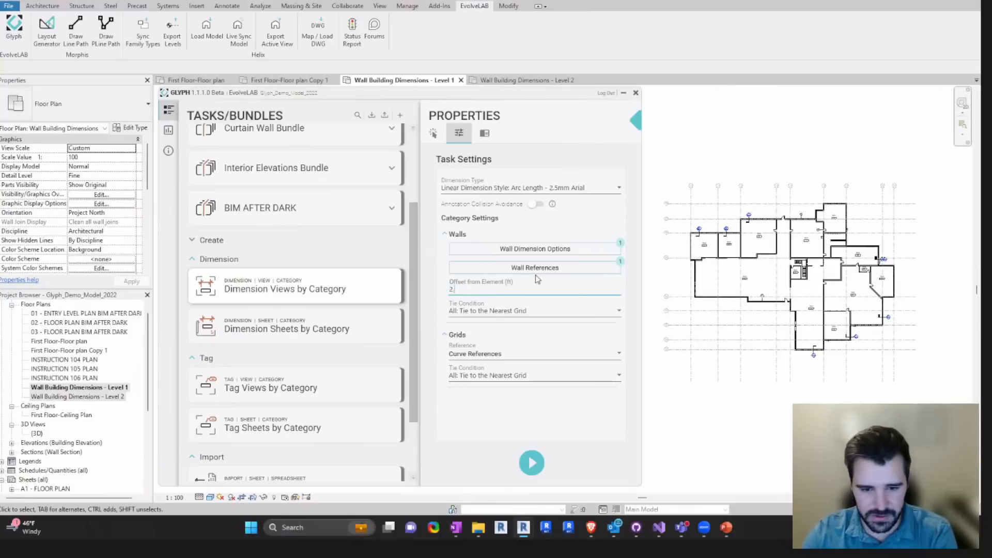
{"action": "type", "text": "5"}
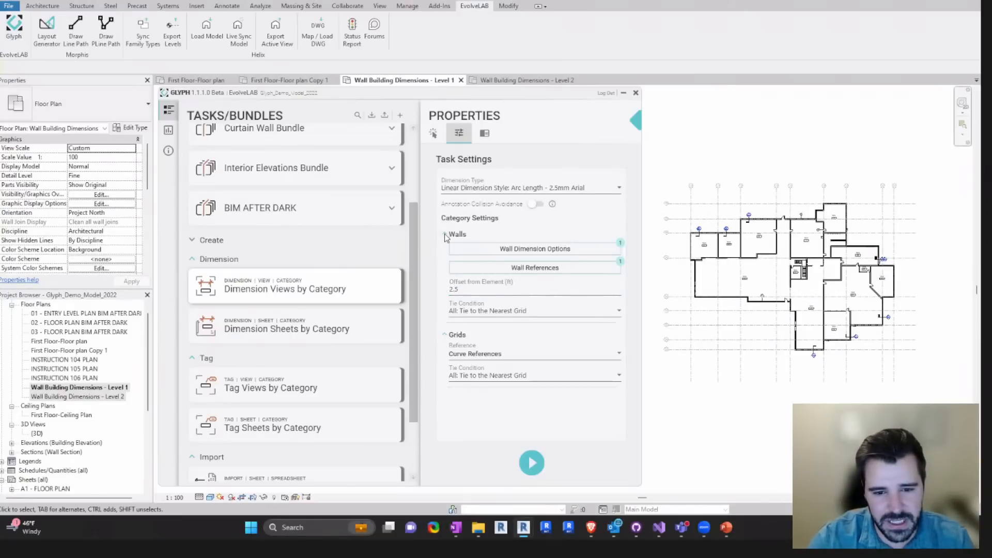
- Add Plan: Overall Exterior Wall Length Dimension and Plan: Overall Building Dimensions to the wall dimension options
{"action": "left_click", "coordinate": [445, 235]}
{"action": "left_click", "coordinate": [445, 257]}
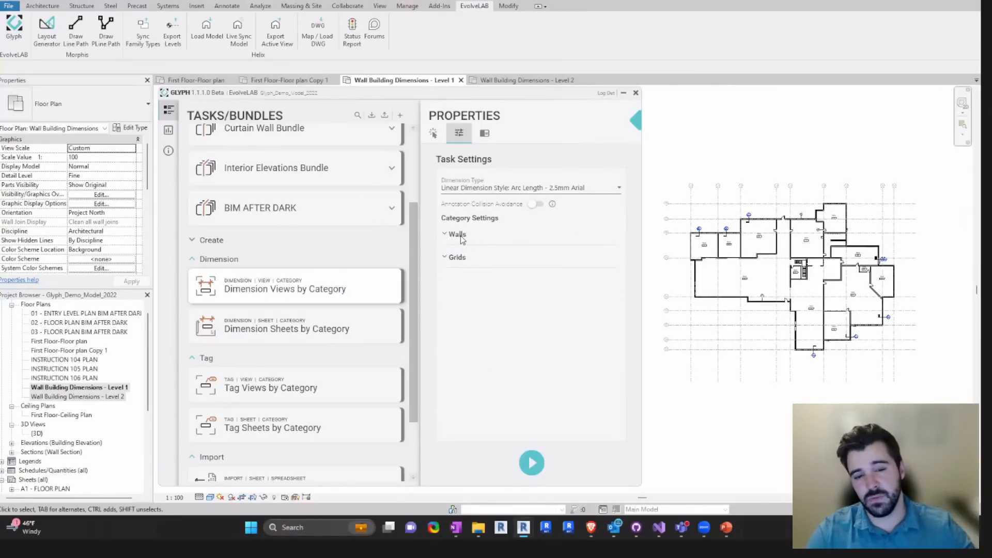
{"action": "left_click", "coordinate": [445, 235]}
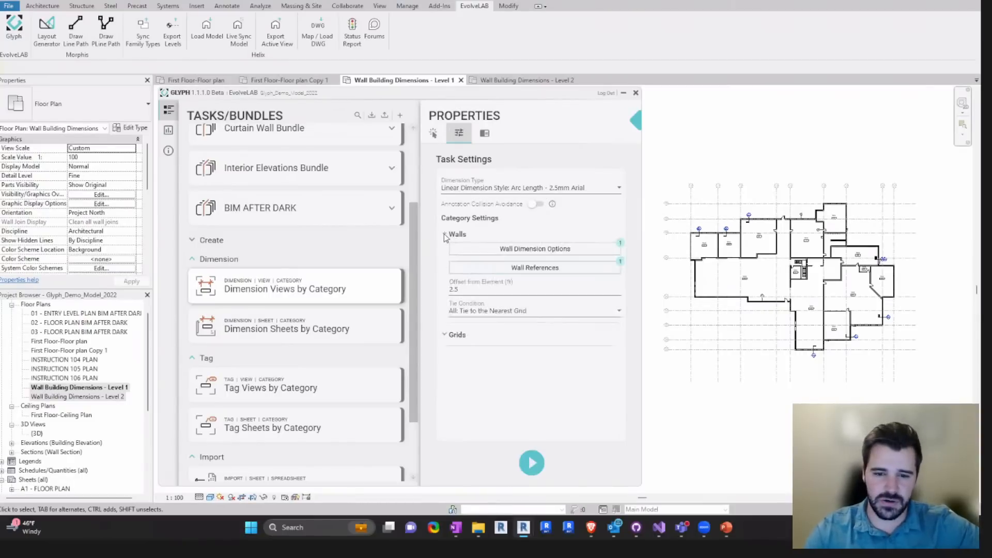
{"action": "left_click", "coordinate": [543, 249]}
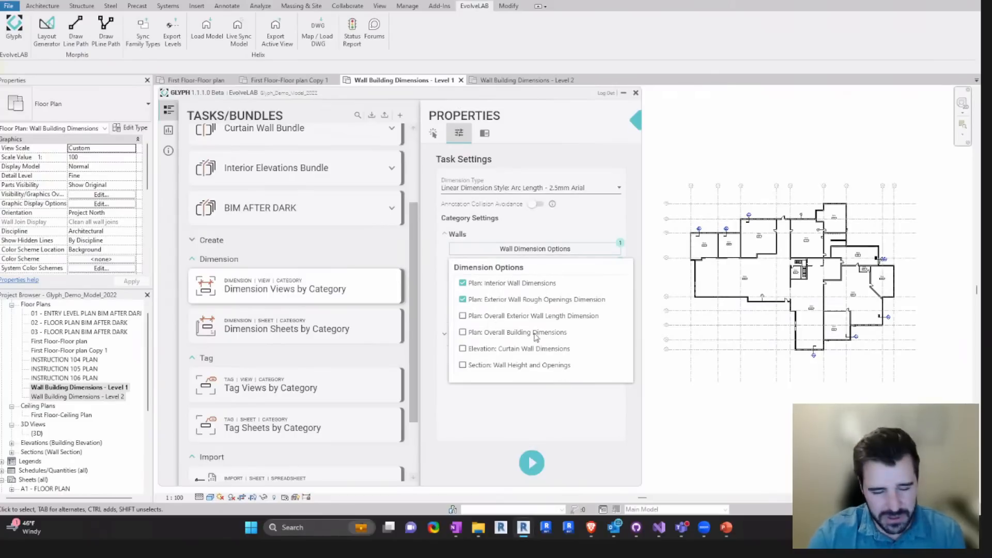
{"action": "left_click", "coordinate": [517, 334]}
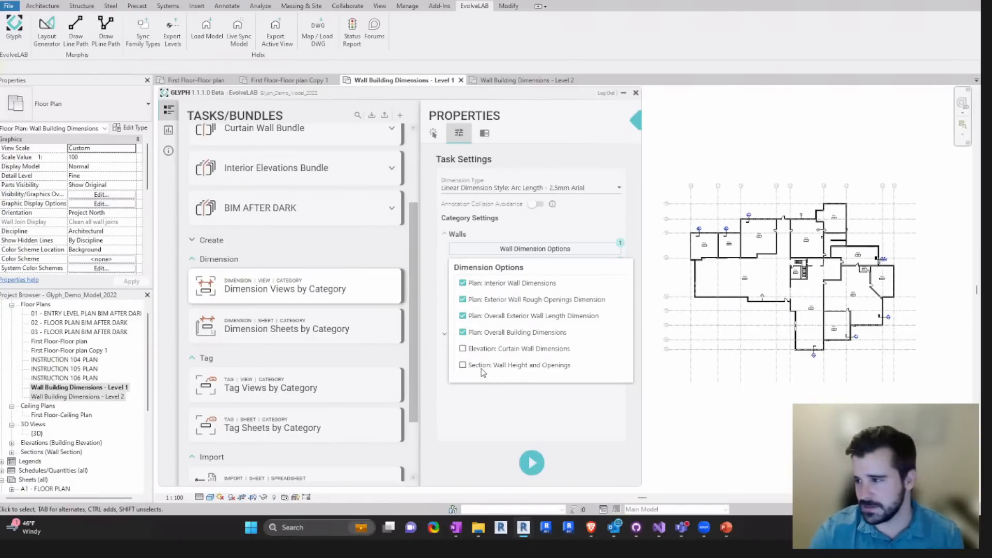
{"action": "left_click", "coordinate": [500, 399]}
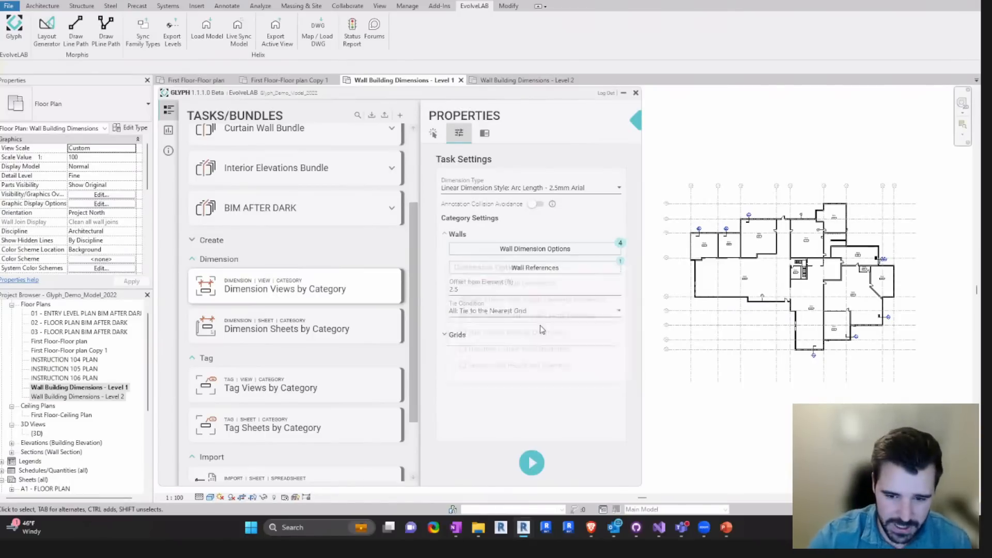
- Set the wall references to Plan: Wall Center Line only, leaving the core and finish face references unselected
{"action": "left_click", "coordinate": [556, 269]}
{"action": "left_click", "coordinate": [588, 408]}
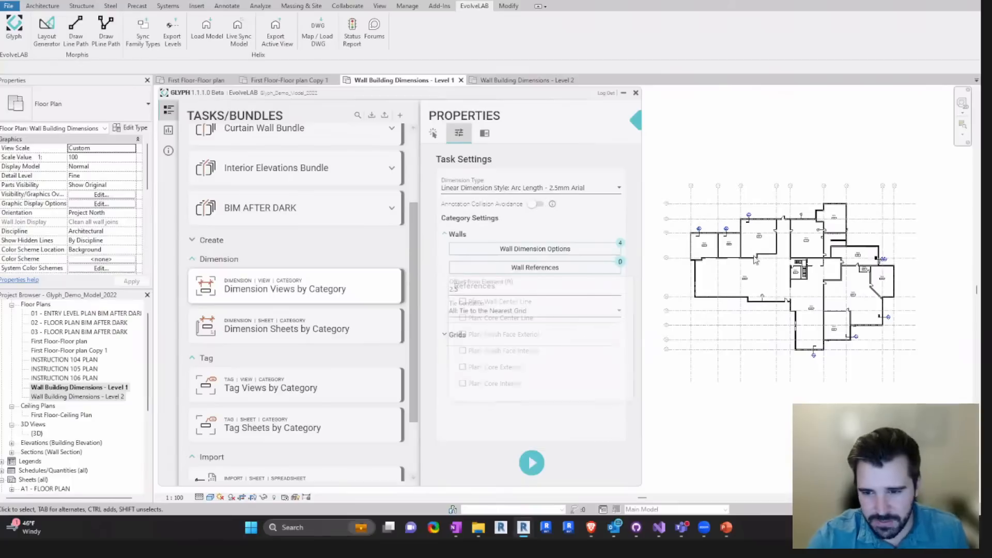
{"action": "left_click", "coordinate": [558, 269]}
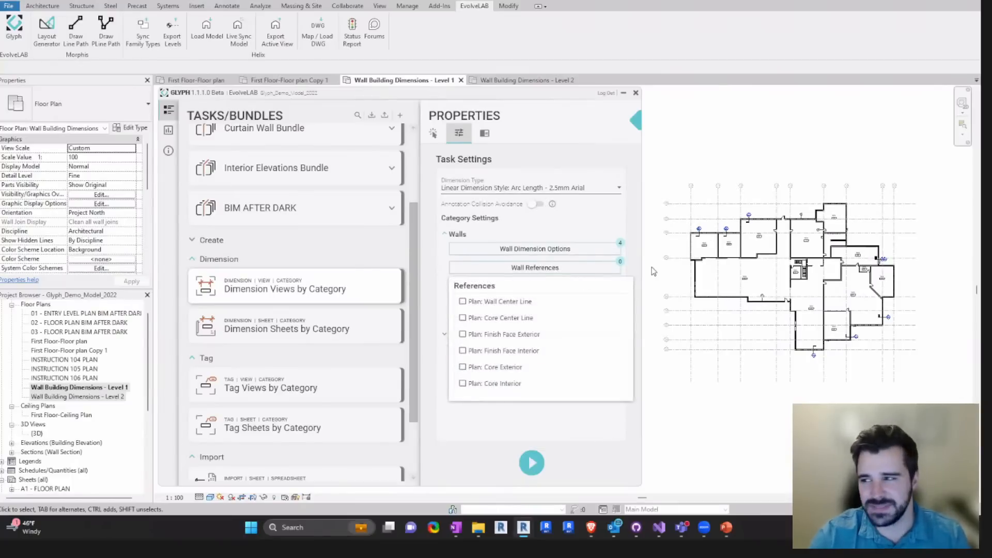
{"action": "left_click", "coordinate": [561, 269]}
{"action": "left_click", "coordinate": [560, 269]}
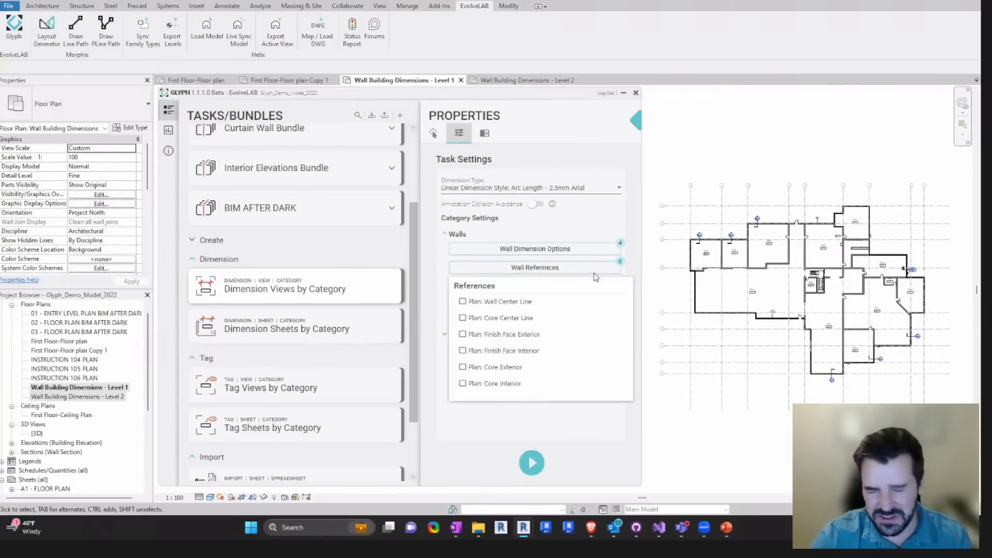
{"action": "left_click", "coordinate": [499, 304]}
{"action": "left_click", "coordinate": [511, 385]}
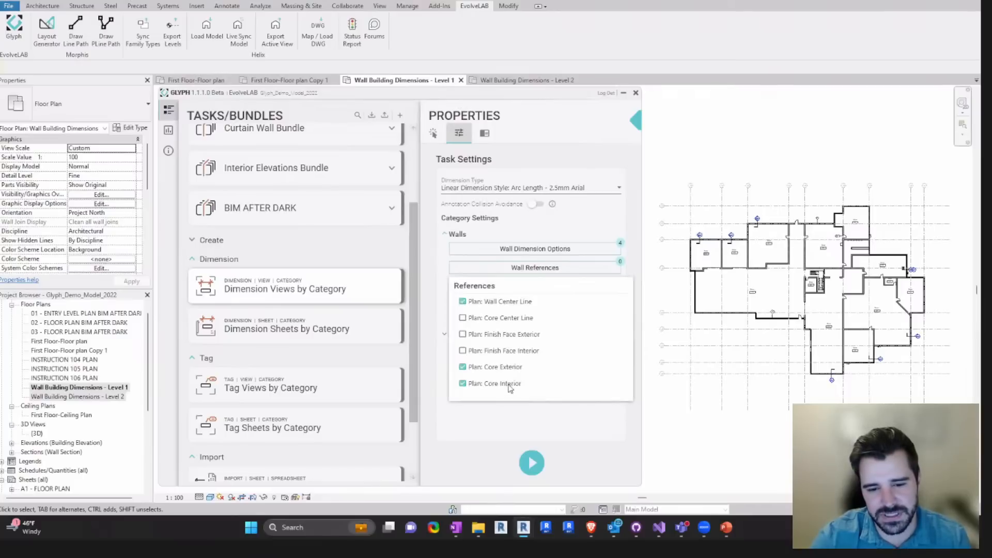
{"action": "left_click", "coordinate": [508, 351]}
{"action": "left_click", "coordinate": [505, 383]}
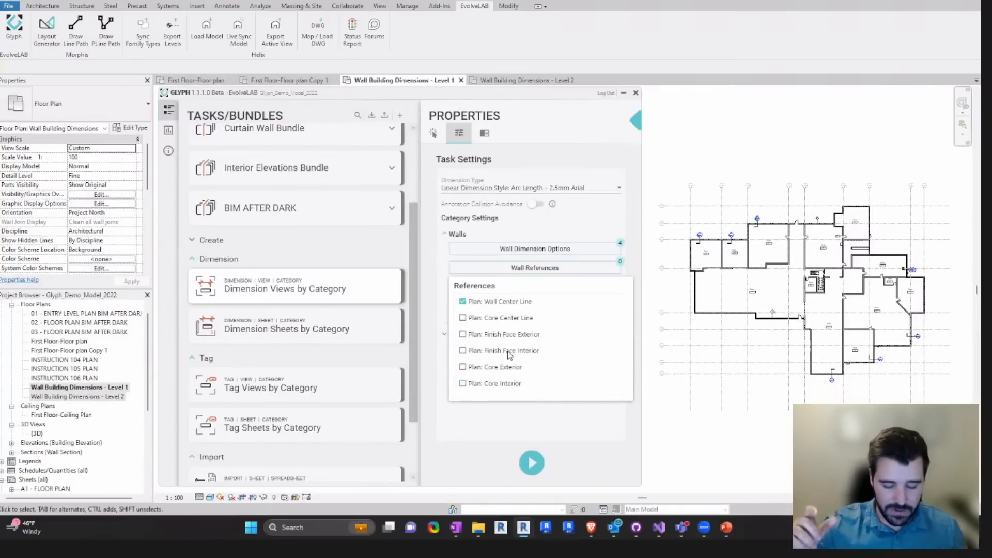
{"action": "left_click", "coordinate": [542, 425]}
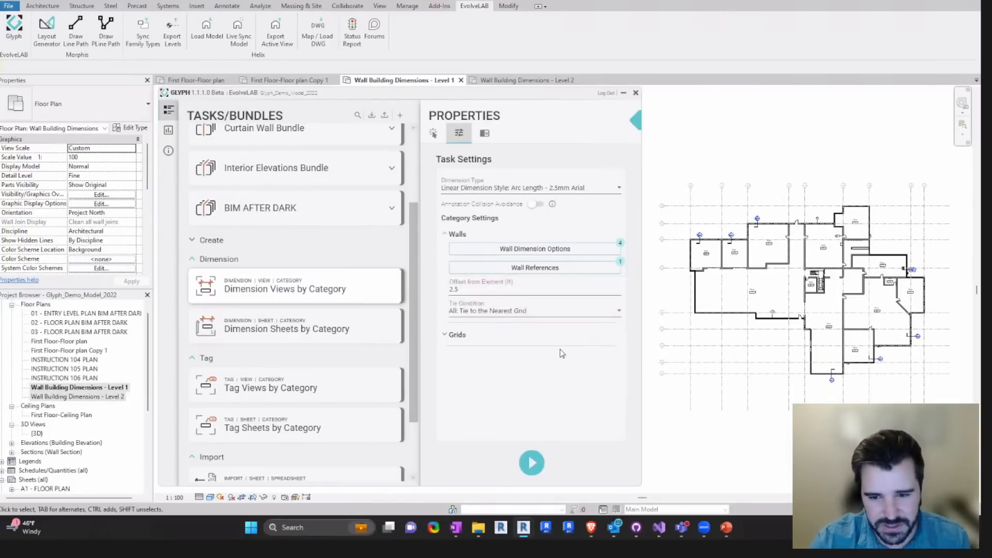
{"action": "left_click", "coordinate": [563, 269]}
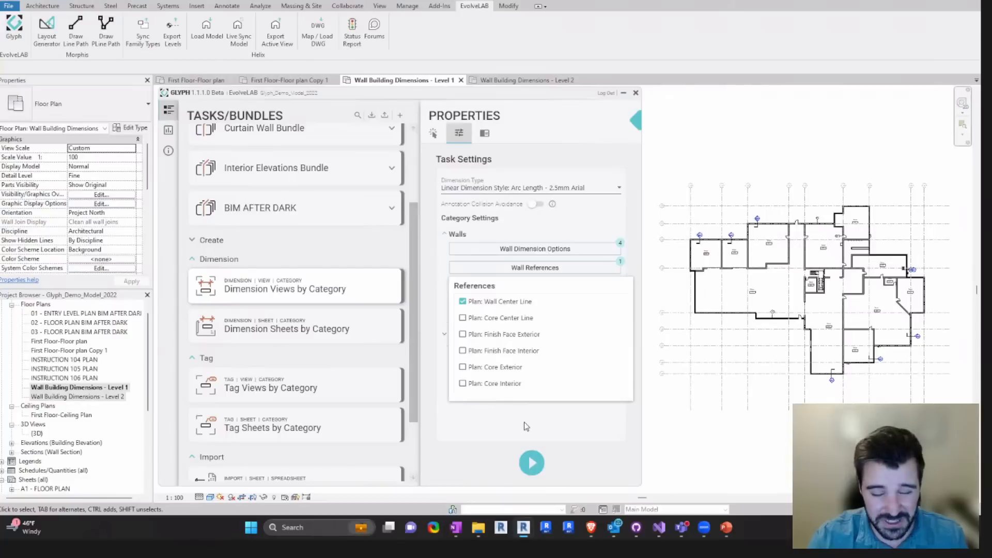
{"action": "left_click", "coordinate": [537, 419]}
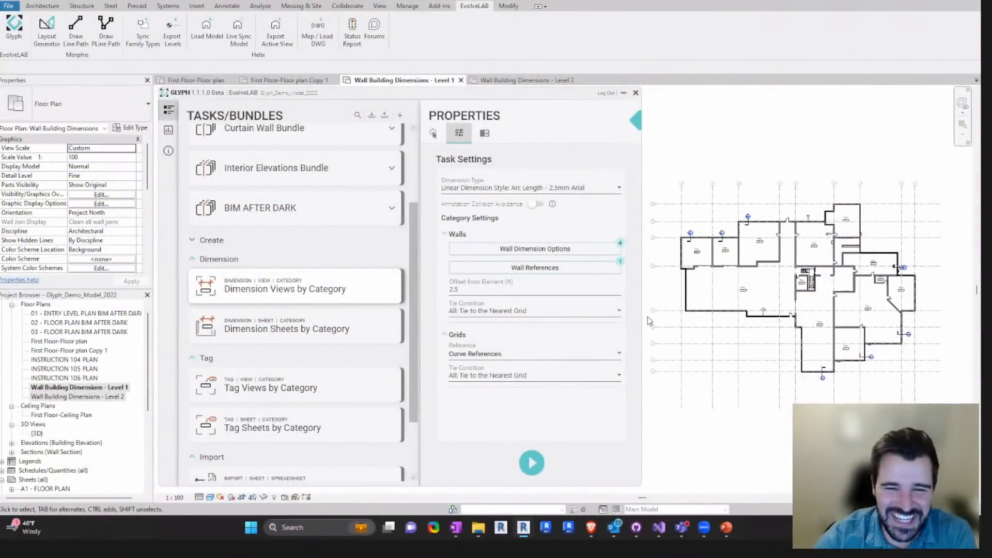
- Inspect the exterior wall at rooms 245 and 246 and choose All: Tie to the Nearest Grid as the walls' tie condition
{"action": "left_click", "coordinate": [513, 312]}
{"action": "left_click", "coordinate": [478, 290]}
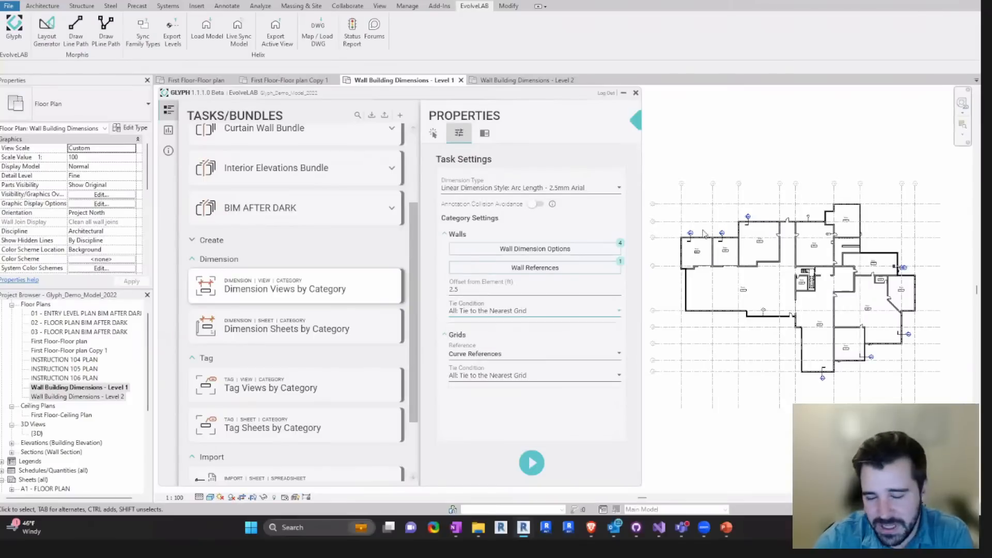
{"action": "scroll", "coordinate": [704, 233], "scroll_direction": "up", "scroll_amount": 5}
{"action": "left_click", "coordinate": [749, 230]}
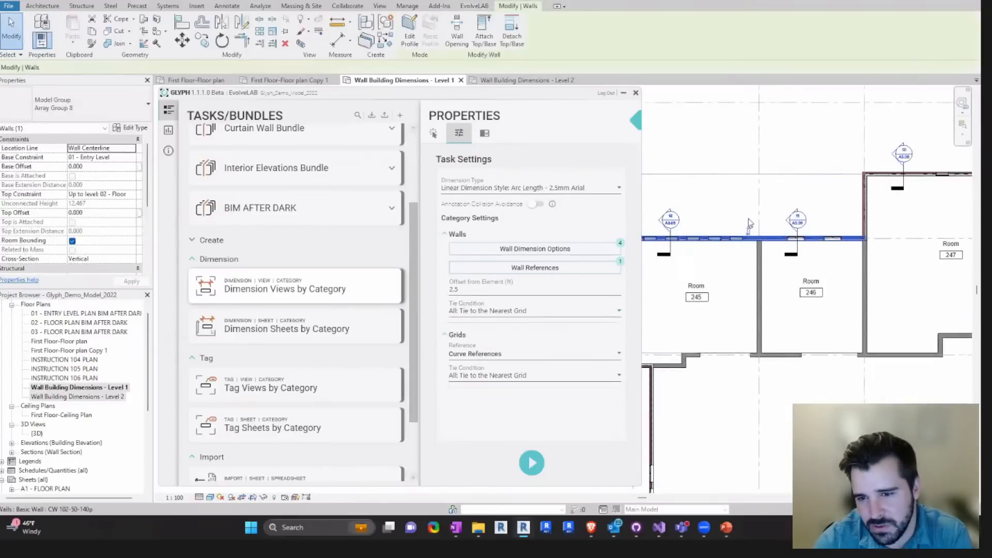
{"action": "left_click", "coordinate": [729, 268]}
{"action": "middle_click_drag", "start_coordinate": [713, 281], "coordinate": [763, 271]}
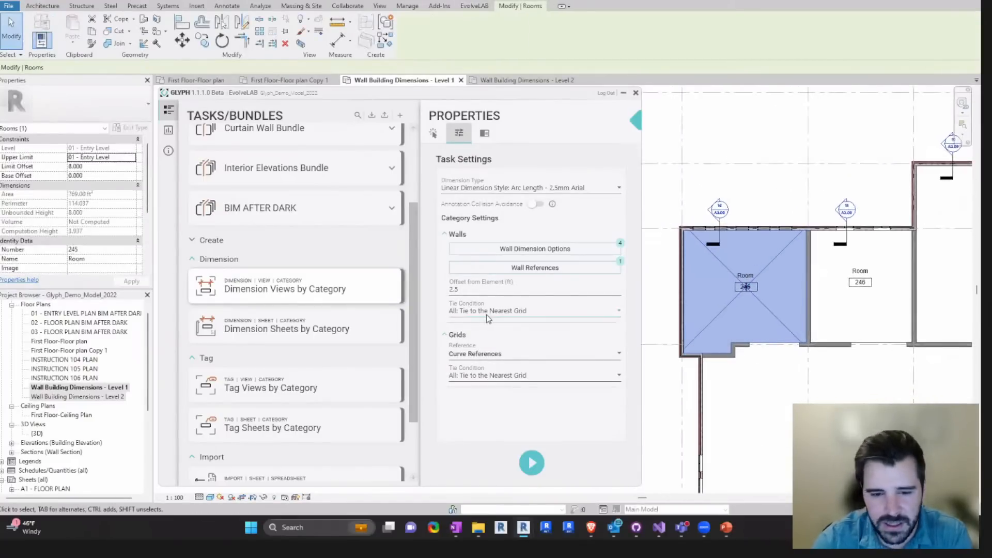
{"action": "left_click", "coordinate": [482, 312]}
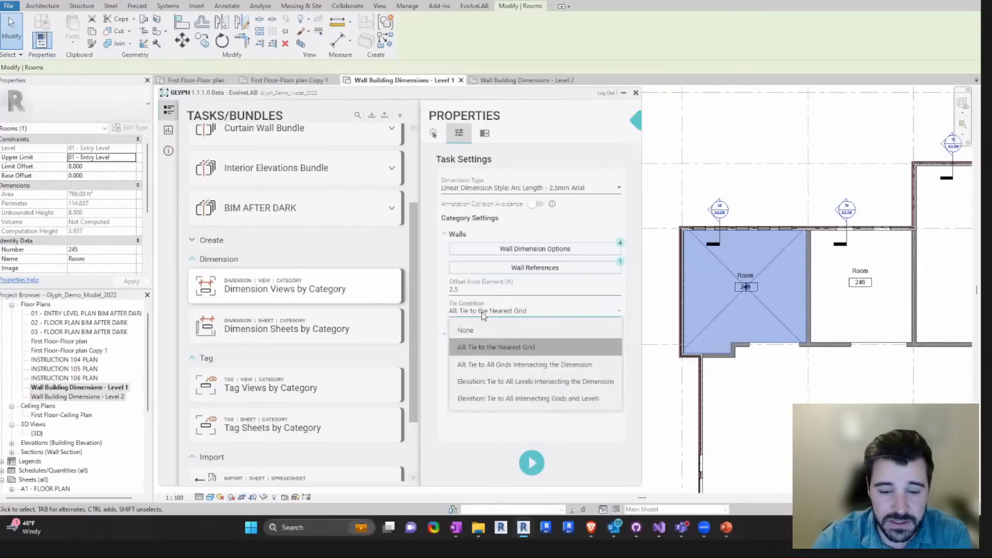
{"action": "left_click", "coordinate": [479, 349]}
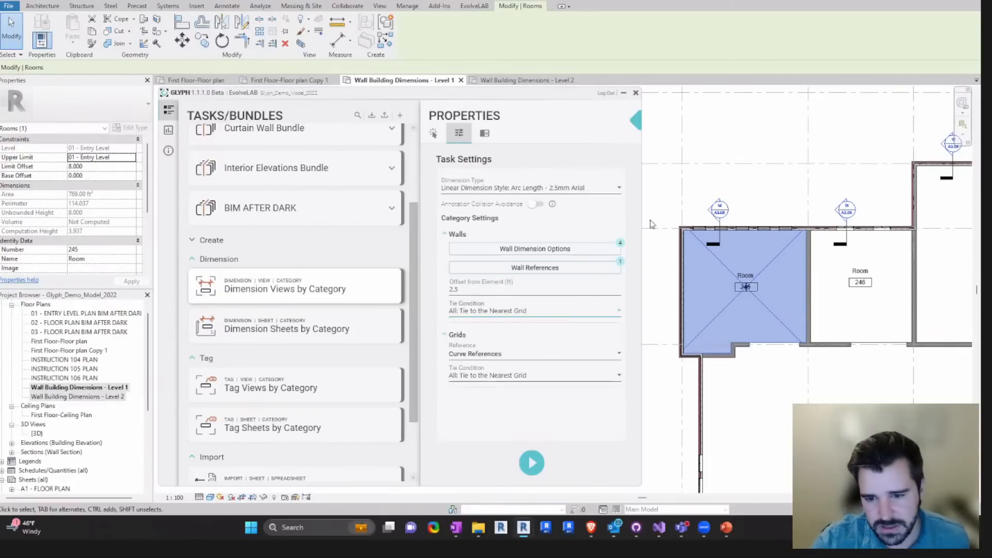
- Clear the room selection and run Dimension Views by Category on the selected Wall Building Dimensions floor plans
{"action": "scroll", "coordinate": [694, 238], "scroll_direction": "down", "scroll_amount": 3}
{"action": "key", "text": "Escape"}
{"action": "scroll", "coordinate": [694, 237], "scroll_direction": "down", "scroll_amount": 2}
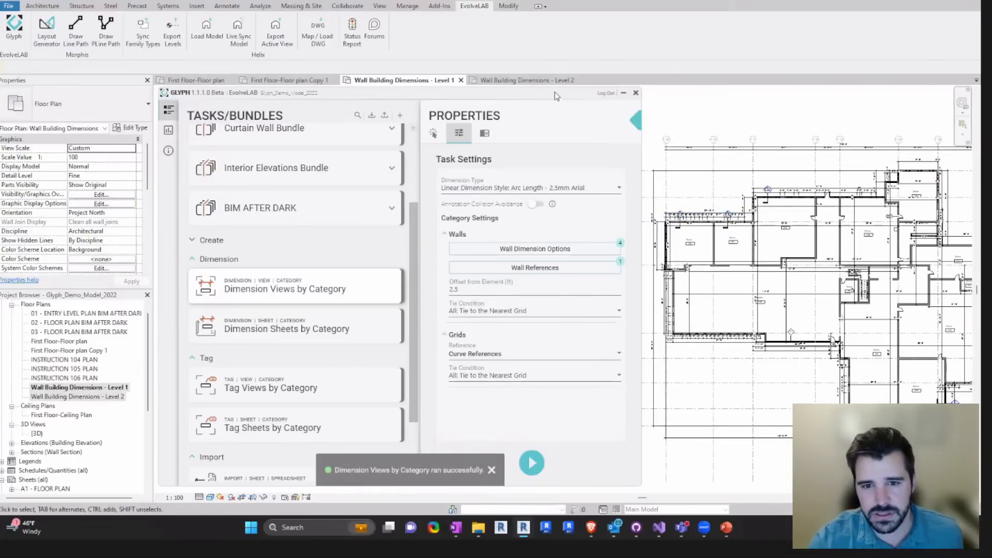
- Collapse Glyph's task properties and inspect the generated dimensions across the Wall Building Dimensions - Level 1 plan
{"action": "left_click_drag", "start_coordinate": [607, 115], "coordinate": [589, 108]}
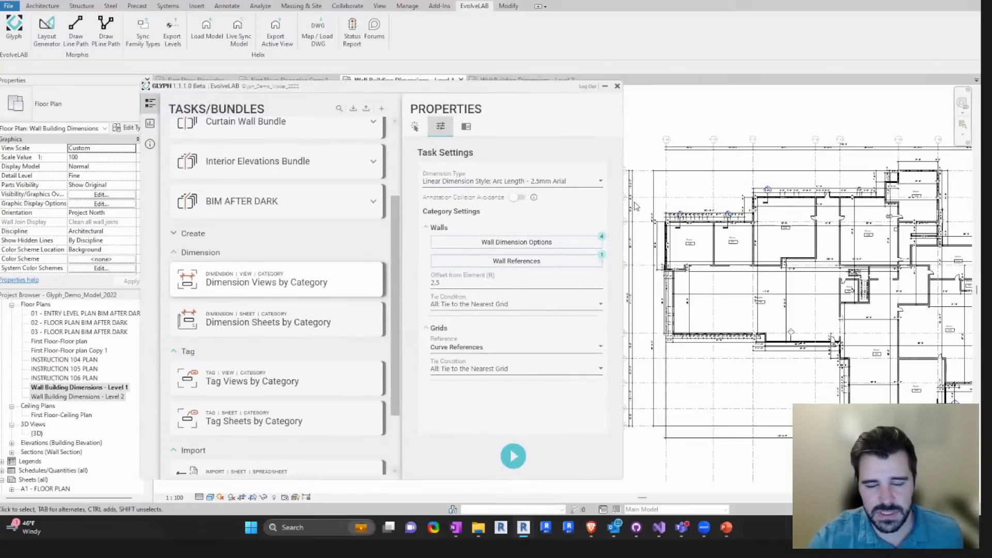
{"action": "left_click", "coordinate": [618, 113]}
{"action": "middle_click_drag", "start_coordinate": [717, 202], "coordinate": [521, 195]}
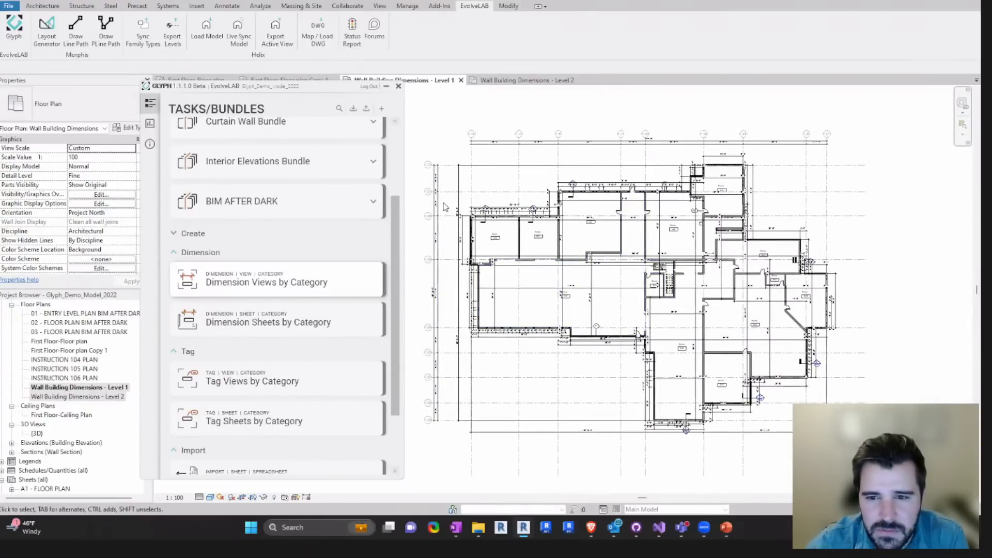
{"action": "scroll", "coordinate": [455, 205], "scroll_direction": "up", "scroll_amount": 1}
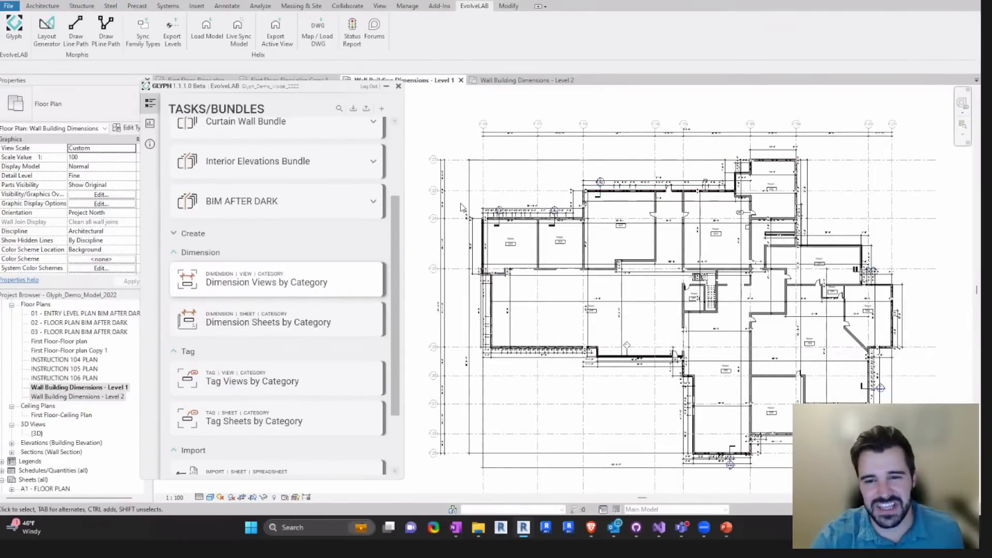
- Inspect the overall and bay-by-bay grid dimension strings above the building on the Wall Building Dimensions - Level 1 plan
{"action": "scroll", "coordinate": [620, 126], "scroll_direction": "up", "scroll_amount": 1}
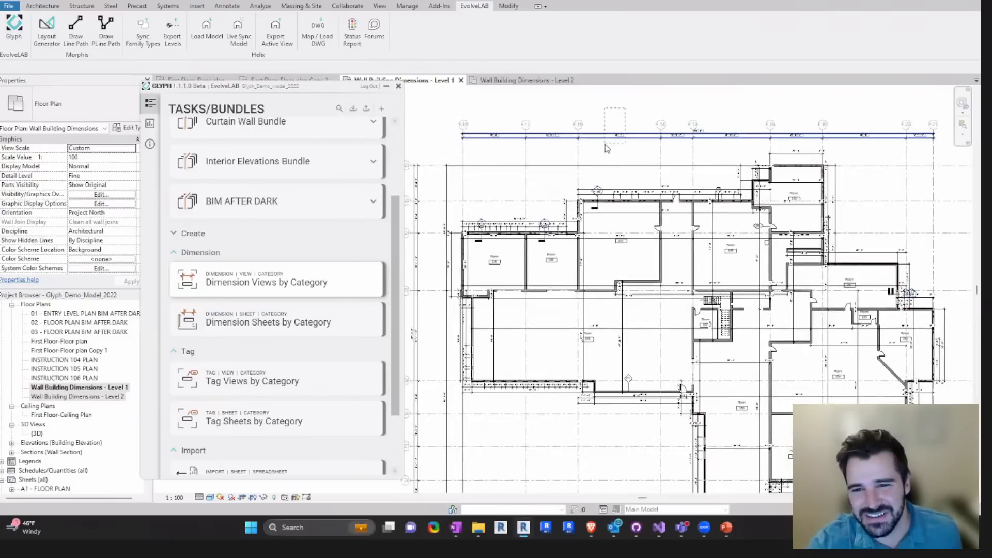
{"action": "scroll", "coordinate": [647, 133], "scroll_direction": "up", "scroll_amount": 1}
{"action": "scroll", "coordinate": [647, 131], "scroll_direction": "up", "scroll_amount": 2}
{"action": "left_click", "coordinate": [647, 135]}
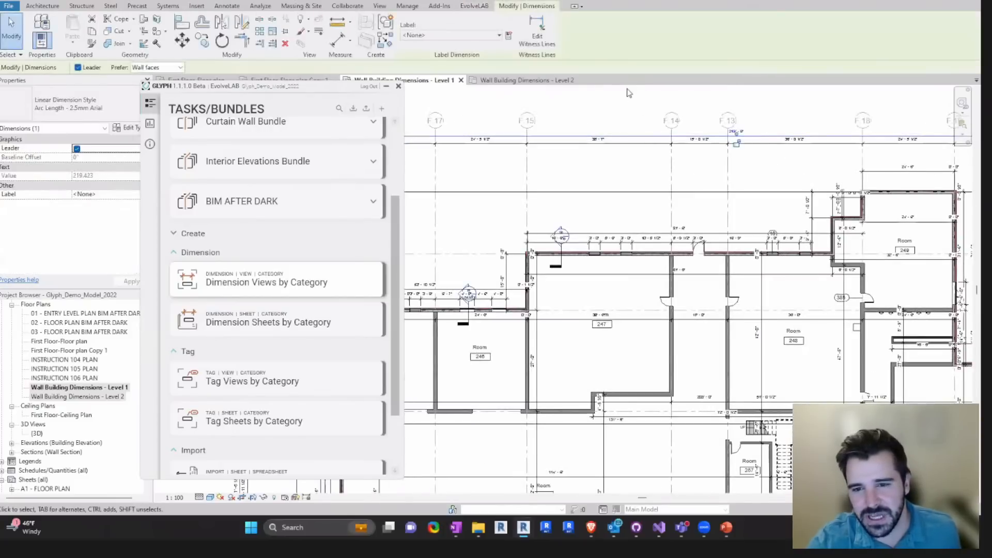
{"action": "left_click", "coordinate": [616, 109]}
{"action": "left_click", "coordinate": [599, 145]}
{"action": "scroll", "coordinate": [548, 173], "scroll_direction": "down", "scroll_amount": 3}
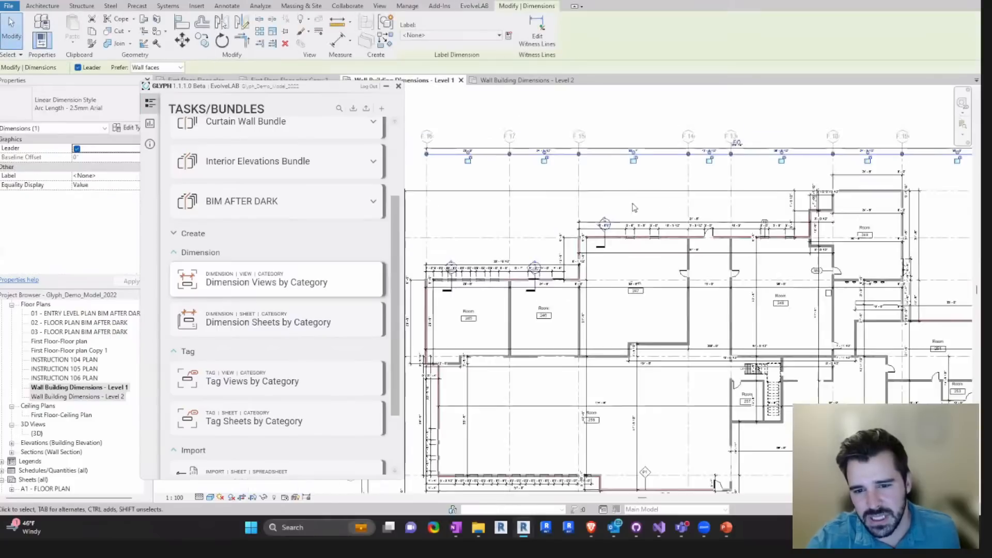
{"action": "scroll", "coordinate": [498, 195], "scroll_direction": "up", "scroll_amount": 2}
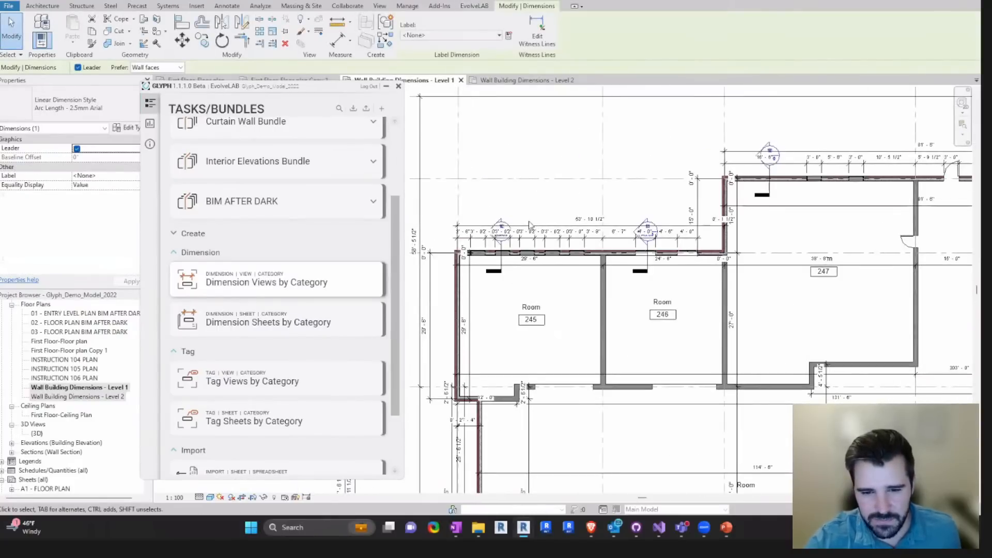
- Examine the overall and opening dimension strings along the exterior wall above rooms 245 and 246, finishing with nothing selected
{"action": "left_click", "coordinate": [549, 230]}
{"action": "scroll", "coordinate": [512, 228], "scroll_direction": "up", "scroll_amount": 1}
{"action": "scroll", "coordinate": [609, 227], "scroll_direction": "down", "scroll_amount": 1}
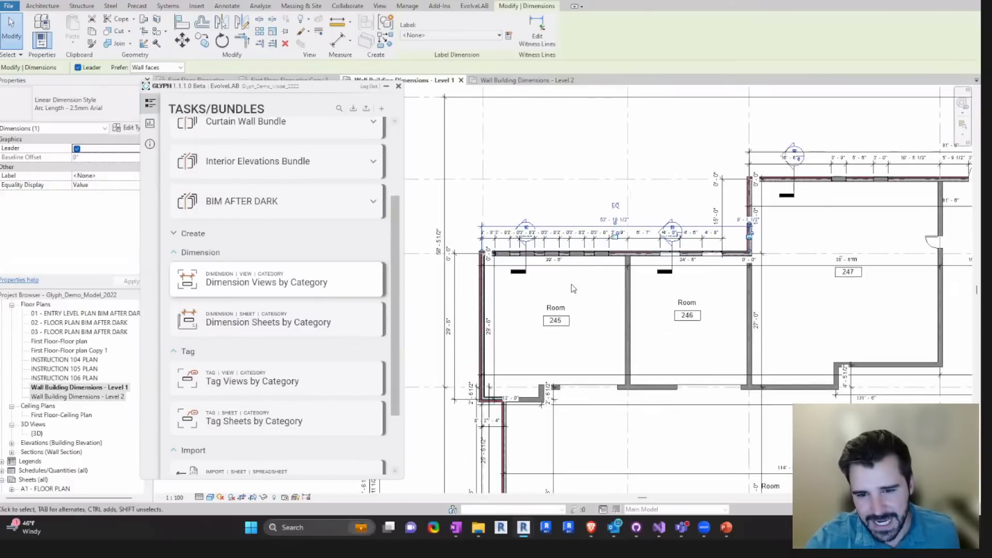
{"action": "left_click", "coordinate": [576, 239]}
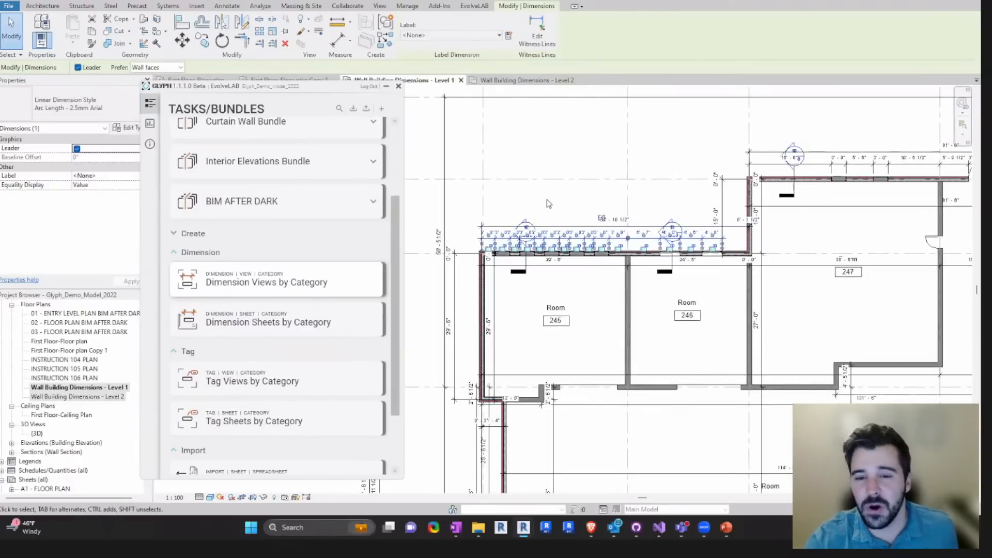
{"action": "left_click", "coordinate": [573, 215]}
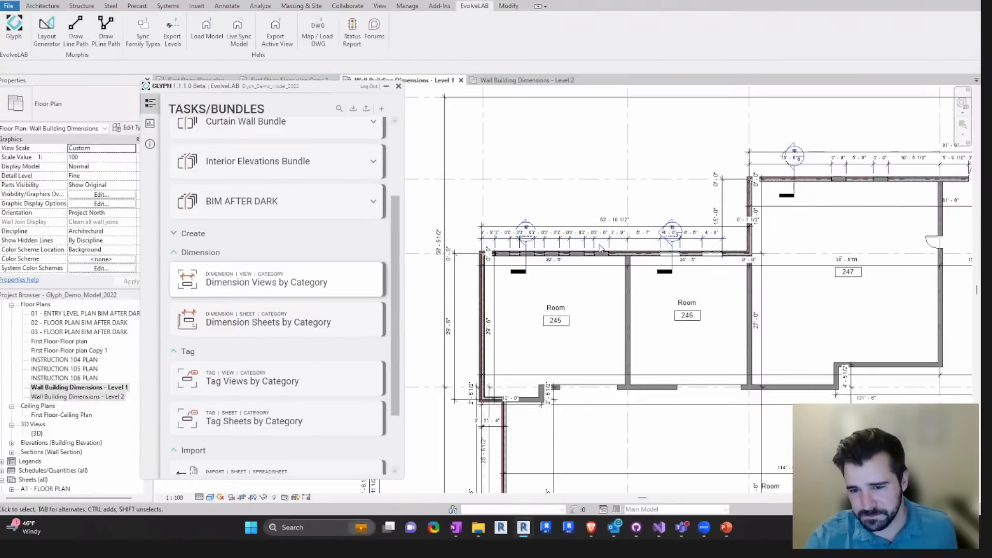
- Select the interior dimension string running through rooms 246 to 248 and follow it across the Level 1 plan
{"action": "scroll", "coordinate": [599, 240], "scroll_direction": "down", "scroll_amount": 1}
{"action": "middle_click_drag", "start_coordinate": [680, 336], "coordinate": [505, 226]}
{"action": "left_click", "coordinate": [548, 182]}
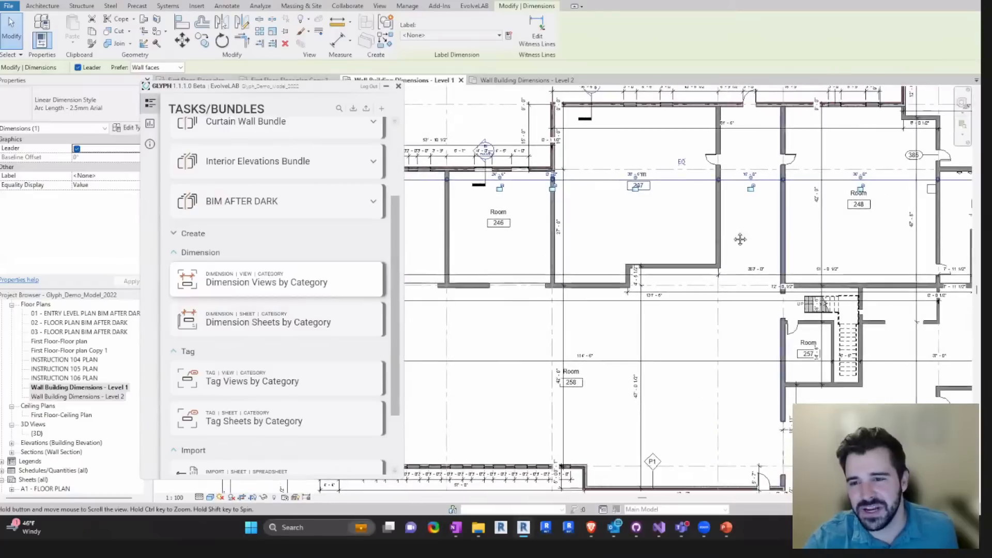
{"action": "middle_click_drag", "start_coordinate": [740, 239], "coordinate": [671, 243]}
{"action": "middle_click_drag", "start_coordinate": [702, 206], "coordinate": [594, 203]}
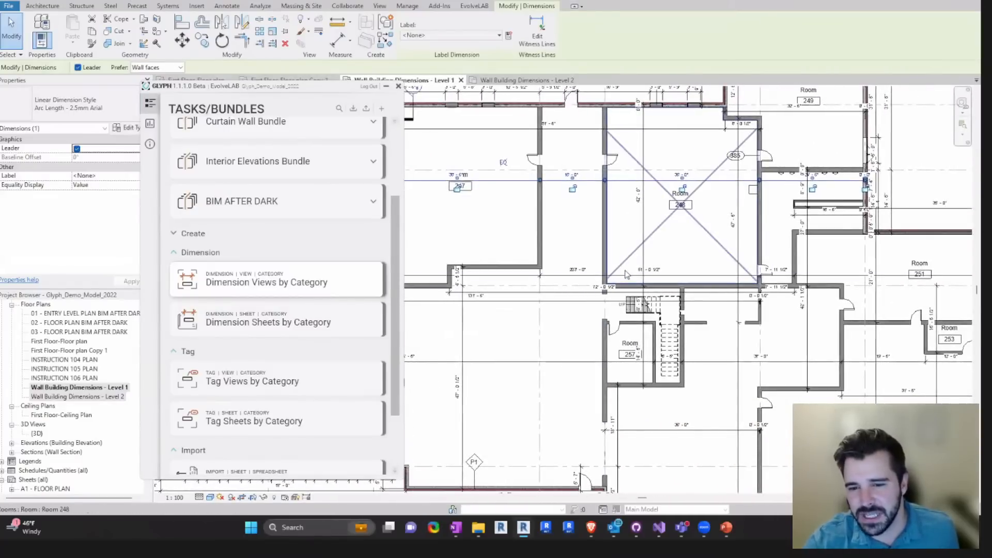
{"action": "scroll", "coordinate": [722, 261], "scroll_direction": "down", "scroll_amount": 5}
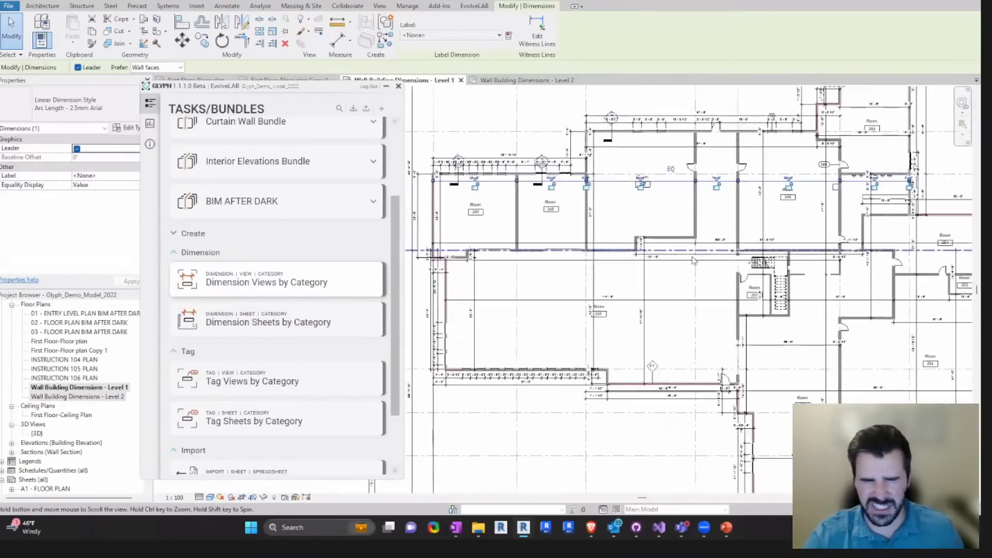
{"action": "scroll", "coordinate": [646, 272], "scroll_direction": "down", "scroll_amount": 2}
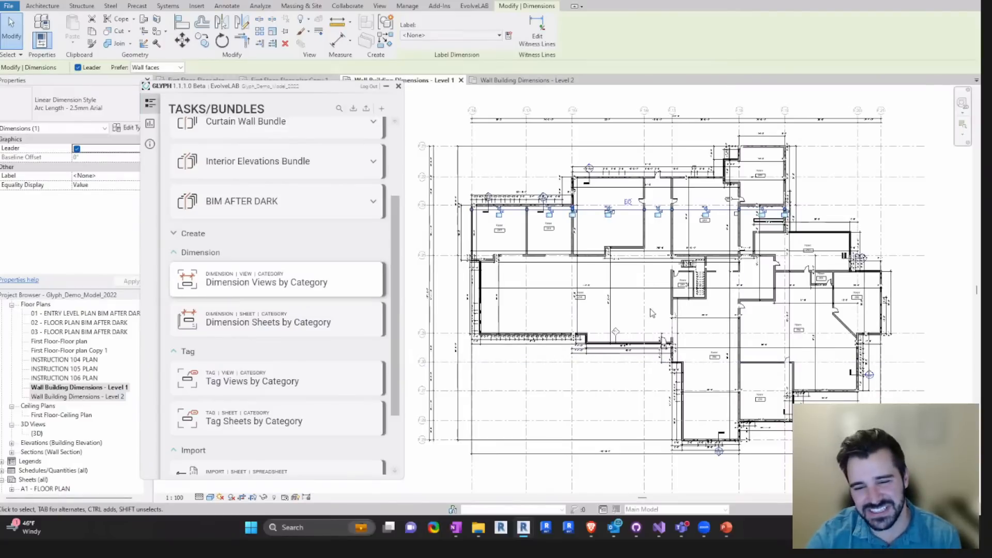
{"action": "middle_click_drag", "start_coordinate": [666, 357], "coordinate": [652, 343]}
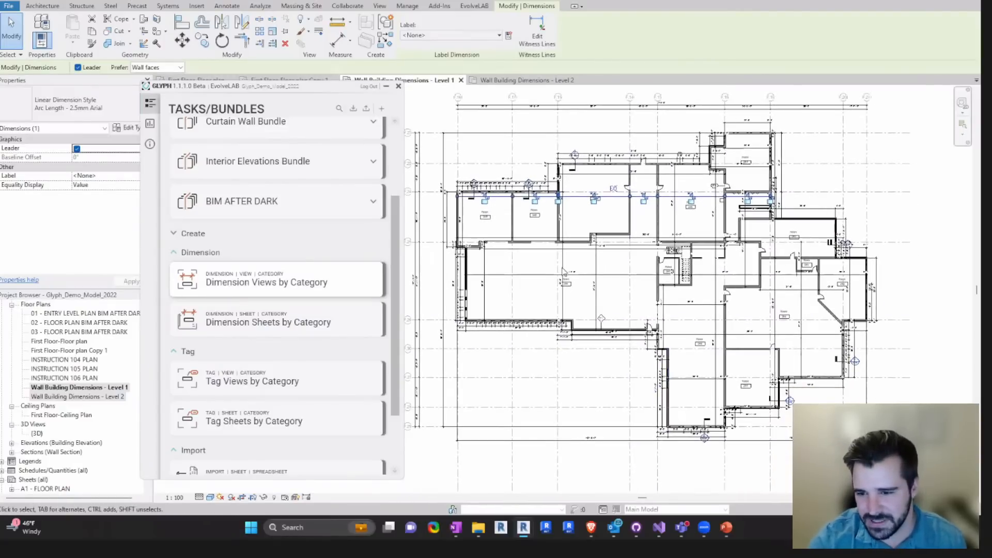
{"action": "middle_click_drag", "start_coordinate": [539, 355], "coordinate": [559, 351]}
- Show the Dimension Sheets by Category task's element selection and move the Glyph window clear of the floor plan
{"action": "left_click", "coordinate": [66, 397]}
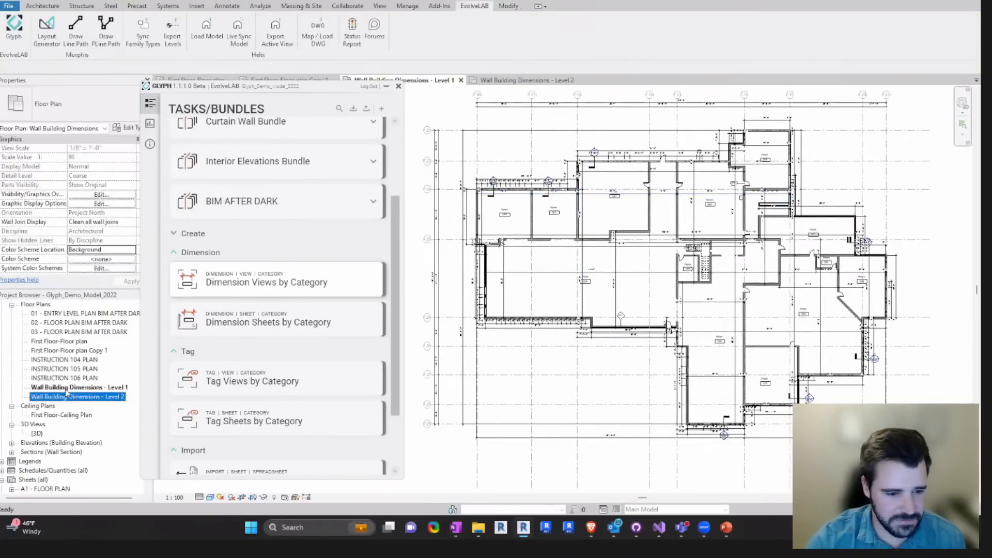
{"action": "key", "text": "Up"}
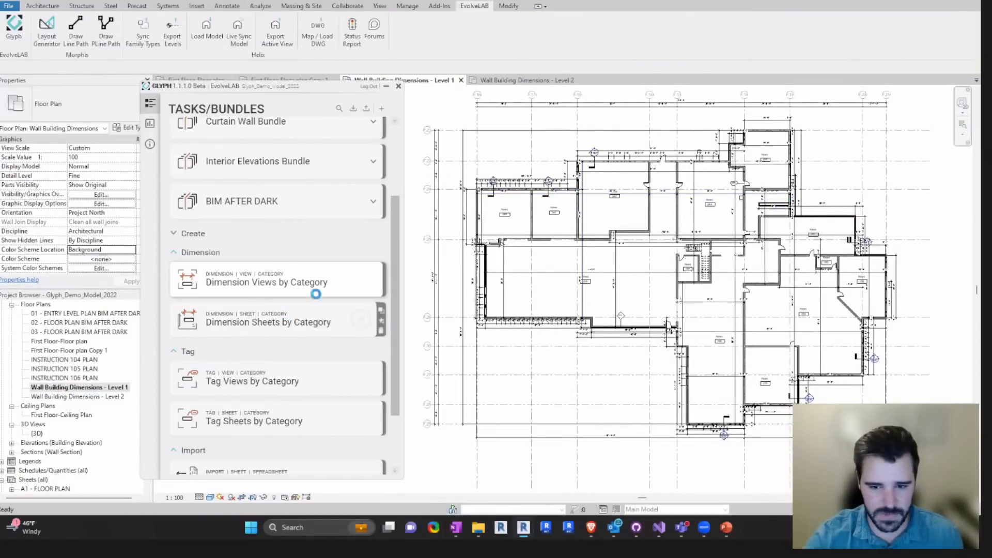
{"action": "left_click", "coordinate": [279, 321]}
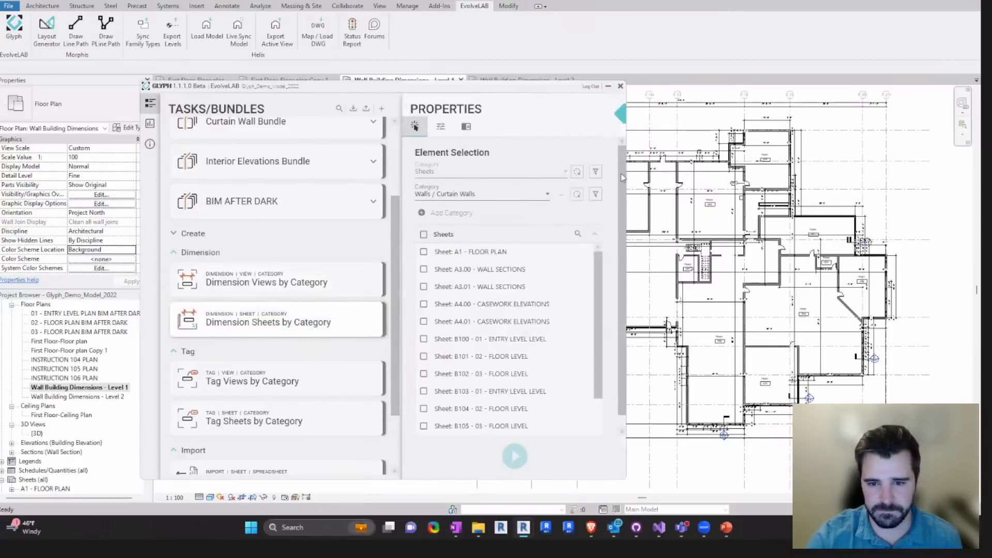
{"action": "left_click_drag", "start_coordinate": [465, 86], "coordinate": [357, 85]}
- Inspect the wall dimensions around rooms 245 and 246 up close and clear the dimension selection
{"action": "left_click", "coordinate": [636, 189]}
{"action": "scroll", "coordinate": [635, 185], "scroll_direction": "up", "scroll_amount": 5}
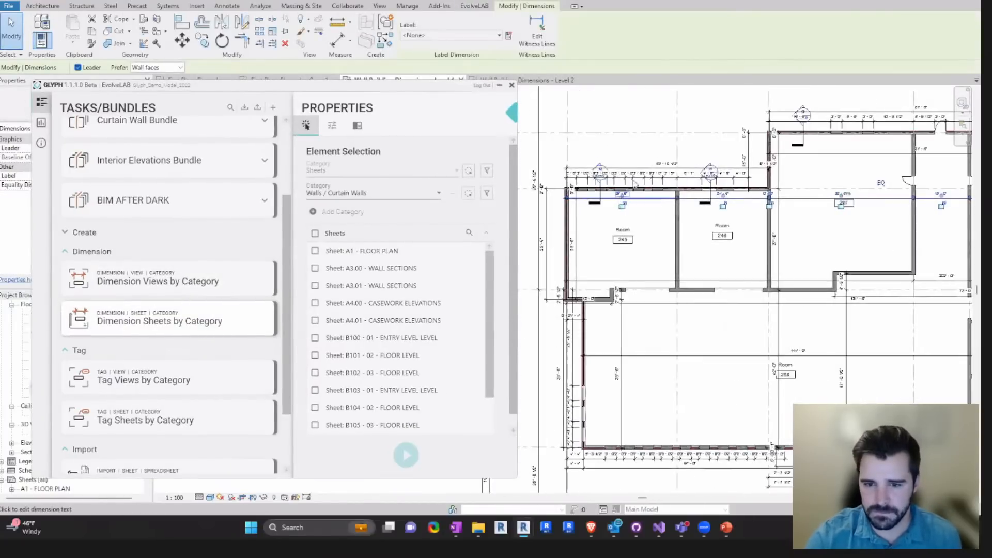
{"action": "scroll", "coordinate": [635, 183], "scroll_direction": "up", "scroll_amount": 2}
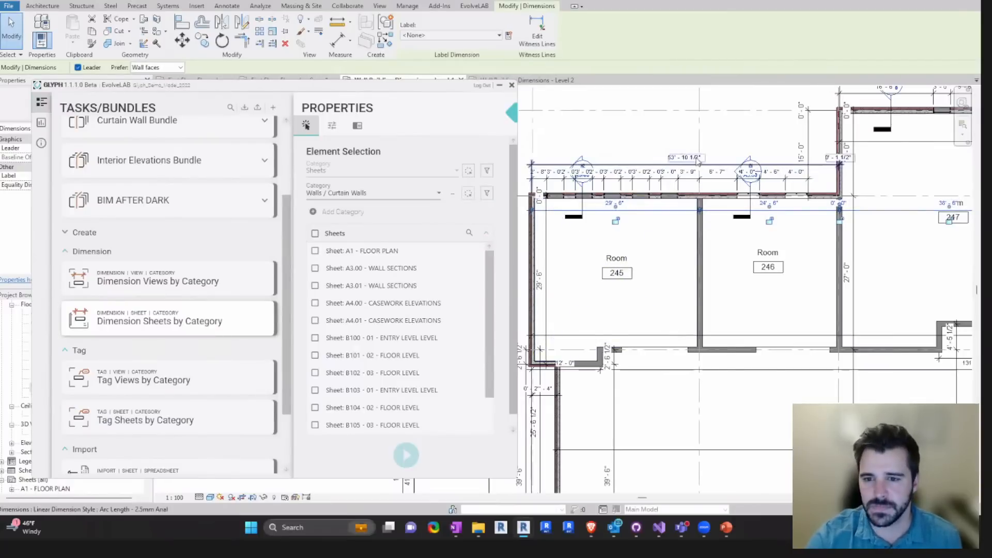
{"action": "key", "text": "Escape"}
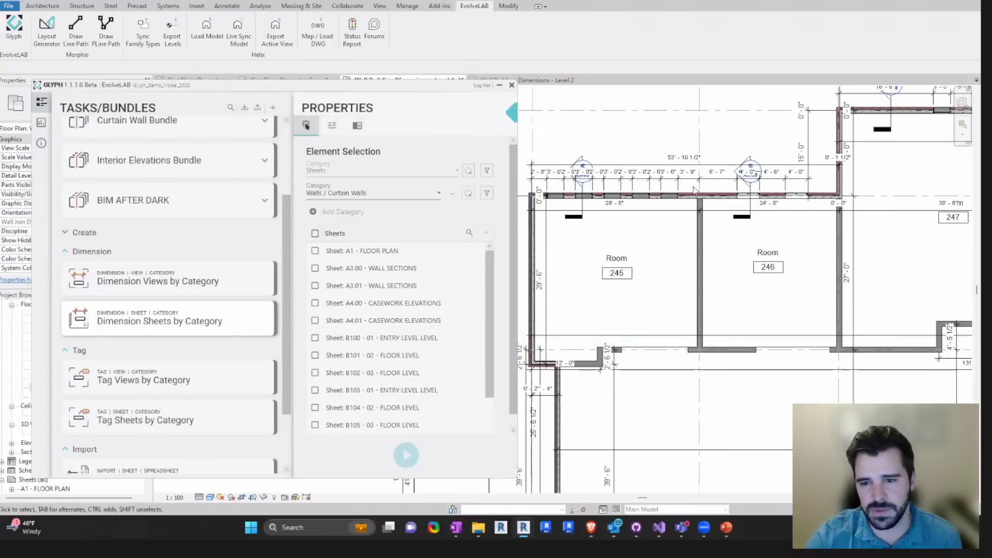
- Review the generated wall and grid dimensions across the whole Level 1 plan
{"action": "scroll", "coordinate": [655, 250], "scroll_direction": "down", "scroll_amount": 4}
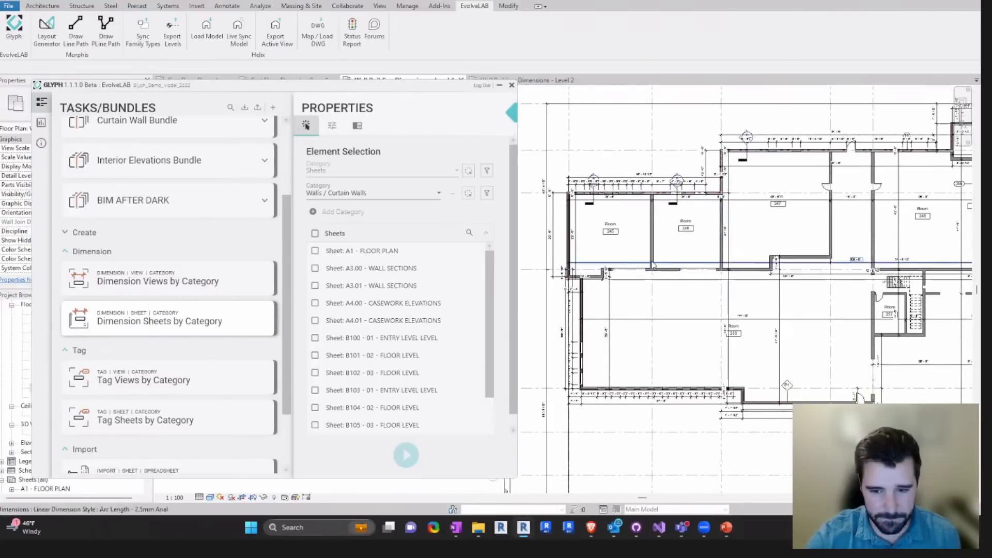
{"action": "scroll", "coordinate": [681, 281], "scroll_direction": "down", "scroll_amount": 3}
{"action": "scroll", "coordinate": [681, 281], "scroll_direction": "up", "scroll_amount": 5}
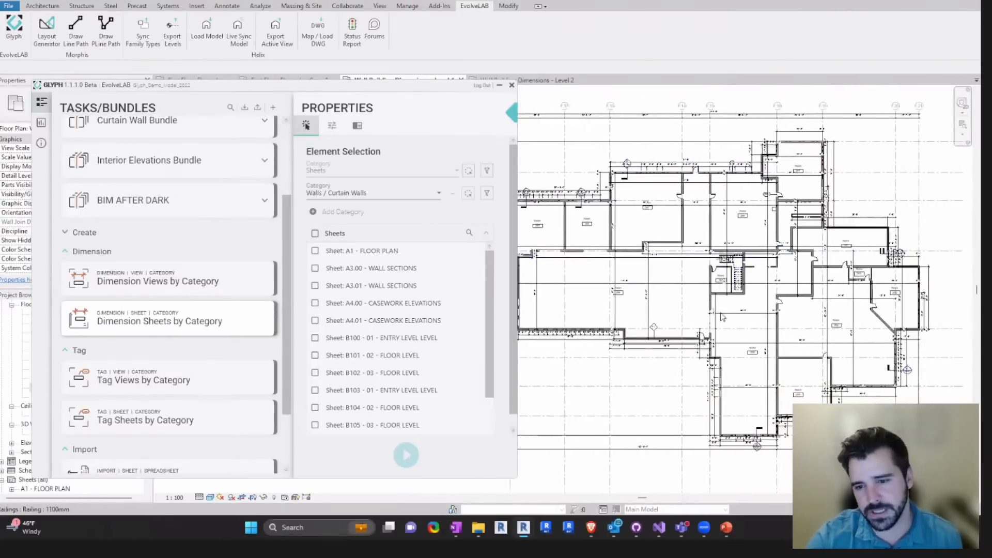
{"action": "scroll", "coordinate": [687, 315], "scroll_direction": "down", "scroll_amount": 5}
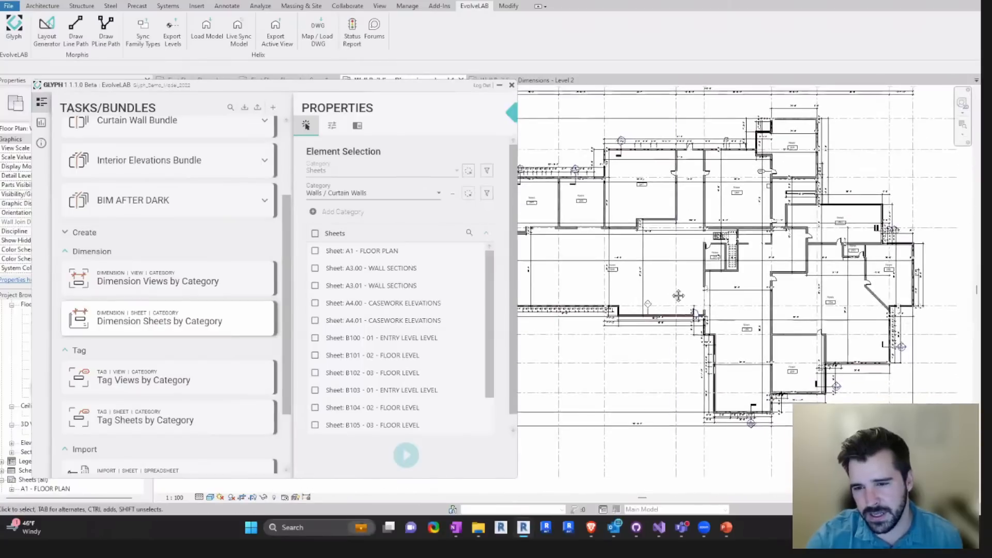
{"action": "middle_click_drag", "start_coordinate": [655, 303], "coordinate": [666, 308]}
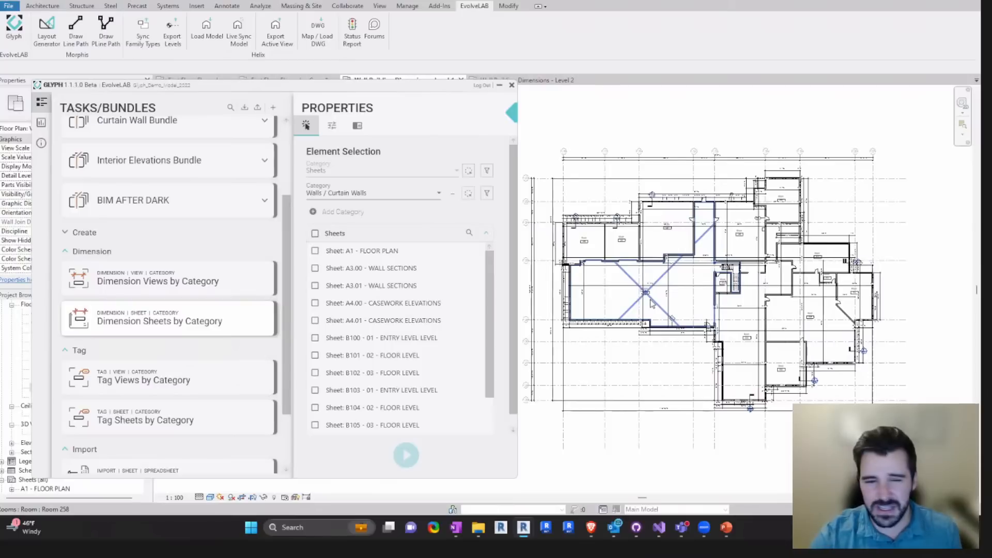
{"action": "middle_click_drag", "start_coordinate": [681, 239], "coordinate": [696, 238]}
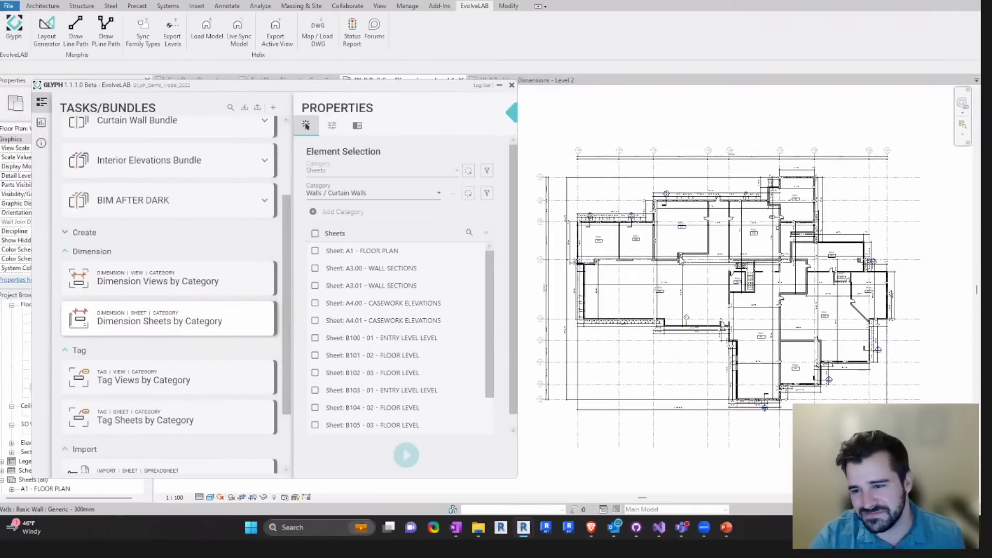
{"action": "scroll", "coordinate": [657, 261], "scroll_direction": "up", "scroll_amount": 2}
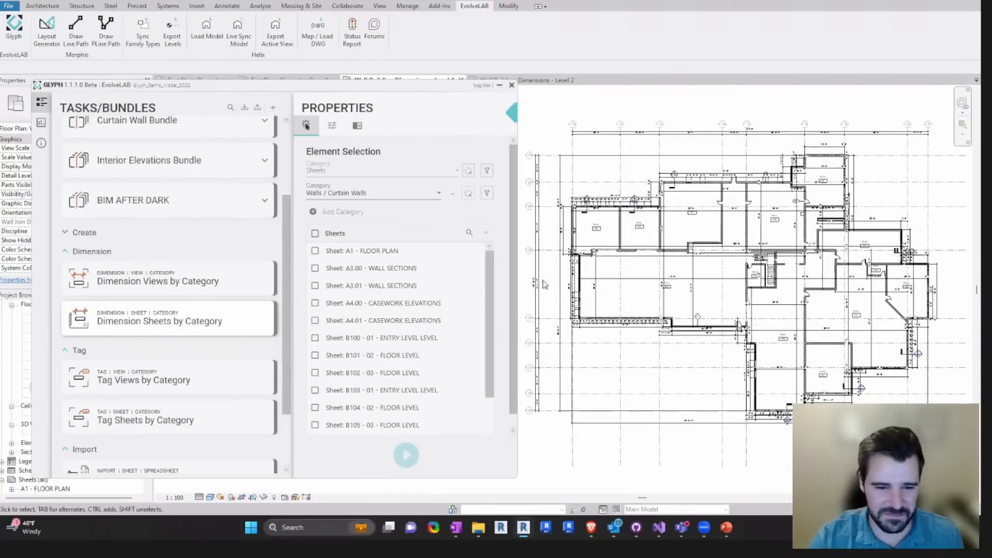
- Open the Wall Building Dimensions - Level 2 floor plan and examine its generated dimensions throughout the building
{"action": "left_click_drag", "start_coordinate": [307, 89], "coordinate": [382, 91]}
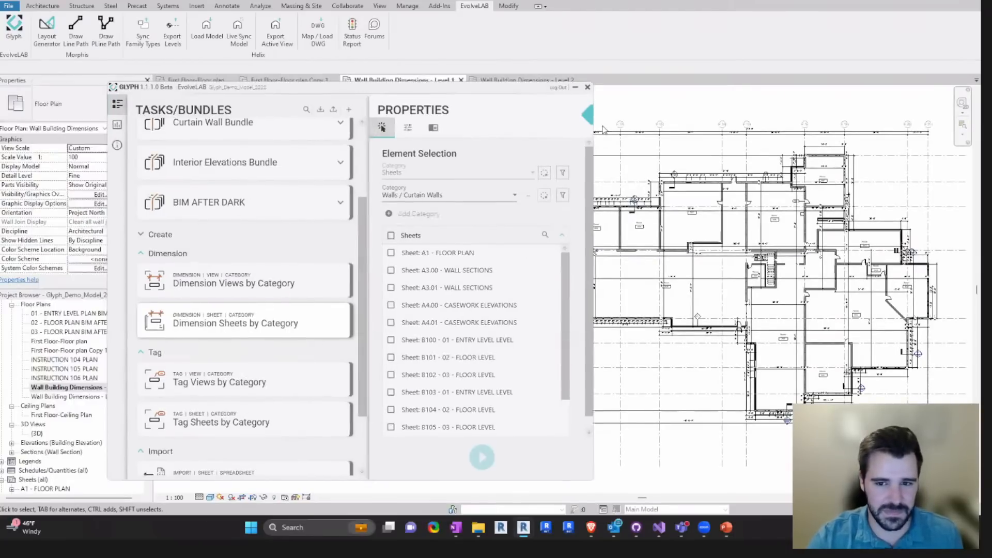
{"action": "double_click", "coordinate": [69, 396]}
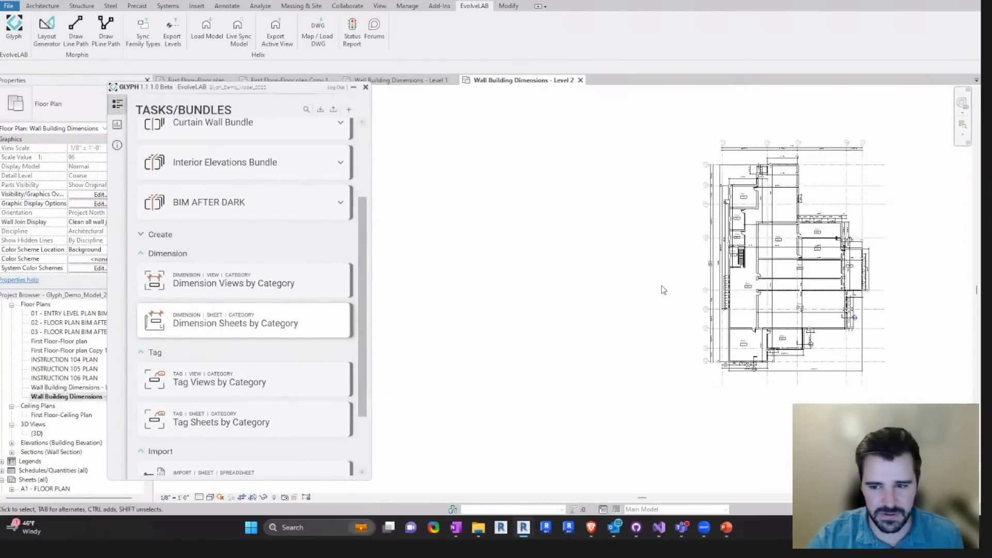
{"action": "scroll", "coordinate": [874, 214], "scroll_direction": "up", "scroll_amount": 2}
{"action": "middle_click_drag", "start_coordinate": [873, 232], "coordinate": [686, 223]}
{"action": "middle_click_drag", "start_coordinate": [616, 234], "coordinate": [693, 278]}
{"action": "scroll", "coordinate": [645, 196], "scroll_direction": "up", "scroll_amount": 2}
{"action": "scroll", "coordinate": [682, 191], "scroll_direction": "down", "scroll_amount": 1}
{"action": "middle_click_drag", "start_coordinate": [686, 409], "coordinate": [663, 208]}
{"action": "middle_click_drag", "start_coordinate": [655, 317], "coordinate": [652, 421]}
{"action": "middle_click_drag", "start_coordinate": [618, 357], "coordinate": [617, 389]}
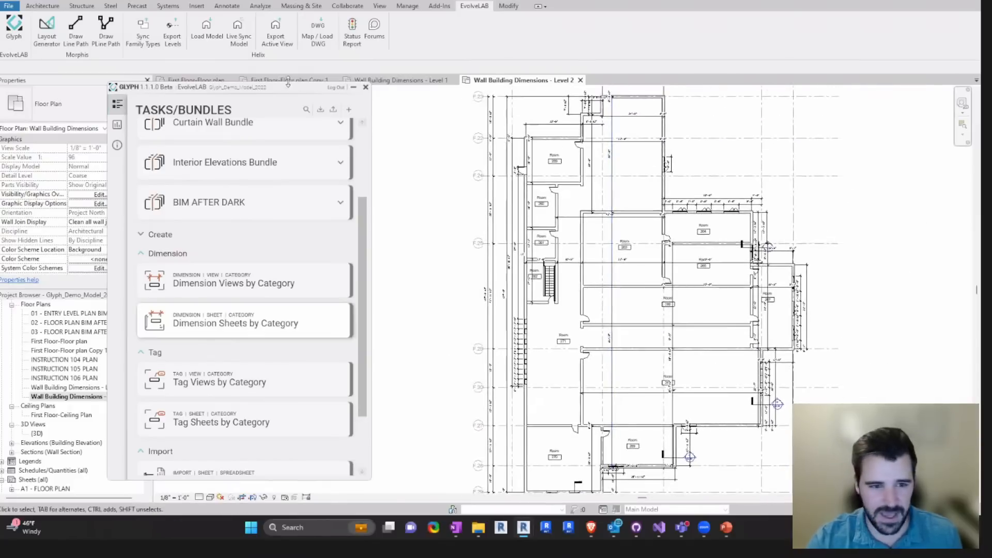
- Show the Dimension Views by Category task settings and browse the model's list of sheets
{"action": "left_click_drag", "start_coordinate": [271, 89], "coordinate": [380, 90]}
{"action": "left_click", "coordinate": [390, 293]}
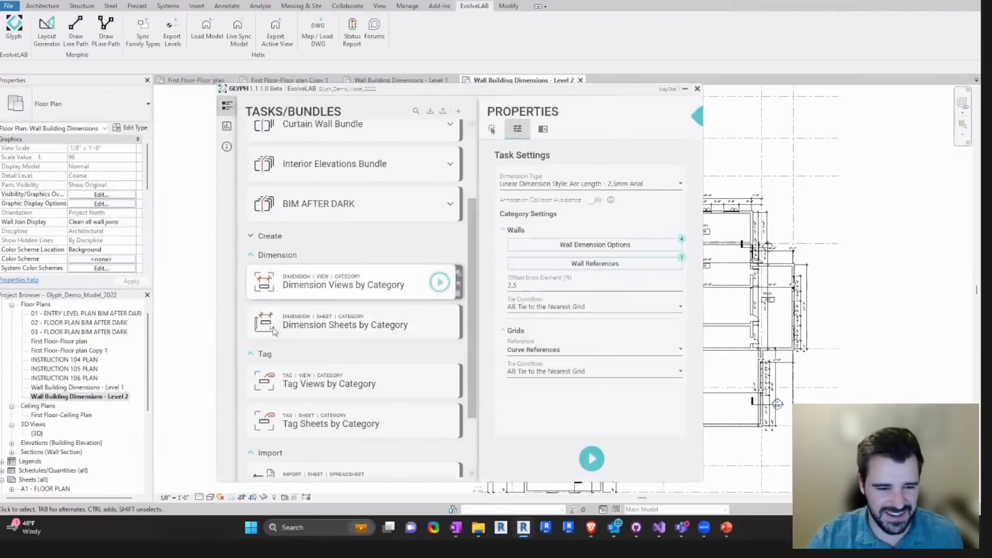
{"action": "scroll", "coordinate": [144, 382], "scroll_direction": "down", "scroll_amount": 5}
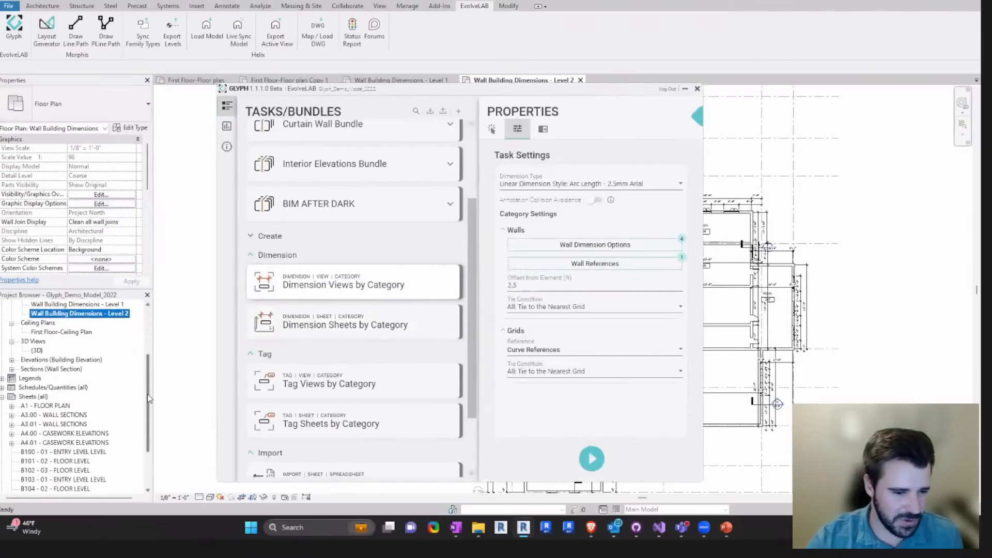
{"action": "scroll", "coordinate": [147, 413], "scroll_direction": "down", "scroll_amount": 1}
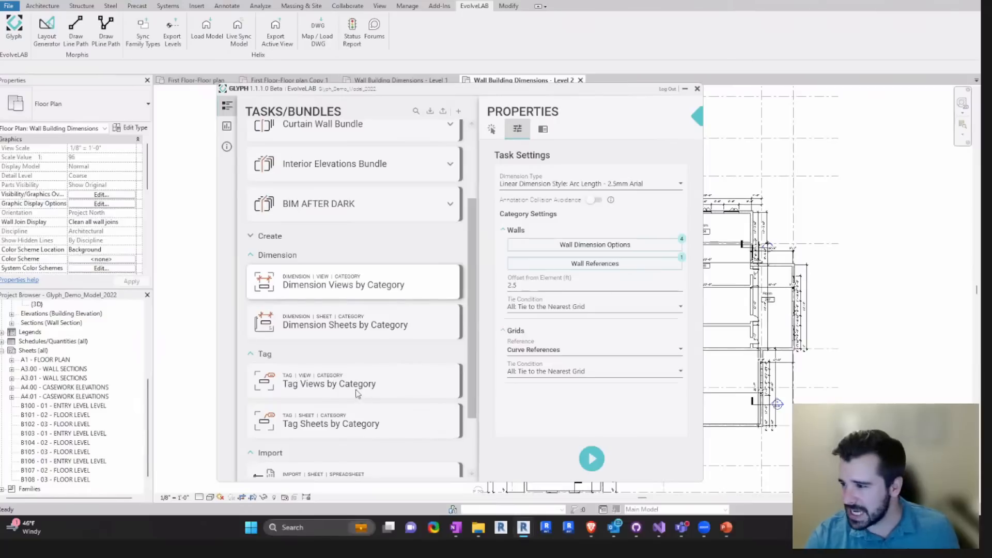
{"action": "scroll", "coordinate": [147, 386], "scroll_direction": "up", "scroll_amount": 1}
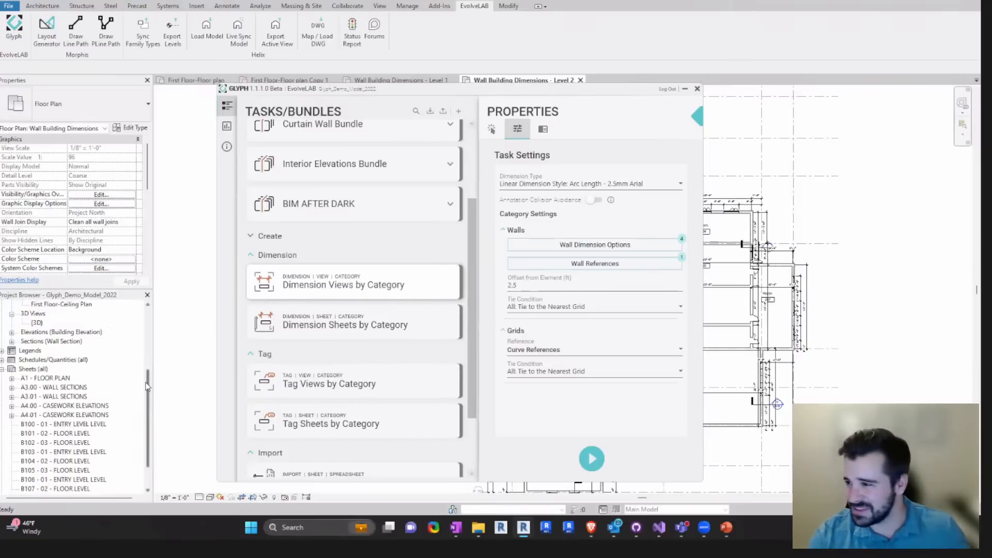
- Bring up the Dimension Sheets by Category element selection and open sheet A3.00 - WALL SECTIONS
{"action": "left_click", "coordinate": [343, 329]}
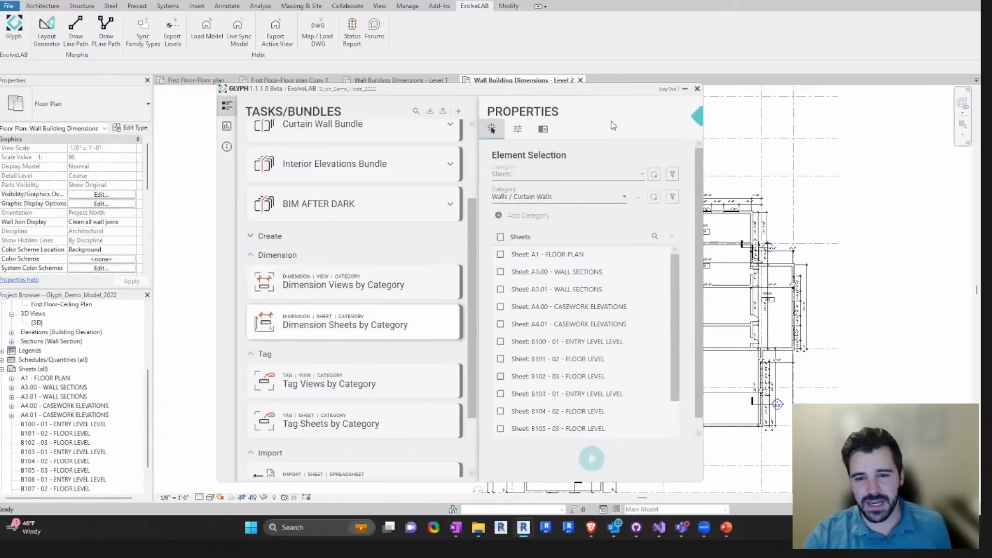
{"action": "left_click_drag", "start_coordinate": [582, 91], "coordinate": [489, 90]}
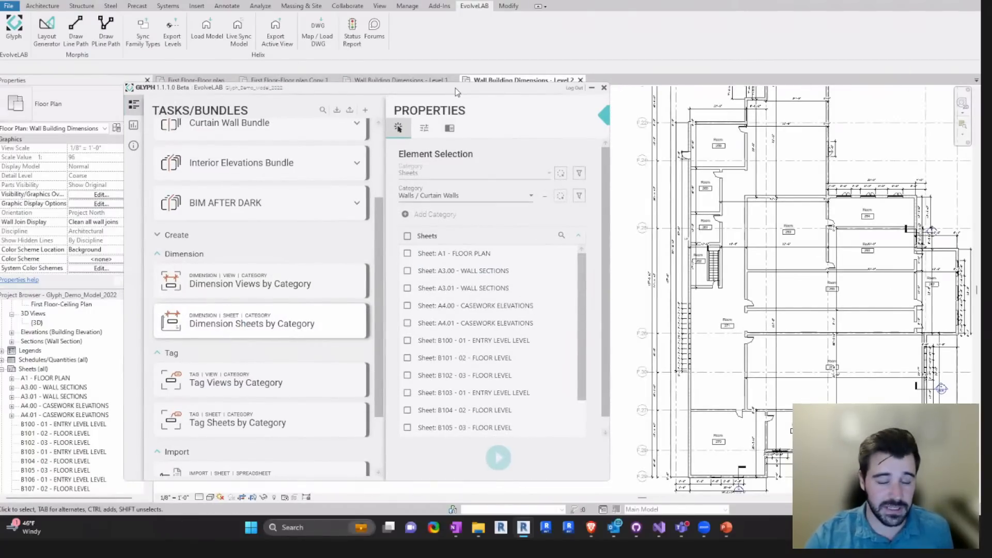
{"action": "left_click_drag", "start_coordinate": [455, 90], "coordinate": [487, 97]}
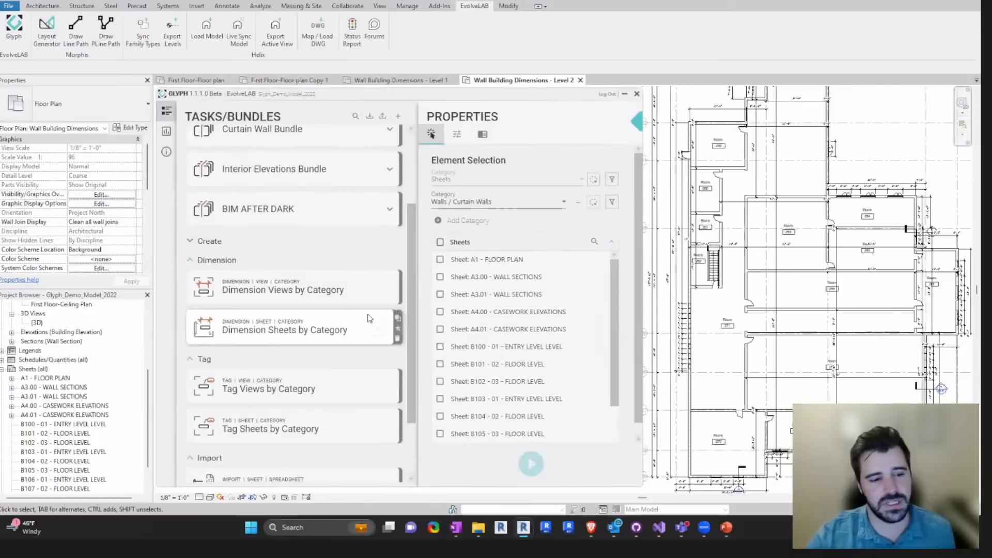
{"action": "double_click", "coordinate": [54, 387]}
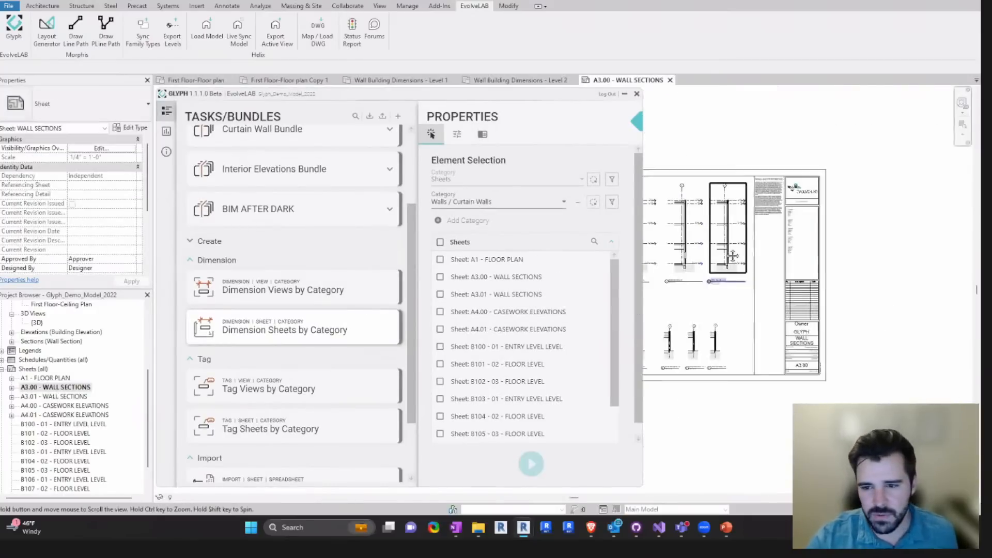
- Pick sheets A3.00 and A3.01 - WALL SECTIONS in the model as the sheets for Dimension Sheets by Category
{"action": "middle_click_drag", "start_coordinate": [733, 255], "coordinate": [798, 243]}
{"action": "scroll", "coordinate": [817, 249], "scroll_direction": "down", "scroll_amount": 1}
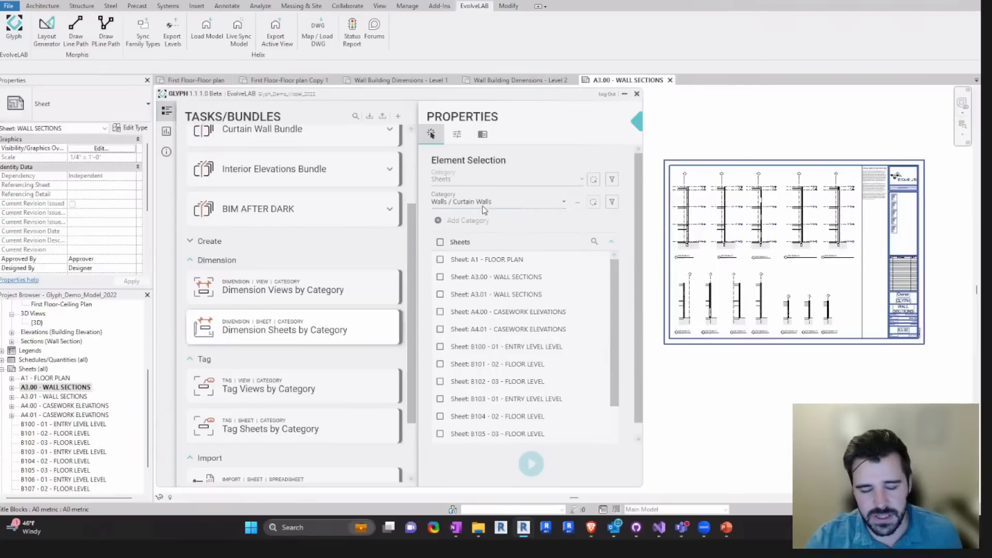
{"action": "left_click", "coordinate": [596, 179]}
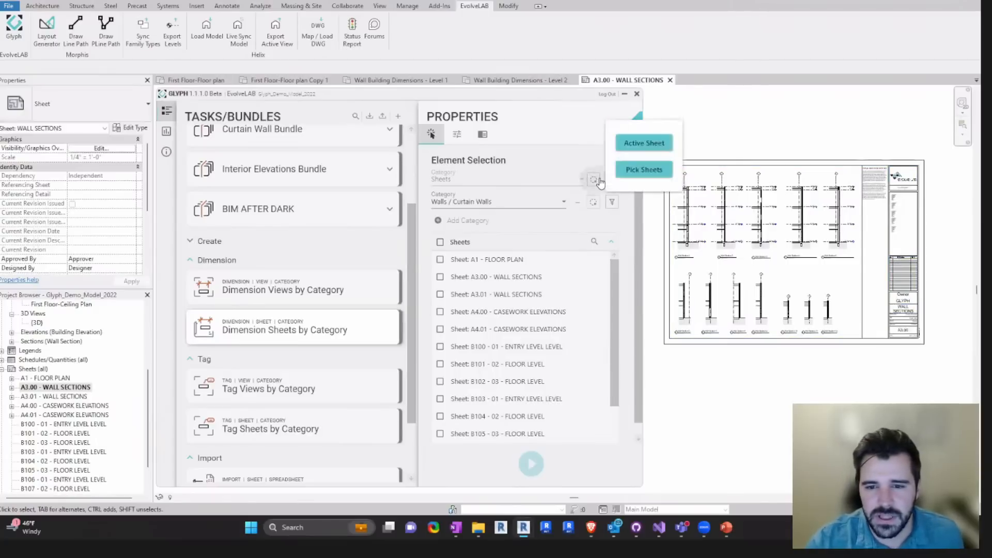
{"action": "left_click", "coordinate": [652, 172]}
{"action": "left_click", "coordinate": [77, 387]}
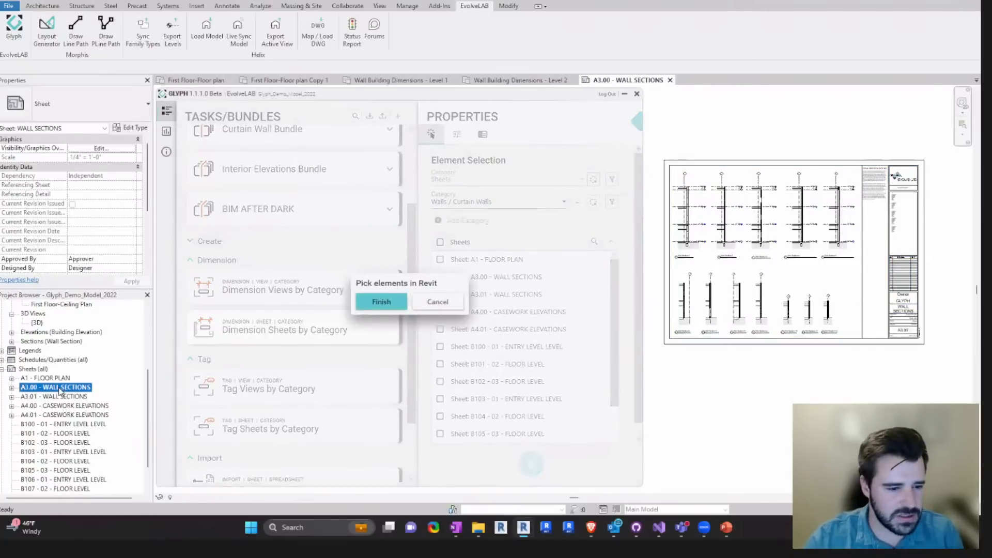
{"action": "left_click", "coordinate": [58, 397], "text": "ctrl"}
{"action": "left_click", "coordinate": [381, 301]}
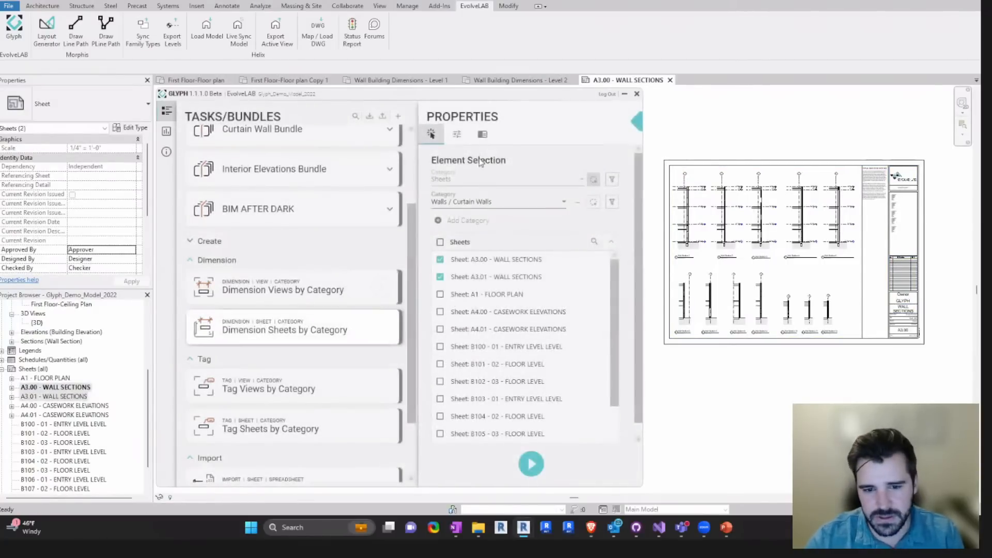
- Turn off Annotation Collision Avoidance, check the wall dimension options and references, and run Dimension Sheets by Category
{"action": "left_click", "coordinate": [458, 136]}
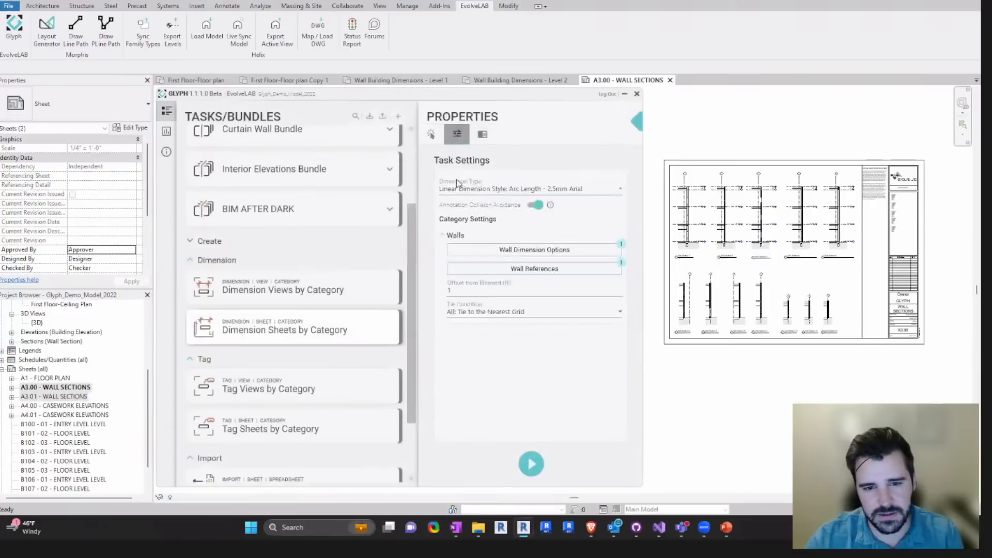
{"action": "left_click", "coordinate": [536, 205]}
{"action": "left_click", "coordinate": [541, 250]}
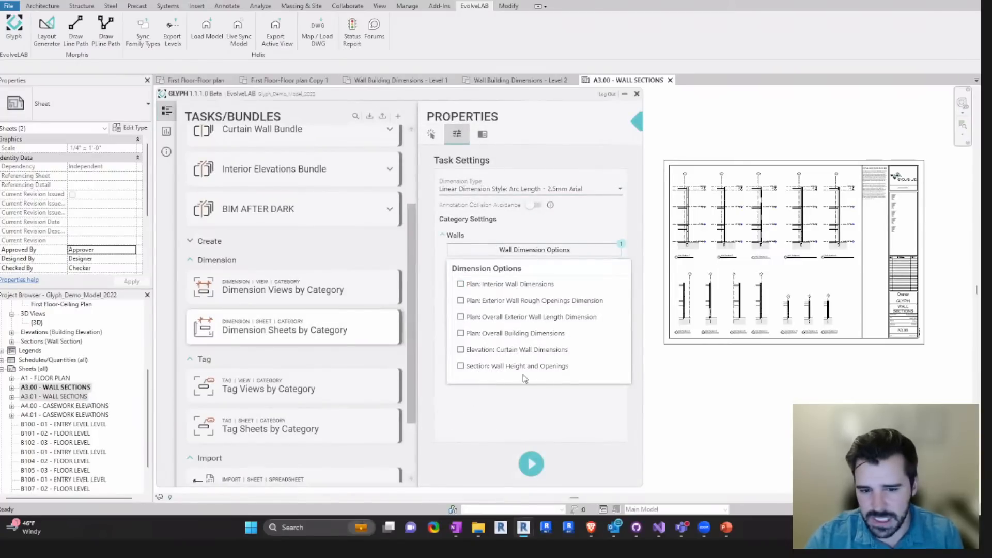
{"action": "left_click", "coordinate": [549, 396]}
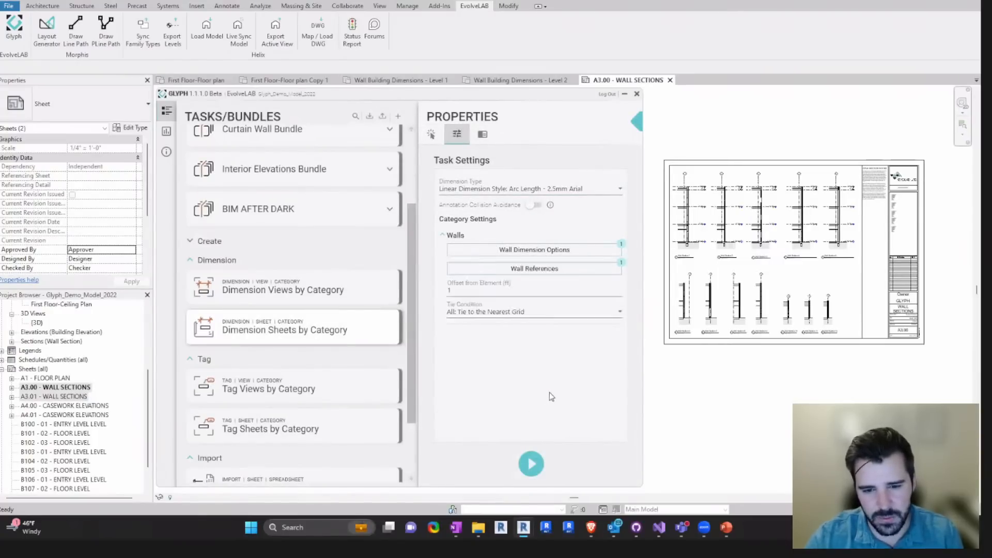
{"action": "left_click", "coordinate": [561, 270]}
{"action": "left_click", "coordinate": [526, 407]}
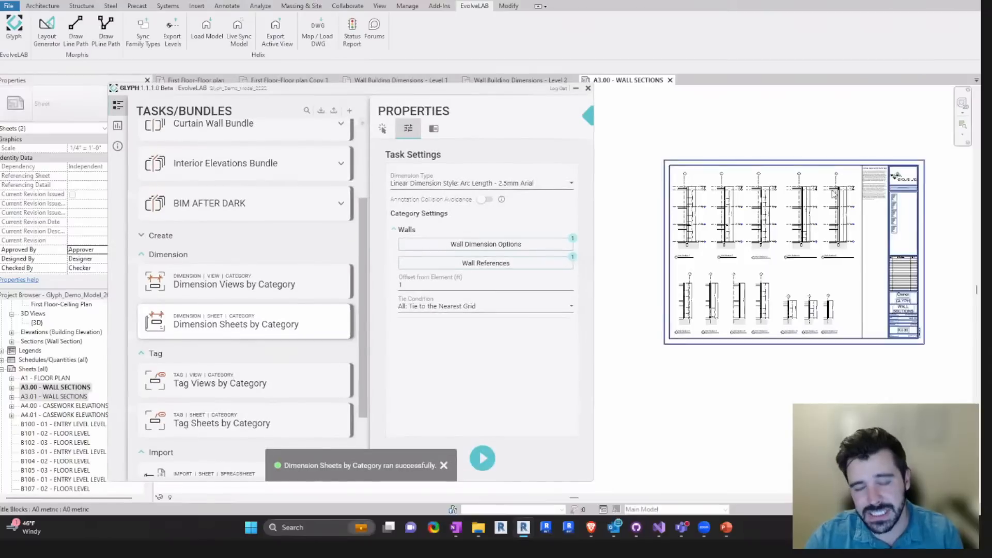
- Examine the generated dimensions of Wall Section 1 on sheet A3.00, activating its viewport and selecting the overall height dimension
{"action": "scroll", "coordinate": [806, 193], "scroll_direction": "up", "scroll_amount": 4}
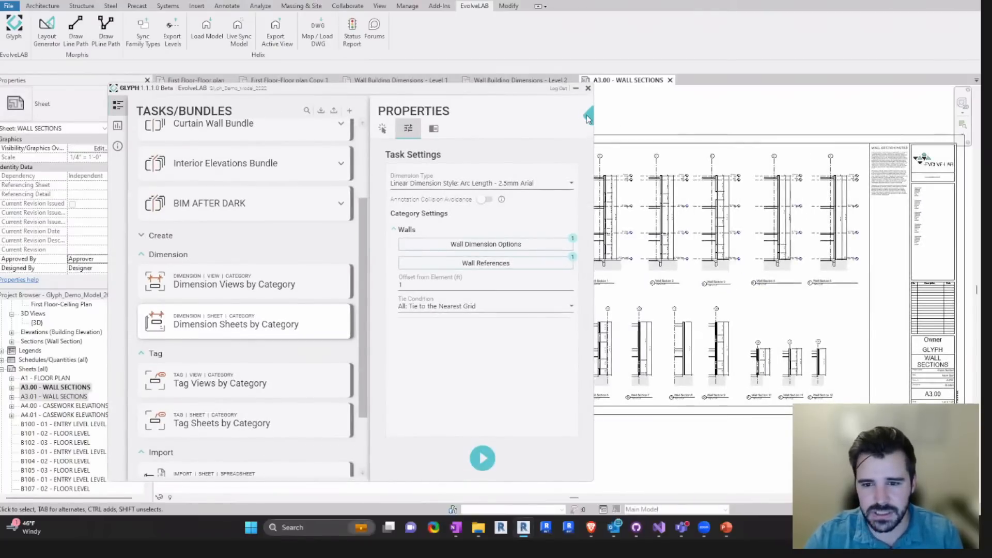
{"action": "left_click", "coordinate": [588, 115]}
{"action": "scroll", "coordinate": [664, 208], "scroll_direction": "up", "scroll_amount": 4}
{"action": "scroll", "coordinate": [663, 208], "scroll_direction": "down", "scroll_amount": 4}
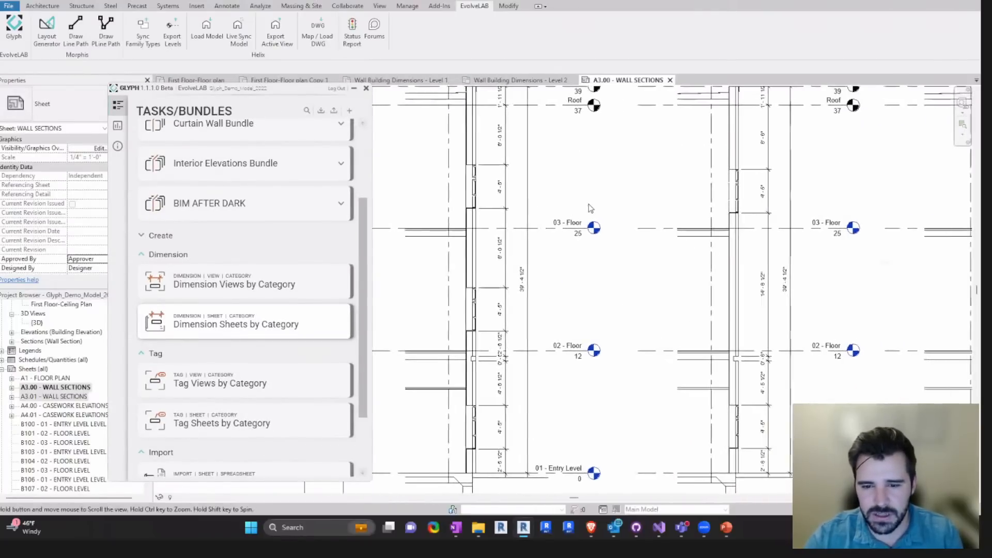
{"action": "scroll", "coordinate": [565, 195], "scroll_direction": "up", "scroll_amount": 5}
{"action": "double_click", "coordinate": [553, 166]}
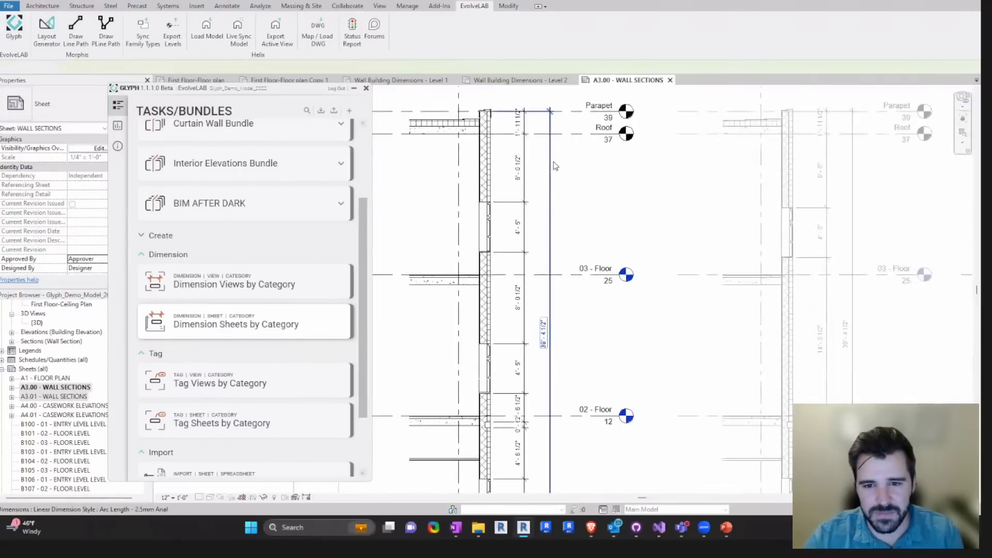
{"action": "left_click", "coordinate": [550, 164]}
{"action": "scroll", "coordinate": [550, 164], "scroll_direction": "down", "scroll_amount": 2}
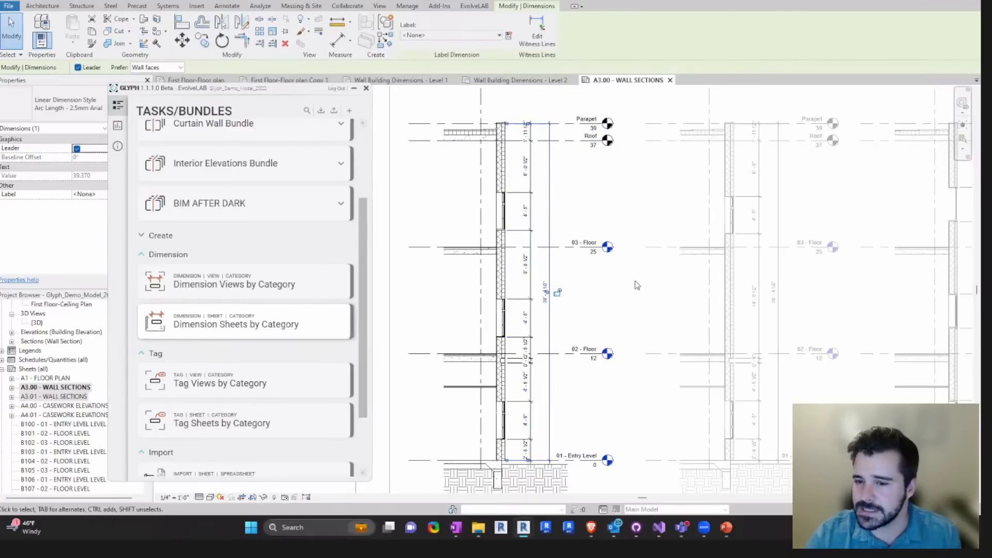
{"action": "scroll", "coordinate": [637, 285], "scroll_direction": "down", "scroll_amount": 3}
- Deactivate the Wall Section 1 viewport and look over the dimensioned wall sections on sheet A3.00
{"action": "left_click", "coordinate": [44, 396]}
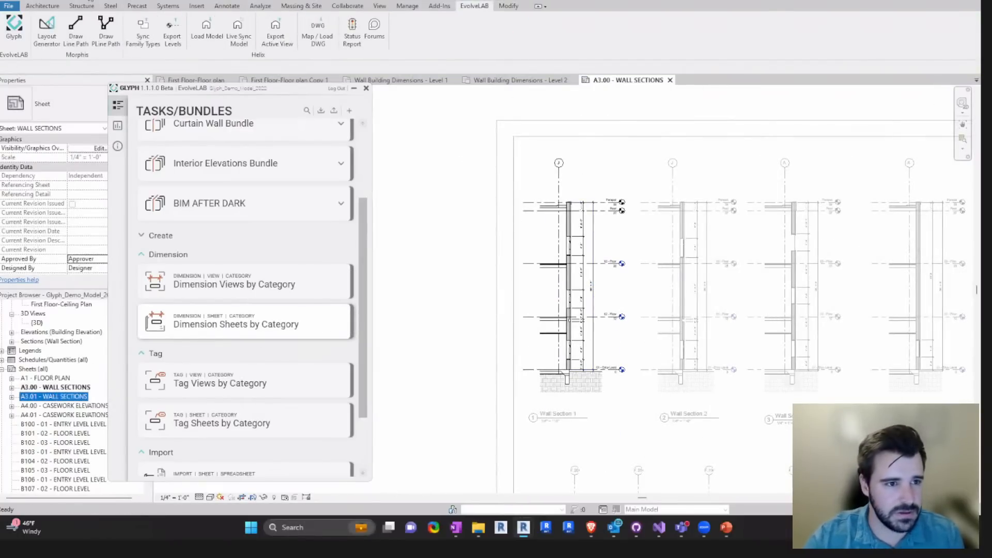
{"action": "left_click", "coordinate": [79, 0]}
{"action": "left_click", "coordinate": [477, 216]}
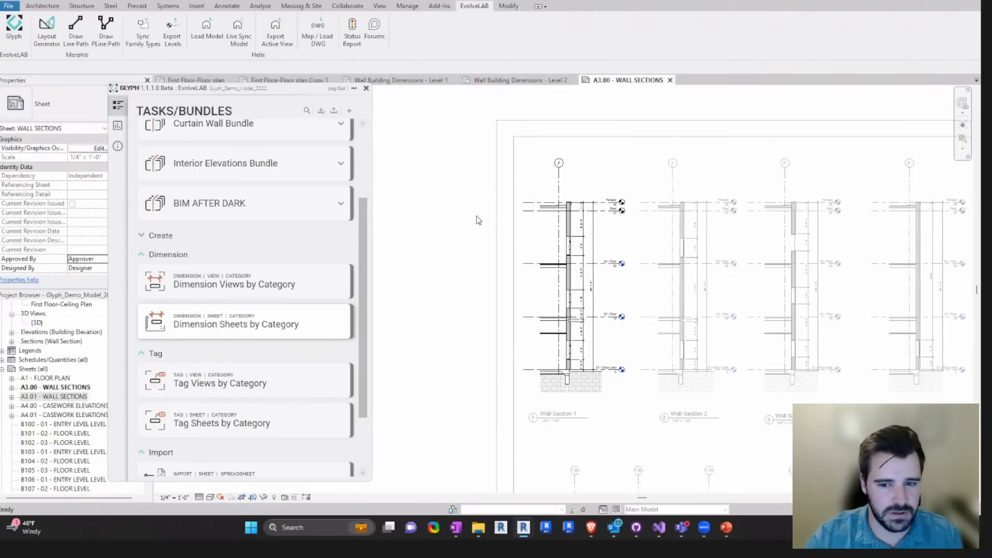
{"action": "left_click", "coordinate": [583, 274]}
{"action": "middle_click_drag", "start_coordinate": [664, 287], "coordinate": [625, 265]}
{"action": "double_click", "coordinate": [455, 199]}
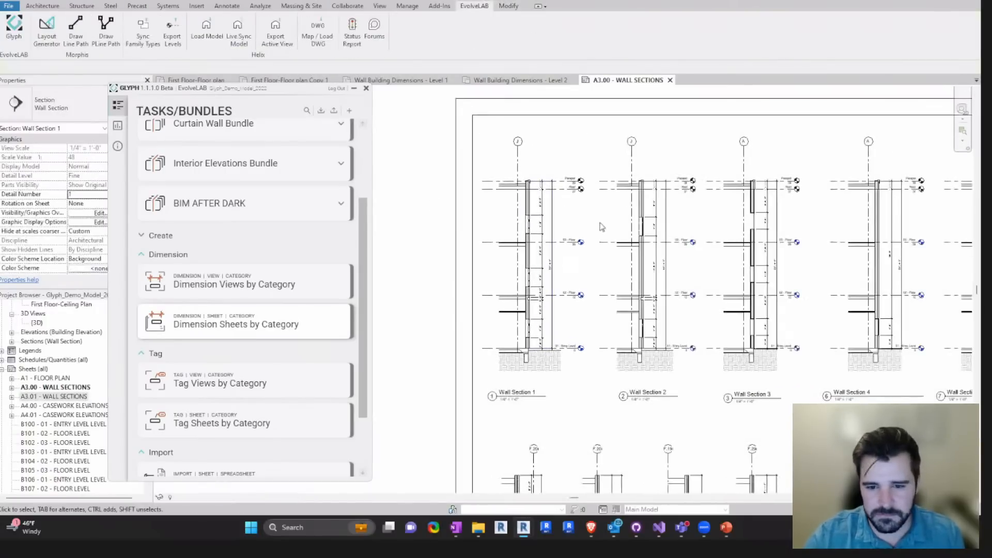
{"action": "middle_click_drag", "start_coordinate": [562, 244], "coordinate": [535, 244]}
- Bring up the Dimension Views by Category settings and undo the last two Dimension Views commands
{"action": "mouse_move", "coordinate": [327, 314]}
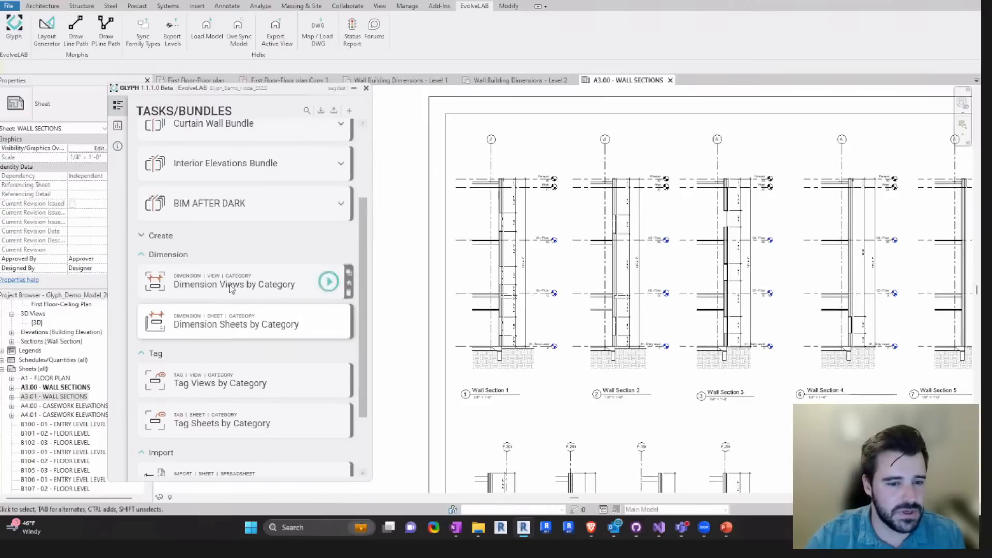
{"action": "left_click", "coordinate": [249, 324]}
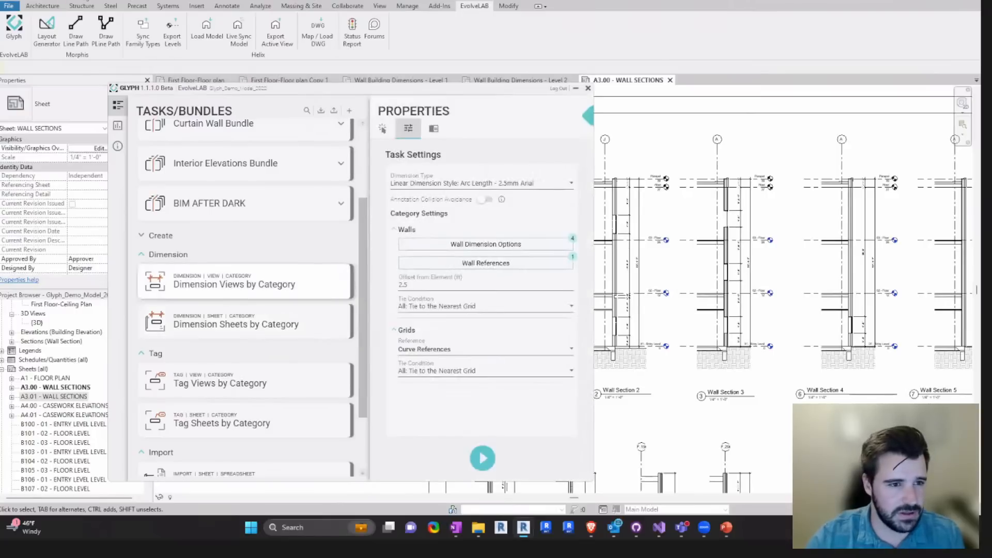
{"action": "left_click", "coordinate": [84, 0]}
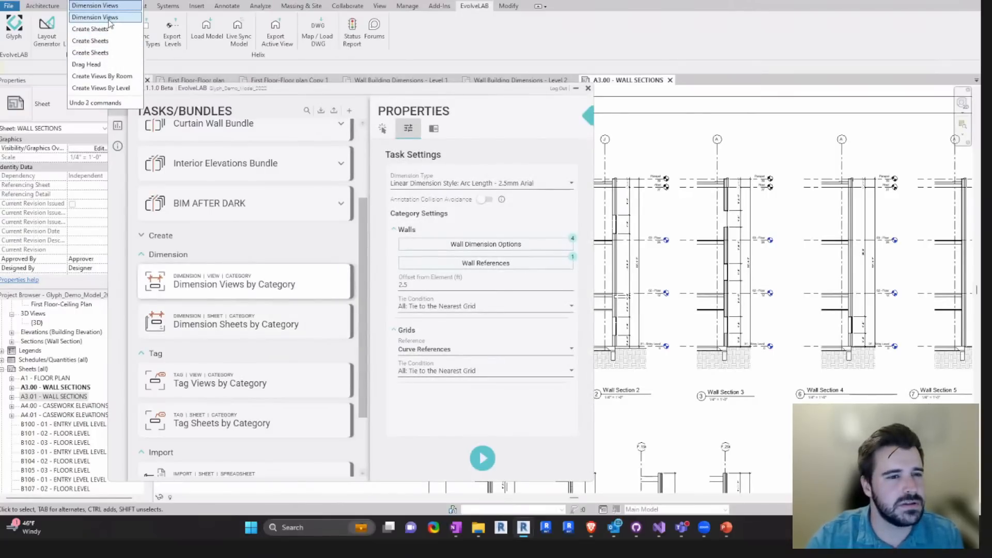
{"action": "left_click", "coordinate": [110, 22]}
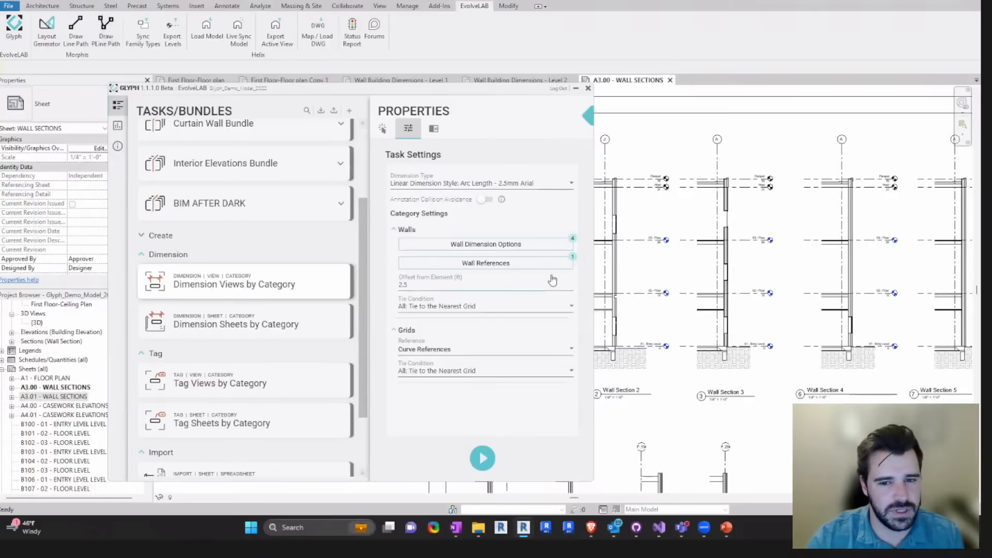
{"action": "left_click", "coordinate": [588, 118]}
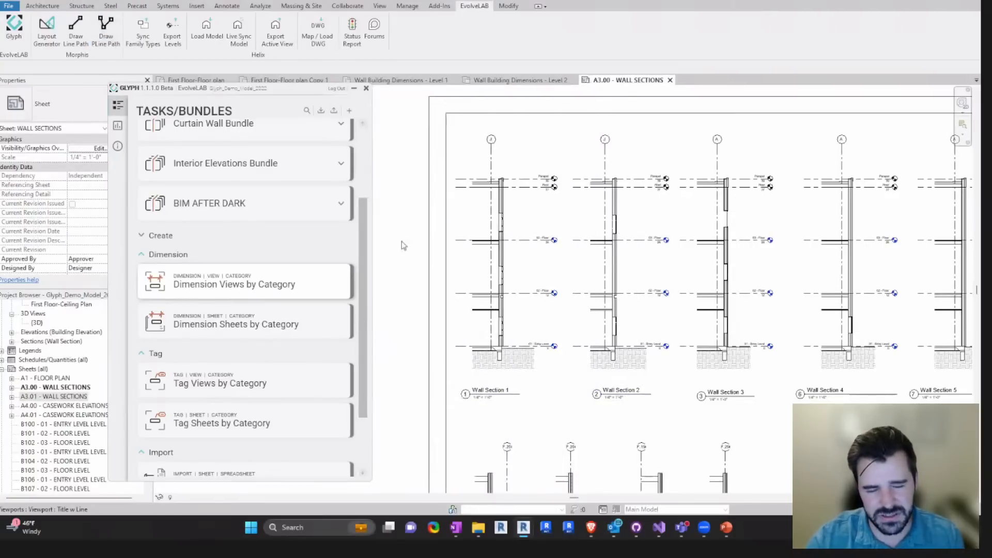
- Open the Wall Building Dimensions - Level 1 plan and turn on Annotation Collision Avoidance for Dimension Views by Category
{"action": "scroll", "coordinate": [254, 269], "scroll_direction": "down", "scroll_amount": 2}
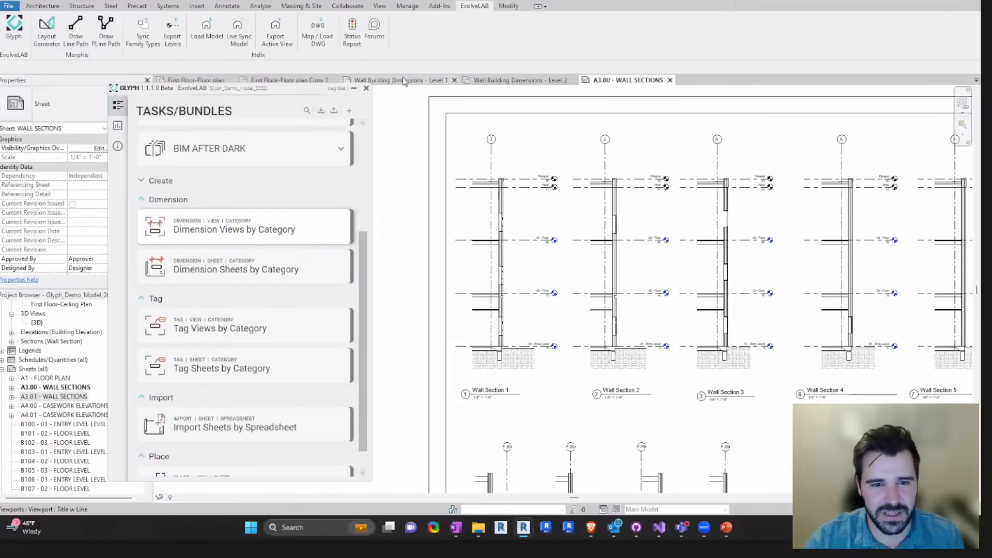
{"action": "left_click", "coordinate": [437, 82]}
{"action": "middle_click_drag", "start_coordinate": [626, 291], "coordinate": [384, 264]}
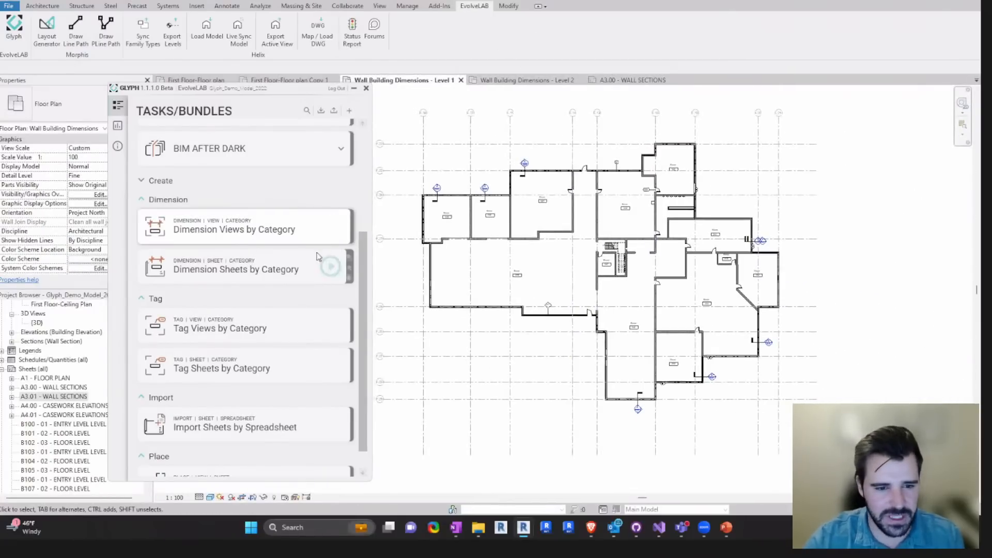
{"action": "left_click", "coordinate": [266, 270]}
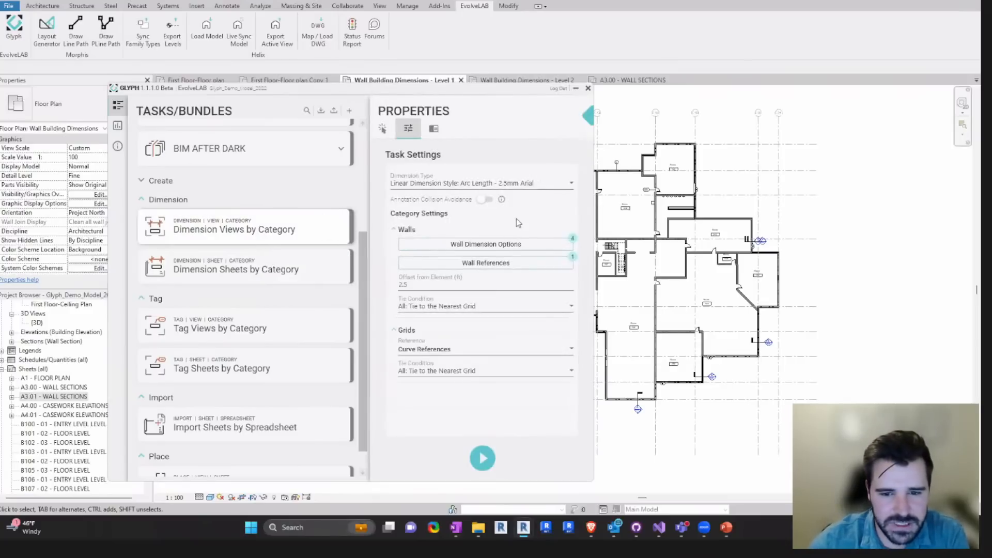
{"action": "left_click", "coordinate": [487, 200]}
- Check the wall dimension options and references, and run Dimension Views by Category on only the Level 1 building dimensions plan
{"action": "left_click", "coordinate": [505, 248]}
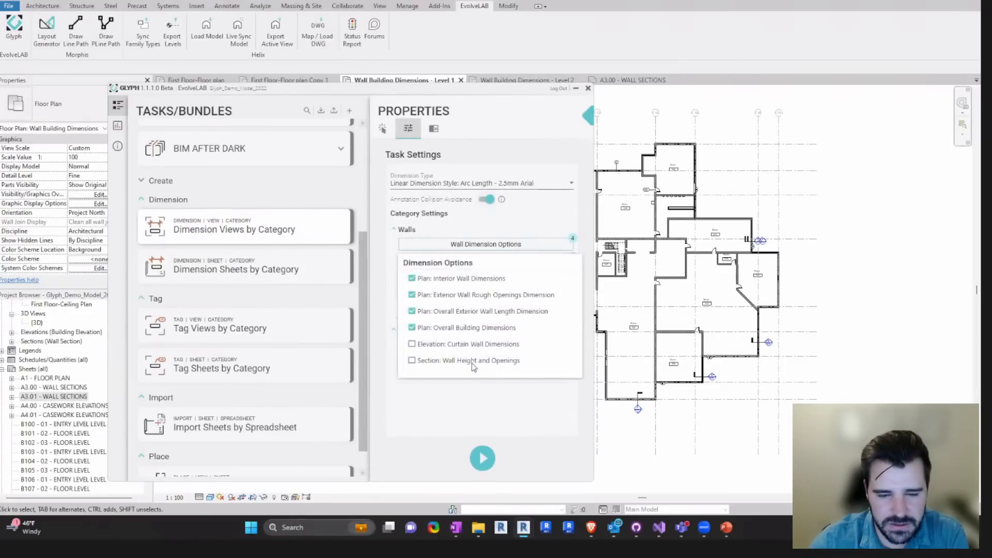
{"action": "left_click", "coordinate": [510, 406]}
{"action": "left_click", "coordinate": [509, 264]}
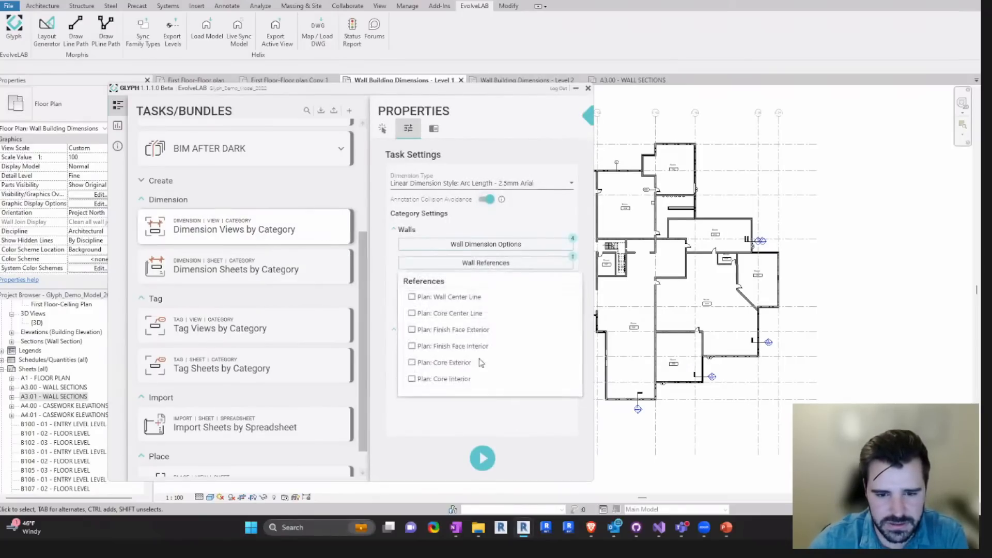
{"action": "left_click", "coordinate": [406, 435]}
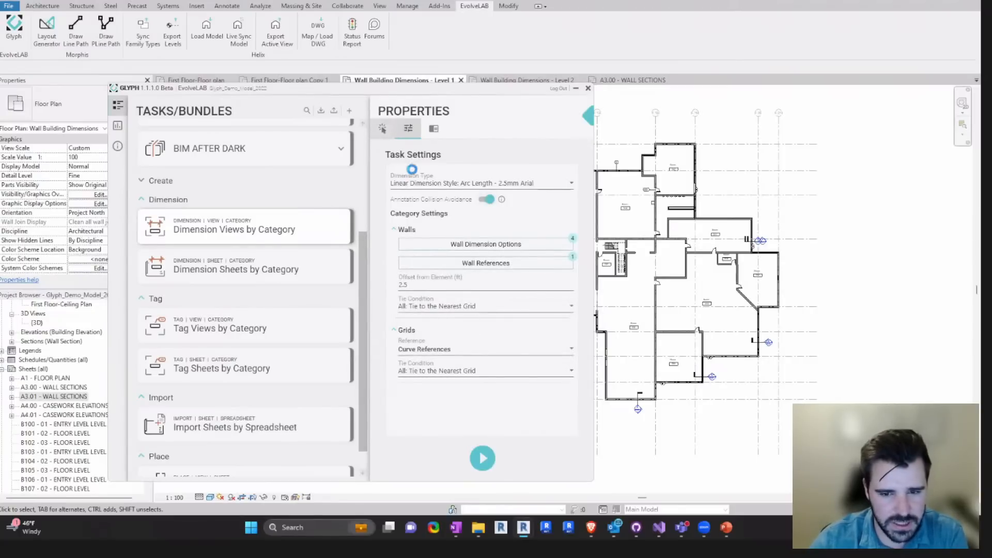
{"action": "left_click", "coordinate": [420, 300]}
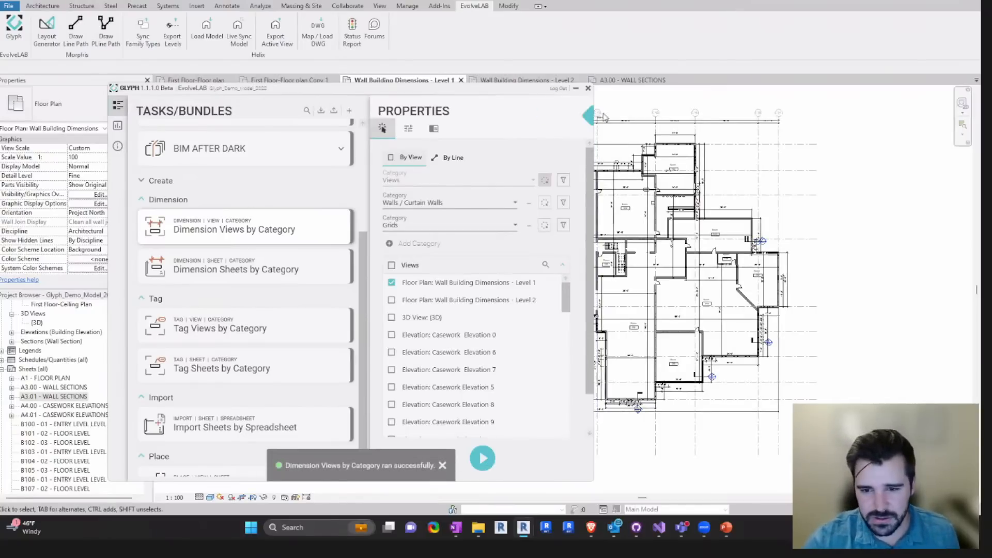
- Review the regenerated Level 1 plan dimensions, focusing on the section marker along the exterior wall of Room 245
{"action": "scroll", "coordinate": [474, 186], "scroll_direction": "up", "scroll_amount": 5}
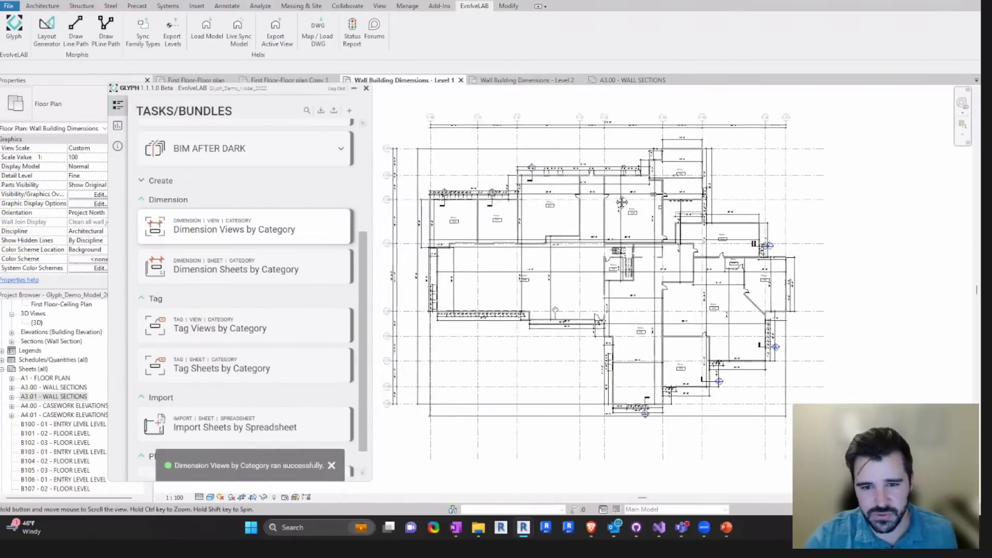
{"action": "scroll", "coordinate": [449, 201], "scroll_direction": "down", "scroll_amount": 3}
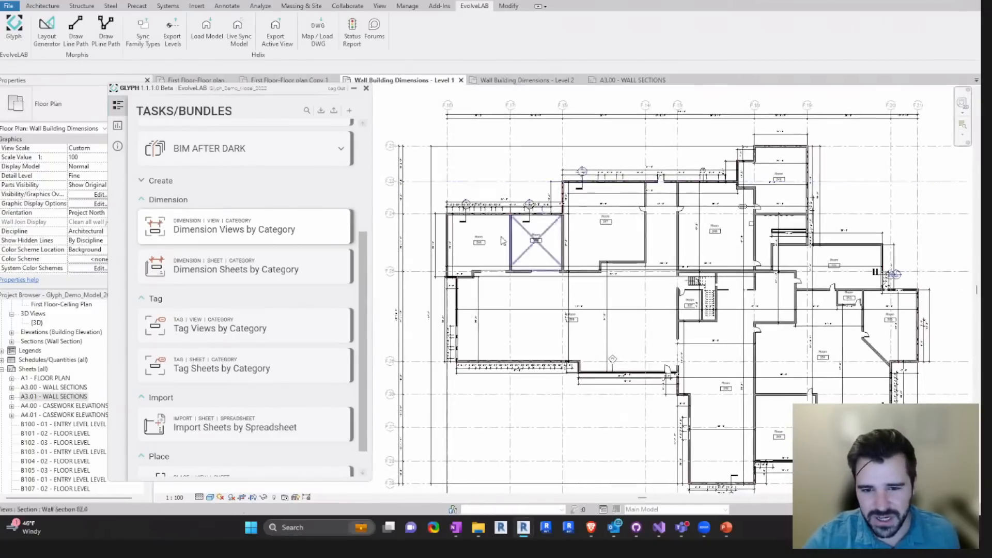
{"action": "scroll", "coordinate": [522, 210], "scroll_direction": "up", "scroll_amount": 6}
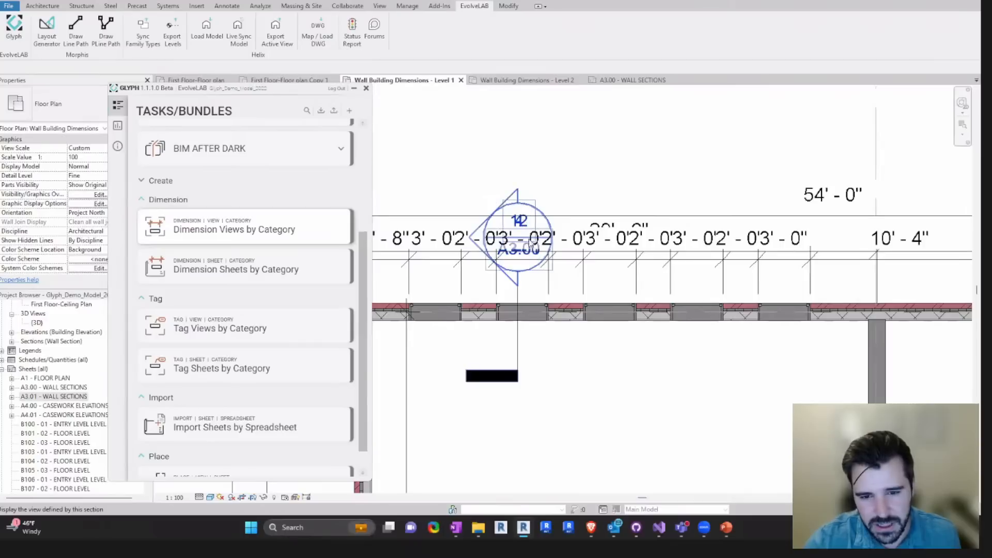
{"action": "scroll", "coordinate": [531, 221], "scroll_direction": "down", "scroll_amount": 3}
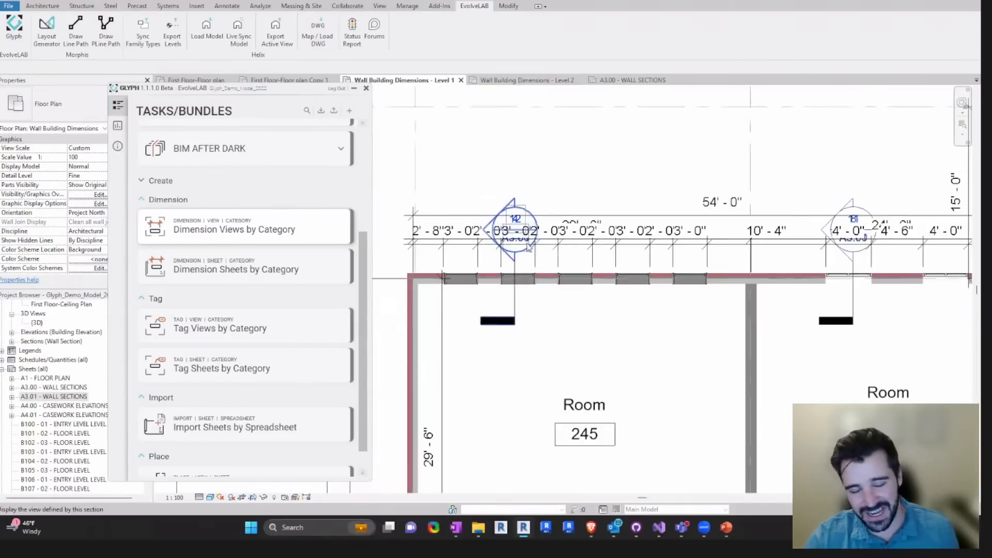
- Select the wall section markers at rooms 245 and 246 to inspect how they sit against the dimension text
{"action": "left_click", "coordinate": [512, 282]}
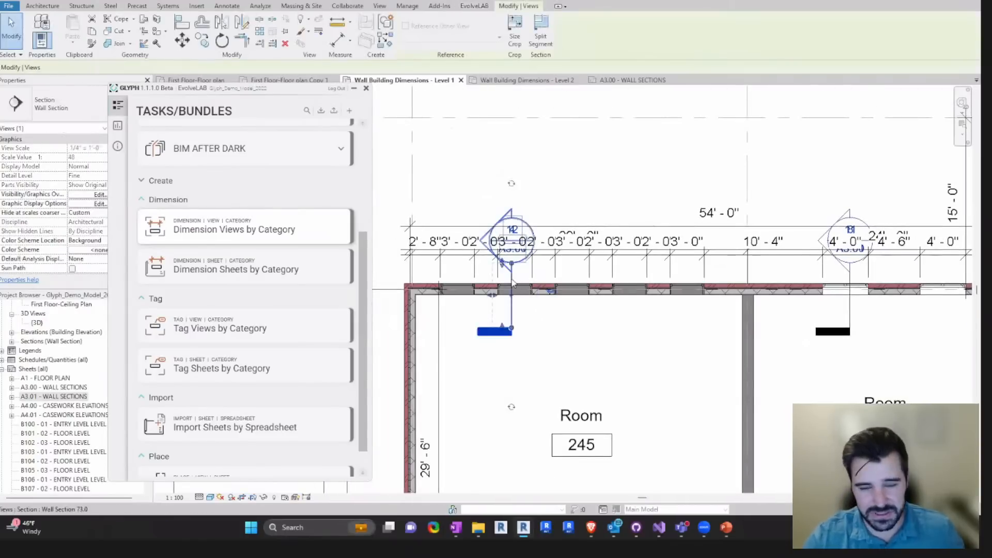
{"action": "scroll", "coordinate": [513, 283], "scroll_direction": "down", "scroll_amount": 3}
{"action": "scroll", "coordinate": [759, 288], "scroll_direction": "up", "scroll_amount": 4}
{"action": "left_click", "coordinate": [760, 287]}
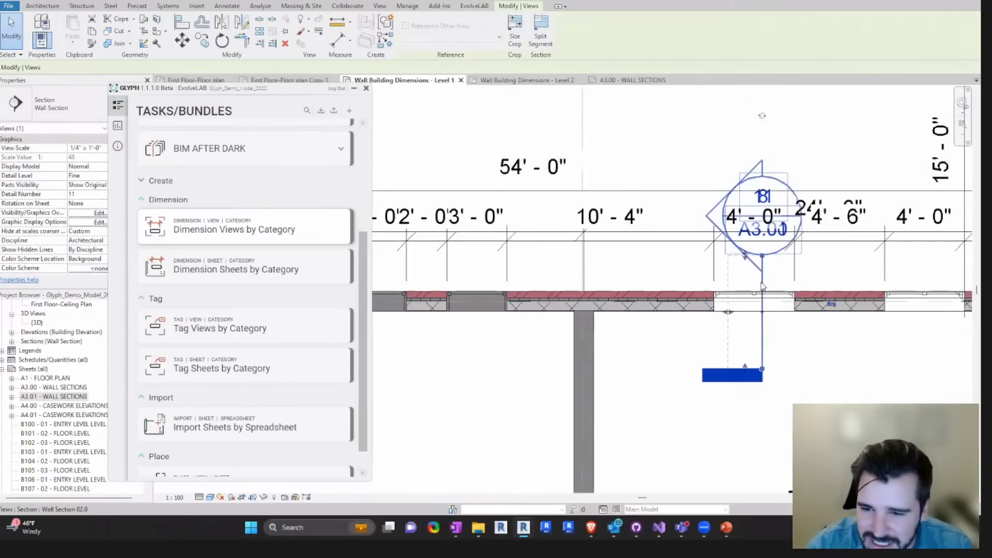
{"action": "scroll", "coordinate": [665, 353], "scroll_direction": "down", "scroll_amount": 5}
{"action": "middle_click_drag", "start_coordinate": [665, 353], "coordinate": [597, 283]}
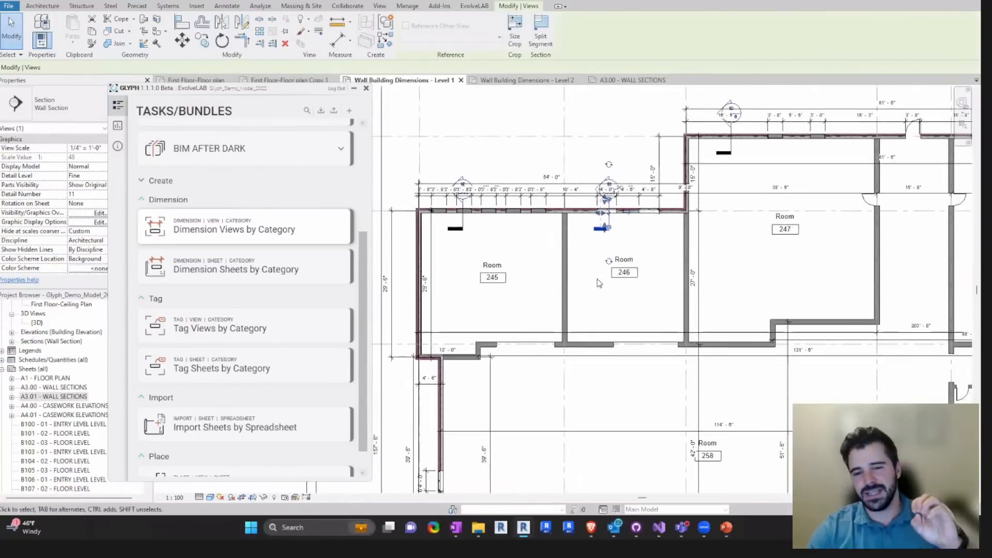
{"action": "scroll", "coordinate": [591, 291], "scroll_direction": "down", "scroll_amount": 3}
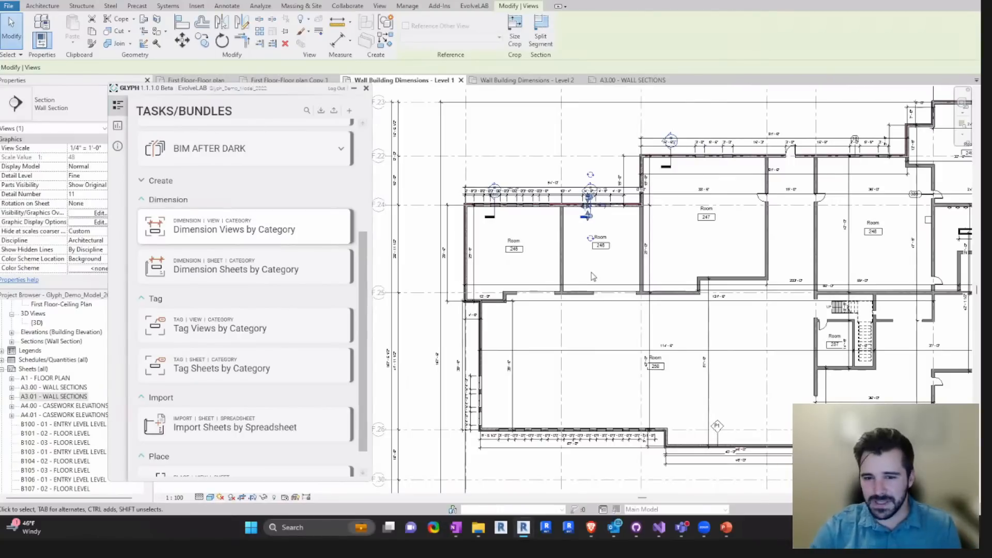
- Clear the section marker selection and examine the generated dimensions across the whole Level 1 plan
{"action": "left_click", "coordinate": [601, 142]}
{"action": "middle_click_drag", "start_coordinate": [610, 142], "coordinate": [544, 150]}
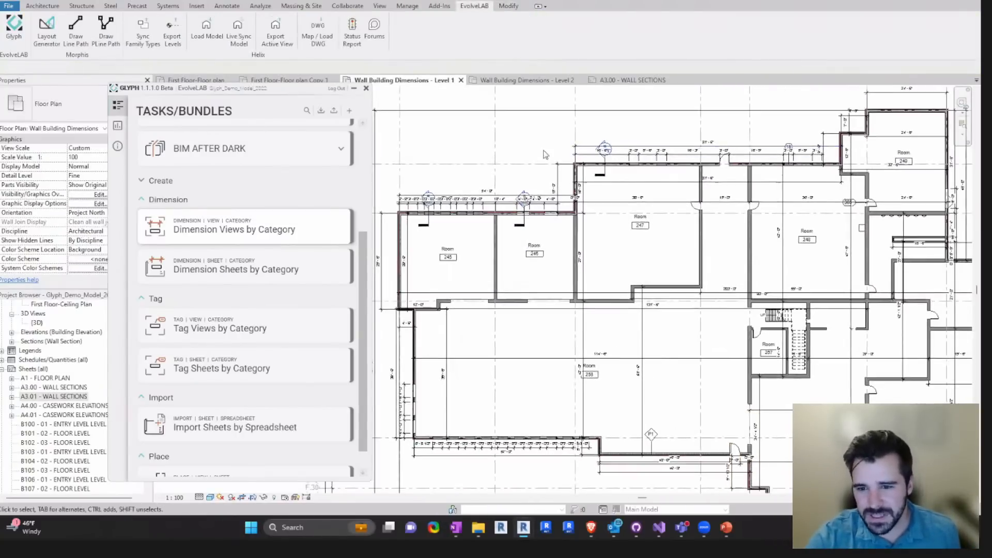
{"action": "scroll", "coordinate": [544, 154], "scroll_direction": "down", "scroll_amount": 5}
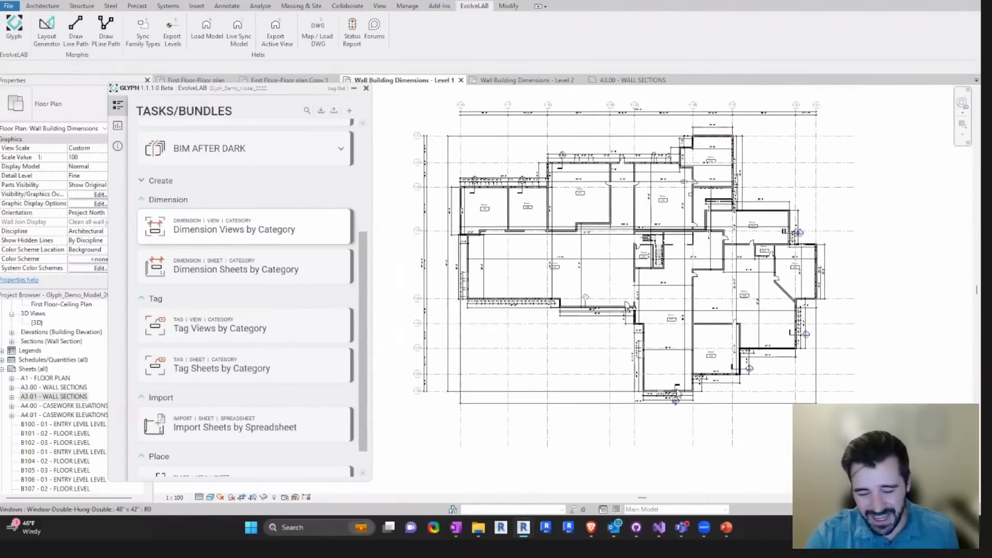
{"action": "scroll", "coordinate": [678, 394], "scroll_direction": "up", "scroll_amount": 2}
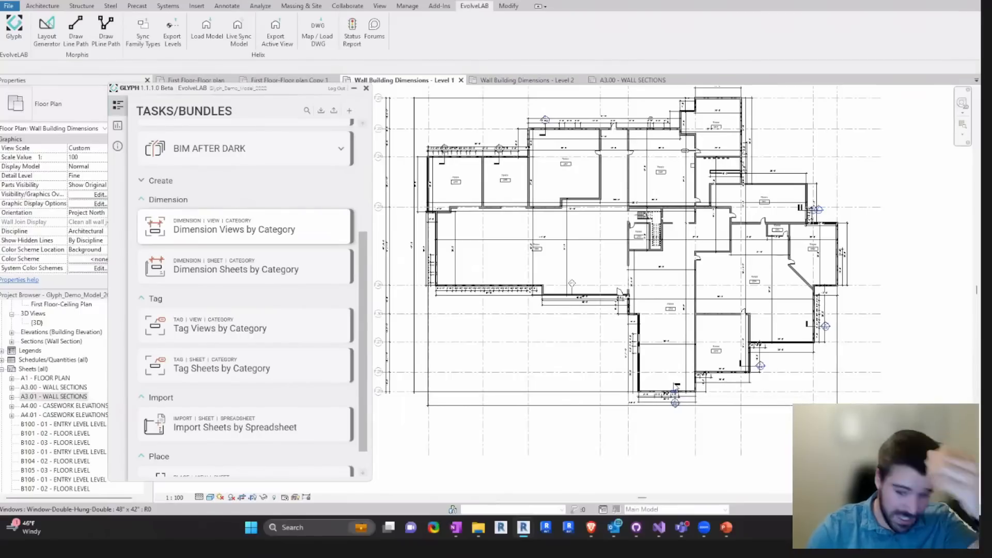
{"action": "middle_click_drag", "start_coordinate": [666, 288], "coordinate": [673, 336]}
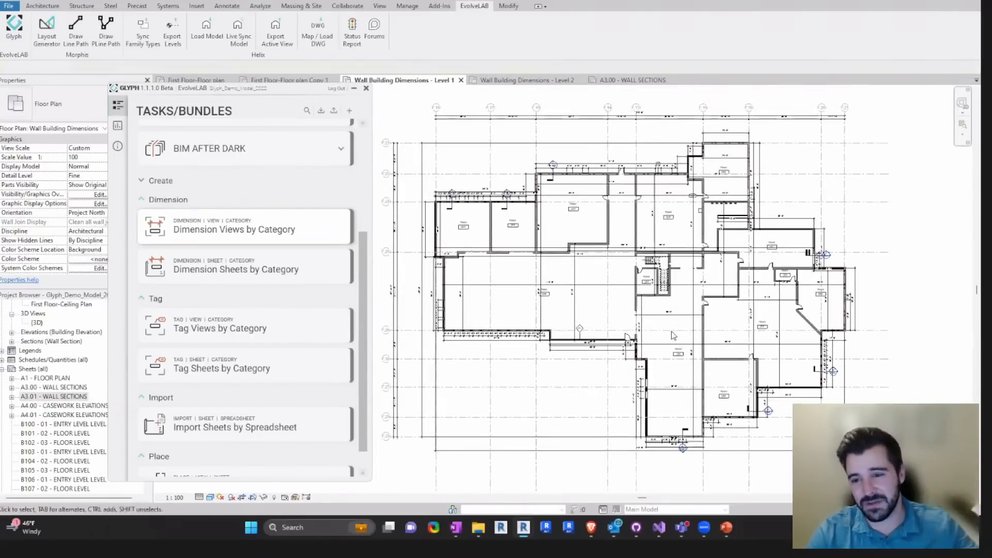
{"action": "middle_click_drag", "start_coordinate": [622, 288], "coordinate": [637, 289]}
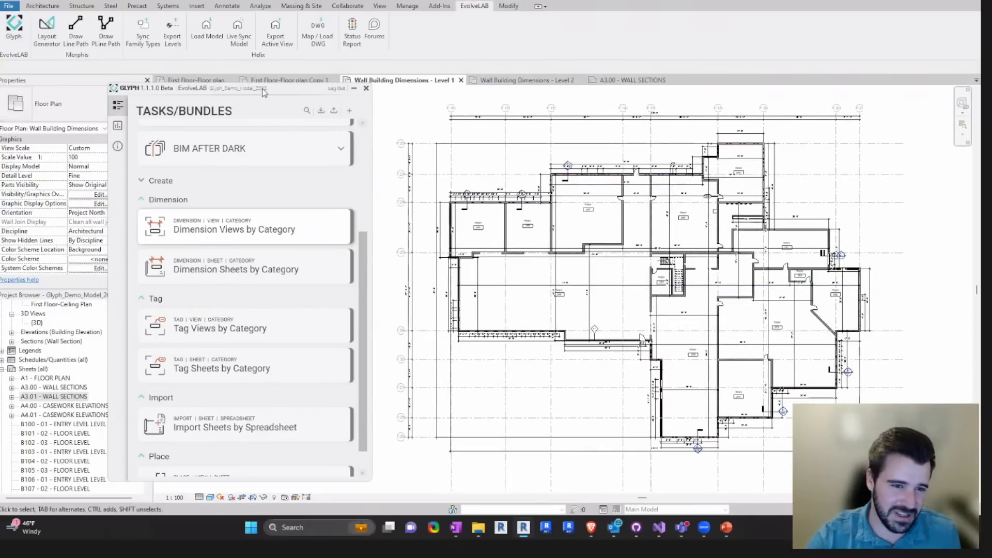
{"action": "left_click_drag", "start_coordinate": [154, 139], "coordinate": [146, 140]}
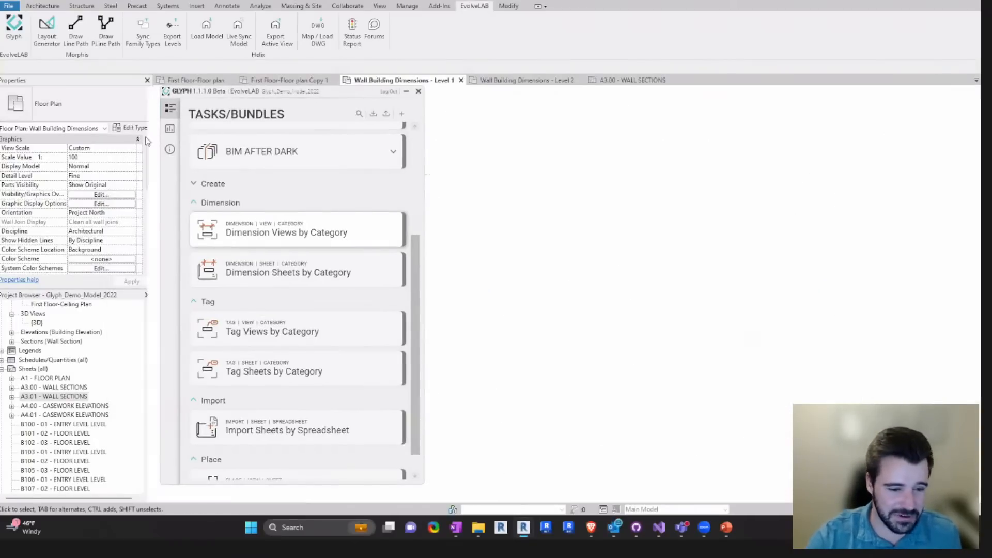
{"action": "middle_click_drag", "start_coordinate": [658, 279], "coordinate": [695, 281]}
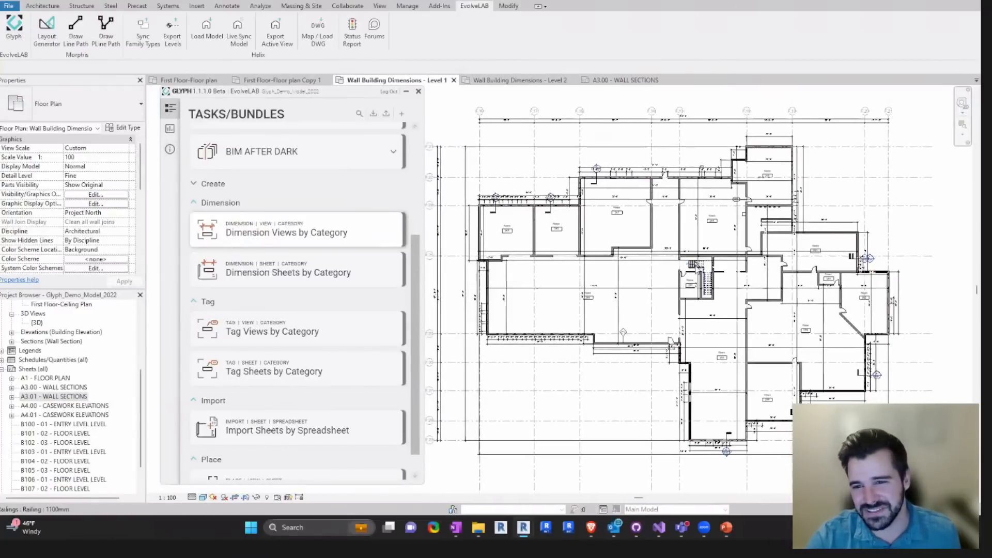
{"action": "middle_click_drag", "start_coordinate": [531, 240], "coordinate": [540, 240]}
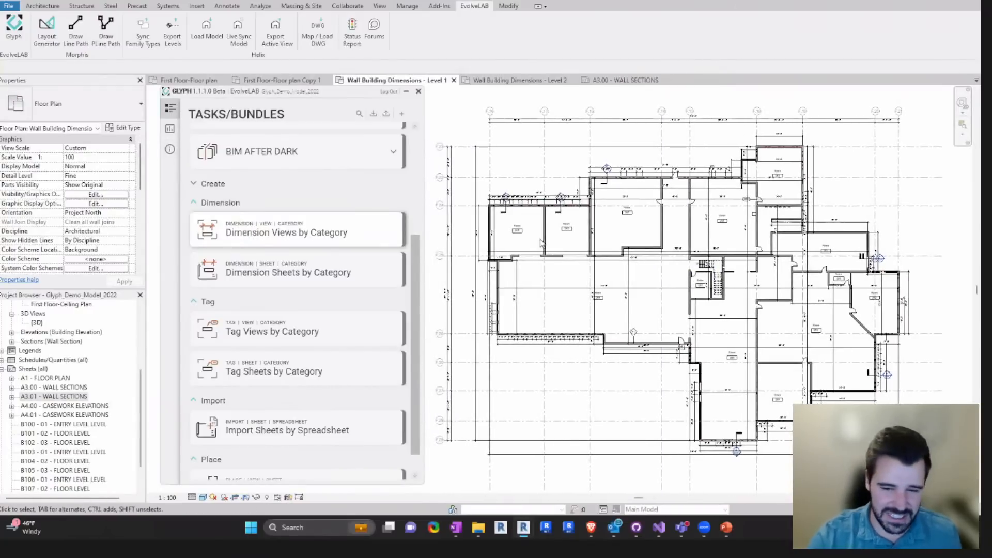
- Show the task settings of Dimension Views by Category for the Level 1 building dimensions plan
{"action": "scroll", "coordinate": [301, 315], "scroll_direction": "down", "scroll_amount": 1}
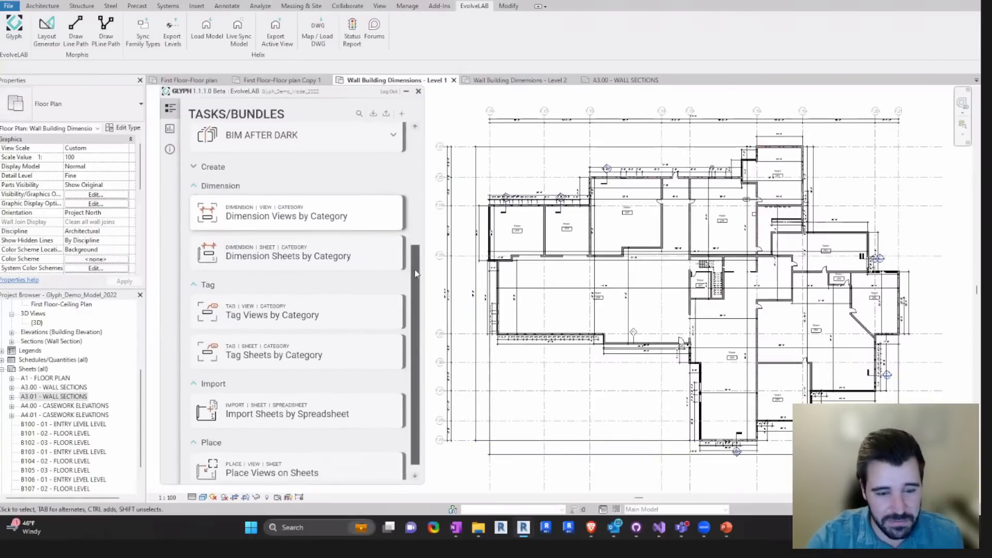
{"action": "left_click", "coordinate": [301, 310]}
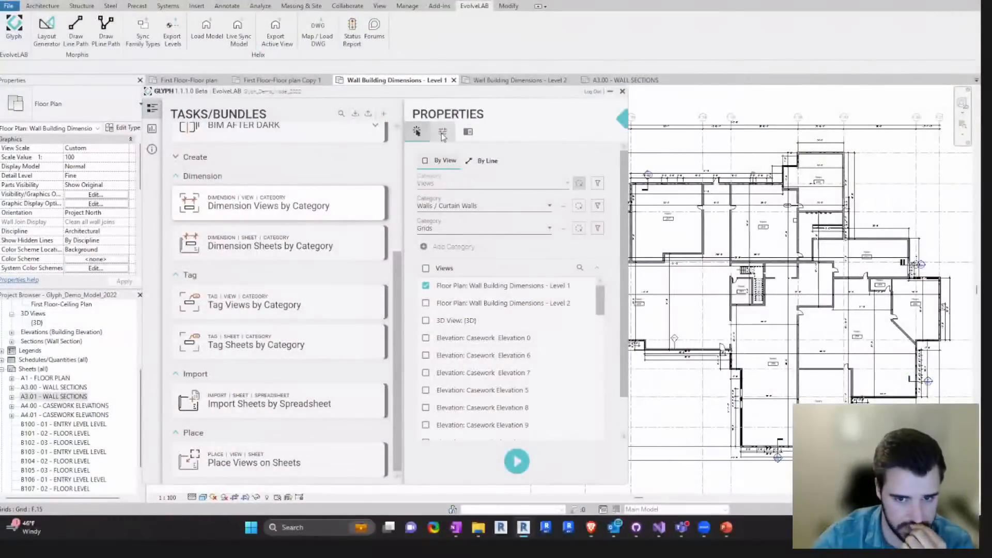
{"action": "left_click", "coordinate": [438, 135]}
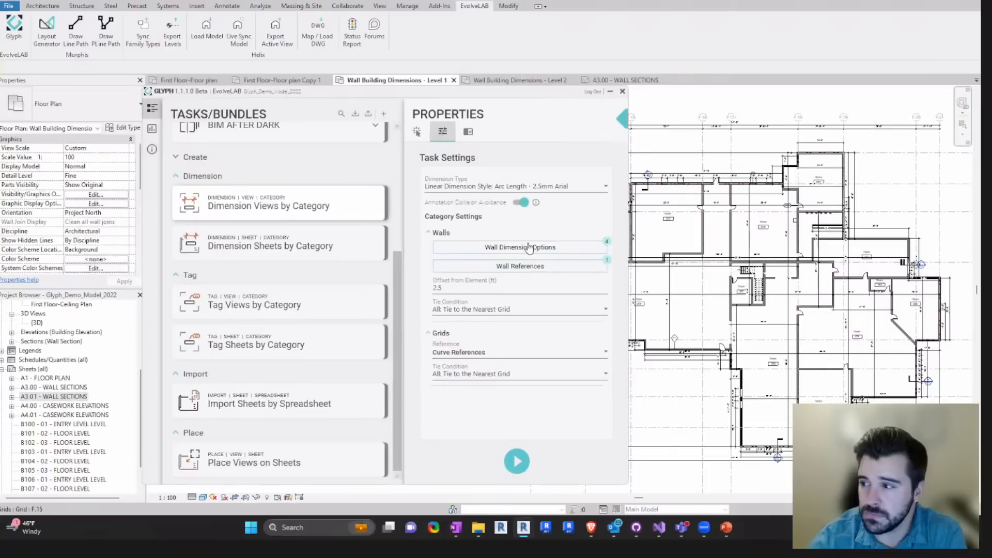
- Examine the exterior wall of Room 245 and where its dimensions reference the wall layers
{"action": "left_click_drag", "start_coordinate": [547, 94], "coordinate": [367, 98]}
{"action": "scroll", "coordinate": [556, 234], "scroll_direction": "up", "scroll_amount": 6}
{"action": "left_click", "coordinate": [555, 234]}
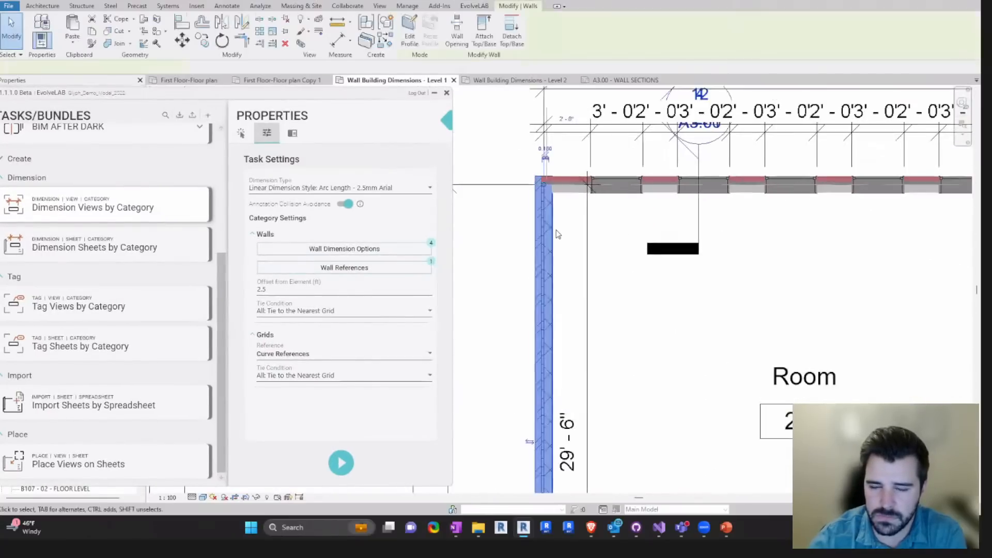
{"action": "key", "text": "Escape"}
{"action": "scroll", "coordinate": [557, 234], "scroll_direction": "down", "scroll_amount": 5}
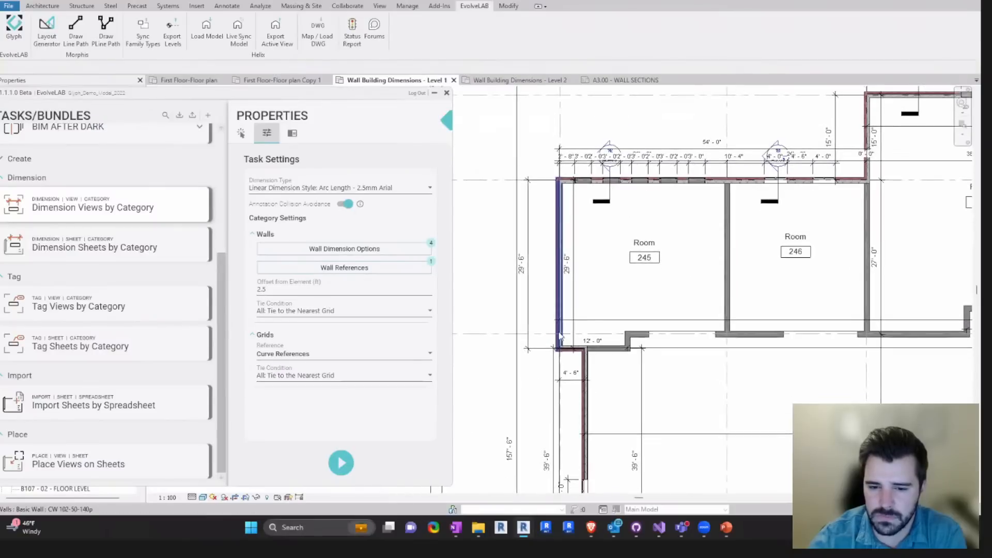
{"action": "scroll", "coordinate": [559, 332], "scroll_direction": "up", "scroll_amount": 3}
{"action": "scroll", "coordinate": [661, 253], "scroll_direction": "down", "scroll_amount": 2}
{"action": "middle_click_drag", "start_coordinate": [684, 225], "coordinate": [563, 241]}
{"action": "scroll", "coordinate": [500, 134], "scroll_direction": "up", "scroll_amount": 2}
{"action": "middle_click_drag", "start_coordinate": [499, 155], "coordinate": [590, 169]}
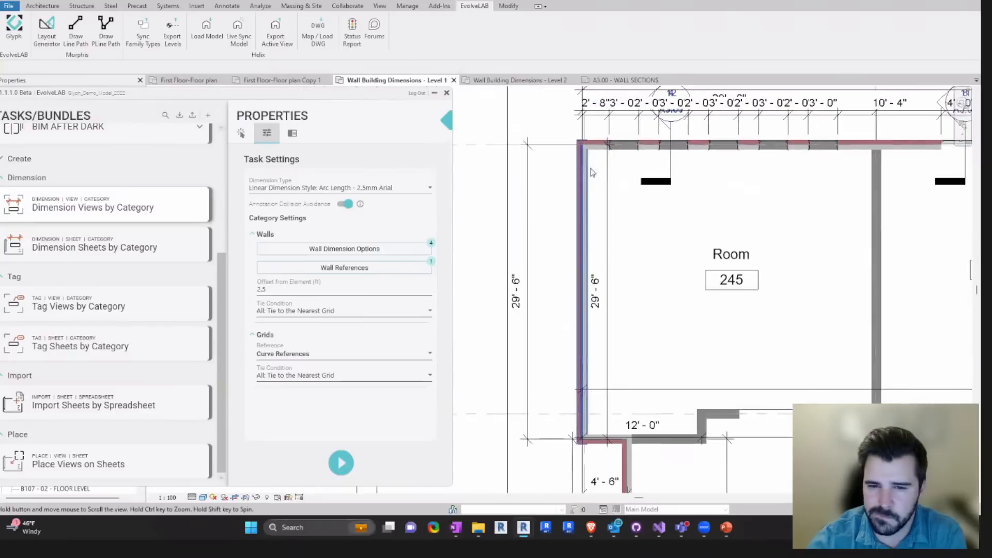
- Check the wall dimension options and change which plan wall references Dimension Views by Category uses
{"action": "left_click", "coordinate": [338, 250]}
{"action": "left_click", "coordinate": [325, 414]}
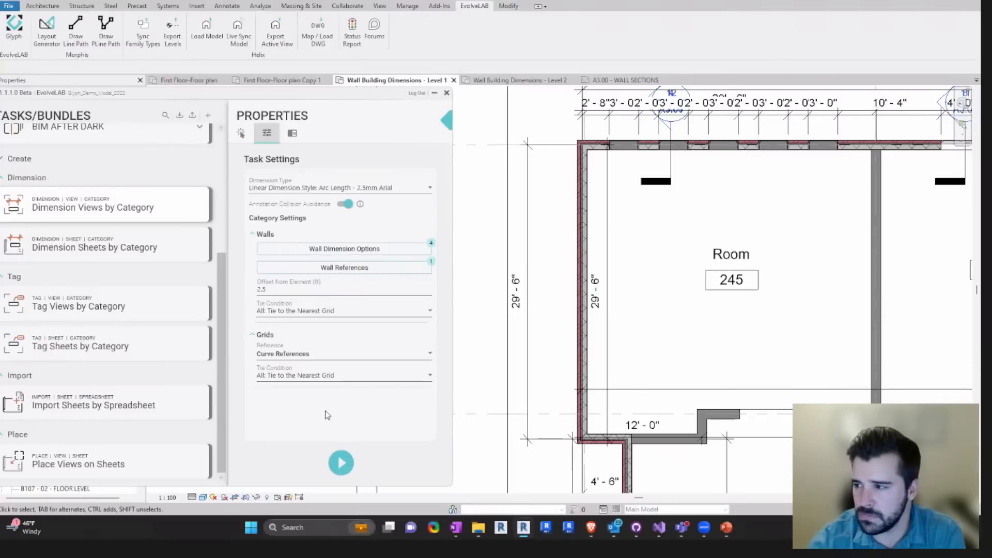
{"action": "left_click", "coordinate": [371, 269]}
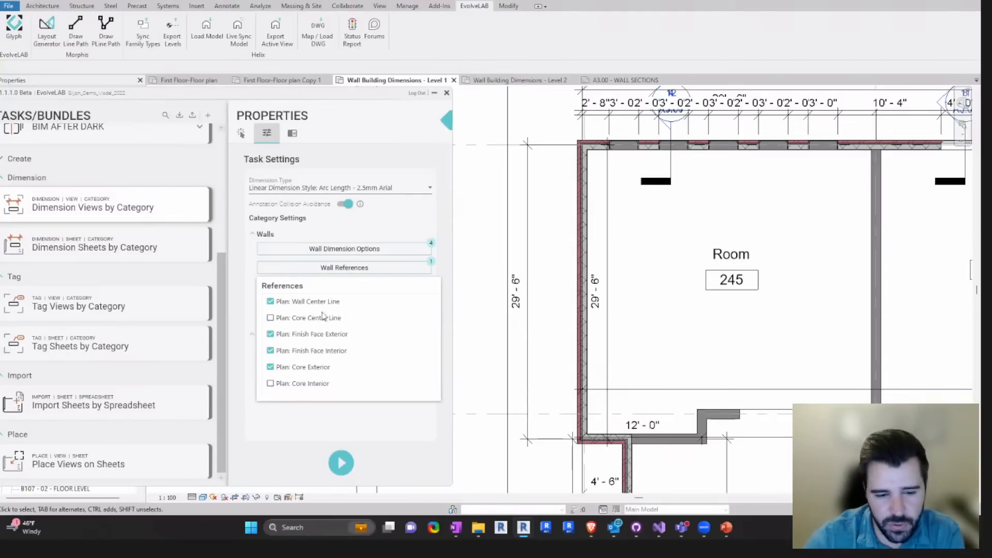
{"action": "left_click", "coordinate": [321, 327]}
{"action": "left_click", "coordinate": [318, 334]}
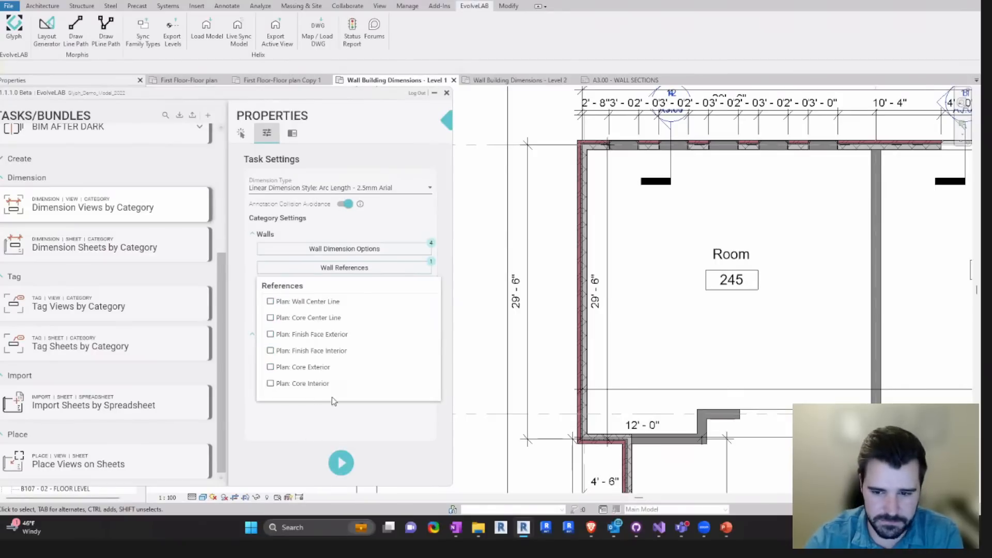
{"action": "left_click", "coordinate": [331, 425]}
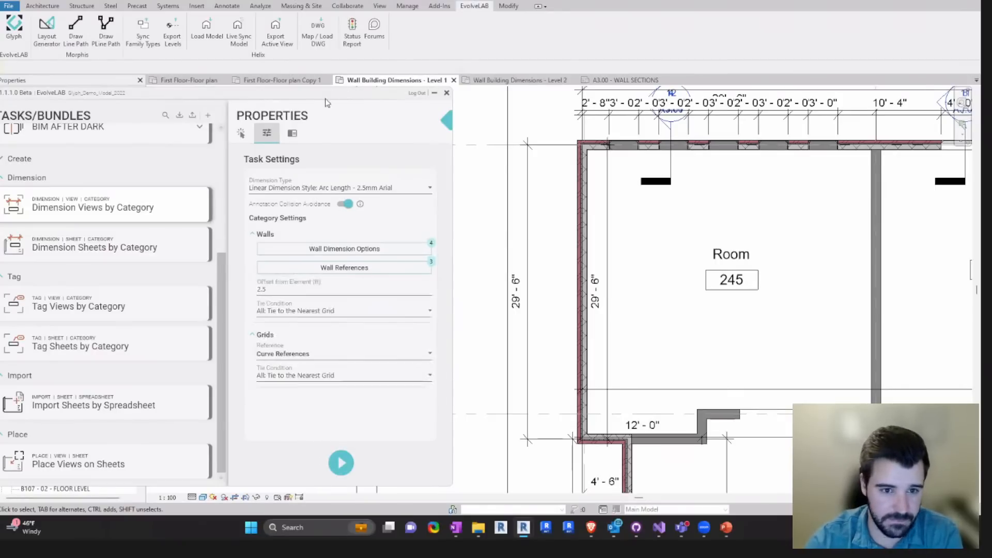
{"action": "left_click_drag", "start_coordinate": [346, 99], "coordinate": [486, 93]}
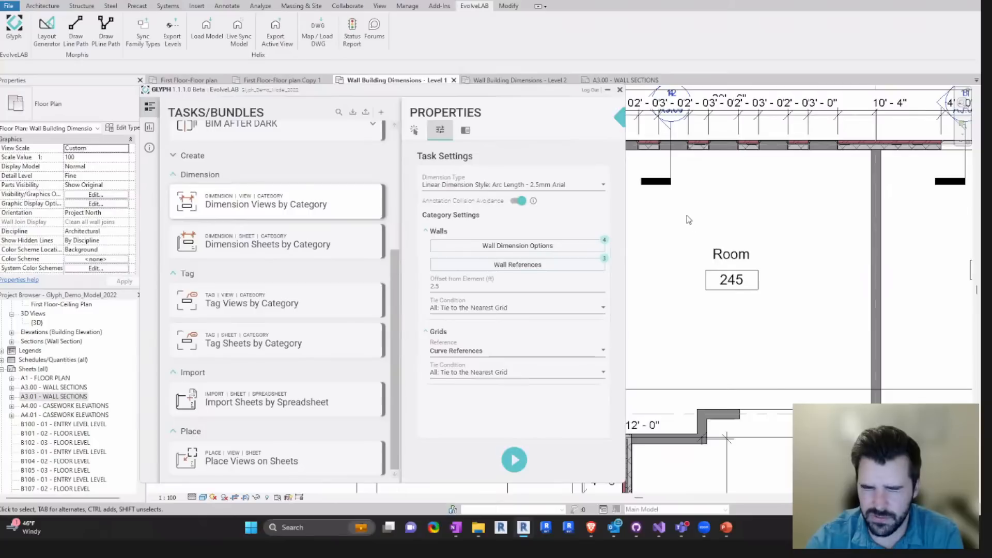
- Open the First Floor-Floor plan and select it as the target view for tagging walls with Tag Views by Category
{"action": "scroll", "coordinate": [688, 220], "scroll_direction": "down", "scroll_amount": 2}
{"action": "scroll", "coordinate": [680, 222], "scroll_direction": "down", "scroll_amount": 3}
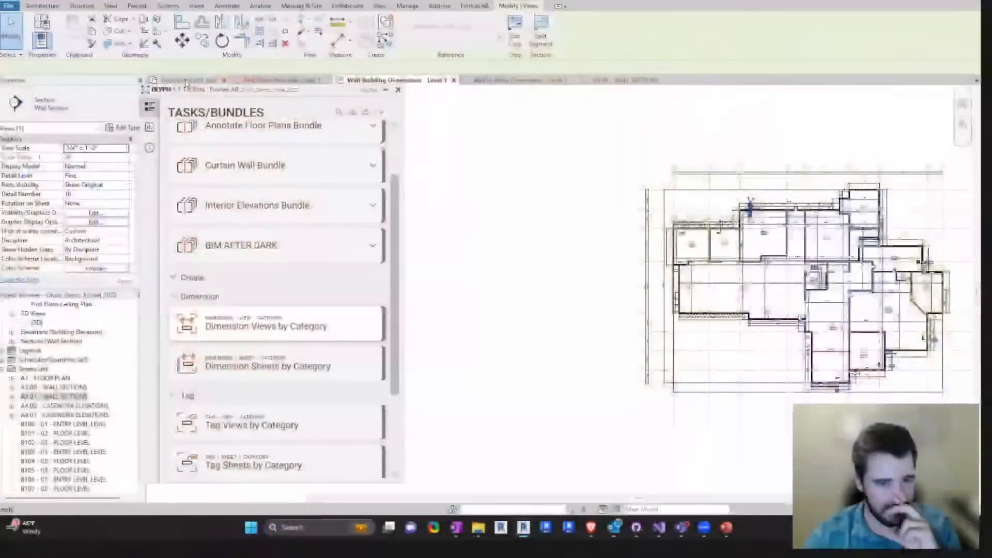
{"action": "scroll", "coordinate": [696, 275], "scroll_direction": "up", "scroll_amount": 6}
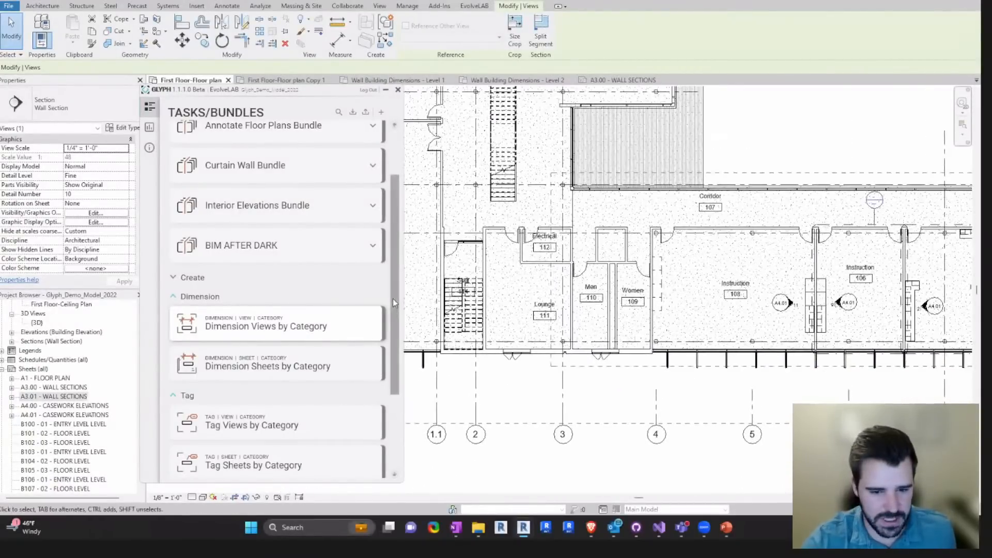
{"action": "scroll", "coordinate": [393, 298], "scroll_direction": "down", "scroll_amount": 2}
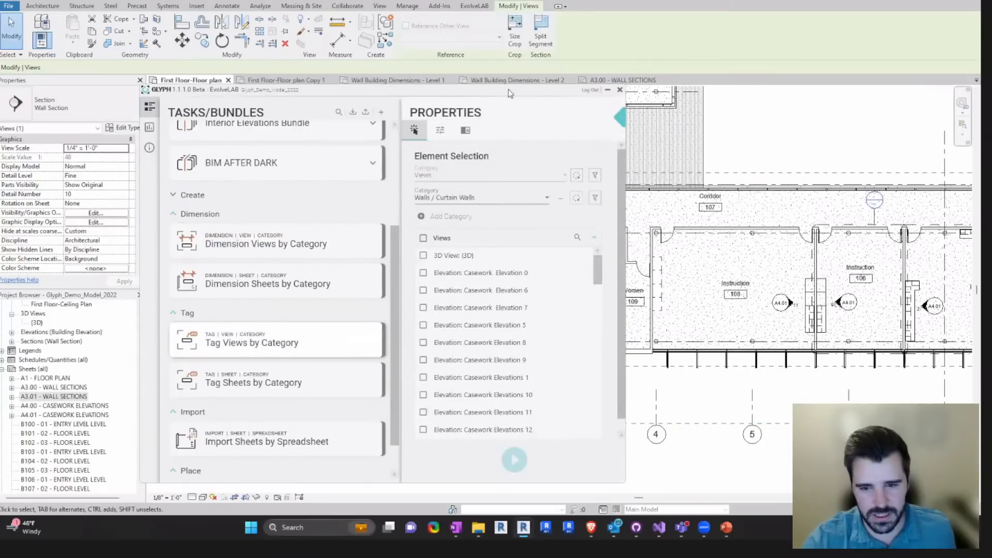
{"action": "left_click_drag", "start_coordinate": [510, 93], "coordinate": [356, 84]}
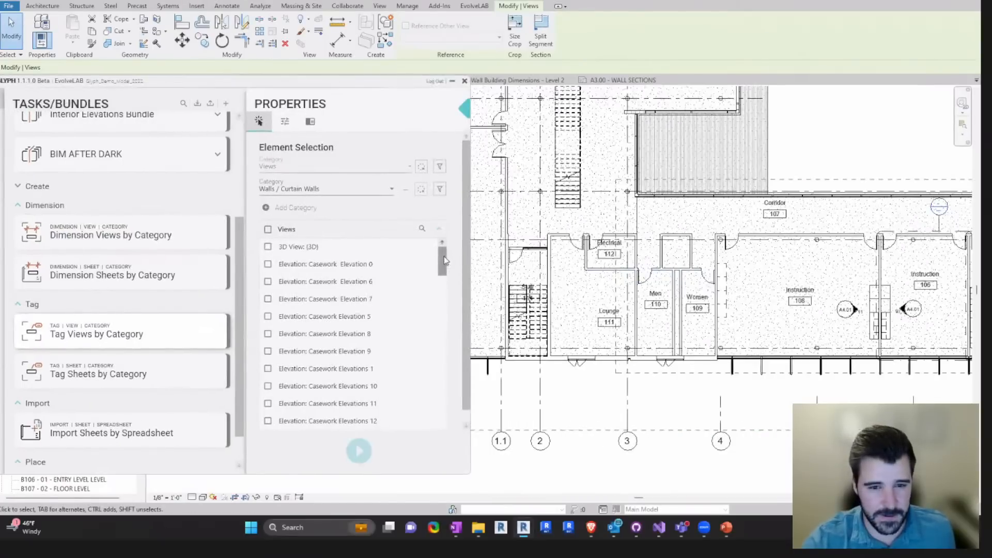
{"action": "left_click", "coordinate": [421, 167]}
{"action": "left_click", "coordinate": [473, 130]}
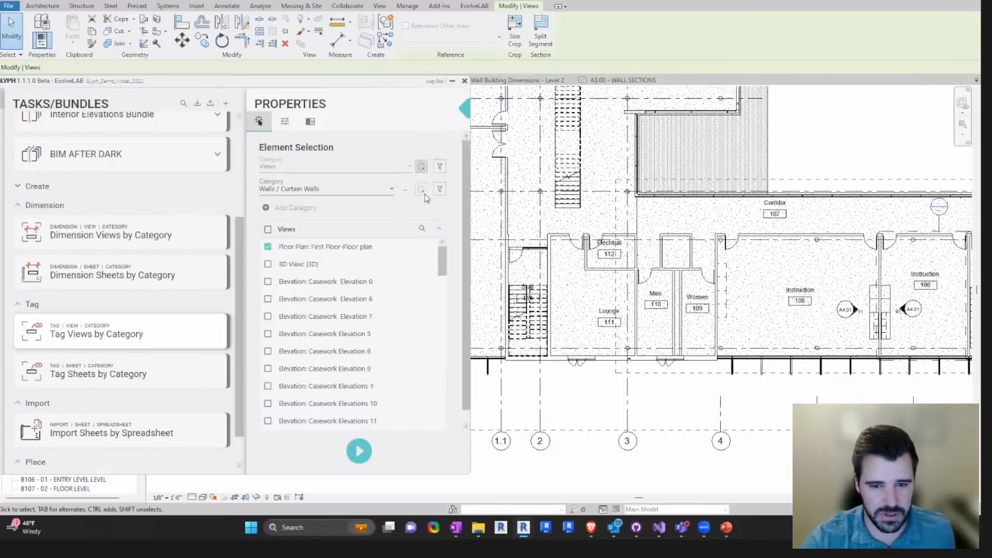
- Look at the Revit annotation tag tools and browse the parameters available for filtering the Walls / Curtain Walls category
{"action": "left_click", "coordinate": [227, 6]}
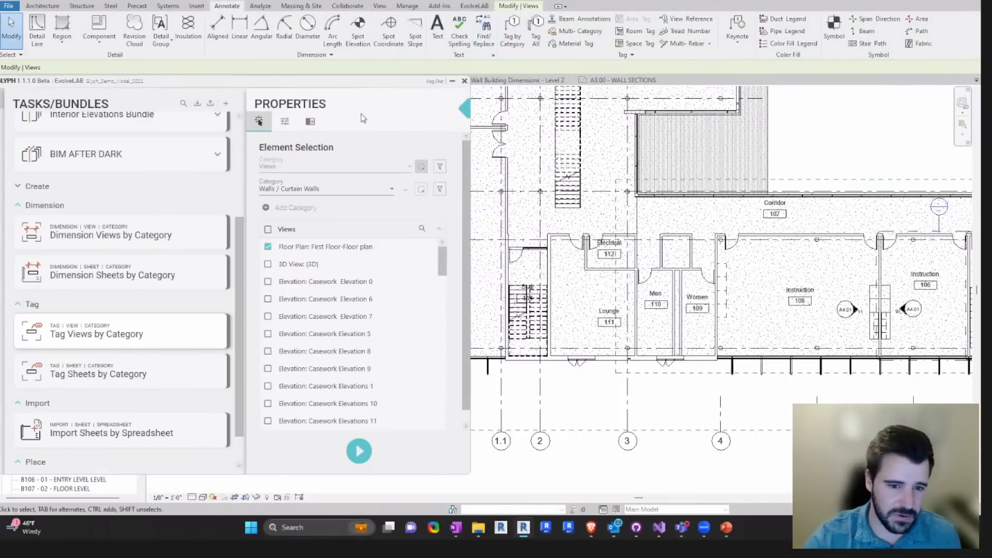
{"action": "left_click_drag", "start_coordinate": [356, 83], "coordinate": [456, 85]}
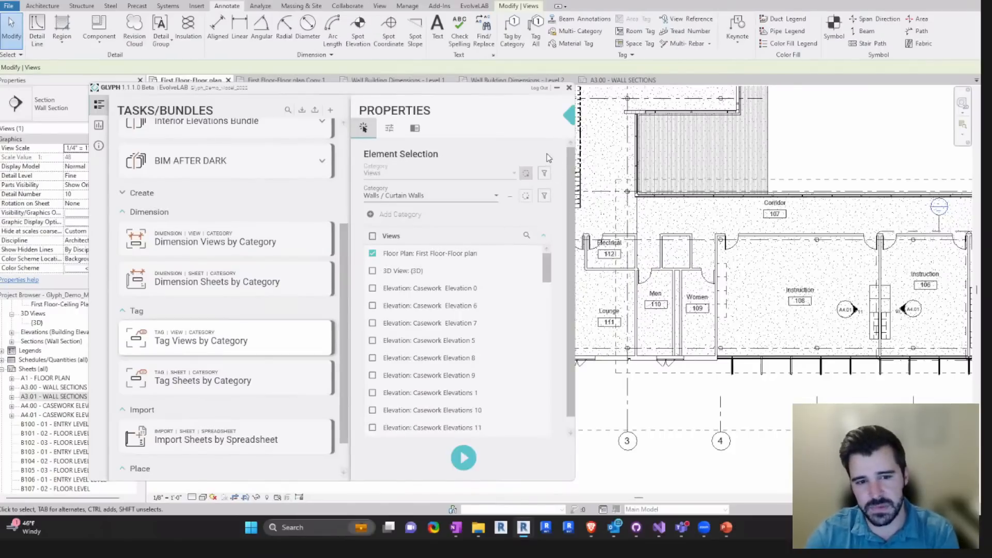
{"action": "left_click", "coordinate": [544, 197]}
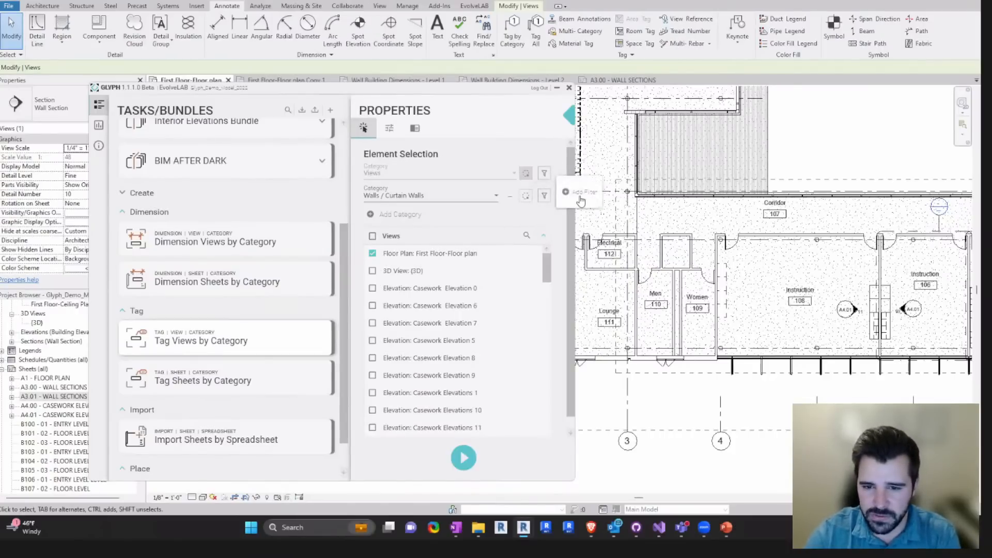
{"action": "left_click", "coordinate": [594, 147]}
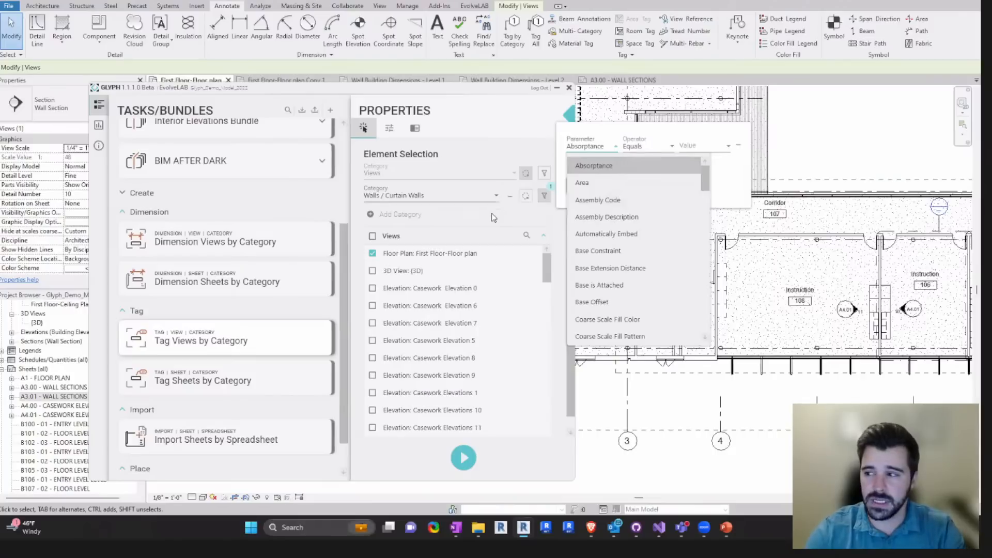
{"action": "scroll", "coordinate": [620, 259], "scroll_direction": "down", "scroll_amount": 4}
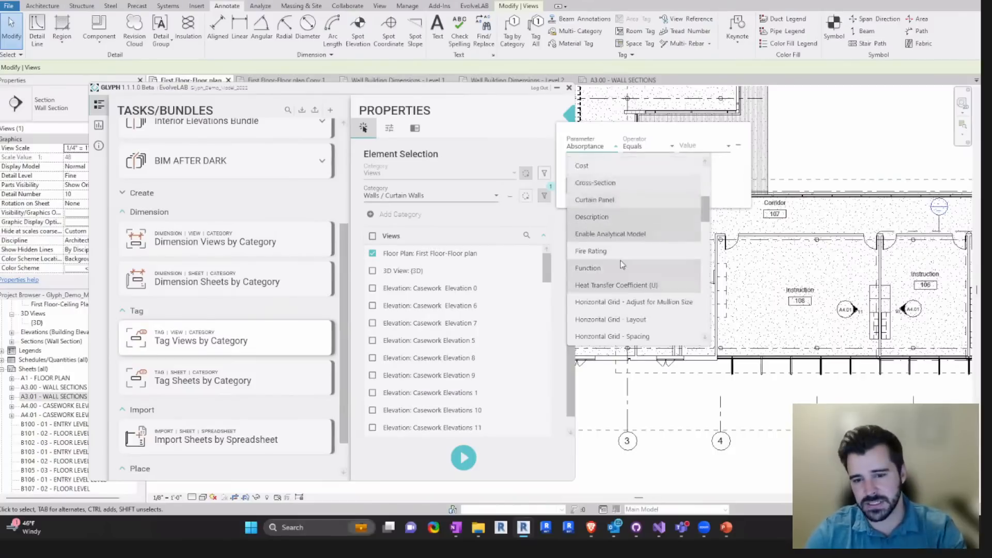
{"action": "left_click", "coordinate": [552, 222]}
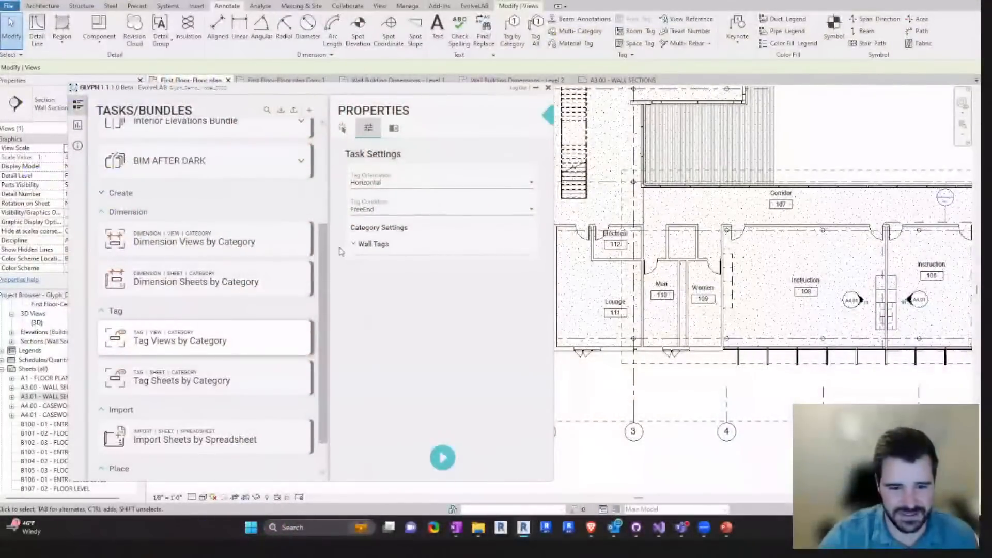
- Run Tag Views by Category on the First Floor-Floor plan with horizontal, free-end M_Wall Tag: 12mm wall tags
{"action": "left_click", "coordinate": [362, 244]}
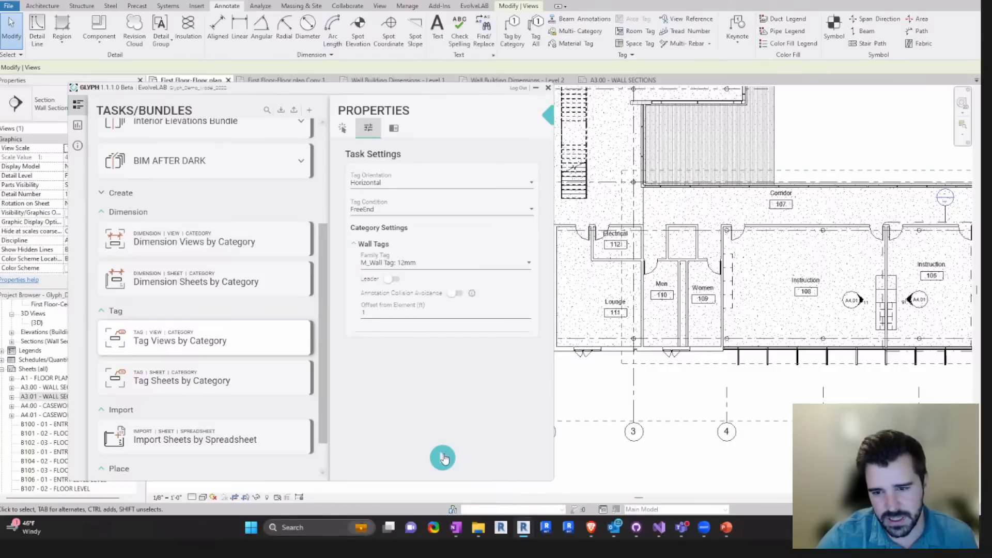
{"action": "left_click", "coordinate": [443, 458]}
{"action": "scroll", "coordinate": [676, 269], "scroll_direction": "down", "scroll_amount": 5}
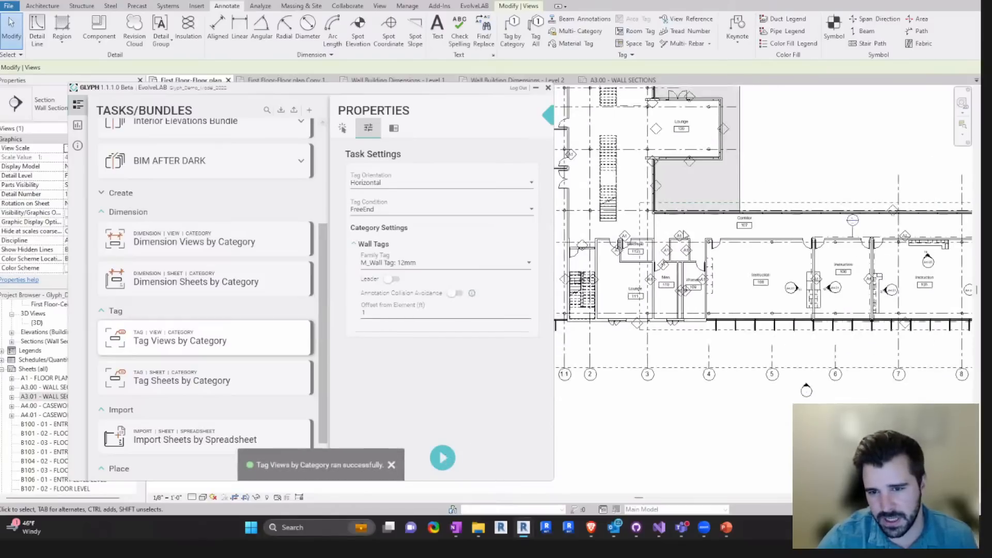
- Inspect the wall tags placed around Lounge 120 and the rooms below the corridor
{"action": "scroll", "coordinate": [711, 281], "scroll_direction": "up", "scroll_amount": 5}
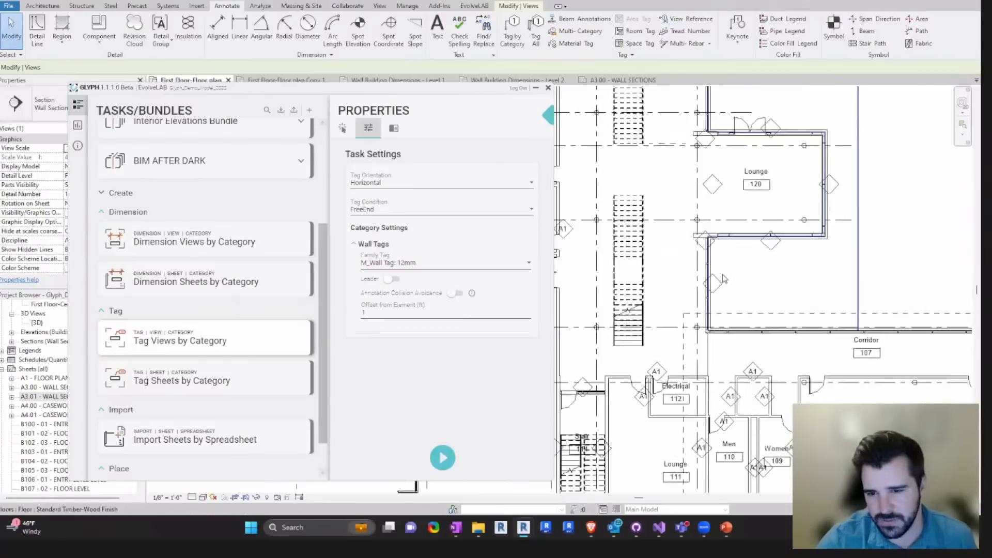
{"action": "left_click", "coordinate": [715, 295]}
{"action": "key", "text": "Escape"}
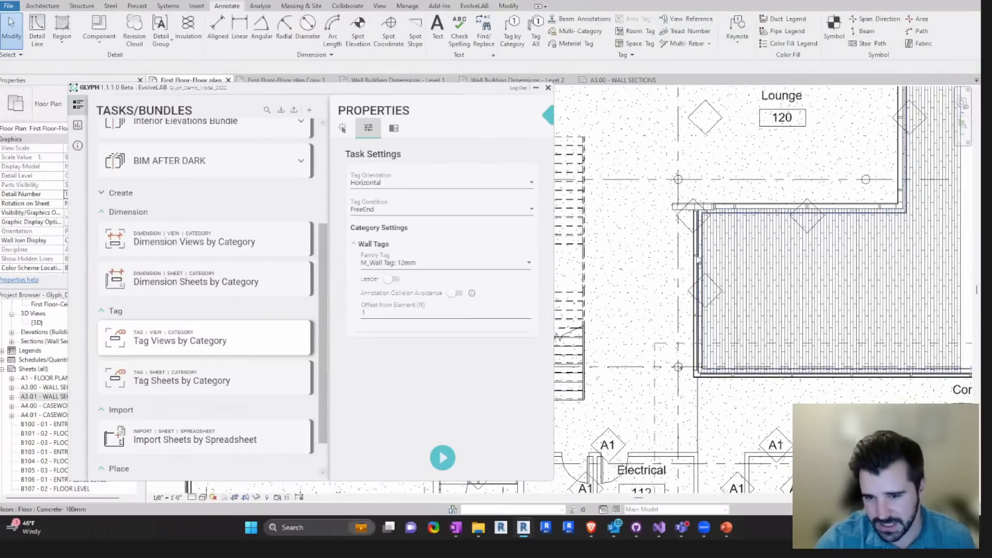
{"action": "scroll", "coordinate": [723, 305], "scroll_direction": "down", "scroll_amount": 5}
{"action": "scroll", "coordinate": [719, 278], "scroll_direction": "up", "scroll_amount": 5}
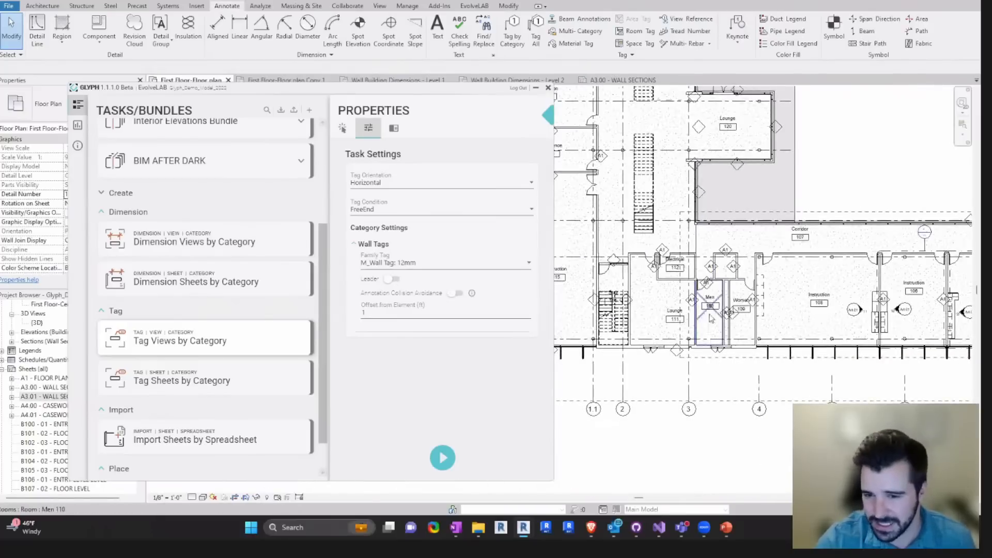
- Try manually moving the wall tags around the small room above Men 110 and Women 109 to better positions
{"action": "scroll", "coordinate": [761, 281], "scroll_direction": "up", "scroll_amount": 2}
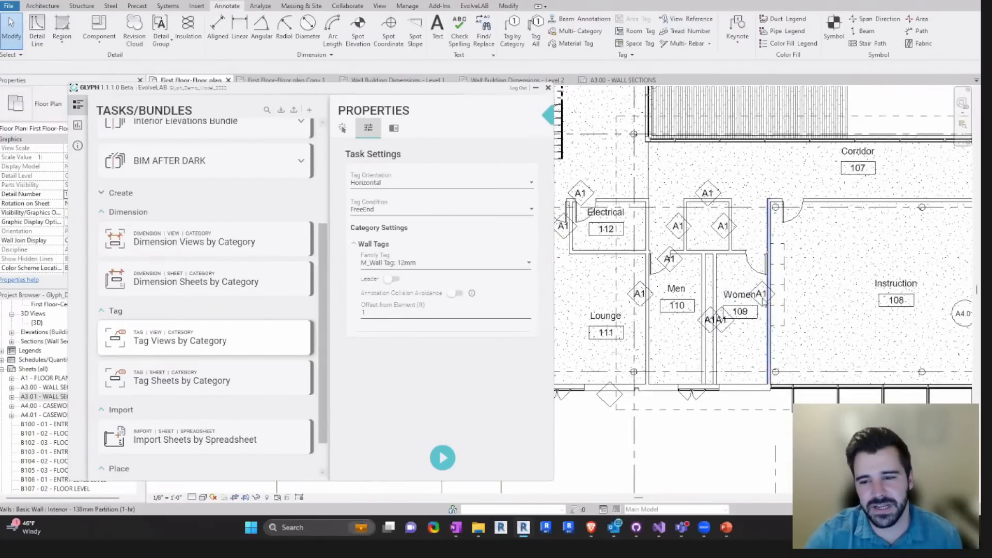
{"action": "left_click", "coordinate": [679, 227]}
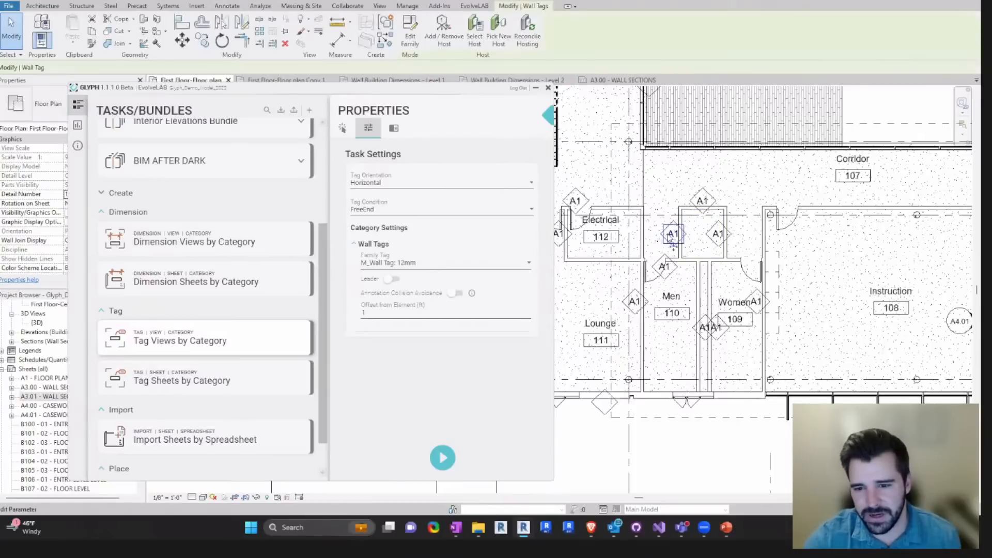
{"action": "scroll", "coordinate": [684, 223], "scroll_direction": "up", "scroll_amount": 3}
{"action": "left_click", "coordinate": [677, 315]}
{"action": "left_click_drag", "start_coordinate": [677, 314], "coordinate": [701, 343]}
{"action": "left_click", "coordinate": [756, 238]}
{"action": "left_click_drag", "start_coordinate": [766, 254], "coordinate": [745, 256]}
{"action": "left_click", "coordinate": [748, 187]}
{"action": "left_click_drag", "start_coordinate": [750, 194], "coordinate": [749, 175]}
{"action": "key", "text": "Escape"}
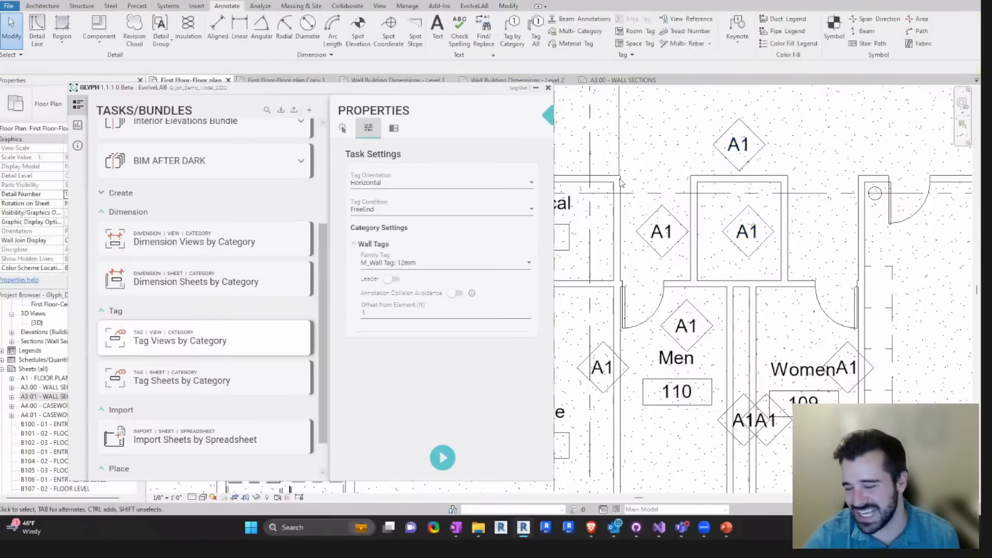
- Undo the tag moves and tagging run, and rerun Tag Views by Category with annotation collision avoidance and a 4 ft max offset
{"action": "left_click", "coordinate": [78, 0]}
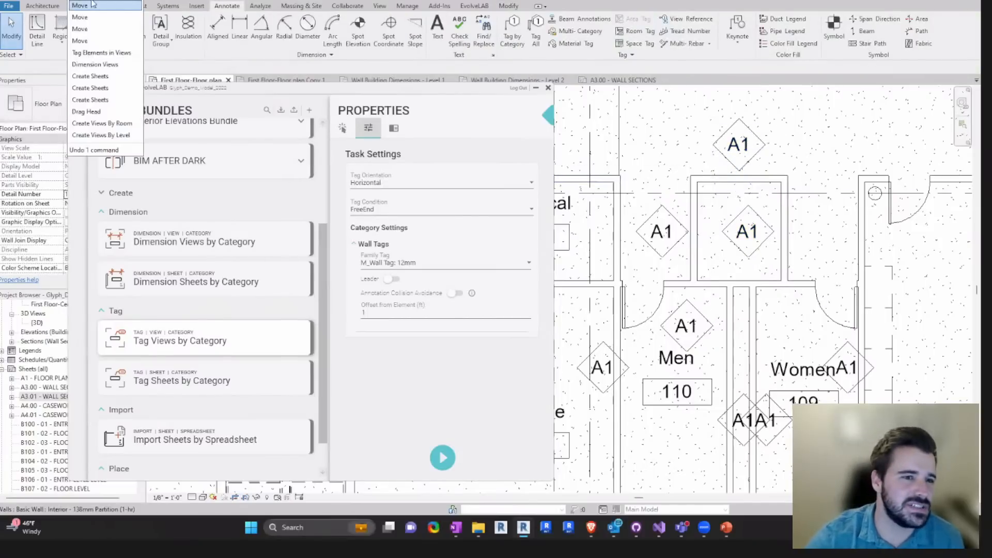
{"action": "left_click", "coordinate": [99, 52]}
{"action": "left_click", "coordinate": [455, 293]}
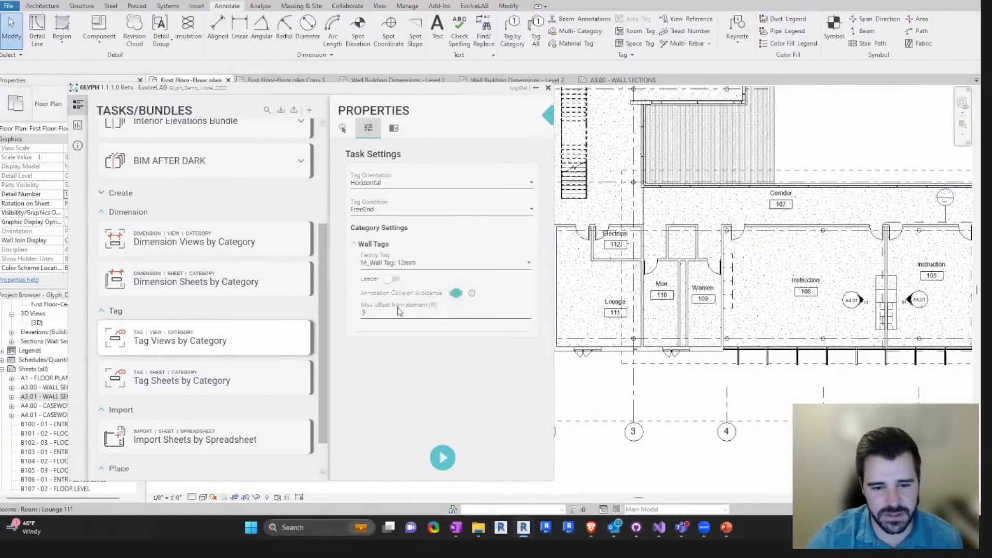
{"action": "key", "text": "BackSpace"}
{"action": "type", "text": "4"}
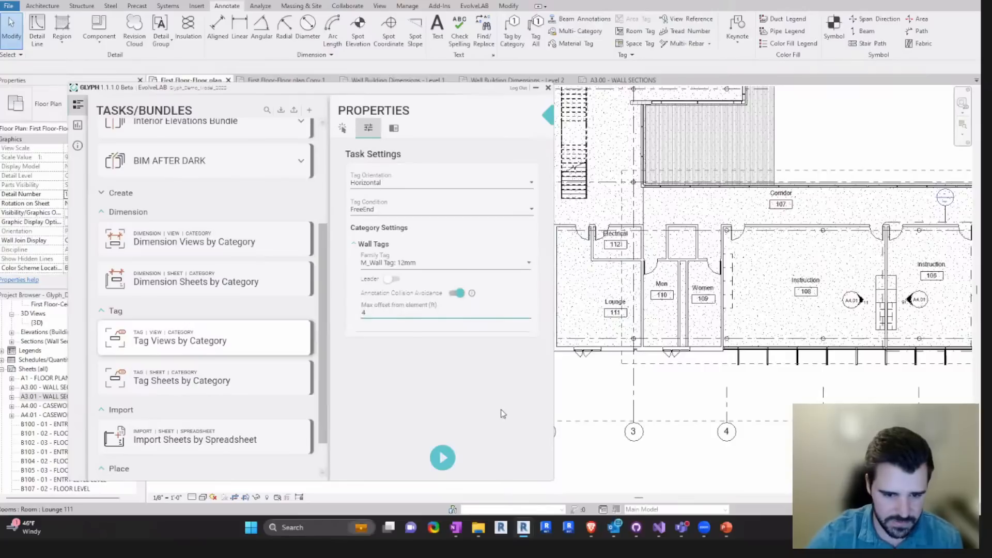
{"action": "left_click", "coordinate": [442, 458]}
- Inspect the new wall tags around Men 110, Women 109 and Electrical 112 and across the whole floor plan
{"action": "scroll", "coordinate": [673, 233], "scroll_direction": "up", "scroll_amount": 3}
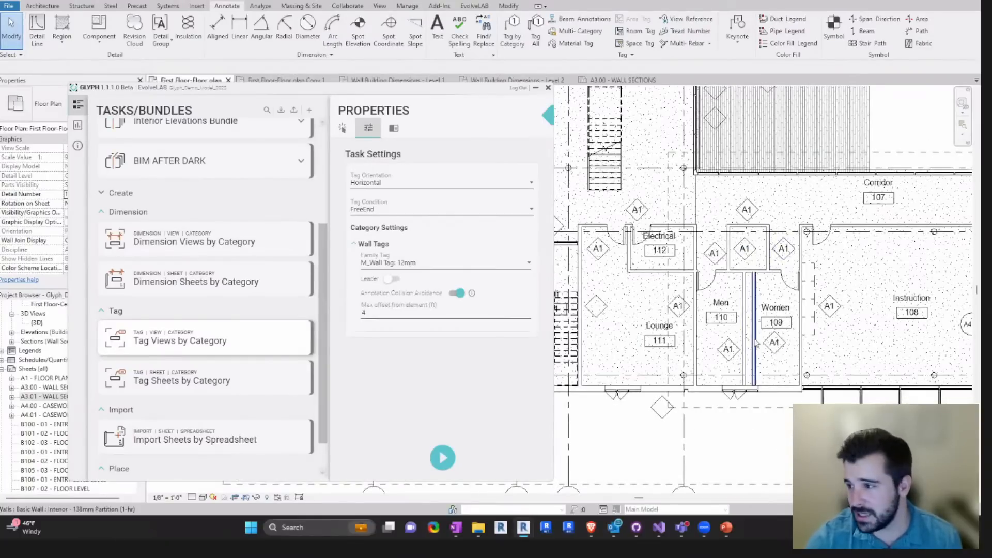
{"action": "scroll", "coordinate": [723, 367], "scroll_direction": "down", "scroll_amount": 1}
{"action": "scroll", "coordinate": [757, 312], "scroll_direction": "up", "scroll_amount": 1}
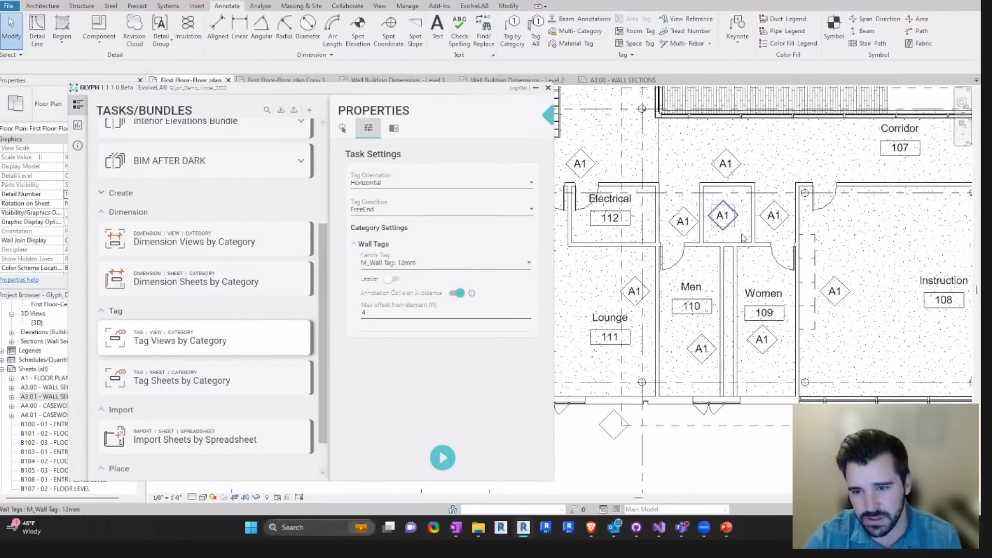
{"action": "scroll", "coordinate": [790, 273], "scroll_direction": "down", "scroll_amount": 3}
{"action": "scroll", "coordinate": [826, 265], "scroll_direction": "down", "scroll_amount": 6}
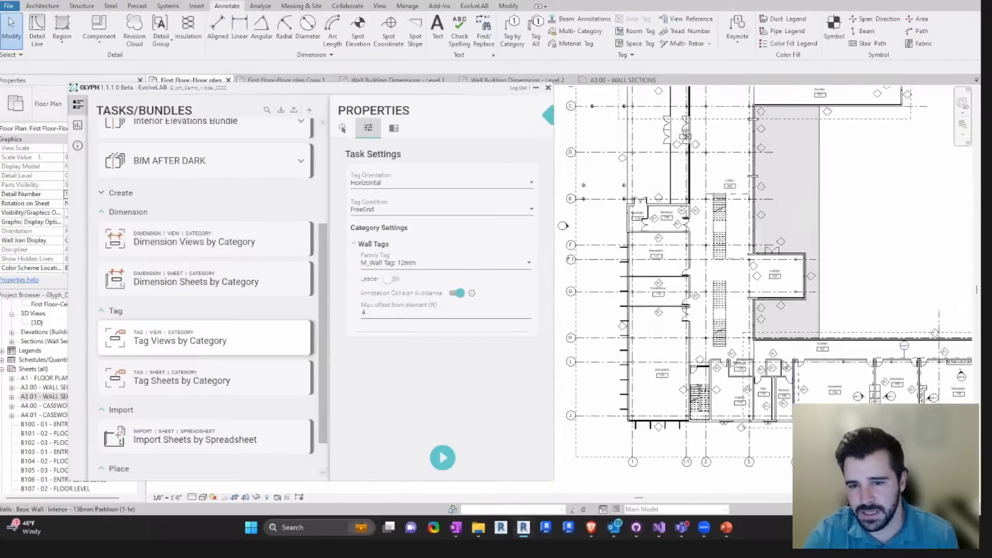
{"action": "scroll", "coordinate": [851, 266], "scroll_direction": "up", "scroll_amount": 6}
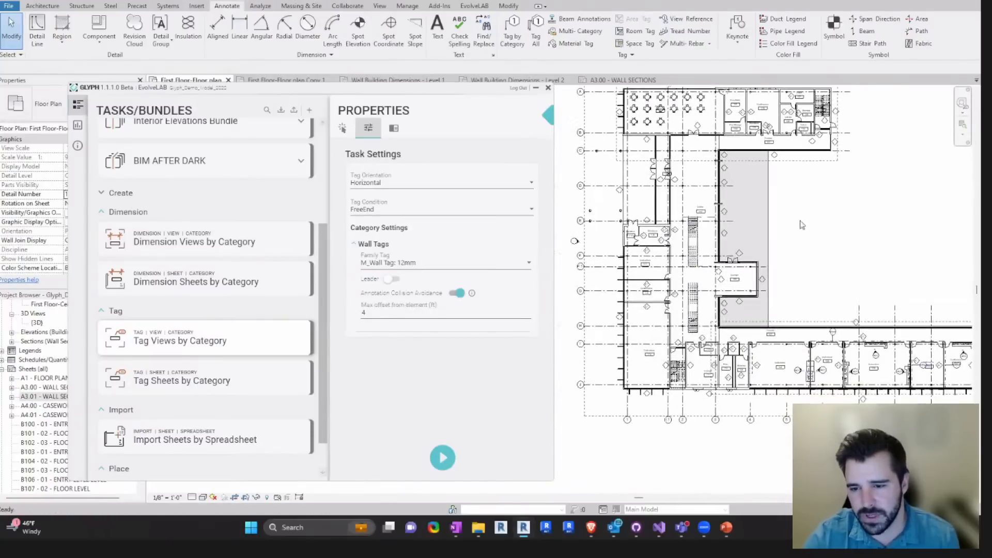
{"action": "scroll", "coordinate": [806, 112], "scroll_direction": "down", "scroll_amount": 3}
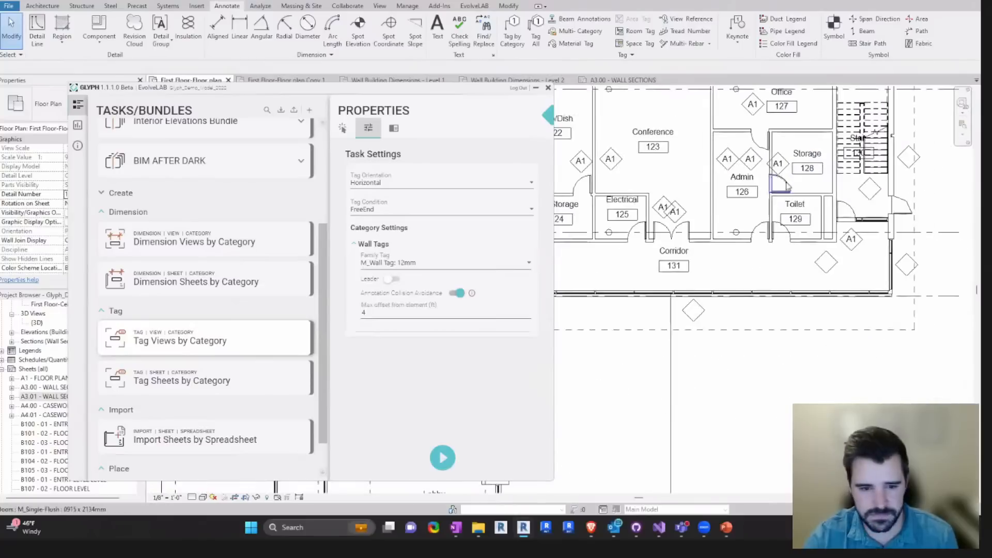
- Turn the wall tag leader option off and examine the tag placement around Admin 126 and Storage 128
{"action": "left_click", "coordinate": [392, 281]}
{"action": "scroll", "coordinate": [783, 170], "scroll_direction": "up", "scroll_amount": 5}
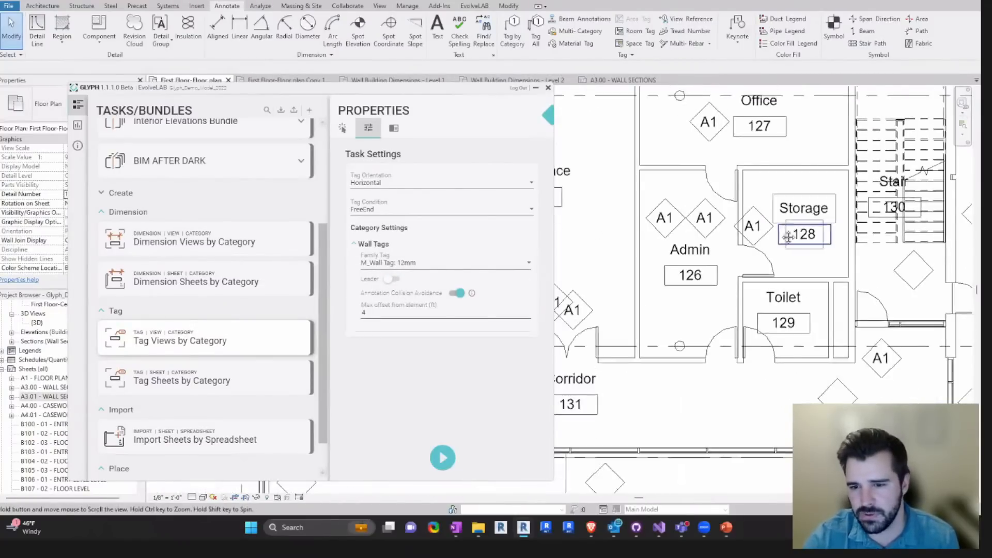
{"action": "scroll", "coordinate": [770, 248], "scroll_direction": "up", "scroll_amount": 2}
{"action": "scroll", "coordinate": [764, 266], "scroll_direction": "up", "scroll_amount": 3}
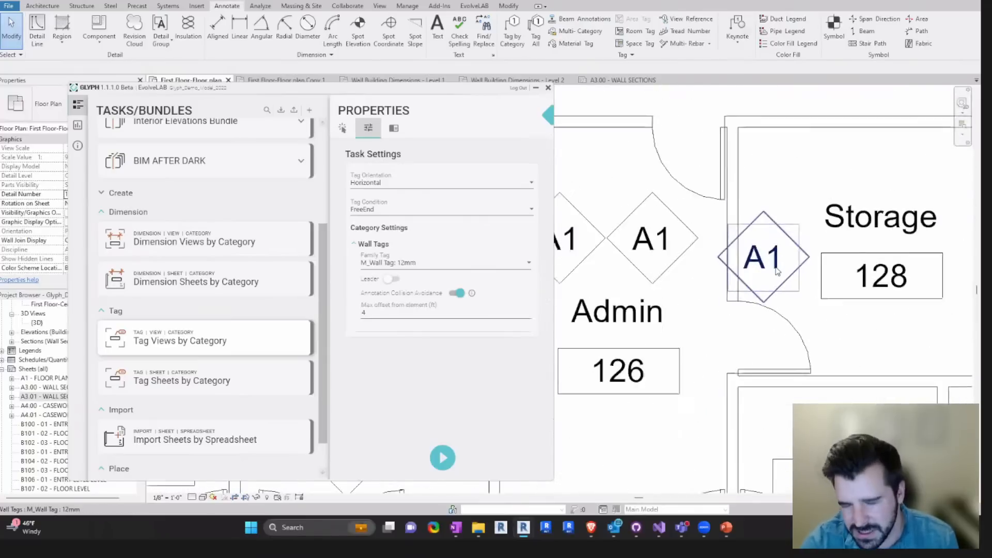
{"action": "scroll", "coordinate": [777, 271], "scroll_direction": "down", "scroll_amount": 6}
{"action": "middle_click_drag", "start_coordinate": [771, 334], "coordinate": [740, 144]}
{"action": "middle_click_drag", "start_coordinate": [749, 243], "coordinate": [740, 428]}
{"action": "scroll", "coordinate": [739, 235], "scroll_direction": "up", "scroll_amount": 3}
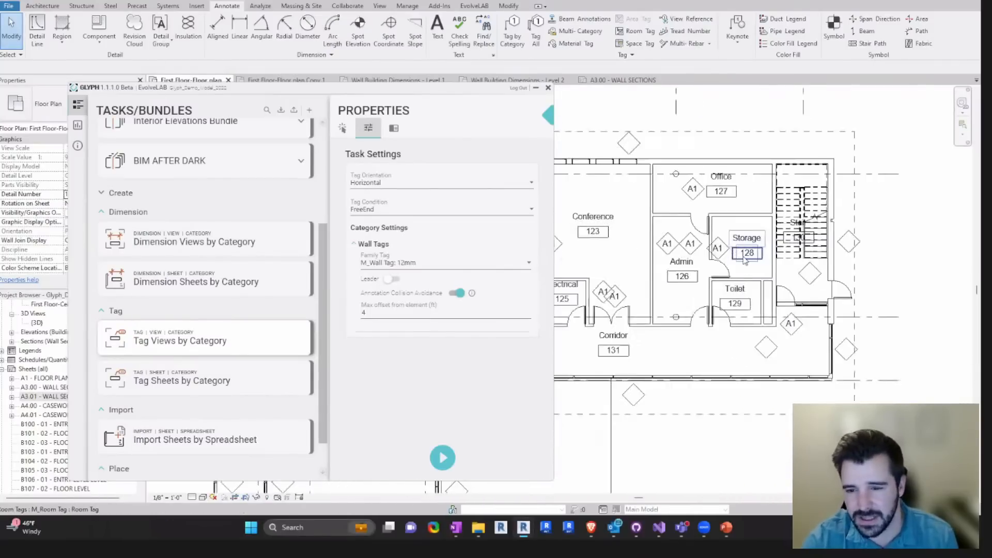
- Move the wall tag between Admin 126 and Storage 128 up into the Storage room, clear of the wall and door
{"action": "scroll", "coordinate": [742, 258], "scroll_direction": "up", "scroll_amount": 2}
{"action": "left_click", "coordinate": [705, 247]}
{"action": "scroll", "coordinate": [705, 246], "scroll_direction": "up", "scroll_amount": 2}
{"action": "left_click_drag", "start_coordinate": [712, 266], "coordinate": [727, 214]}
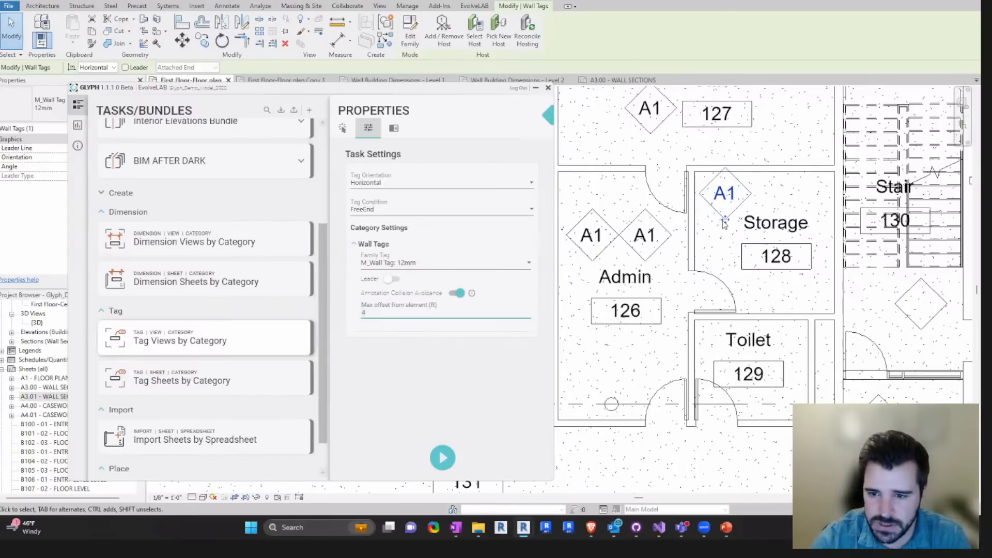
{"action": "left_click_drag", "start_coordinate": [724, 222], "coordinate": [717, 228]}
{"action": "scroll", "coordinate": [773, 193], "scroll_direction": "down", "scroll_amount": 5}
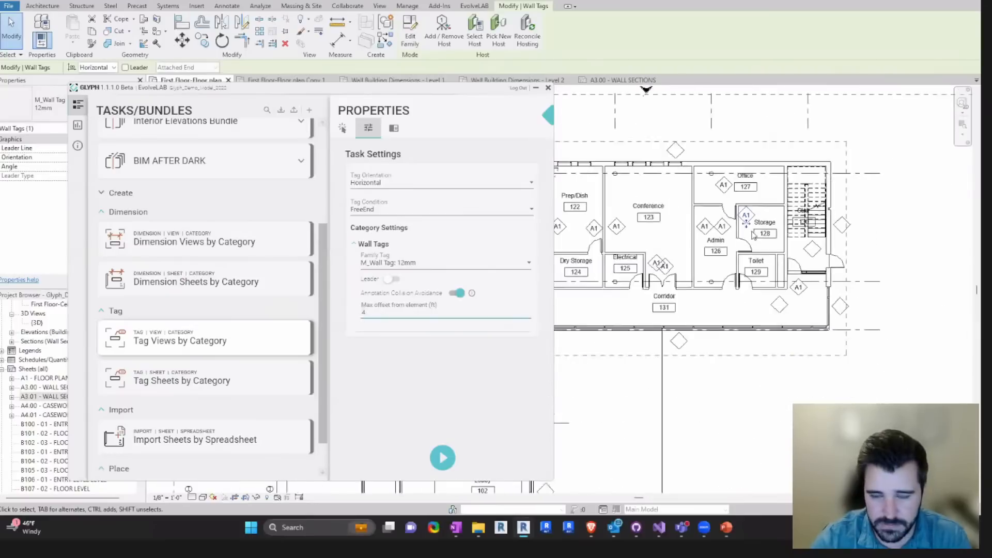
{"action": "left_click", "coordinate": [675, 380]}
{"action": "scroll", "coordinate": [688, 398], "scroll_direction": "down", "scroll_amount": 3}
{"action": "middle_click_drag", "start_coordinate": [691, 401], "coordinate": [717, 258]}
{"action": "scroll", "coordinate": [723, 263], "scroll_direction": "down", "scroll_amount": 2}
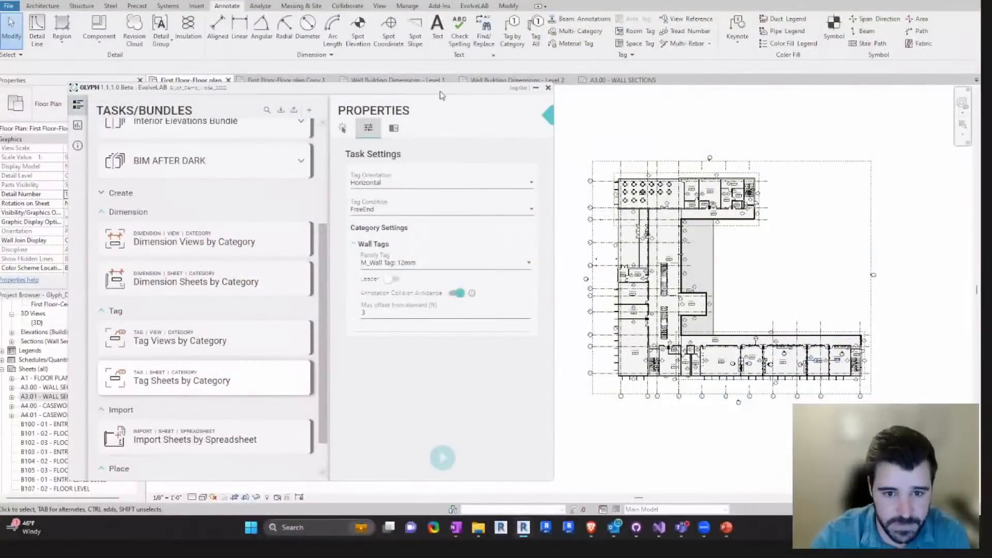
- Reposition the Glyph window and narrow the Properties and Project Browser palettes to show the whole First Floor plan
{"action": "left_click_drag", "start_coordinate": [440, 94], "coordinate": [525, 98]}
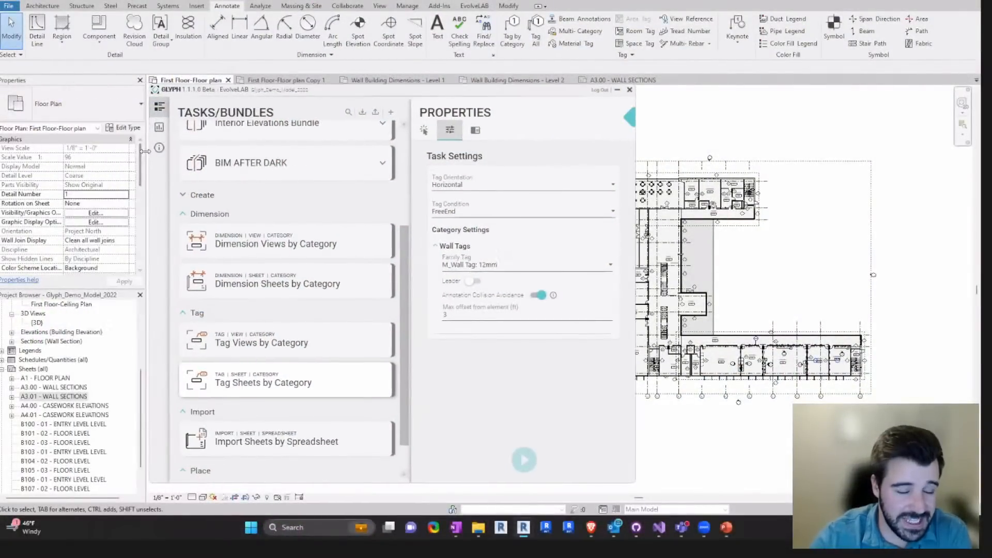
{"action": "left_click_drag", "start_coordinate": [145, 150], "coordinate": [133, 150]}
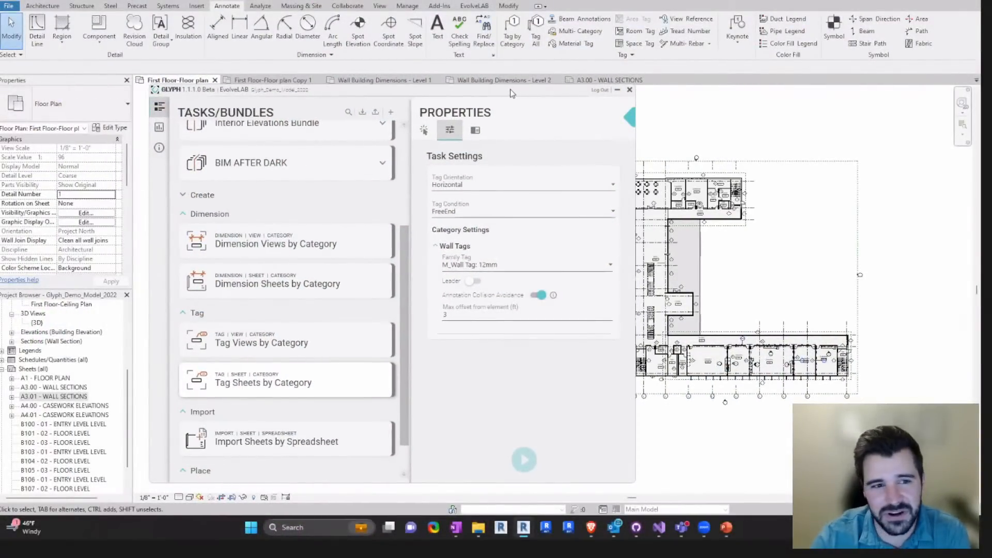
{"action": "left_click_drag", "start_coordinate": [511, 93], "coordinate": [498, 97]}
{"action": "middle_click_drag", "start_coordinate": [697, 145], "coordinate": [764, 141]}
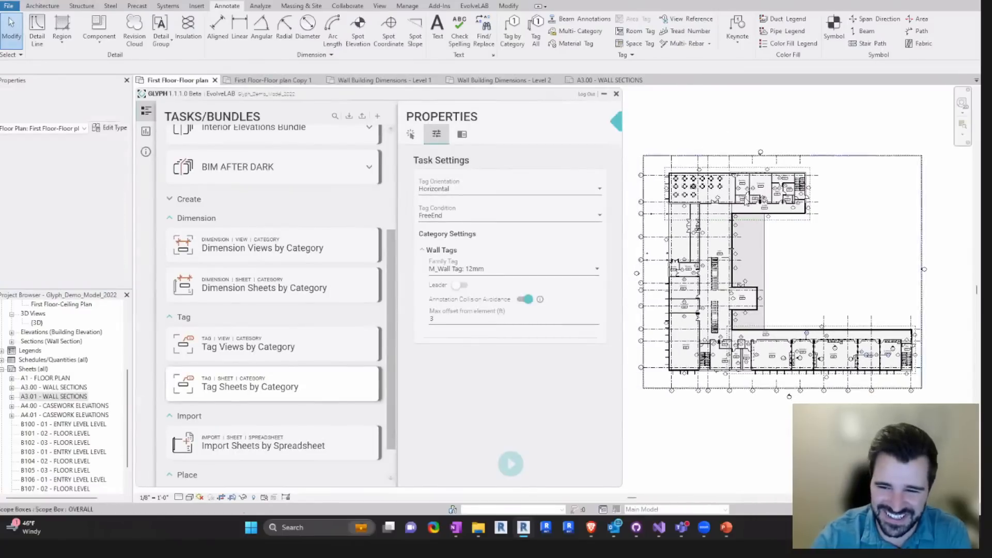
{"action": "scroll", "coordinate": [752, 229], "scroll_direction": "down", "scroll_amount": 1}
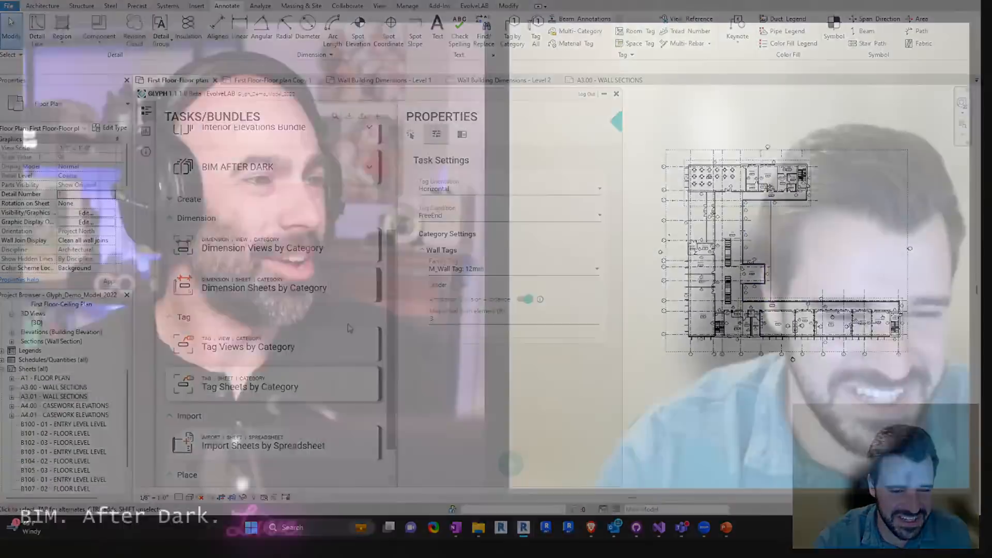
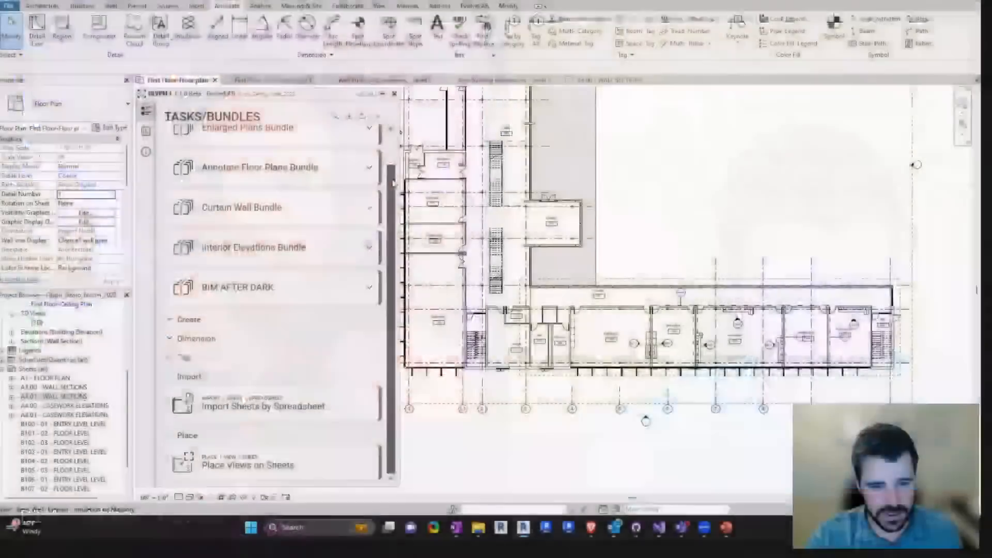
- Expand the Enlarged Plans Bundle and open the room selection of its Create Views by Room task
{"action": "left_click_drag", "start_coordinate": [393, 183], "coordinate": [394, 153]}
{"action": "scroll", "coordinate": [222, 418], "scroll_direction": "down", "scroll_amount": 1}
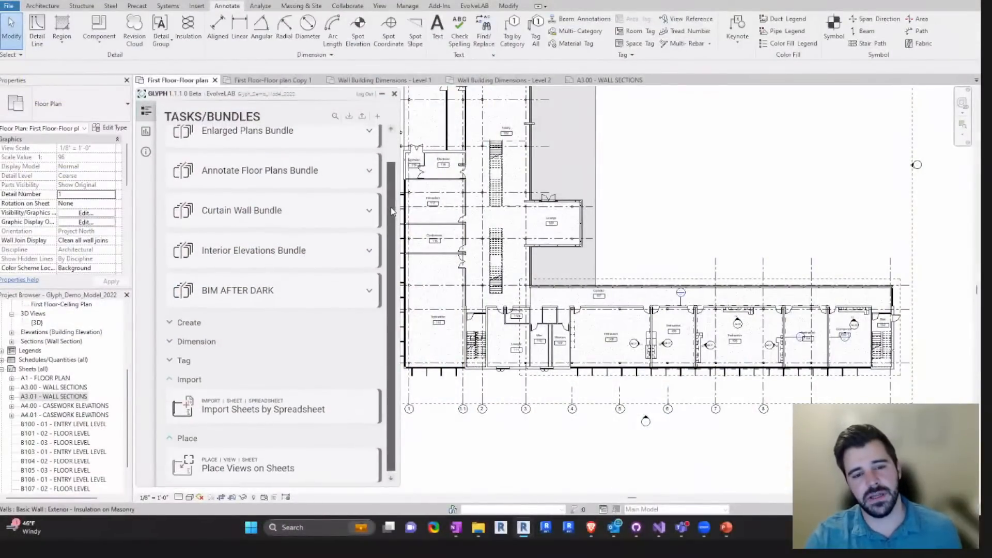
{"action": "scroll", "coordinate": [310, 238], "scroll_direction": "up", "scroll_amount": 1}
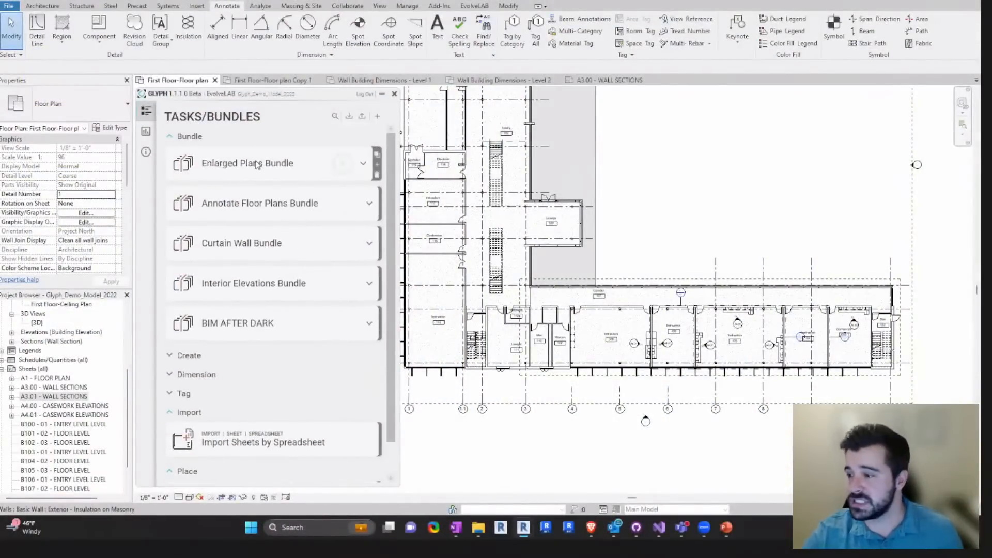
{"action": "left_click", "coordinate": [364, 165]}
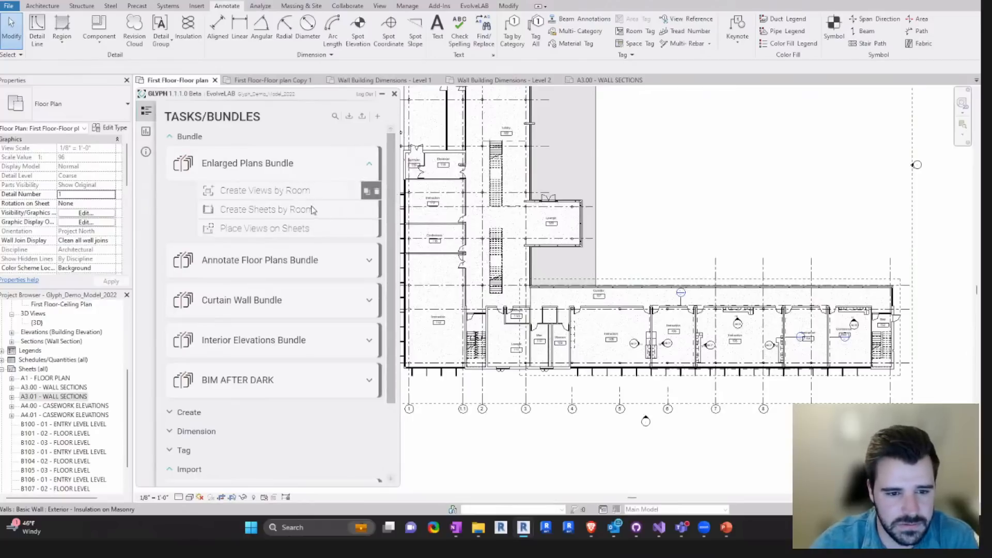
{"action": "middle_click_drag", "start_coordinate": [673, 205], "coordinate": [607, 229]}
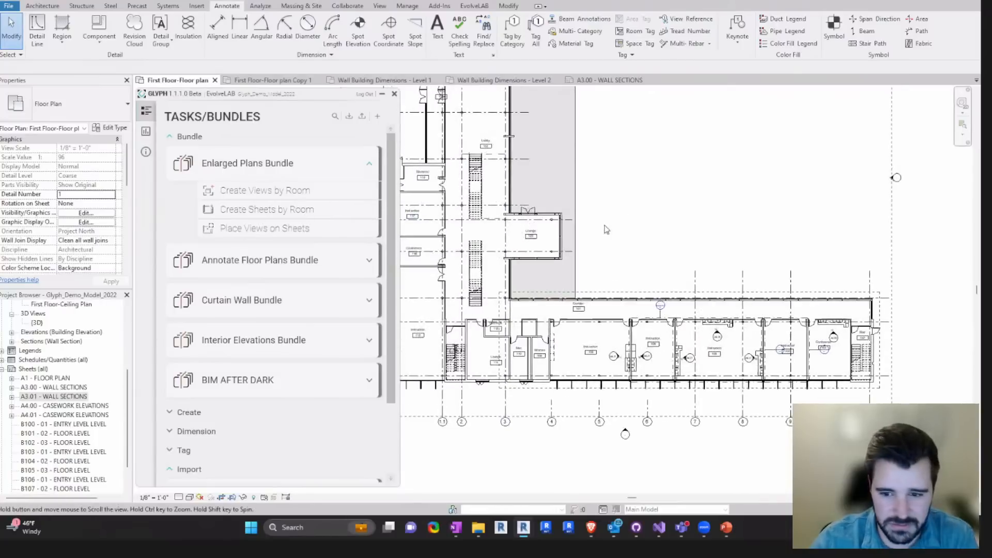
{"action": "middle_click_drag", "start_coordinate": [667, 236], "coordinate": [653, 232]}
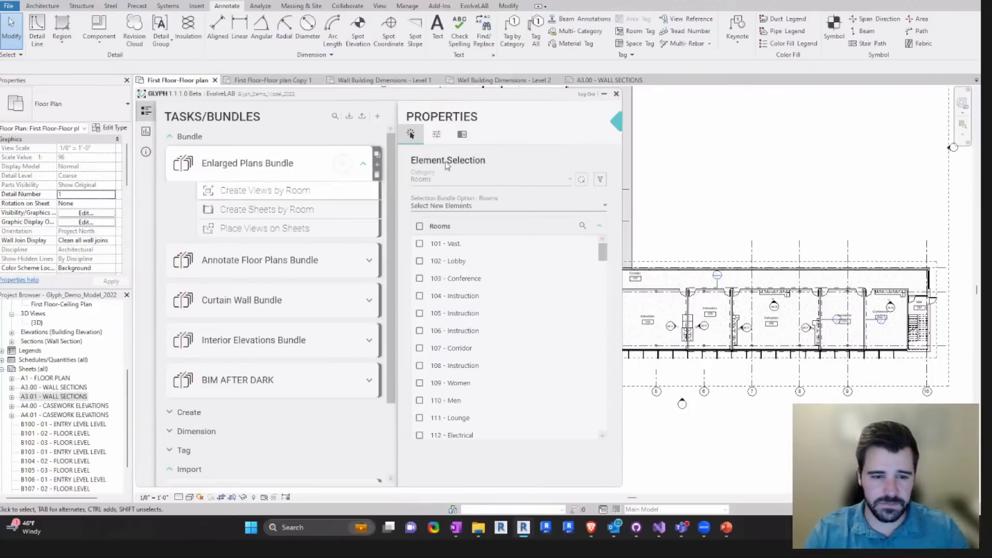
- Pick the Instruction rooms 104, 105 and 106 in the floor plan as the task's elements
{"action": "left_click", "coordinate": [582, 180]}
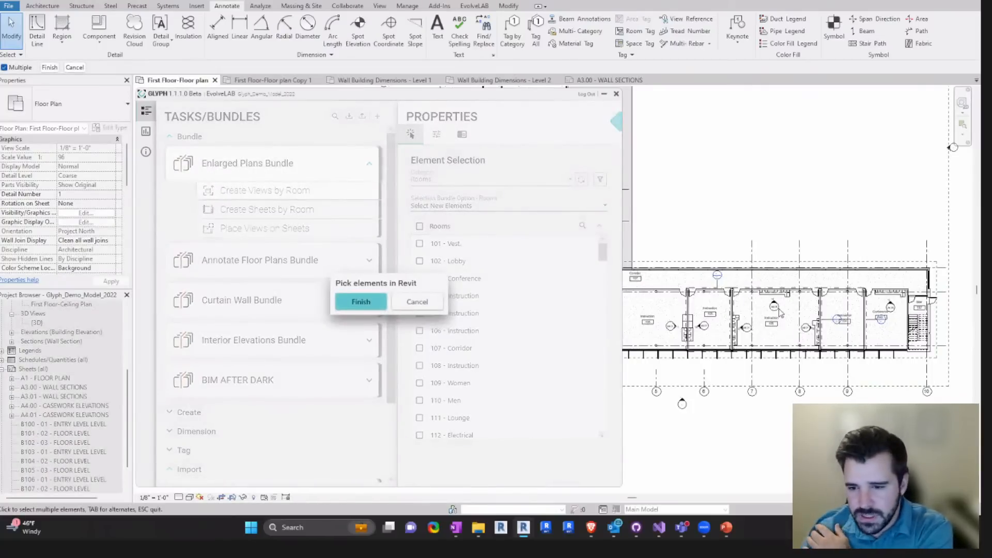
{"action": "left_click", "coordinate": [782, 312]}
{"action": "left_click", "coordinate": [721, 321]}
{"action": "left_click", "coordinate": [828, 315]}
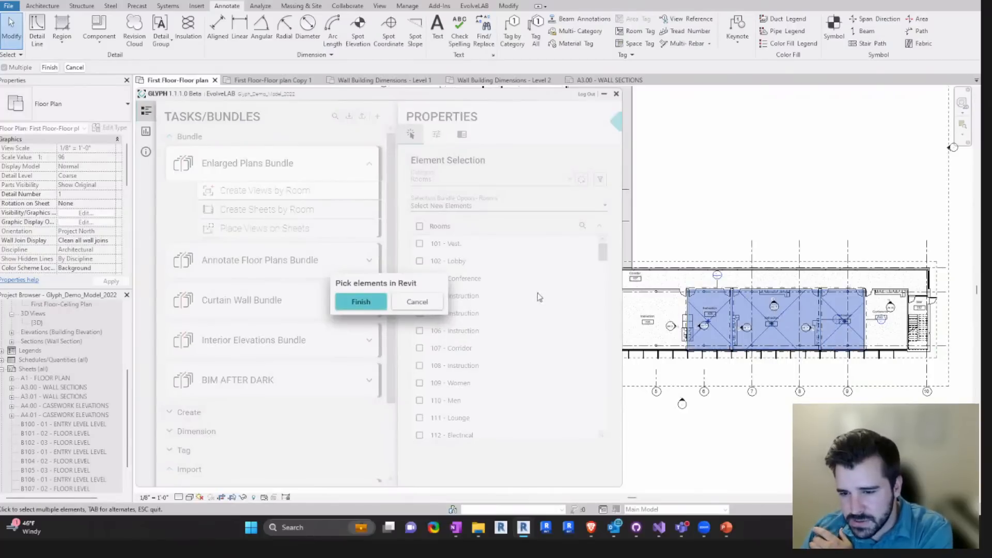
{"action": "left_click", "coordinate": [360, 302]}
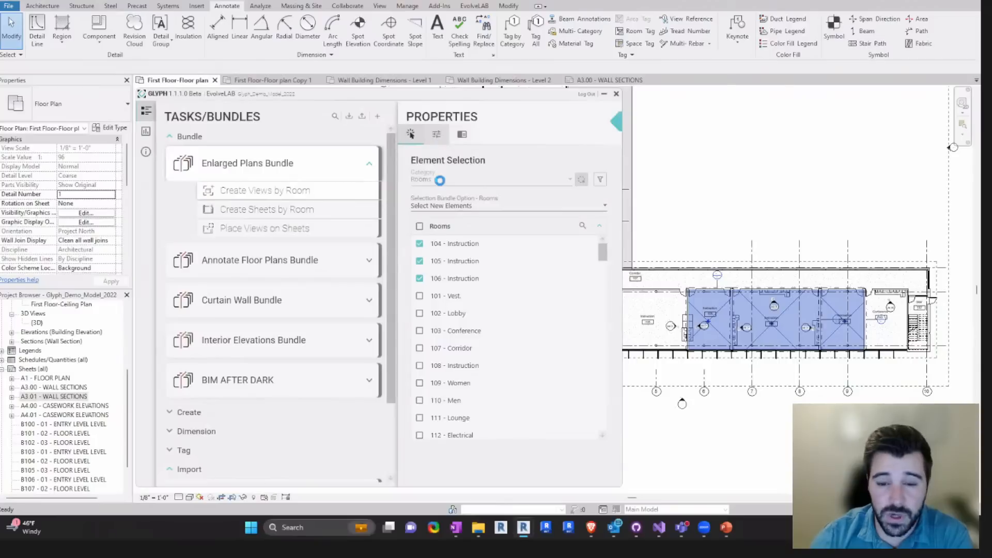
- Review the Create Views by Room settings for floor plans, ceiling plans and elevations
{"action": "left_click", "coordinate": [437, 134]}
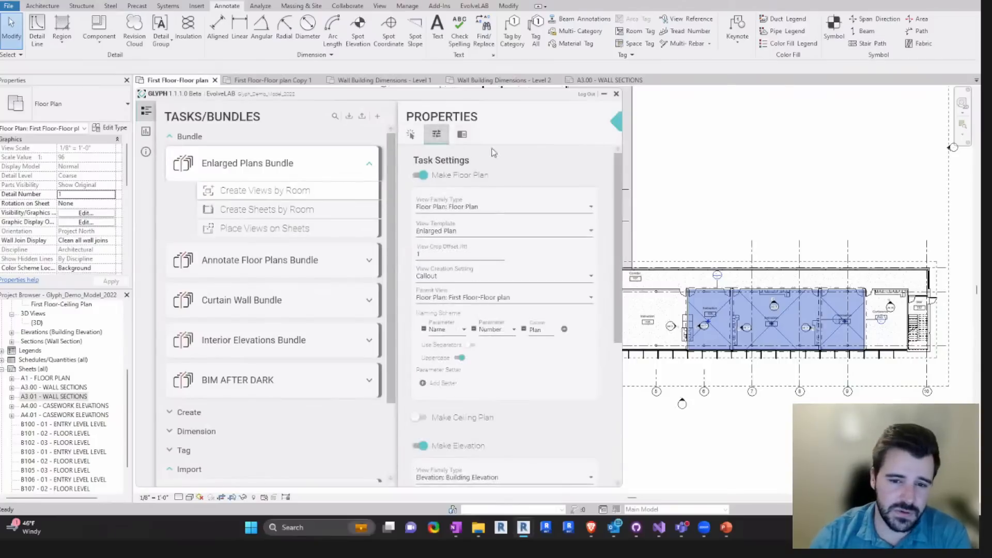
{"action": "scroll", "coordinate": [618, 205], "scroll_direction": "down", "scroll_amount": 10}
{"action": "scroll", "coordinate": [487, 354], "scroll_direction": "up", "scroll_amount": 2}
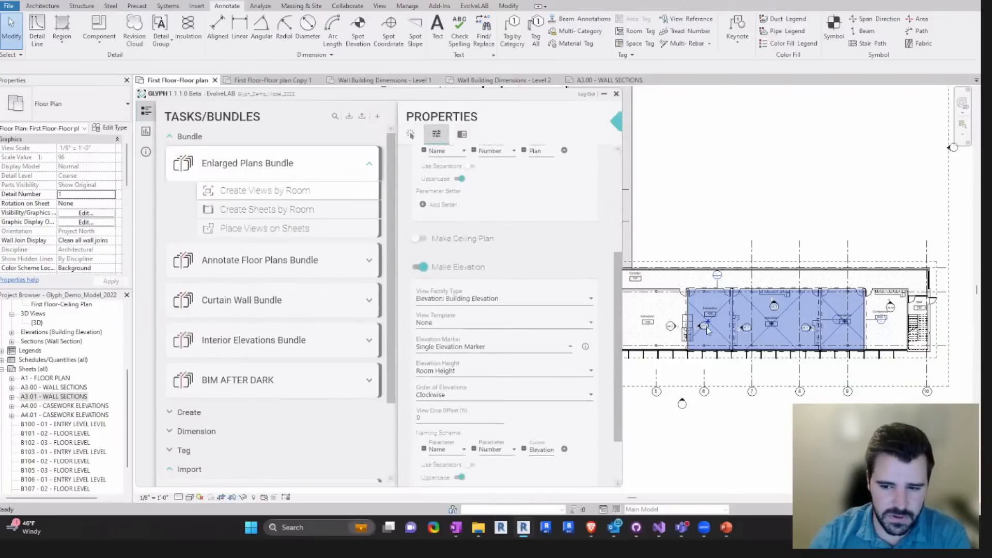
- Check the existing sheet list and run the Enlarged Plans Bundle for the selected rooms
{"action": "mouse_move", "coordinate": [262, 194]}
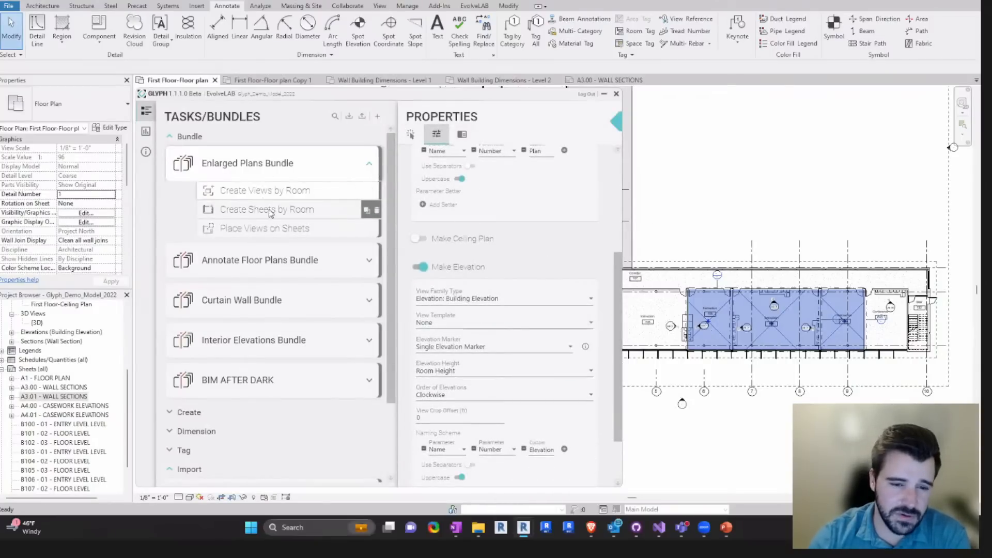
{"action": "left_click_drag", "start_coordinate": [127, 403], "coordinate": [128, 429]}
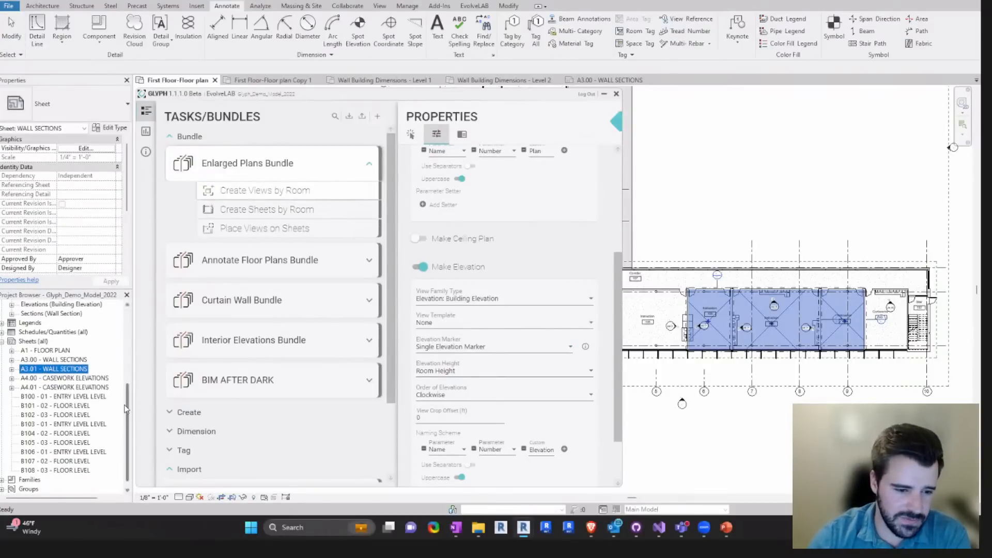
{"action": "left_click_drag", "start_coordinate": [128, 402], "coordinate": [129, 415]}
{"action": "left_click", "coordinate": [411, 135]}
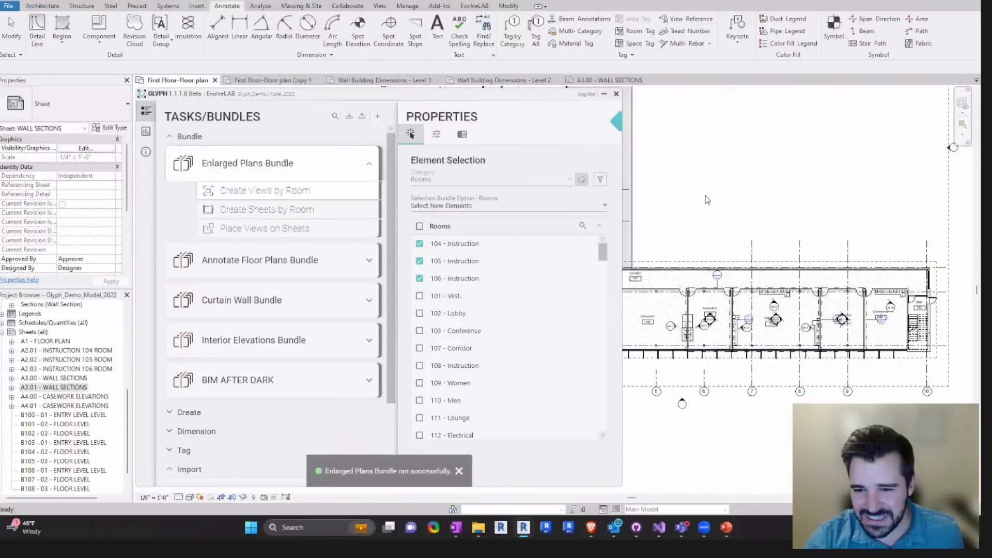
- Open sheet A2.01 - INSTRUCTION 104 ROOM and inspect its enlarged plan and elevations
{"action": "left_click", "coordinate": [99, 351]}
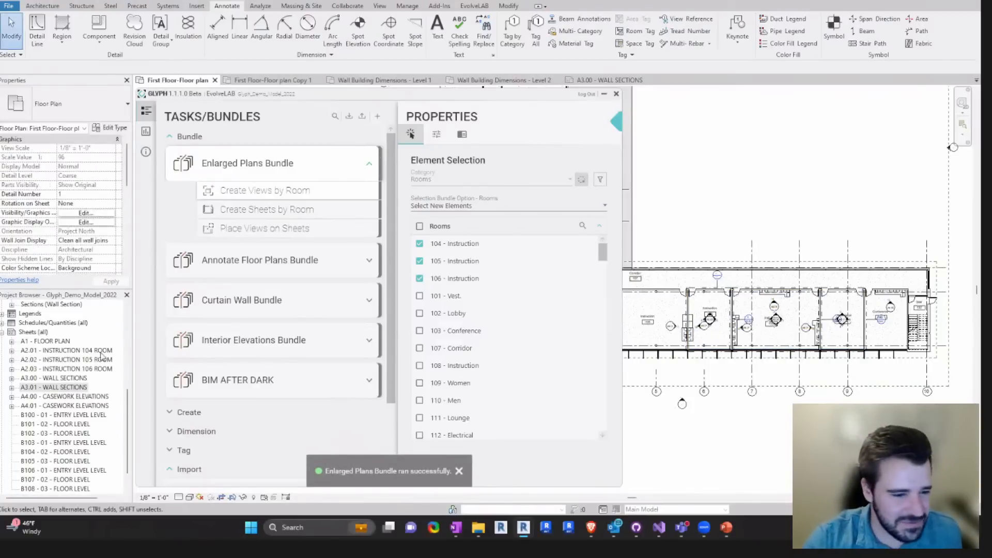
{"action": "left_click", "coordinate": [45, 369], "text": "shift"}
{"action": "left_click", "coordinate": [51, 355]}
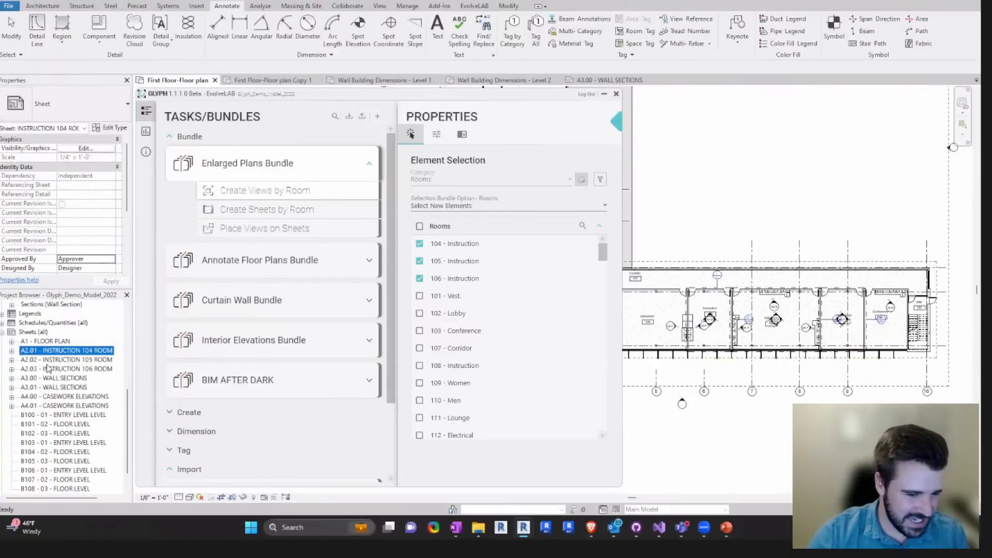
{"action": "double_click", "coordinate": [54, 356]}
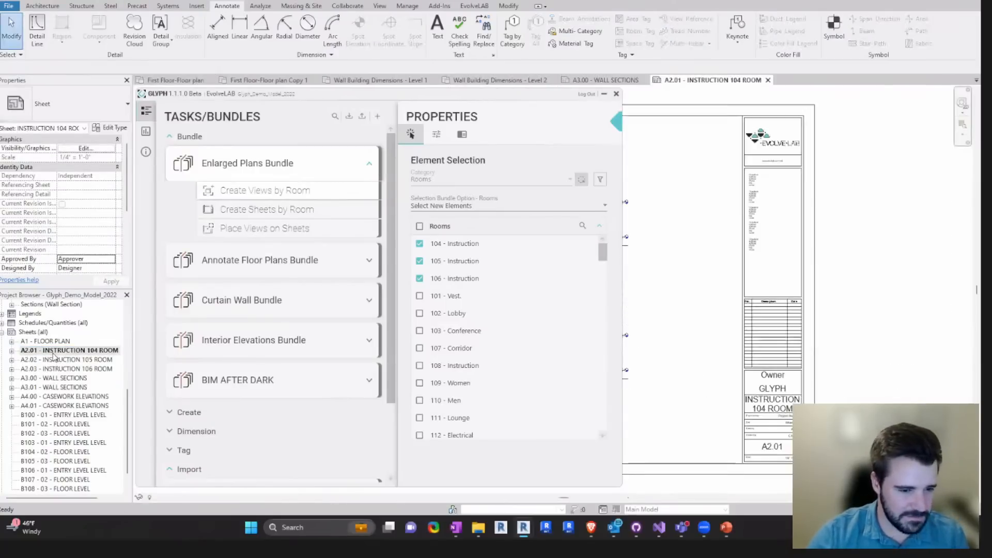
{"action": "middle_click_drag", "start_coordinate": [710, 294], "coordinate": [877, 262]}
{"action": "scroll", "coordinate": [729, 274], "scroll_direction": "down", "scroll_amount": 2}
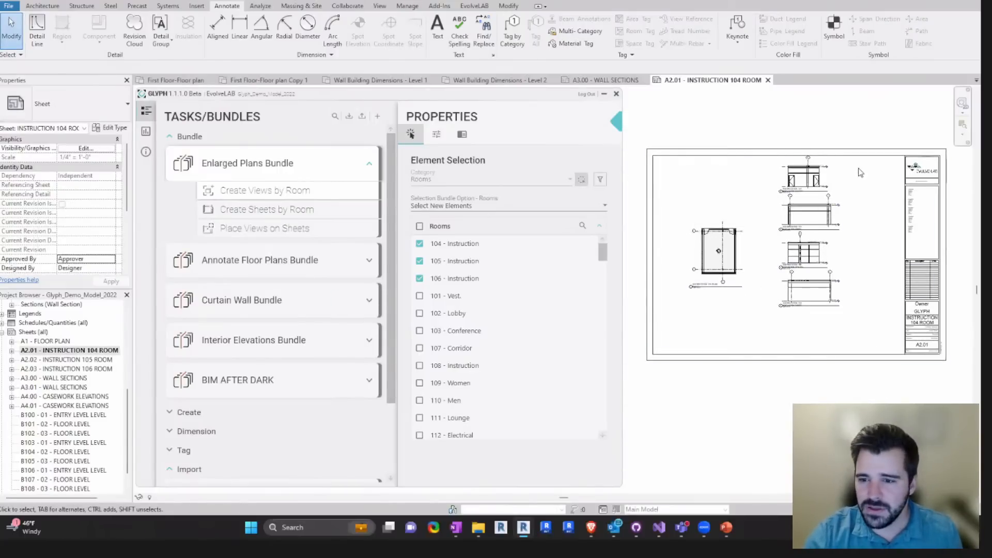
{"action": "left_click_drag", "start_coordinate": [859, 169], "coordinate": [700, 282]}
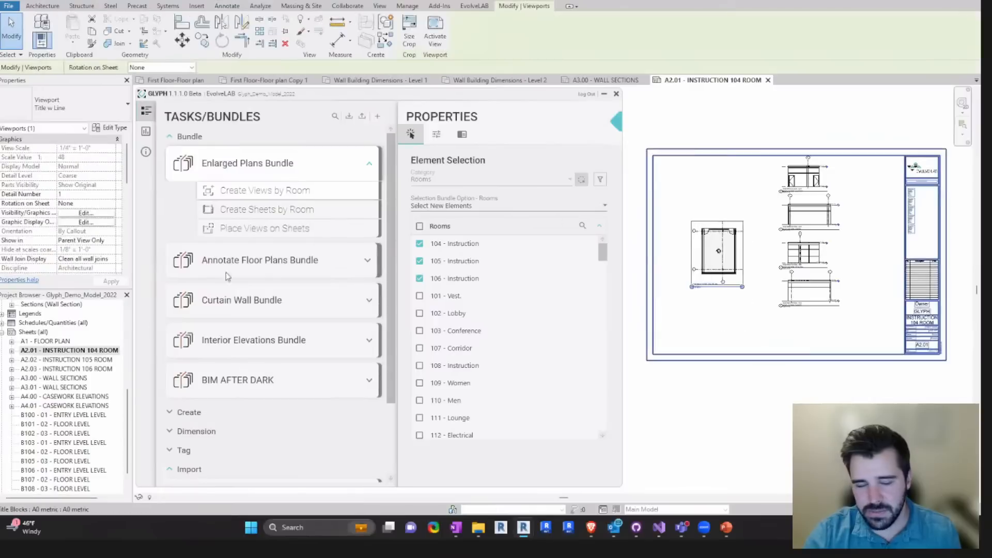
- Open sheets A2.02 - INSTRUCTION 105 ROOM and A2.03 - INSTRUCTION 106 ROOM and inspect their view layouts
{"action": "double_click", "coordinate": [72, 360]}
{"action": "scroll", "coordinate": [790, 249], "scroll_direction": "down", "scroll_amount": 2}
{"action": "middle_click_drag", "start_coordinate": [723, 265], "coordinate": [896, 250]}
{"action": "double_click", "coordinate": [67, 369]}
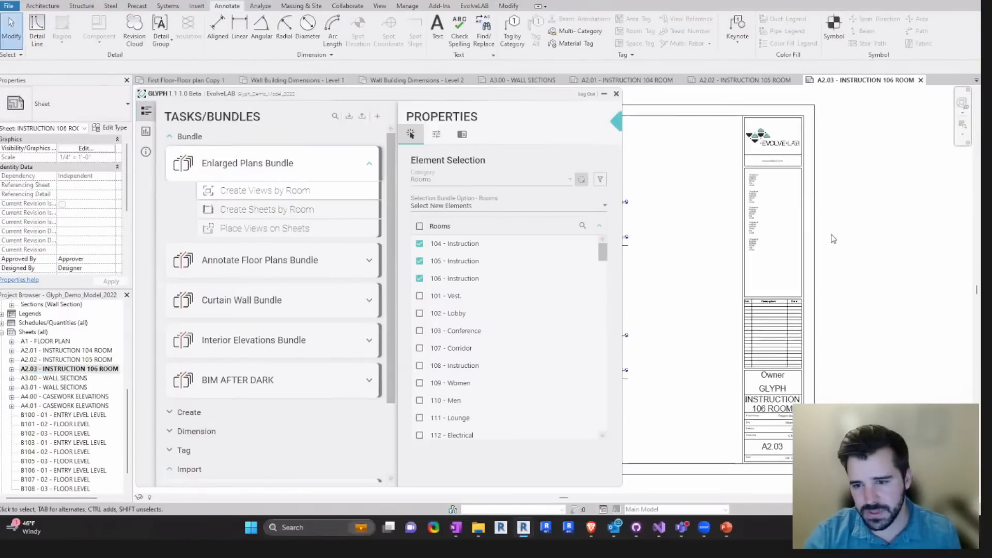
{"action": "scroll", "coordinate": [742, 253], "scroll_direction": "down", "scroll_amount": 2}
{"action": "middle_click_drag", "start_coordinate": [882, 308], "coordinate": [841, 317]}
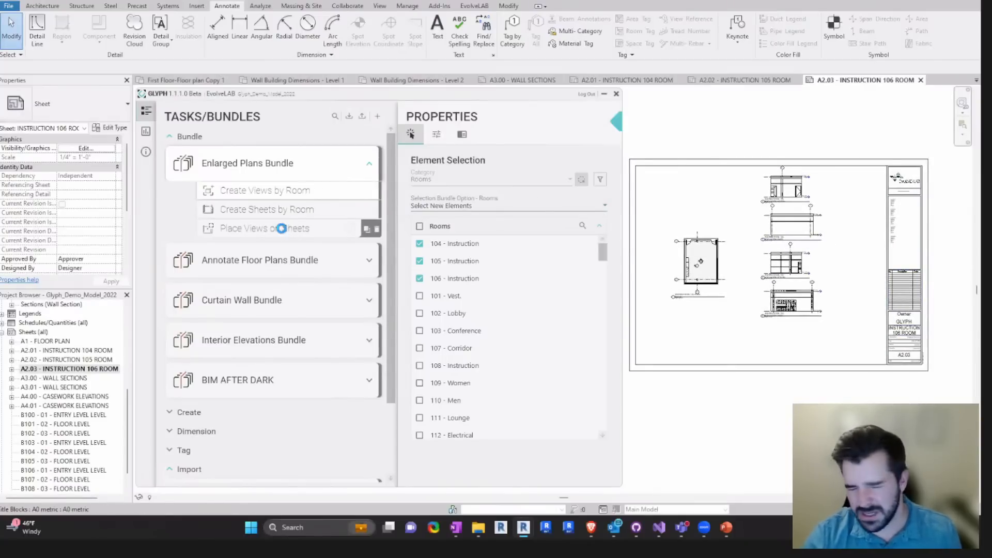
- Open the Place Views on Sheets settings, select the 2 Column Layout's Floor Plan zone, and arrange the Glyph window beside the sheet
{"action": "middle_click_drag", "start_coordinate": [755, 203], "coordinate": [741, 179]}
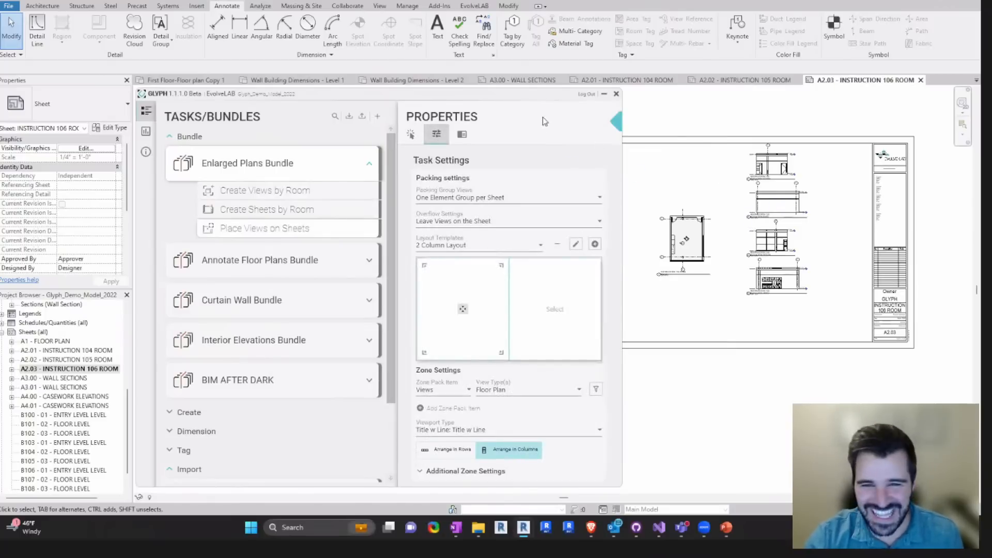
{"action": "left_click", "coordinate": [441, 308]}
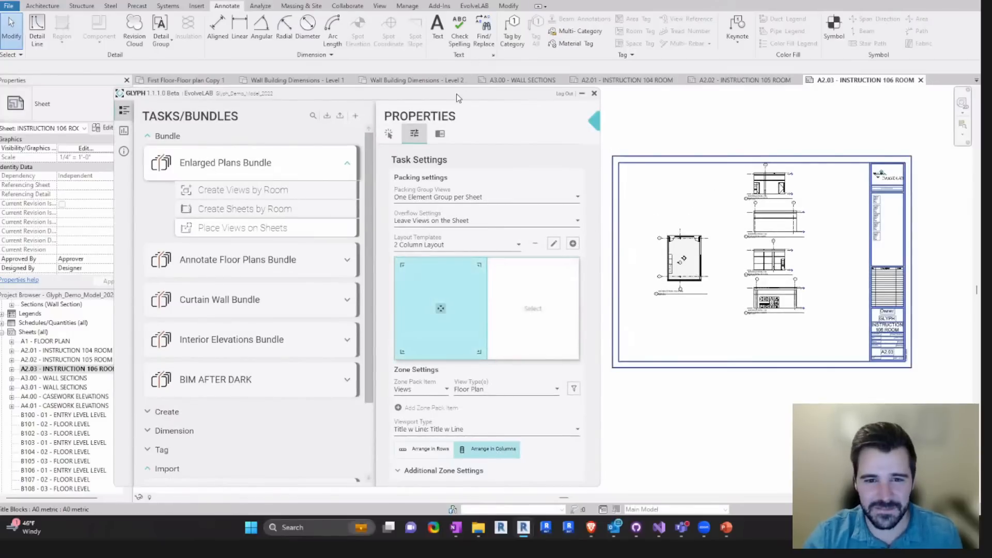
{"action": "left_click_drag", "start_coordinate": [458, 88], "coordinate": [460, 86]}
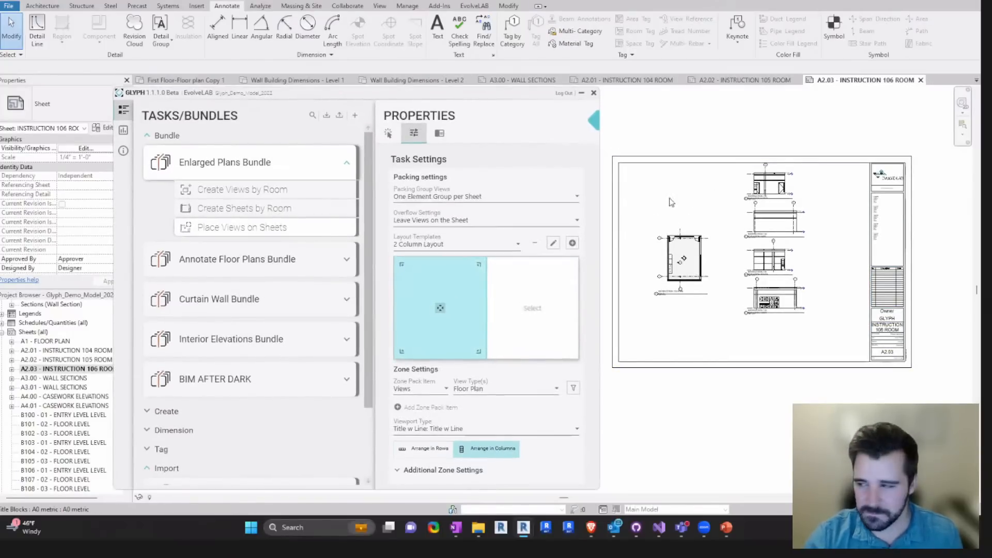
{"action": "middle_click_drag", "start_coordinate": [698, 207], "coordinate": [691, 207]}
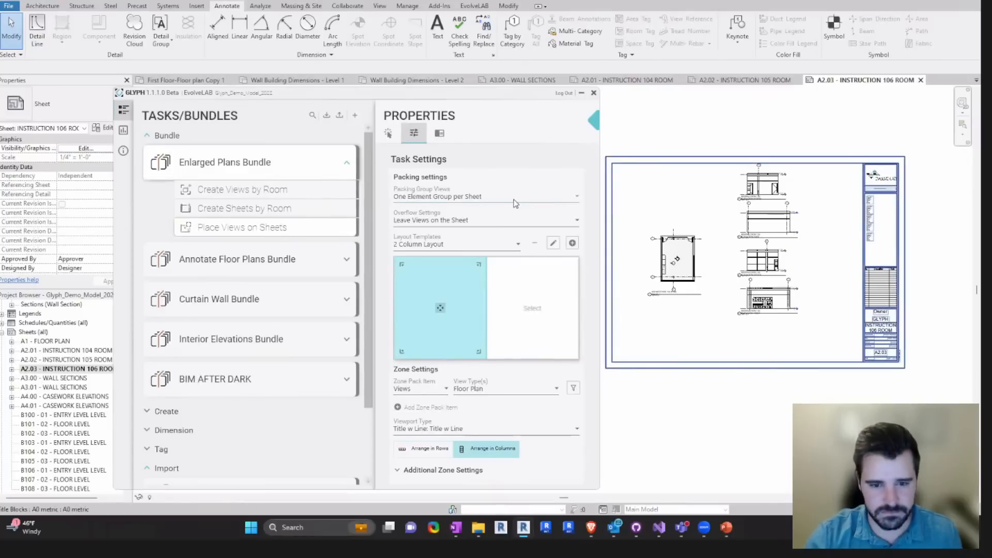
- Check the packing options for element groups per sheet and expand the Interior Elevations Bundle to view its tasks
{"action": "left_click", "coordinate": [475, 198]}
{"action": "left_click", "coordinate": [423, 214]}
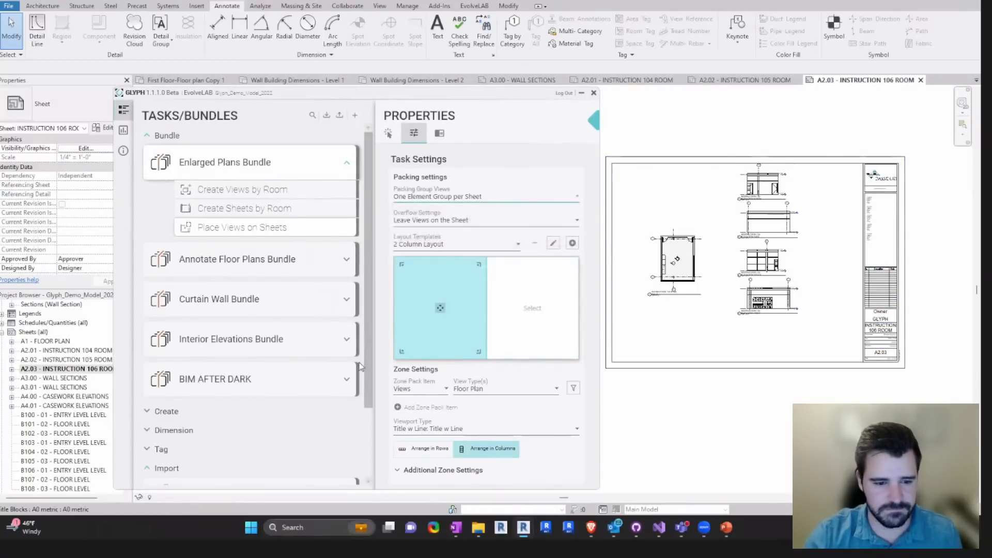
{"action": "left_click", "coordinate": [444, 197]}
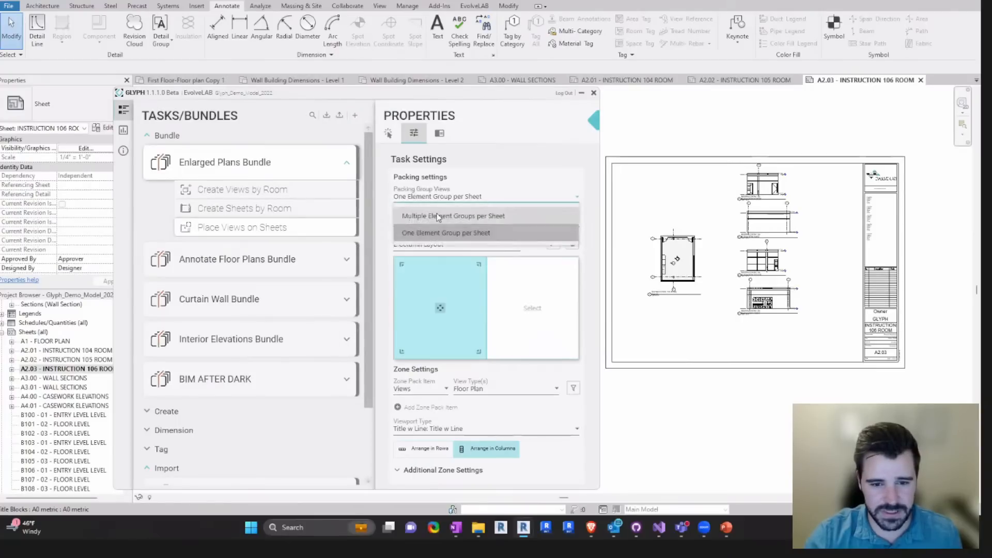
{"action": "left_click", "coordinate": [518, 120]}
{"action": "left_click", "coordinate": [340, 338]}
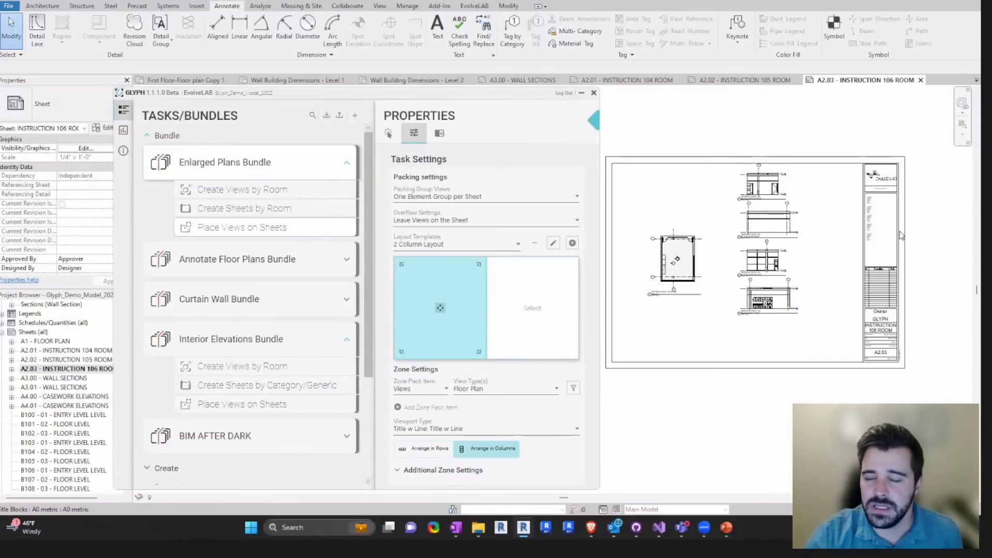
{"action": "middle_click_drag", "start_coordinate": [724, 217], "coordinate": [725, 207]}
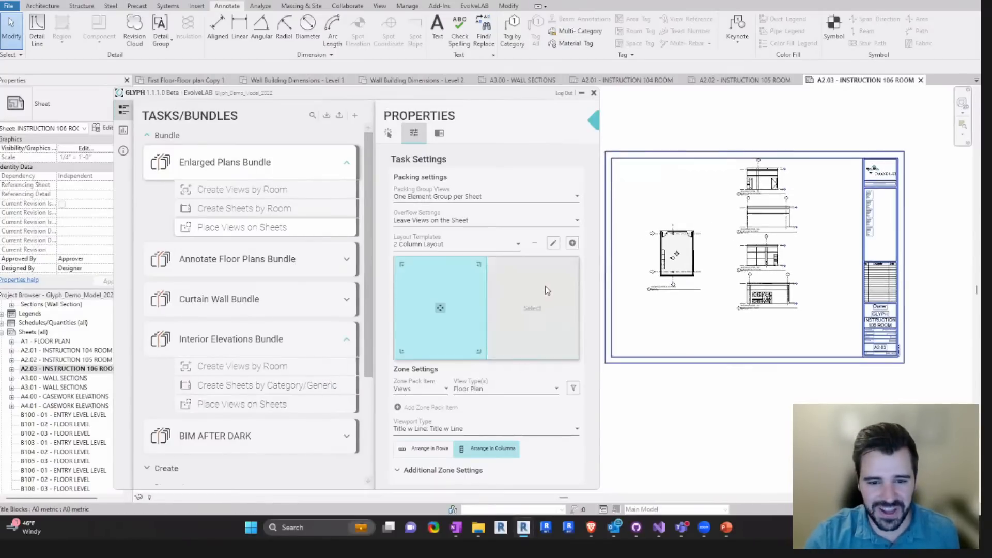
- Switch between both zones of the 2 Column Layout to compare their settings, ending on the Floor Plan zone
{"action": "left_click_drag", "start_coordinate": [493, 95], "coordinate": [488, 93]}
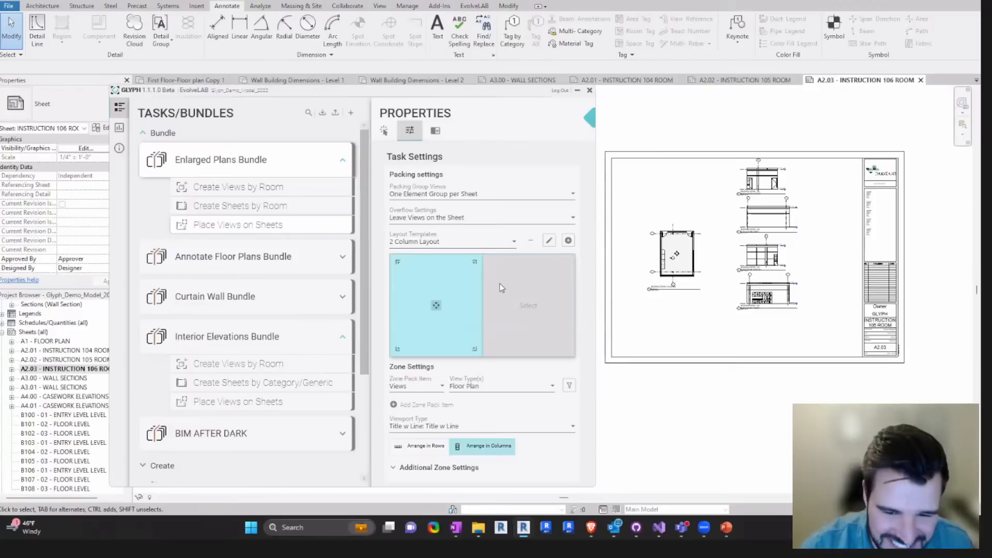
{"action": "left_click", "coordinate": [515, 283]}
{"action": "left_click", "coordinate": [457, 272]}
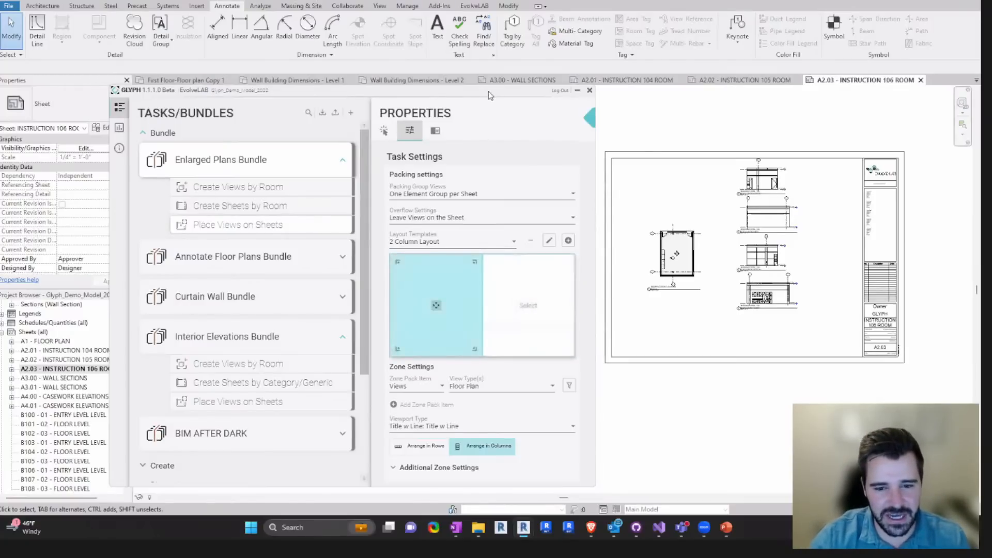
{"action": "left_click_drag", "start_coordinate": [488, 91], "coordinate": [491, 85]}
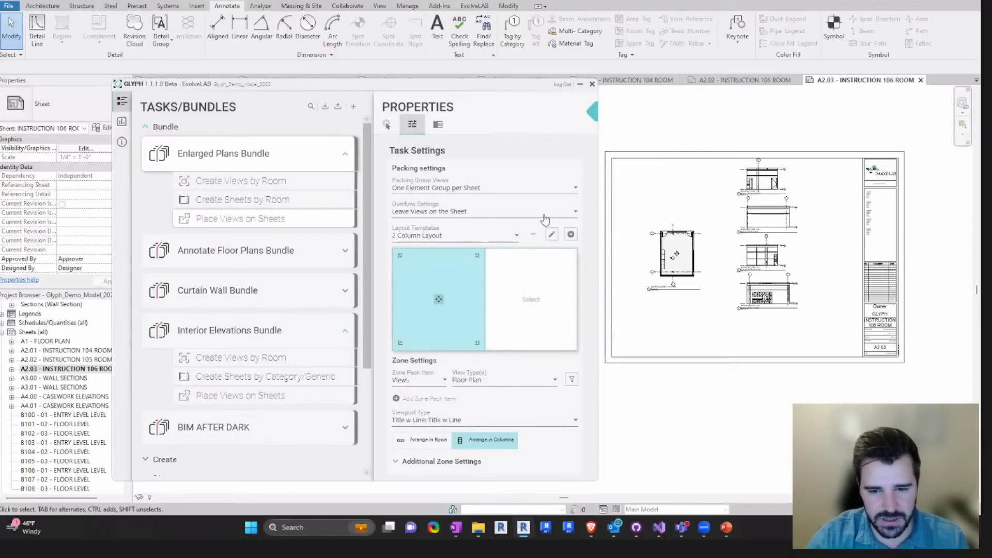
- Remove the column splitter from the 2 Column Layout in the layout editor and select the resulting single zone
{"action": "left_click", "coordinate": [551, 233]}
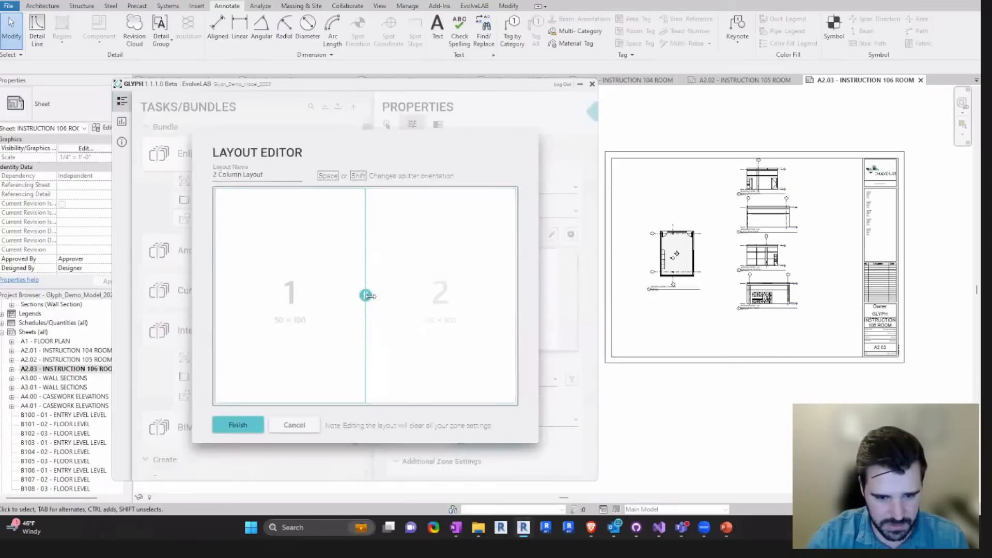
{"action": "left_click", "coordinate": [367, 296]}
{"action": "left_click", "coordinate": [239, 427]}
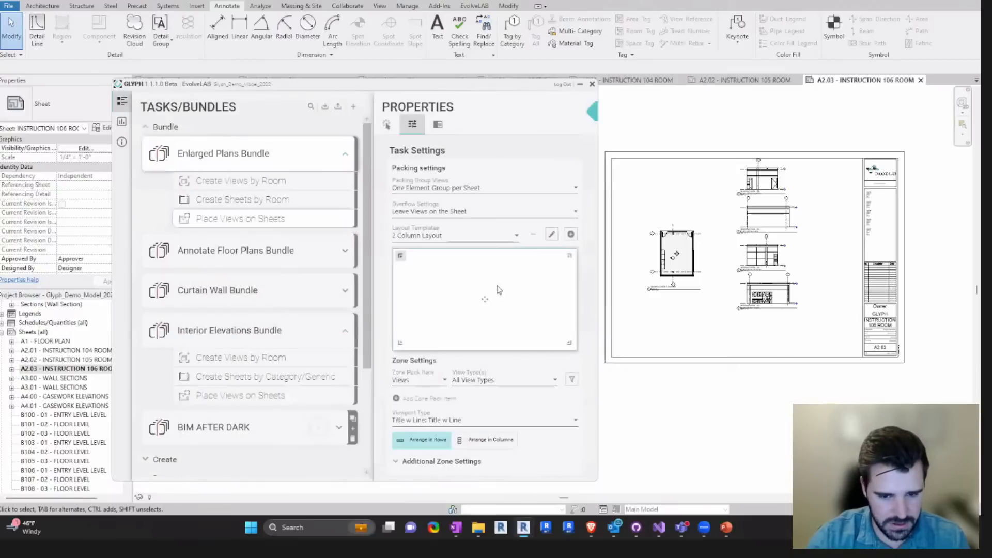
{"action": "left_click", "coordinate": [499, 290]}
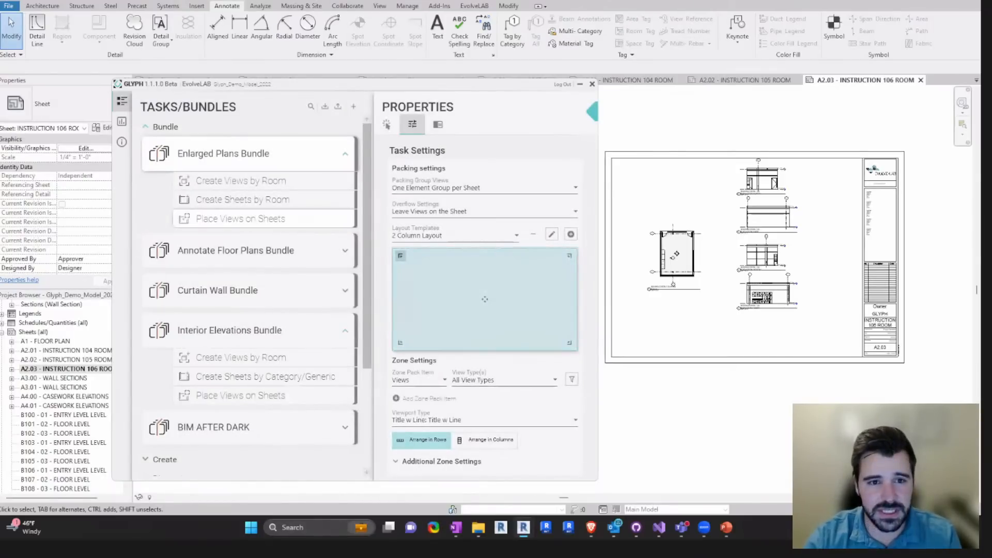
{"action": "key", "text": "super+shift+s"}
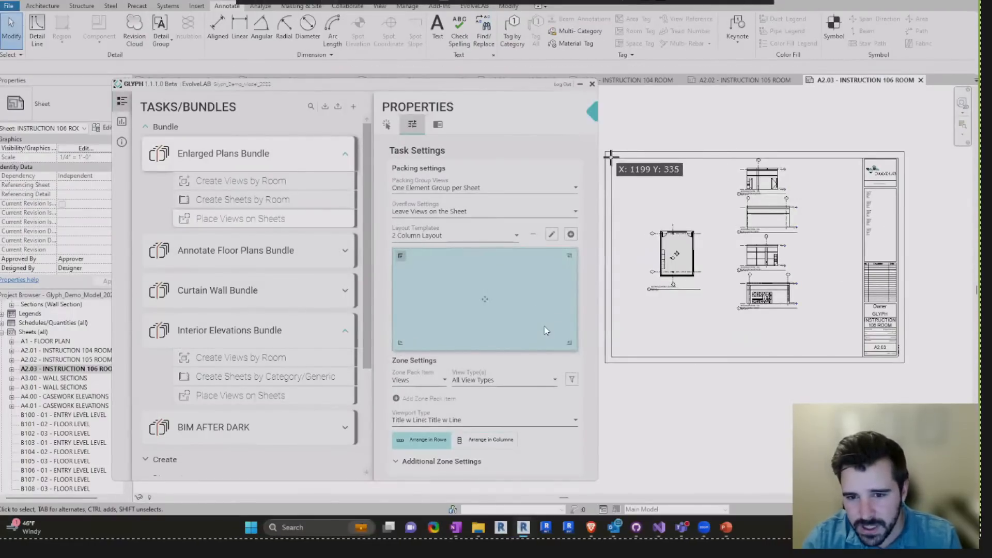
{"action": "left_click_drag", "start_coordinate": [610, 157], "coordinate": [863, 356]}
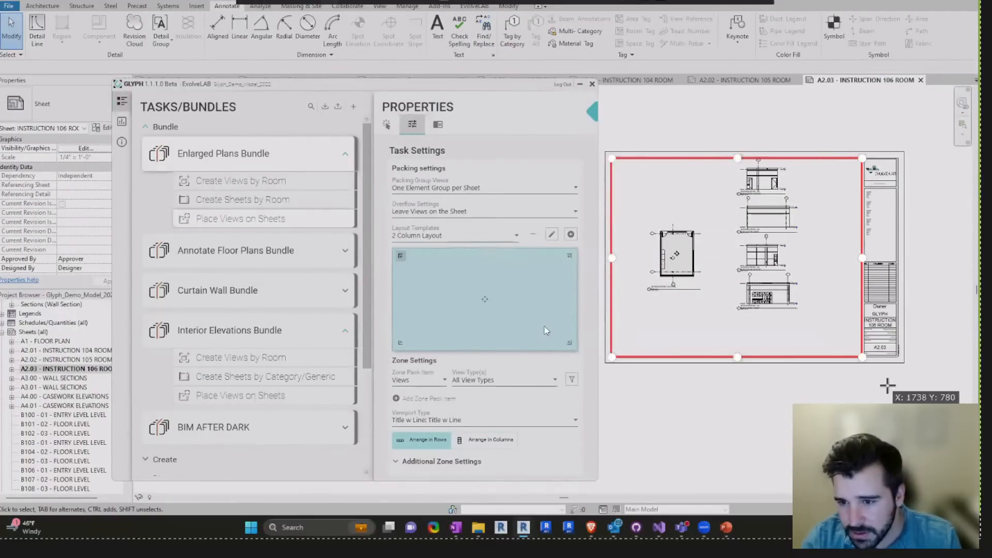
{"action": "key", "text": "Escape"}
{"action": "key", "text": "Escape"}
{"action": "key", "text": "Escape"}
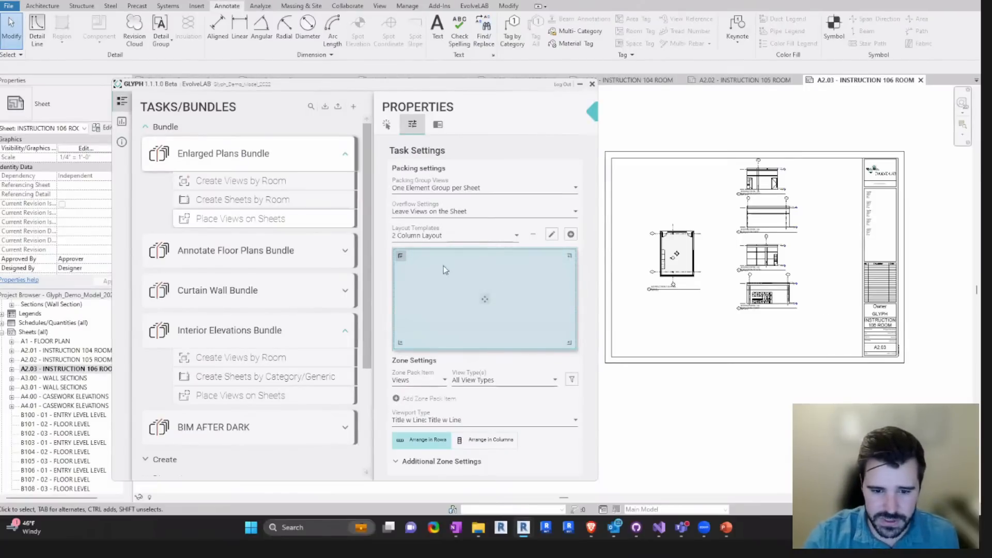
- Split the 2 Column Layout into a full-height zone 38 wide and two stacked zones of about equal height beside it
{"action": "left_click", "coordinate": [552, 235]}
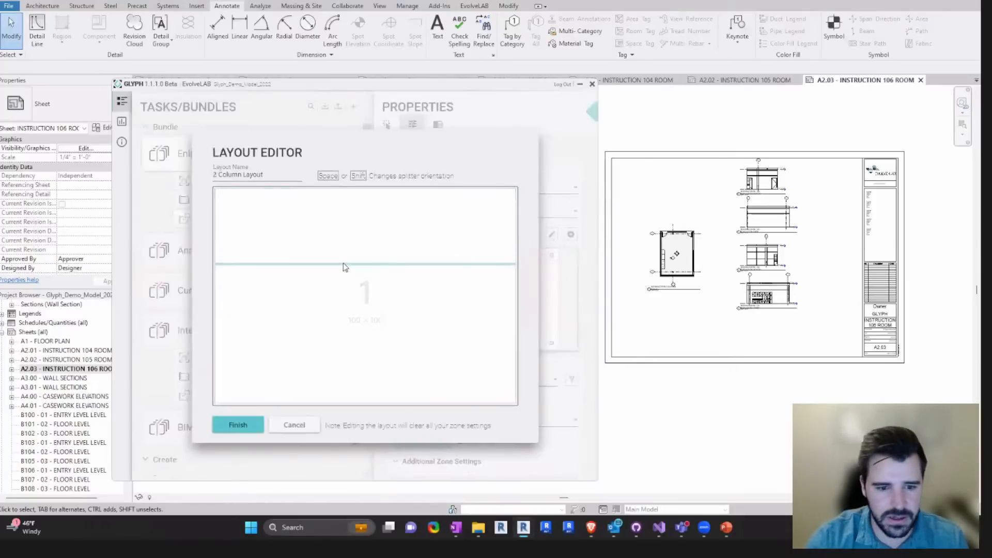
{"action": "key", "text": "space"}
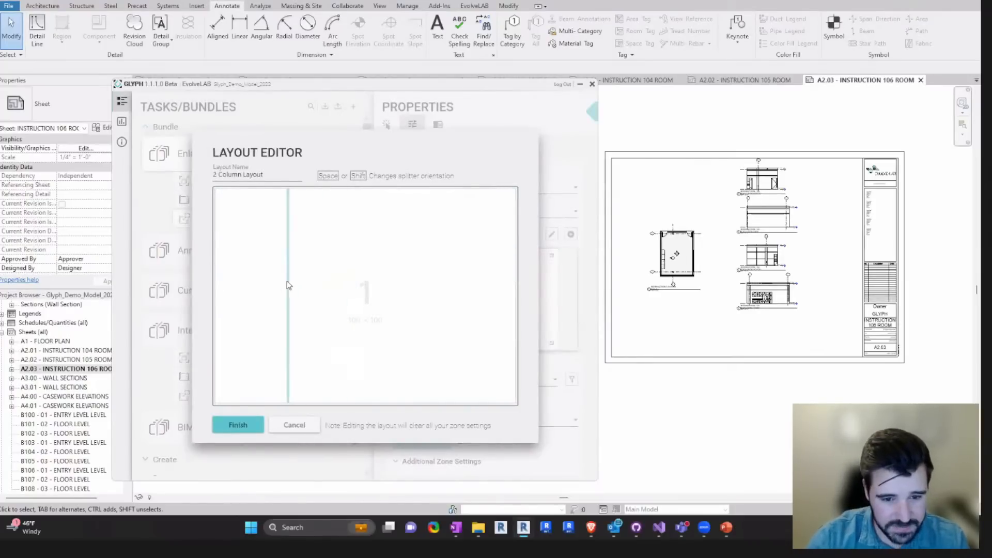
{"action": "left_click", "coordinate": [332, 282]}
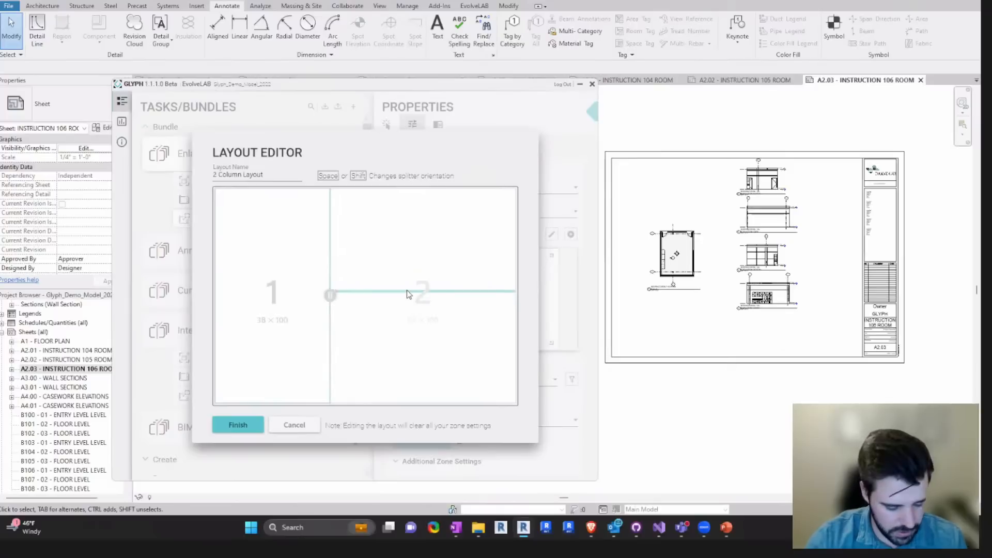
{"action": "key", "text": "space"}
{"action": "key", "text": "space"}
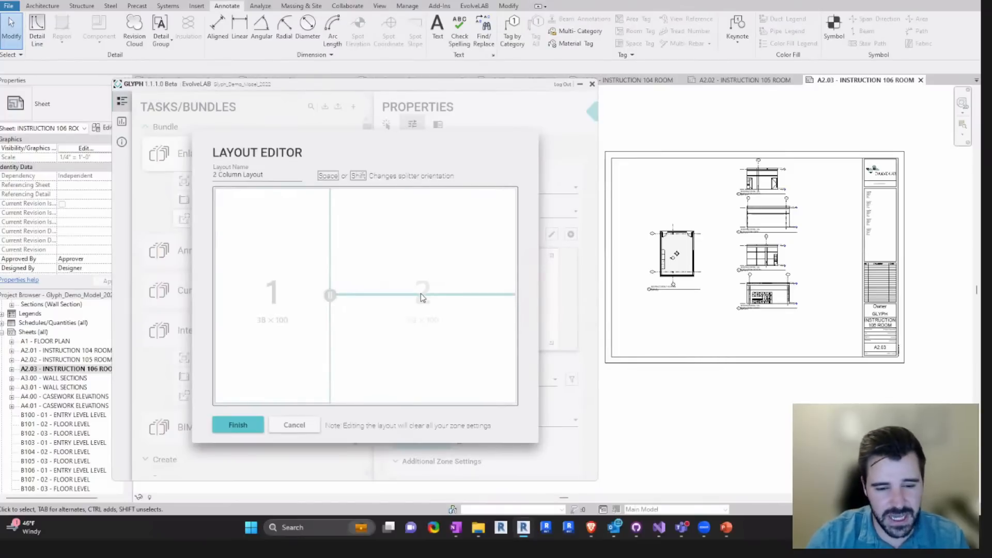
{"action": "left_click", "coordinate": [420, 292]}
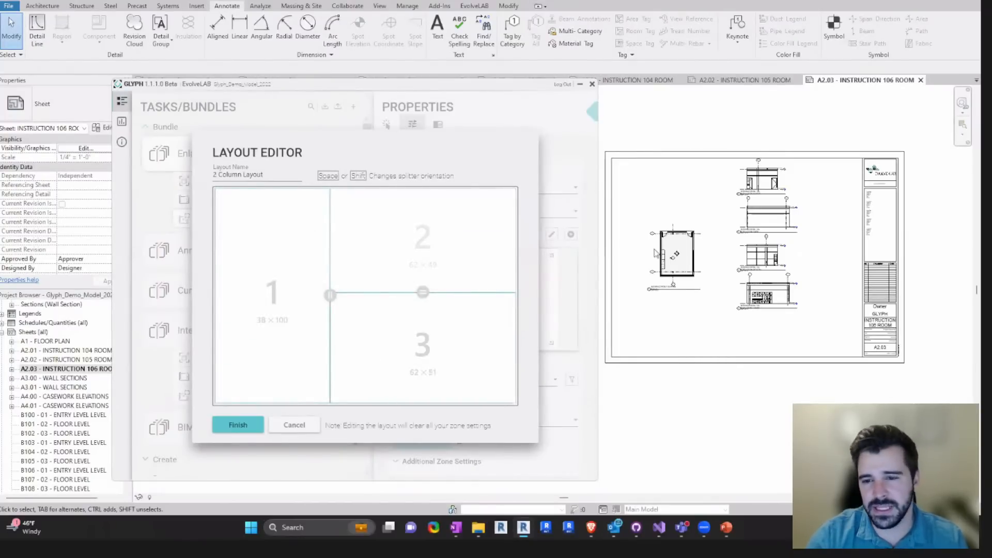
{"action": "left_click", "coordinate": [238, 426]}
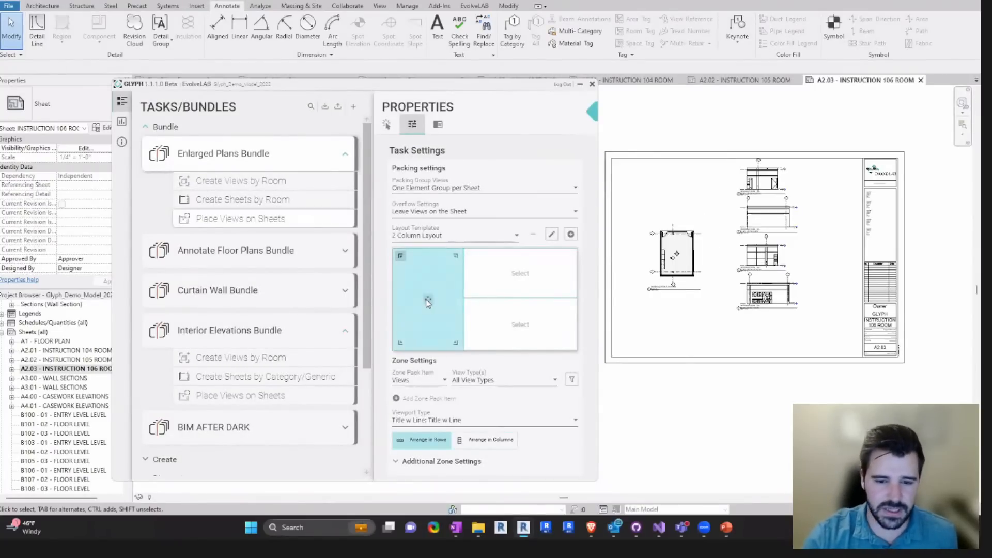
- Set the full-height zone's view type to Floor Plan
{"action": "left_click", "coordinate": [525, 381]}
{"action": "scroll", "coordinate": [508, 207], "scroll_direction": "down", "scroll_amount": 1}
{"action": "scroll", "coordinate": [508, 187], "scroll_direction": "up", "scroll_amount": 1}
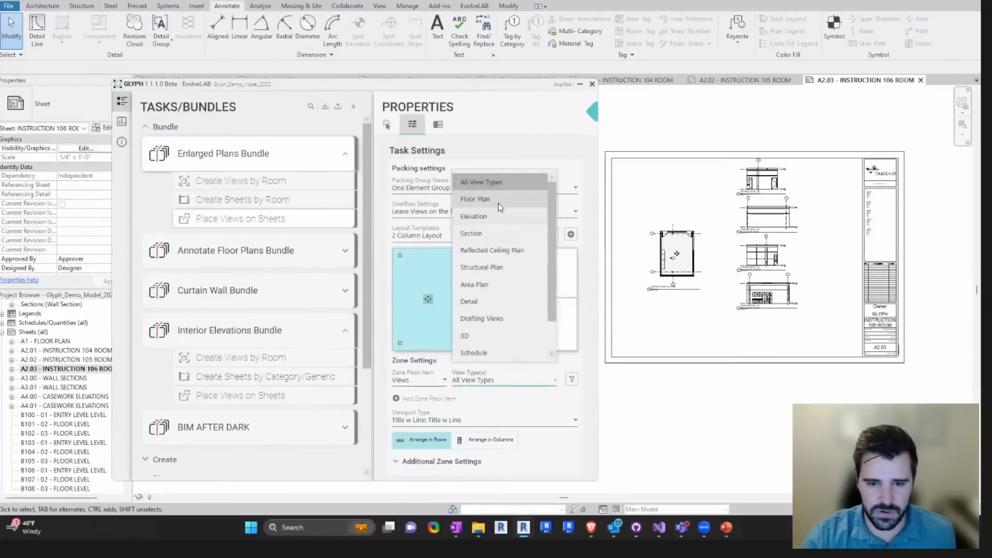
{"action": "left_click", "coordinate": [498, 202]}
- Set the upper stacked zone's view type to Reflected Ceiling Plan
{"action": "left_click", "coordinate": [530, 273]}
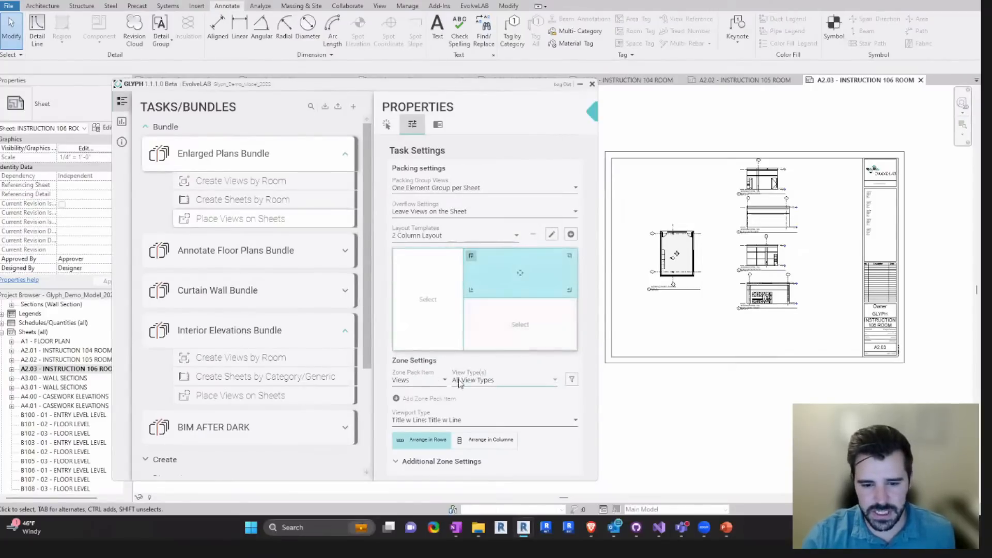
{"action": "left_click", "coordinate": [496, 380]}
{"action": "scroll", "coordinate": [502, 237], "scroll_direction": "down", "scroll_amount": 1}
{"action": "scroll", "coordinate": [500, 223], "scroll_direction": "up", "scroll_amount": 1}
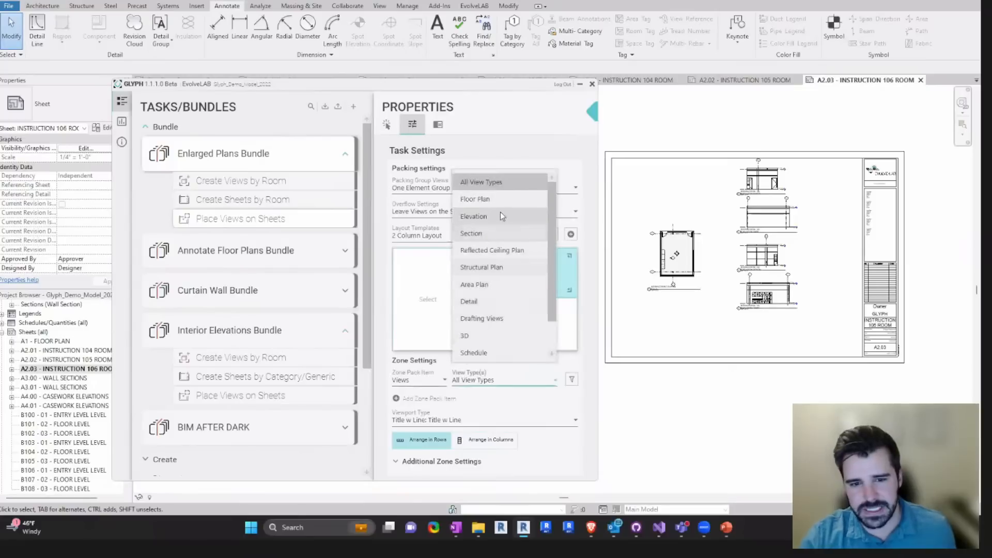
{"action": "left_click", "coordinate": [500, 251]}
- Set the lower stacked zone's view type to Elevation
{"action": "left_click", "coordinate": [507, 335]}
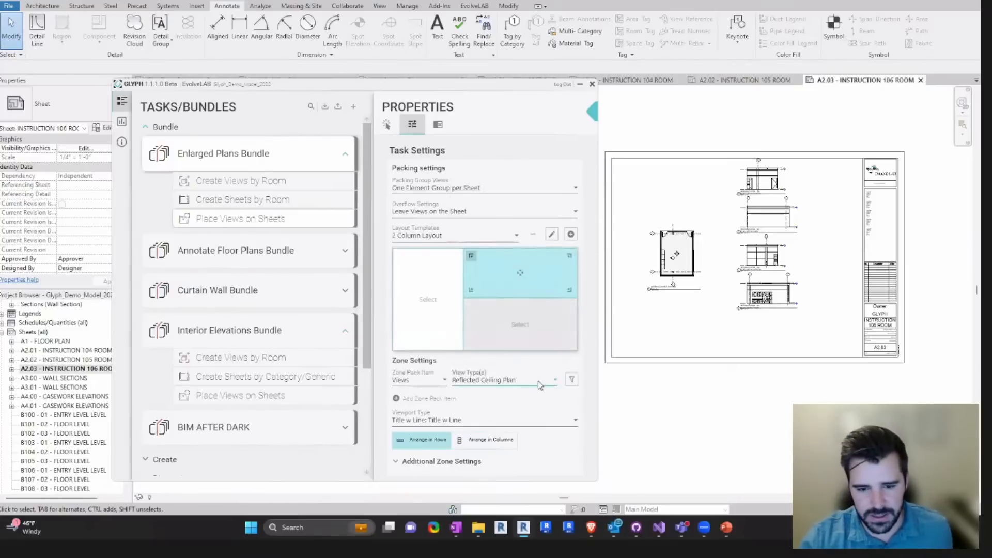
{"action": "left_click", "coordinate": [496, 380]}
{"action": "scroll", "coordinate": [490, 187], "scroll_direction": "down", "scroll_amount": 1}
{"action": "left_click", "coordinate": [491, 187]}
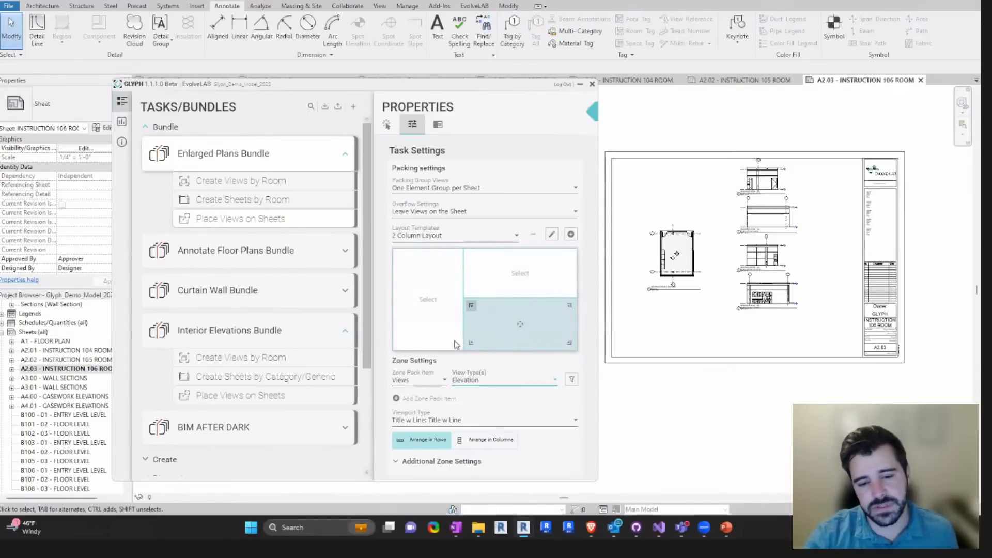
- Check which pack item types the Elevation zone can hold, keeping Views
{"action": "left_click", "coordinate": [418, 380]}
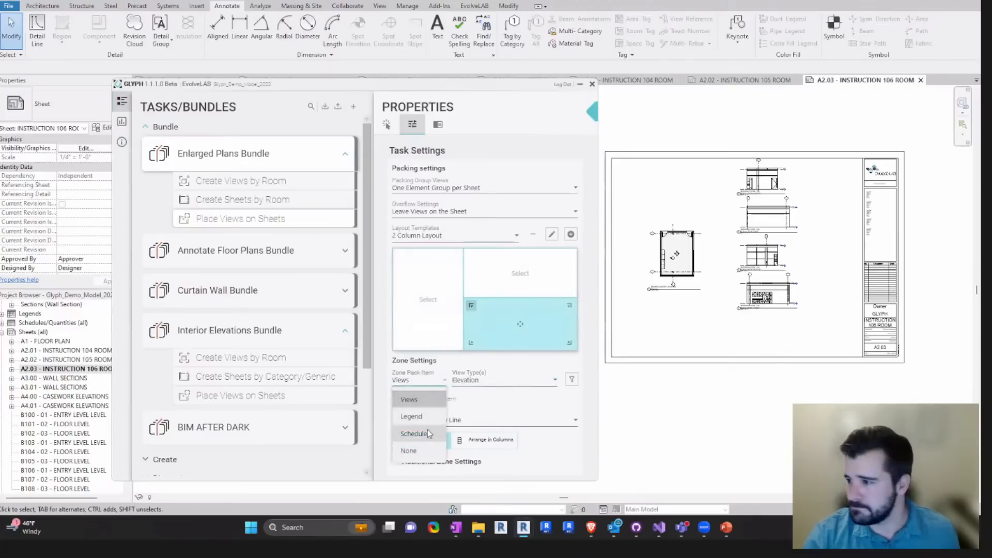
{"action": "left_click", "coordinate": [594, 320]}
{"action": "left_click", "coordinate": [442, 380]}
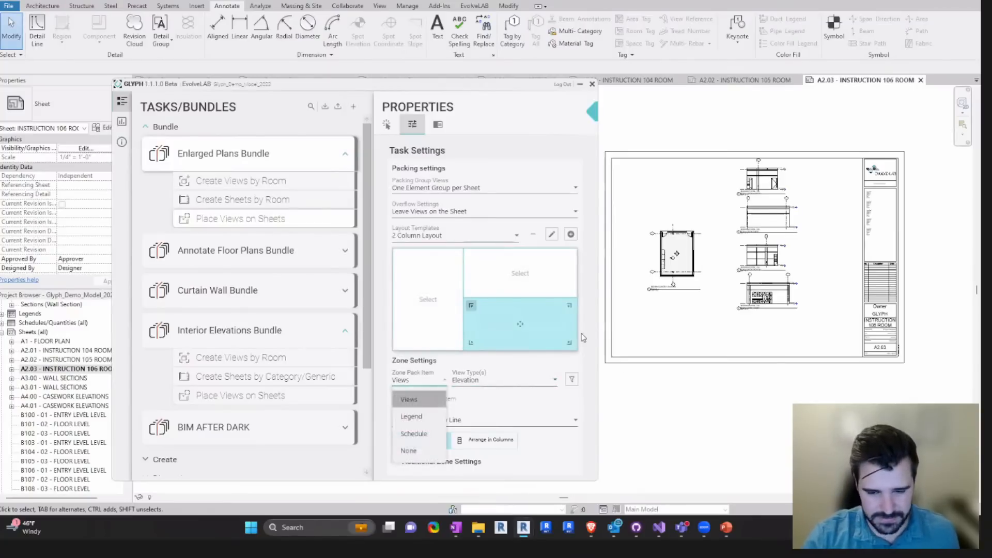
{"action": "left_click", "coordinate": [592, 286]}
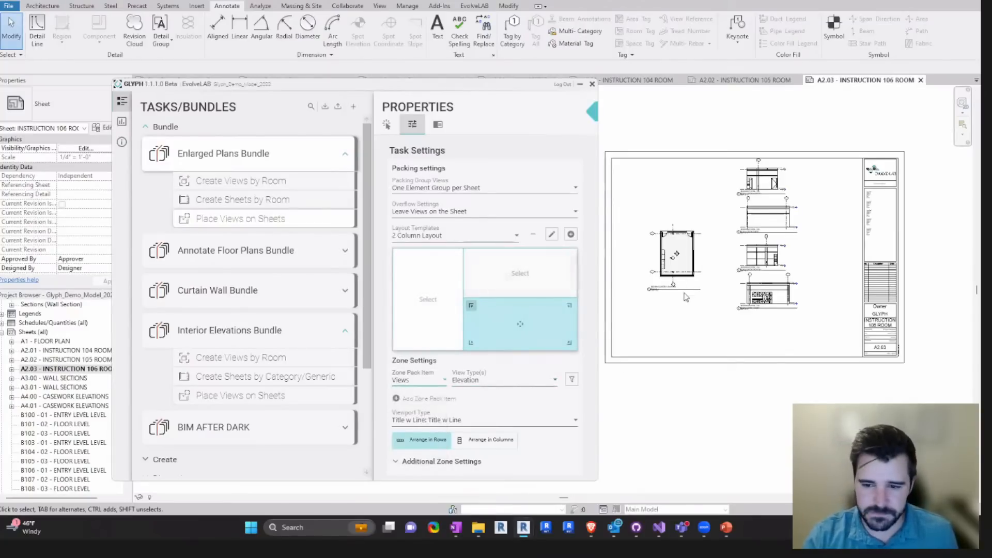
{"action": "middle_click_drag", "start_coordinate": [684, 293], "coordinate": [683, 299]}
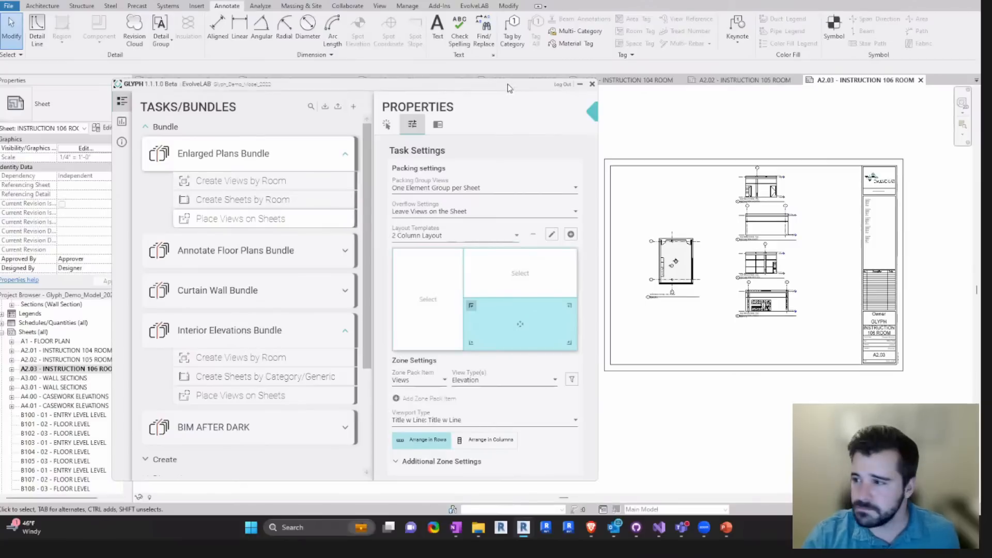
{"action": "left_click_drag", "start_coordinate": [508, 84], "coordinate": [507, 91]}
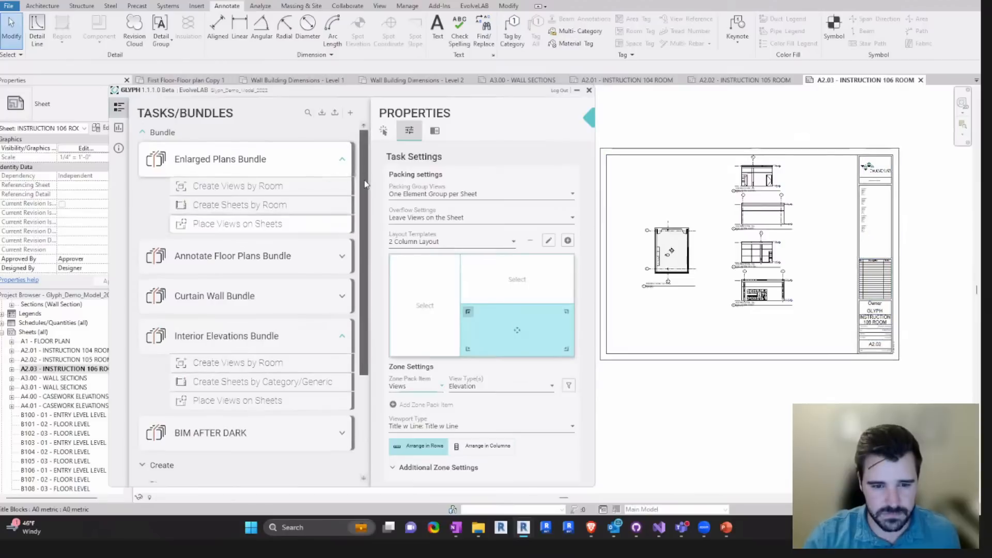
{"action": "scroll", "coordinate": [365, 183], "scroll_direction": "down", "scroll_amount": 1}
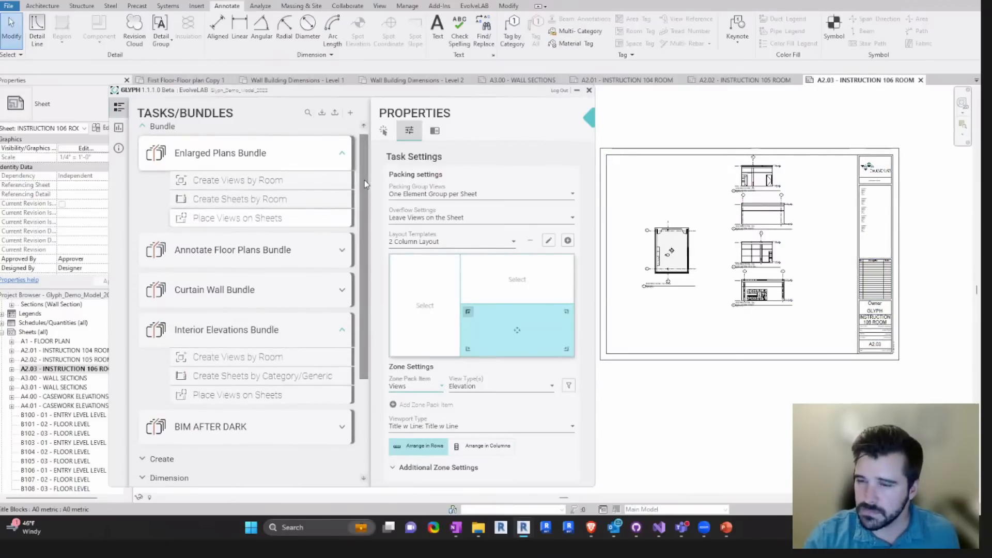
{"action": "left_click_drag", "start_coordinate": [361, 183], "coordinate": [362, 182]}
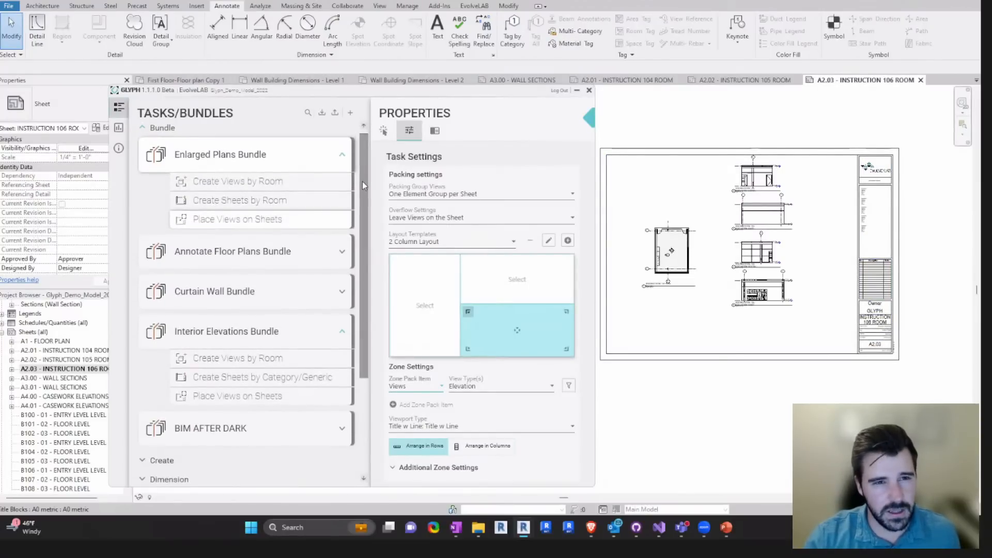
{"action": "mouse_move", "coordinate": [697, 202]}
{"action": "middle_mouse_down"}
{"action": "mouse_move", "coordinate": [702, 212]}
{"action": "mouse_move", "coordinate": [689, 204]}
{"action": "middle_mouse_up"}
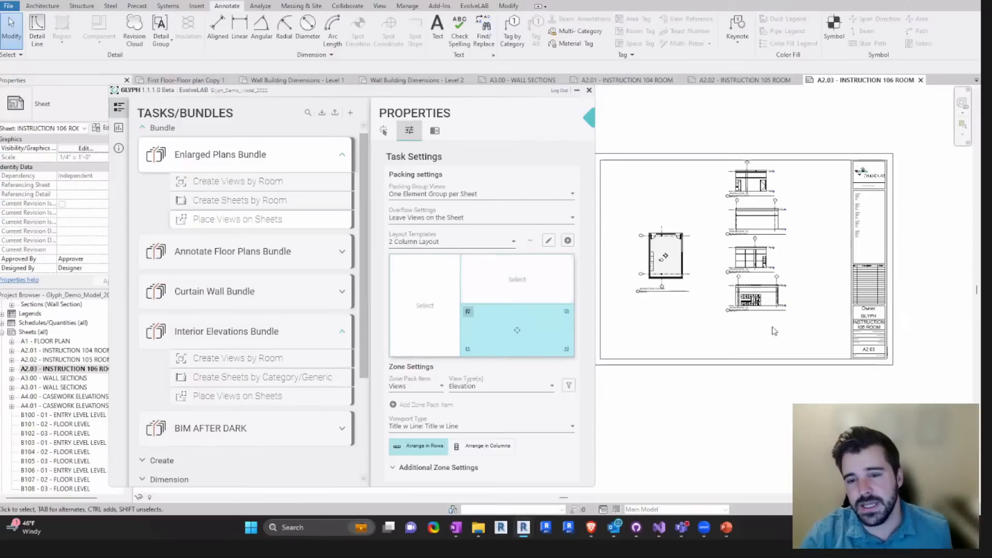
{"action": "mouse_move", "coordinate": [267, 199]}
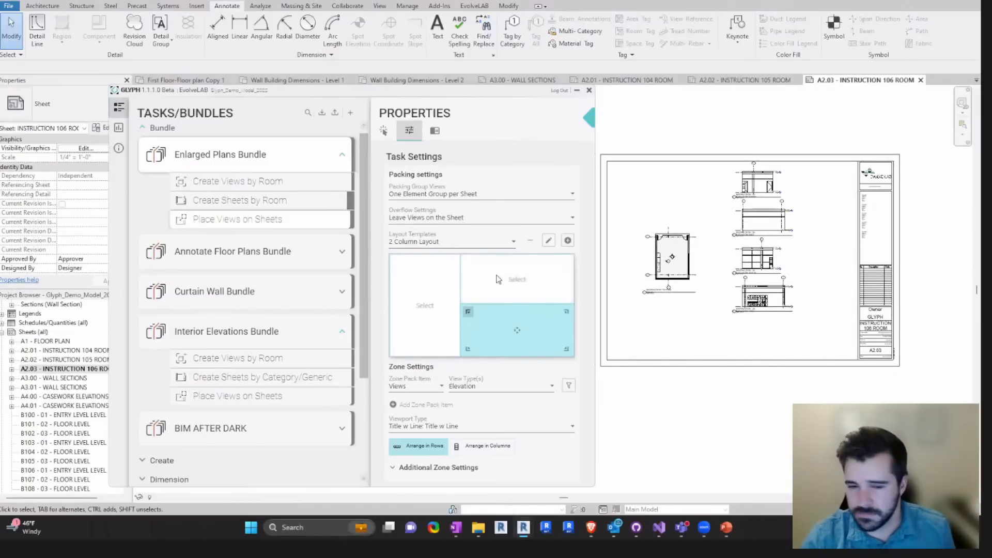
{"action": "left_click_drag", "start_coordinate": [594, 231], "coordinate": [591, 231]}
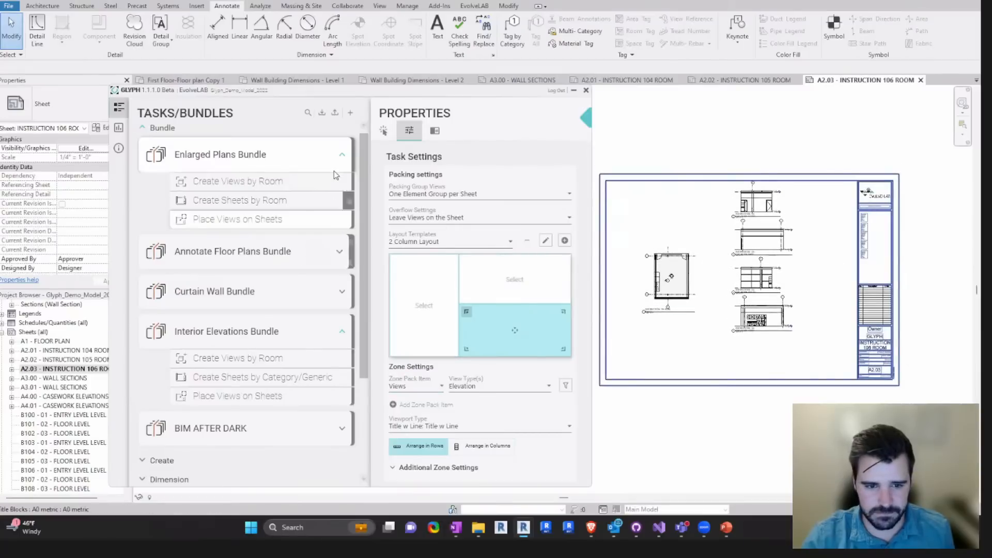
- Collapse the Enlarged Plans Bundle and start picking rooms in the floor plan for the Interior Elevations Bundle
{"action": "left_click", "coordinate": [340, 155]}
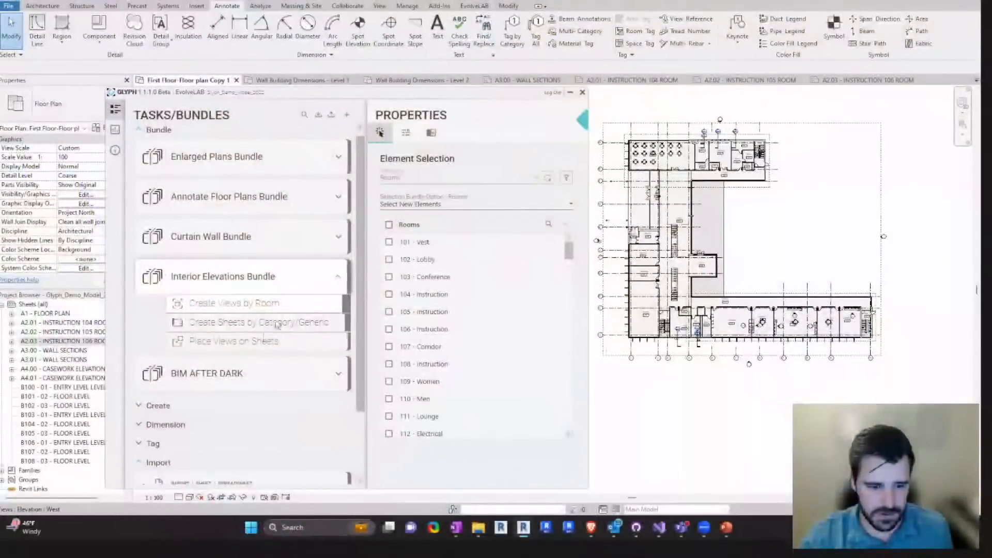
{"action": "left_click_drag", "start_coordinate": [269, 93], "coordinate": [289, 91]}
{"action": "mouse_move", "coordinate": [253, 288]}
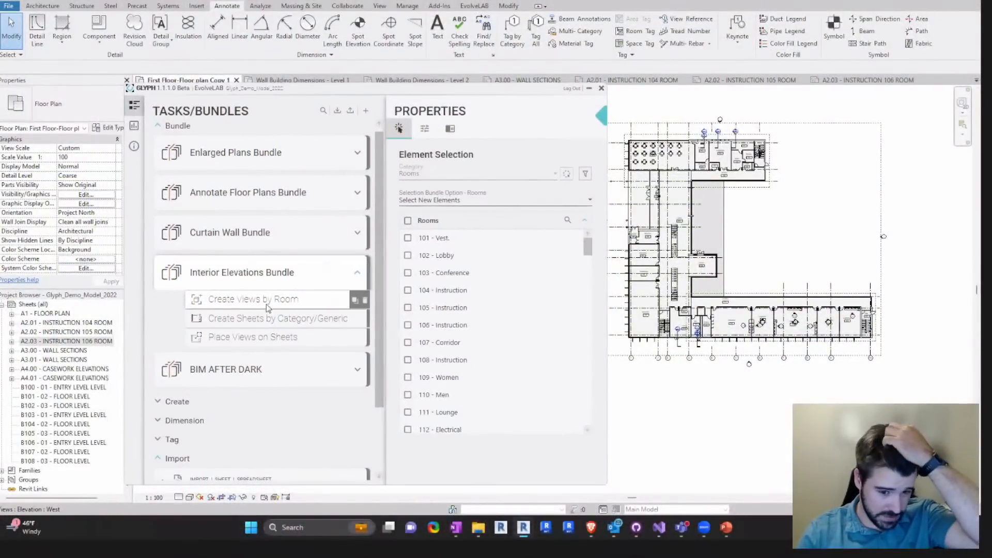
{"action": "left_click", "coordinate": [567, 174]}
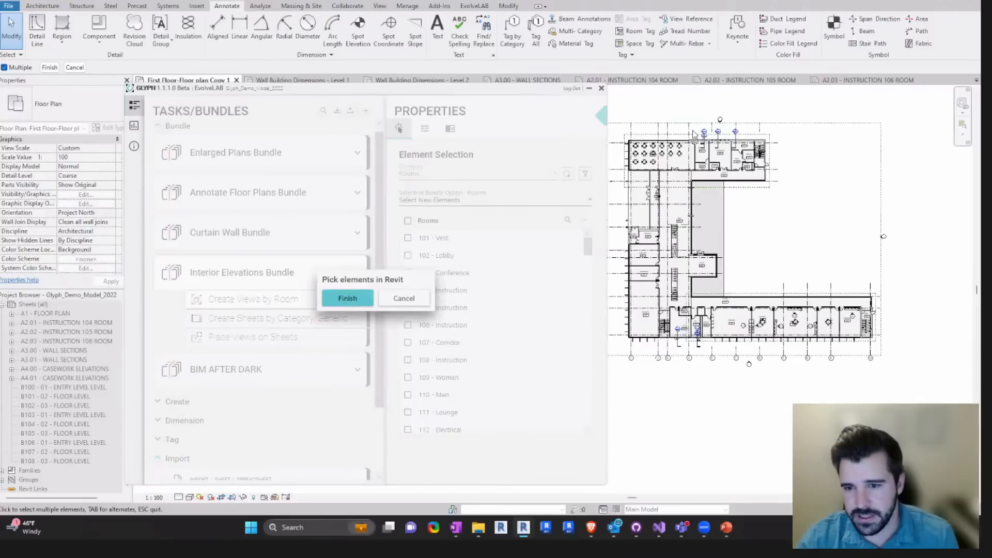
{"action": "scroll", "coordinate": [706, 151], "scroll_direction": "up", "scroll_amount": 1}
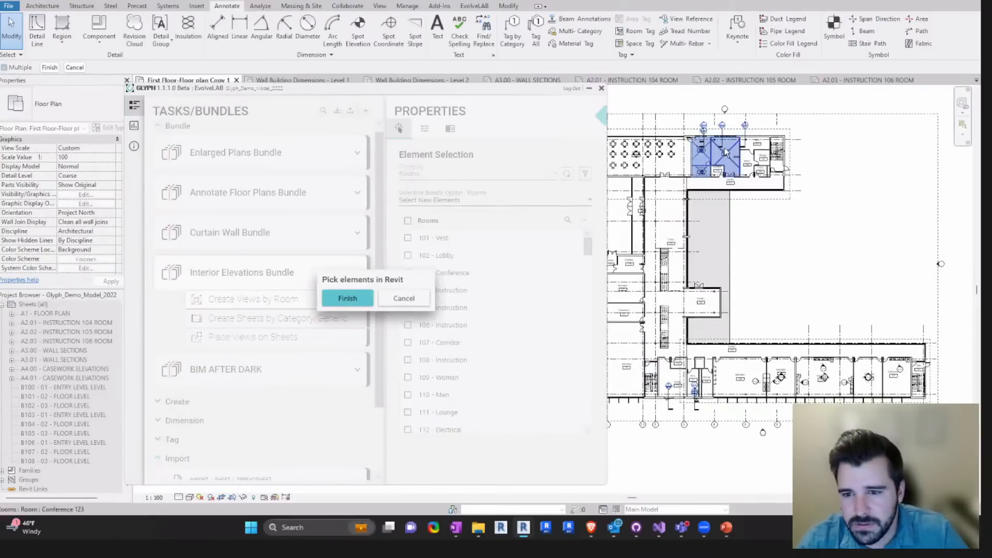
{"action": "left_click", "coordinate": [756, 146]}
{"action": "left_click", "coordinate": [748, 159]}
{"action": "left_click", "coordinate": [763, 157]}
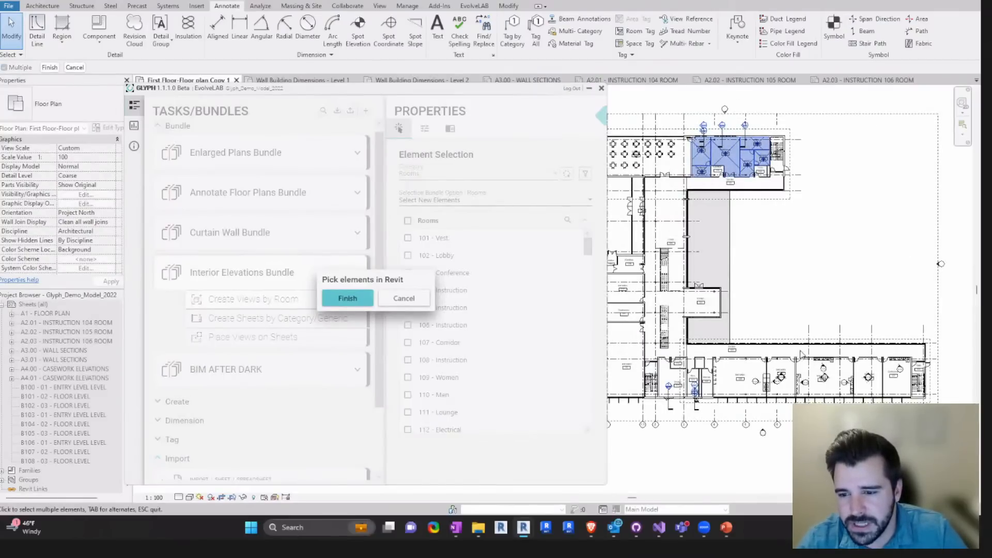
{"action": "left_click", "coordinate": [787, 365]}
- Pick the Prep/Dish, Conference, Admin, Office, Storage and Dry Storage rooms in the plan's upper wing
{"action": "left_click", "coordinate": [702, 151]}
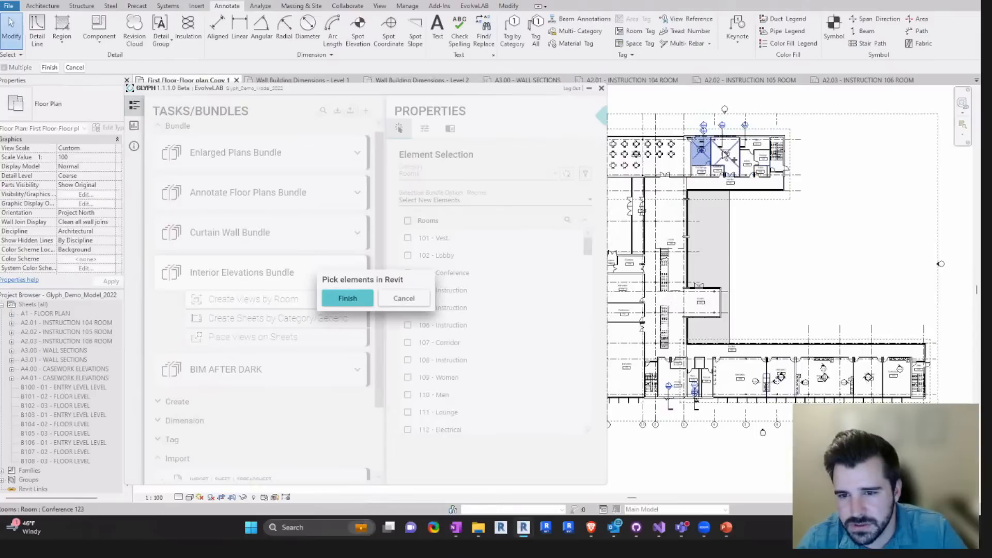
{"action": "left_click", "coordinate": [726, 154]}
{"action": "left_click", "coordinate": [755, 147]}
{"action": "left_click", "coordinate": [747, 163]}
{"action": "left_click", "coordinate": [763, 157]}
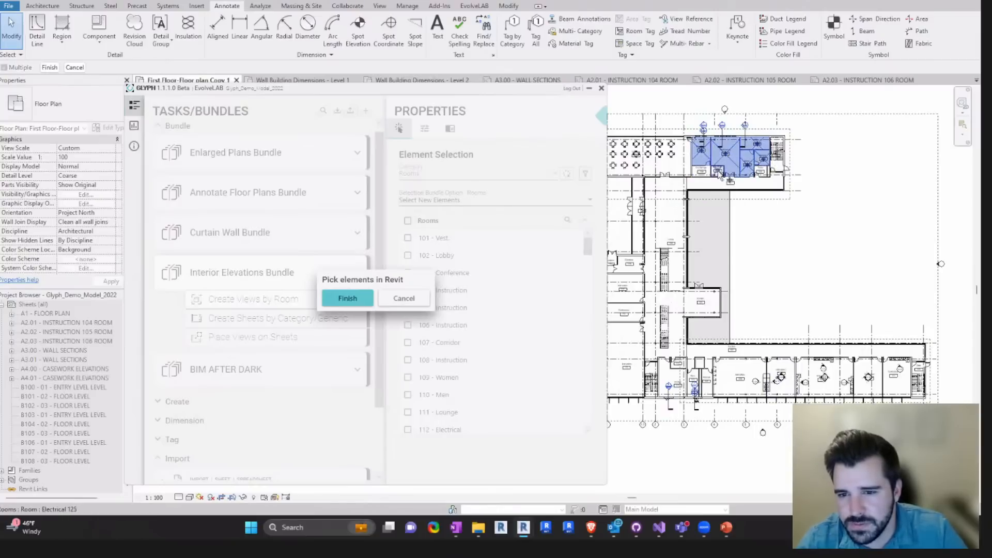
{"action": "left_click", "coordinate": [704, 174]}
- Add the Lounge, Men and Women rooms in the plan's lower wing and finish the room selection
{"action": "scroll", "coordinate": [821, 256], "scroll_direction": "down", "scroll_amount": 1}
{"action": "left_click", "coordinate": [695, 366]}
{"action": "left_click", "coordinate": [715, 370]}
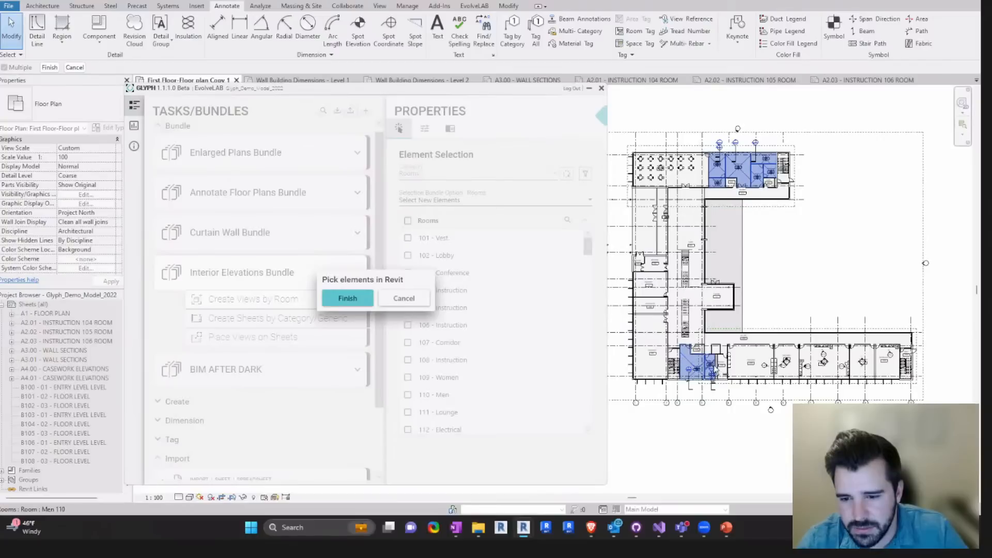
{"action": "left_click", "coordinate": [719, 367]}
{"action": "left_click", "coordinate": [347, 299]}
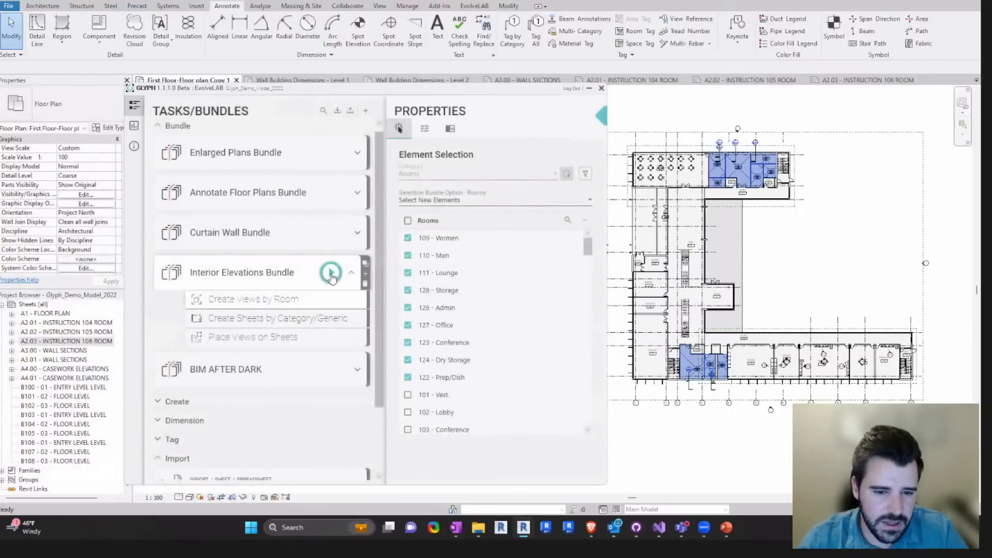
- Run the Interior Elevations Bundle and open sheet A10.01 - INTERIOR ELEVATIONS
{"action": "left_click", "coordinate": [332, 273]}
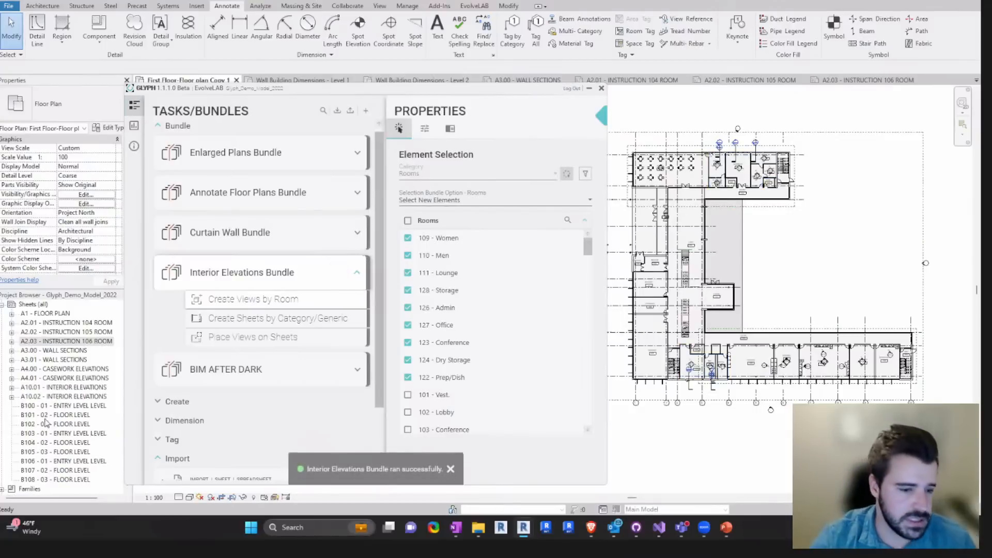
{"action": "double_click", "coordinate": [49, 388]}
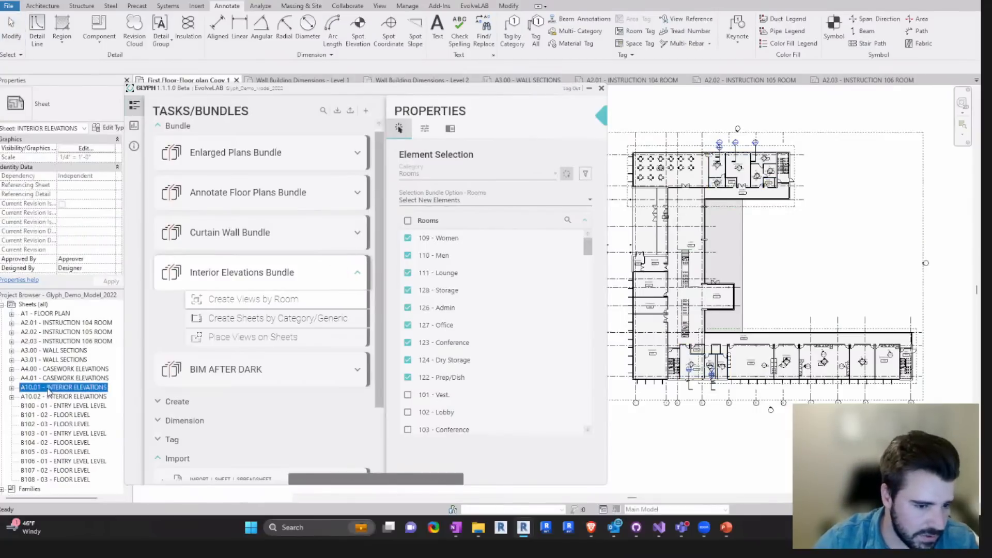
- Move the Glyph window aside, look over sheet A10.02 - INTERIOR ELEVATIONS, and return to sheet A10.01
{"action": "middle_click_drag", "start_coordinate": [821, 235], "coordinate": [868, 251]}
{"action": "middle_click_drag", "start_coordinate": [786, 430], "coordinate": [759, 428]}
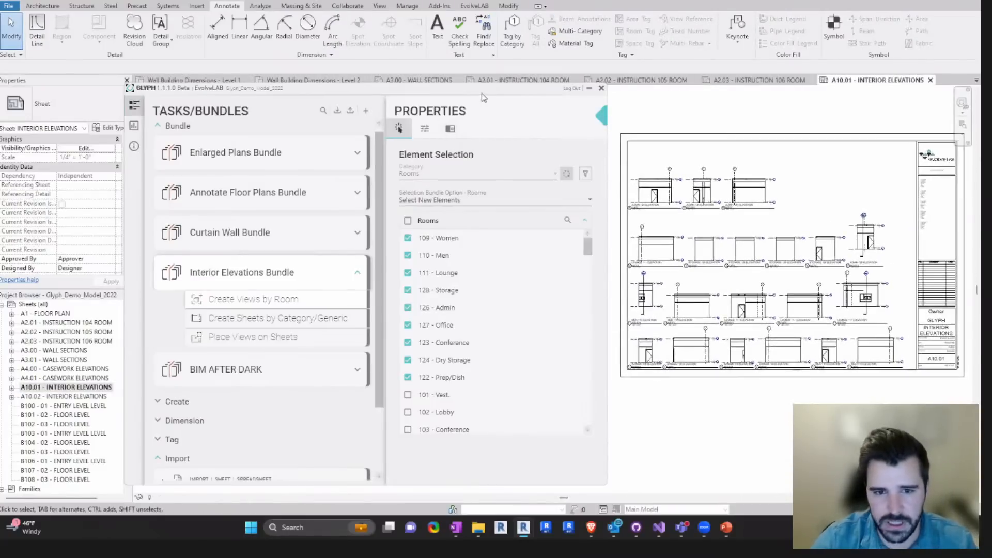
{"action": "left_click_drag", "start_coordinate": [476, 92], "coordinate": [467, 91]}
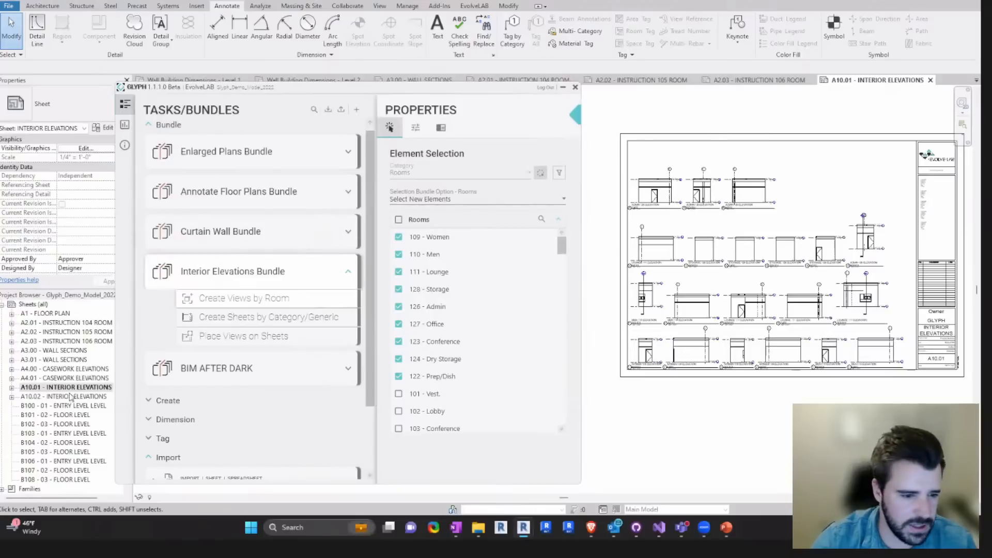
{"action": "left_click", "coordinate": [61, 397]}
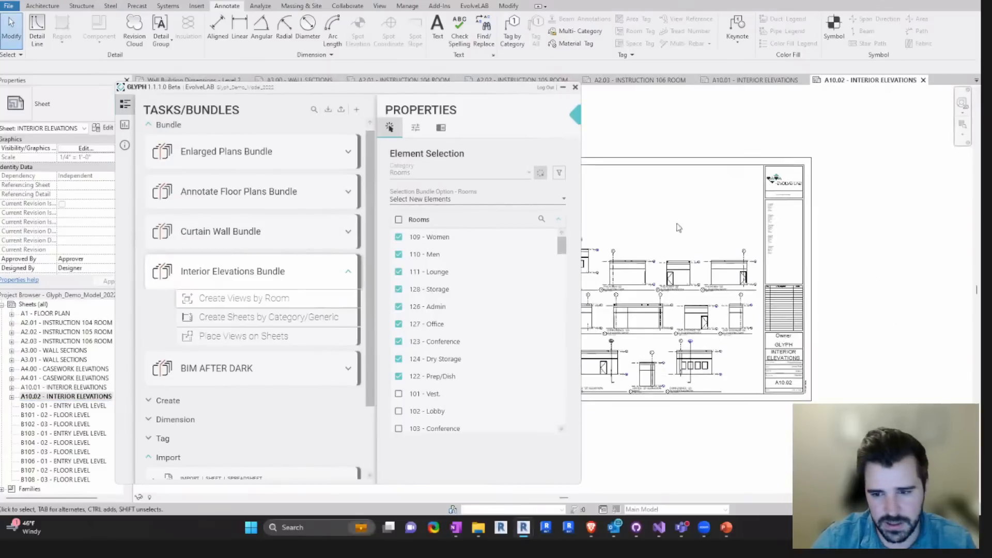
{"action": "double_click", "coordinate": [52, 387]}
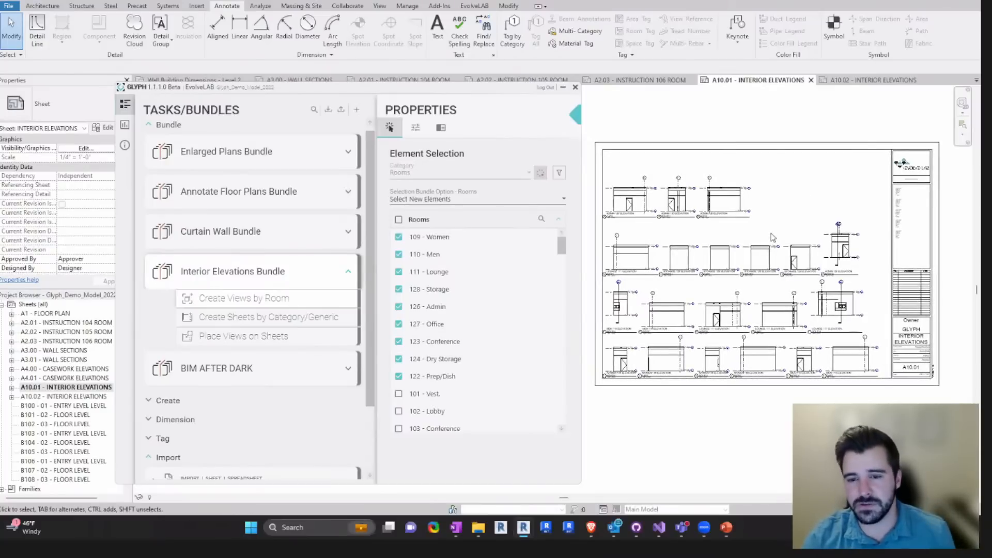
- Select the second row of elevation viewports on sheet A10.01 and shift the whole row slightly up and to the right
{"action": "scroll", "coordinate": [775, 213], "scroll_direction": "up", "scroll_amount": 1}
{"action": "left_click_drag", "start_coordinate": [785, 207], "coordinate": [625, 188]}
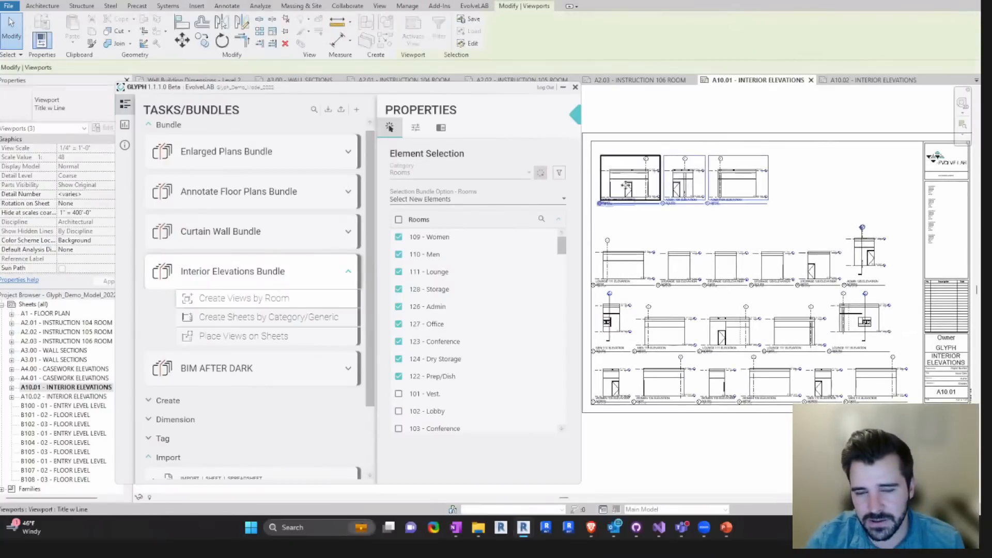
{"action": "left_click", "coordinate": [822, 212]}
{"action": "mouse_move", "coordinate": [907, 289]}
{"action": "left_mouse_down"}
{"action": "mouse_move", "coordinate": [794, 221]}
{"action": "mouse_move", "coordinate": [590, 220]}
{"action": "left_mouse_up"}
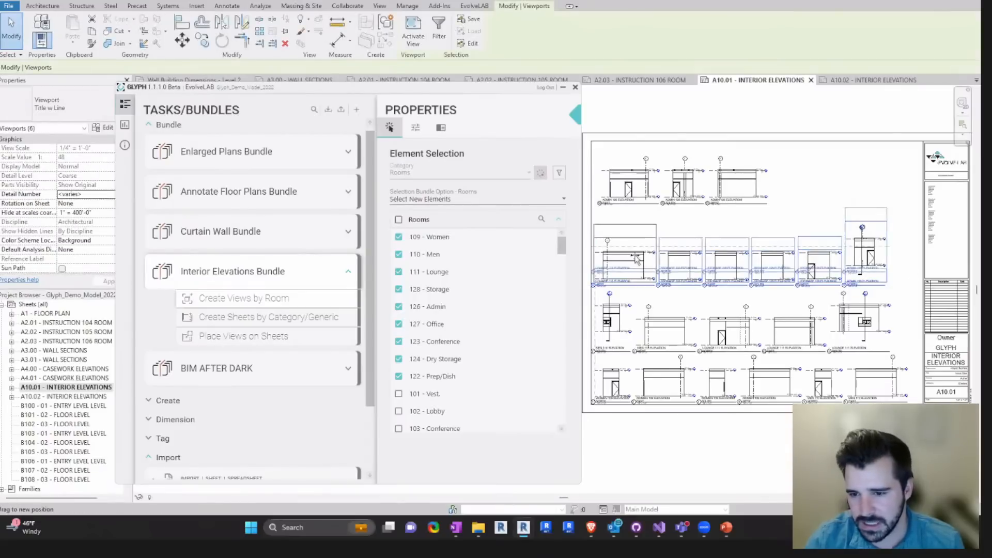
{"action": "left_click_drag", "start_coordinate": [637, 267], "coordinate": [643, 254]}
- Move the last viewport of the second row down in line with its neighbours and clear the selection
{"action": "left_click", "coordinate": [882, 250]}
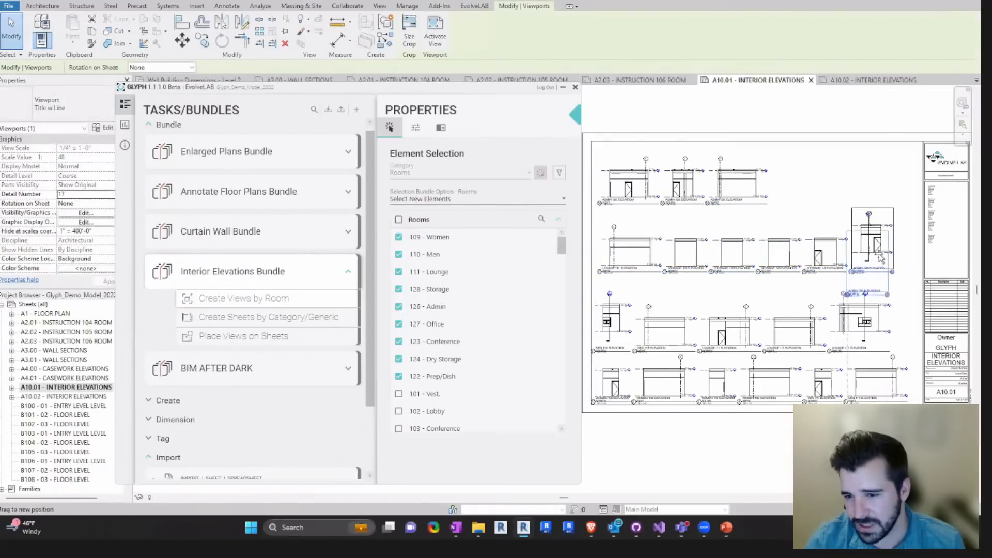
{"action": "left_click_drag", "start_coordinate": [882, 250], "coordinate": [882, 264]}
{"action": "left_click", "coordinate": [823, 222]}
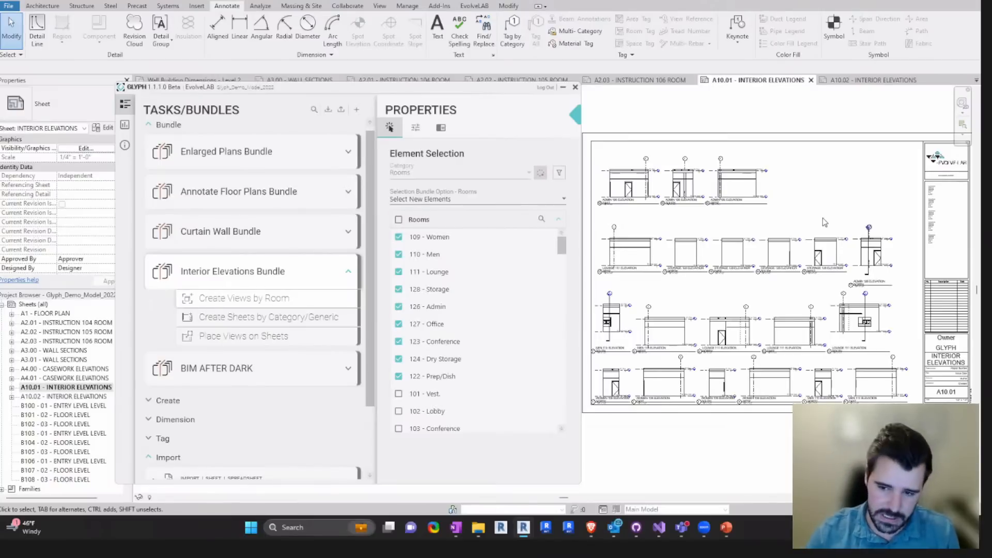
- Inspect the individual elevation viewports on sheet A10.01 and view the task settings of Create Views by Room
{"action": "left_click", "coordinate": [879, 318]}
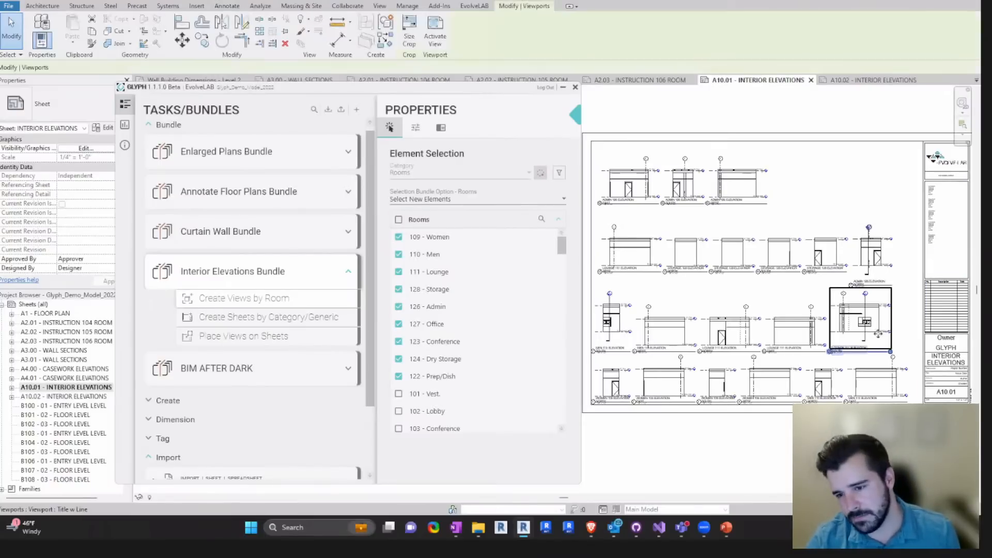
{"action": "left_click", "coordinate": [899, 312]}
{"action": "scroll", "coordinate": [825, 299], "scroll_direction": "down", "scroll_amount": 2}
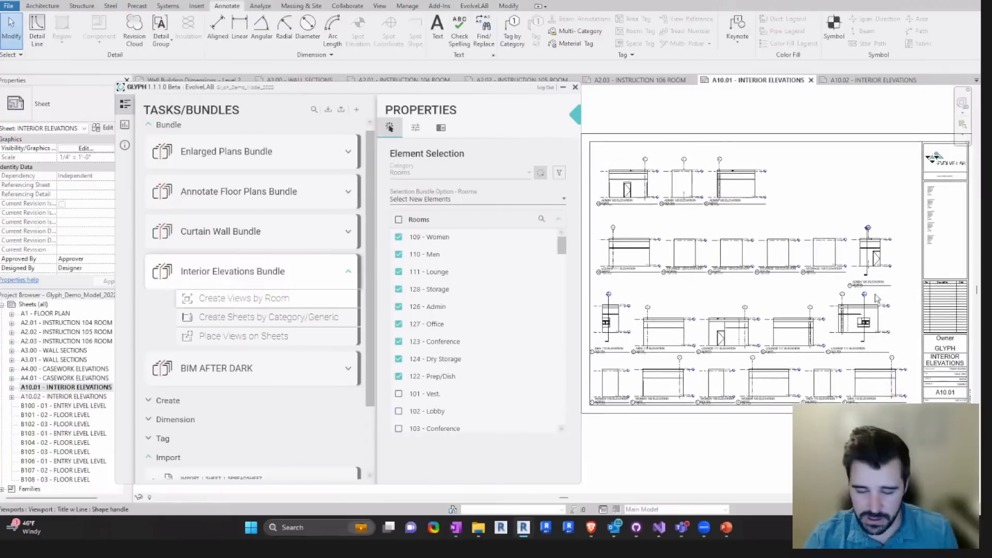
{"action": "scroll", "coordinate": [826, 298], "scroll_direction": "down", "scroll_amount": 1}
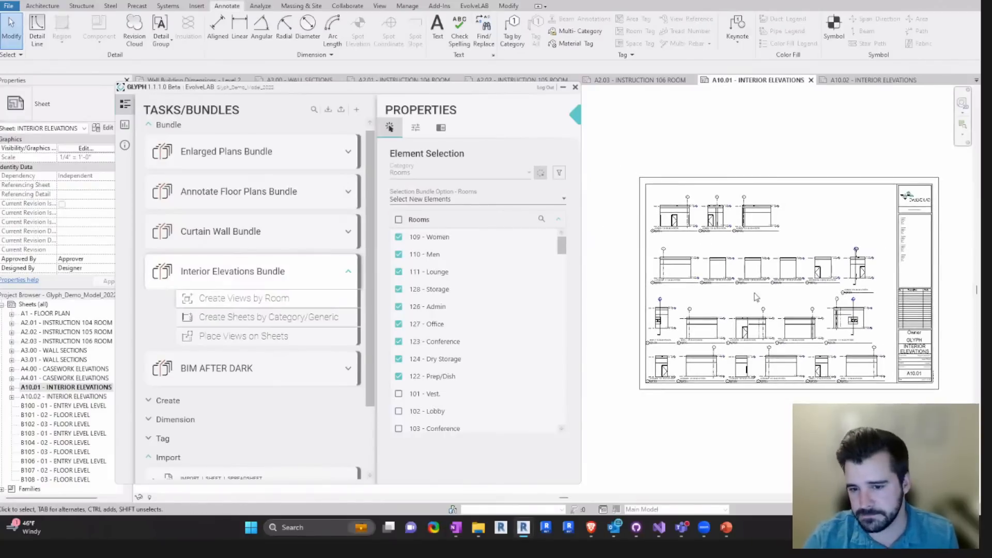
{"action": "left_click_drag", "start_coordinate": [560, 248], "coordinate": [560, 239]}
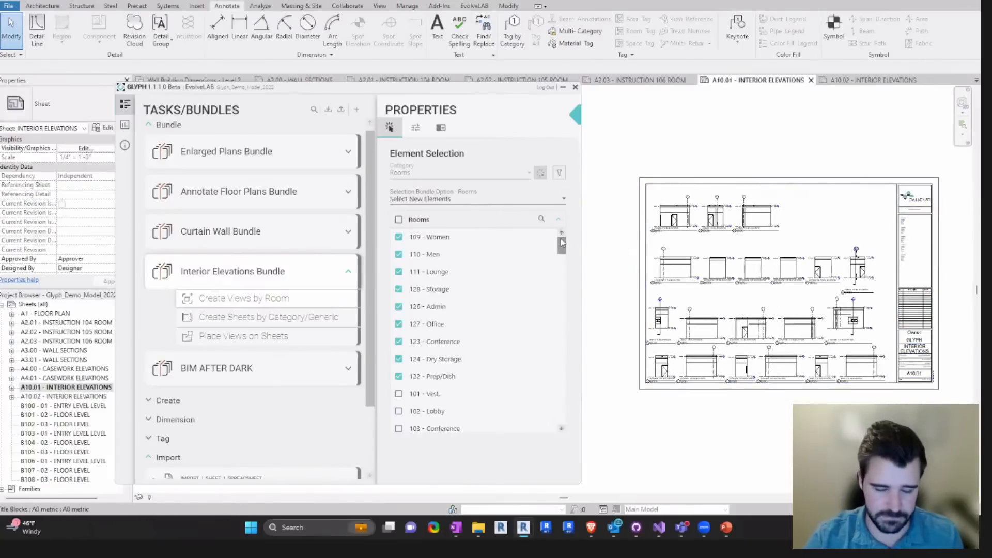
{"action": "left_click", "coordinate": [756, 218]}
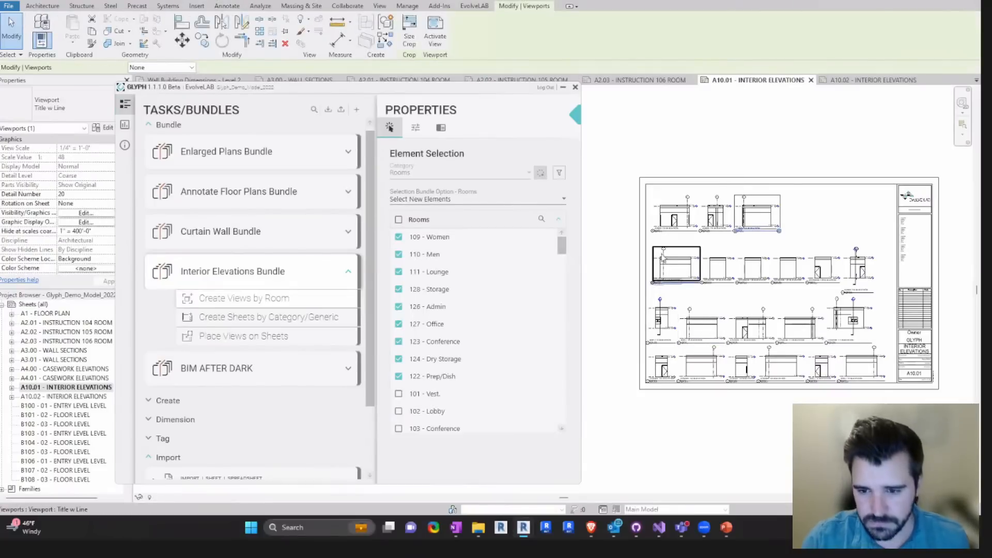
{"action": "left_click", "coordinate": [673, 272]}
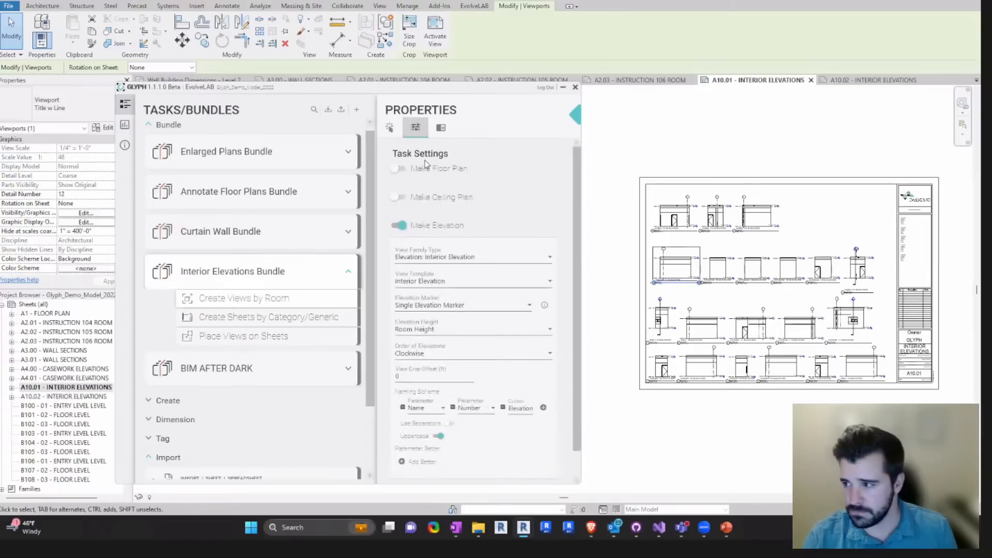
{"action": "key", "text": "Escape"}
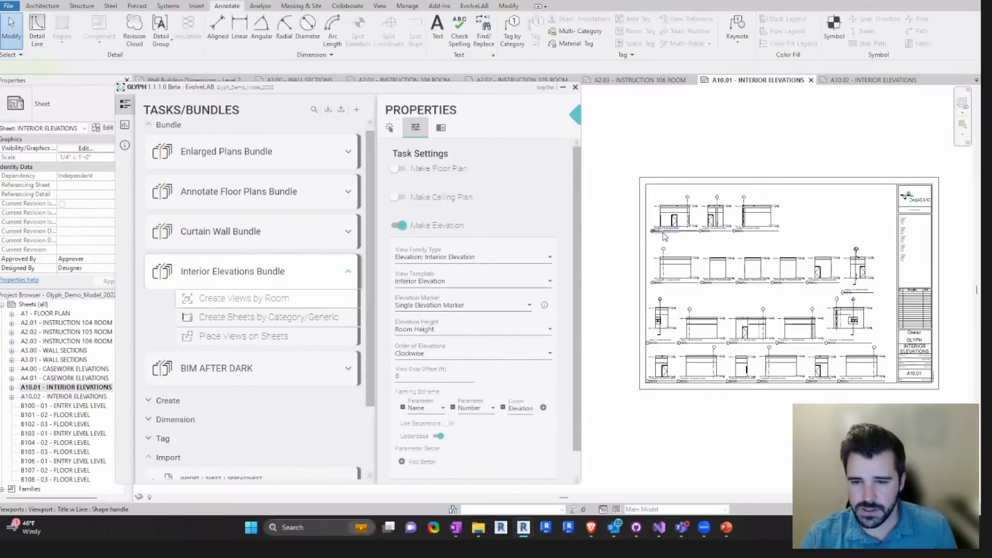
- Examine the view titles and detail numbers of the Admin 126 East and Lounge 111 West elevations up close
{"action": "left_click", "coordinate": [665, 237]}
{"action": "scroll", "coordinate": [665, 237], "scroll_direction": "up", "scroll_amount": 4}
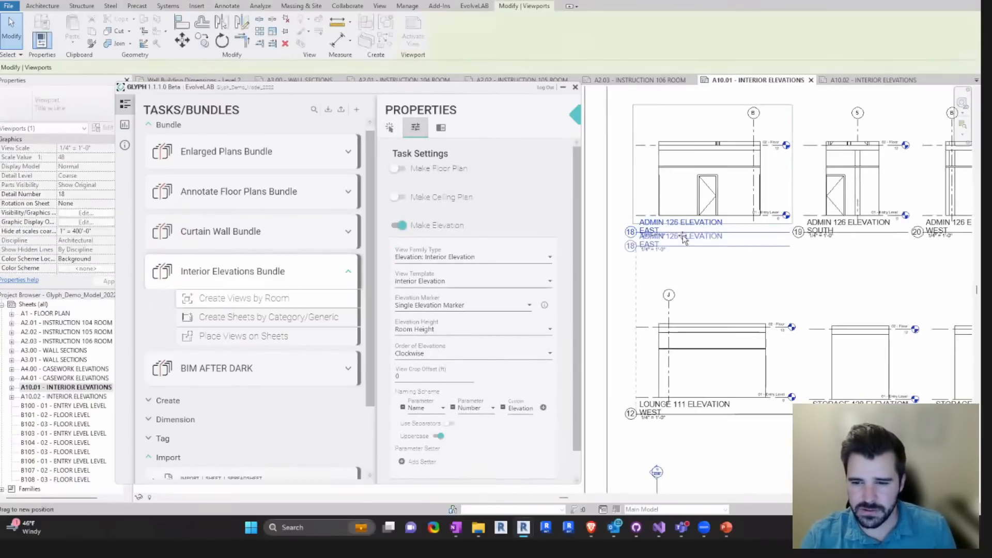
{"action": "key", "text": "Escape"}
{"action": "scroll", "coordinate": [661, 267], "scroll_direction": "down", "scroll_amount": 4}
{"action": "left_click", "coordinate": [661, 268]}
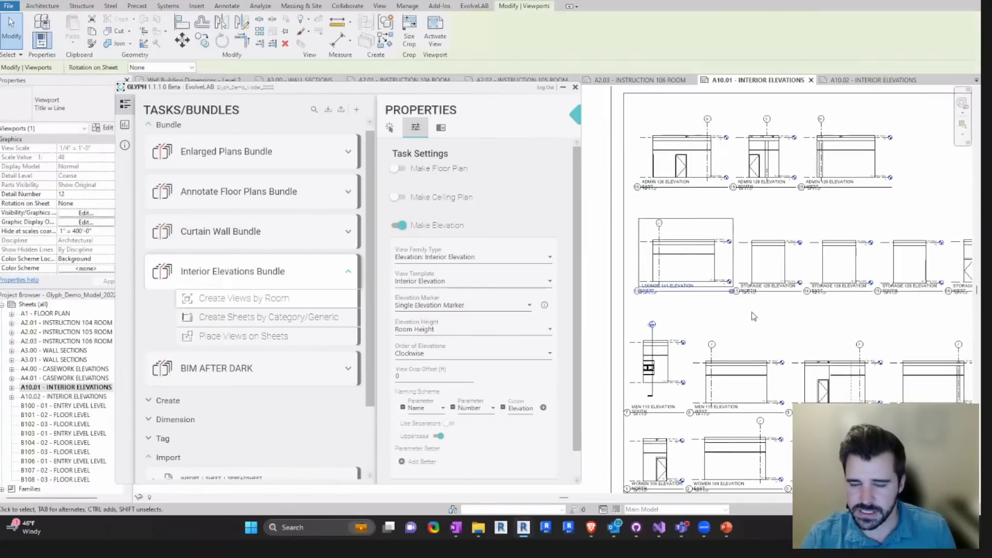
{"action": "scroll", "coordinate": [664, 284], "scroll_direction": "up", "scroll_amount": 3}
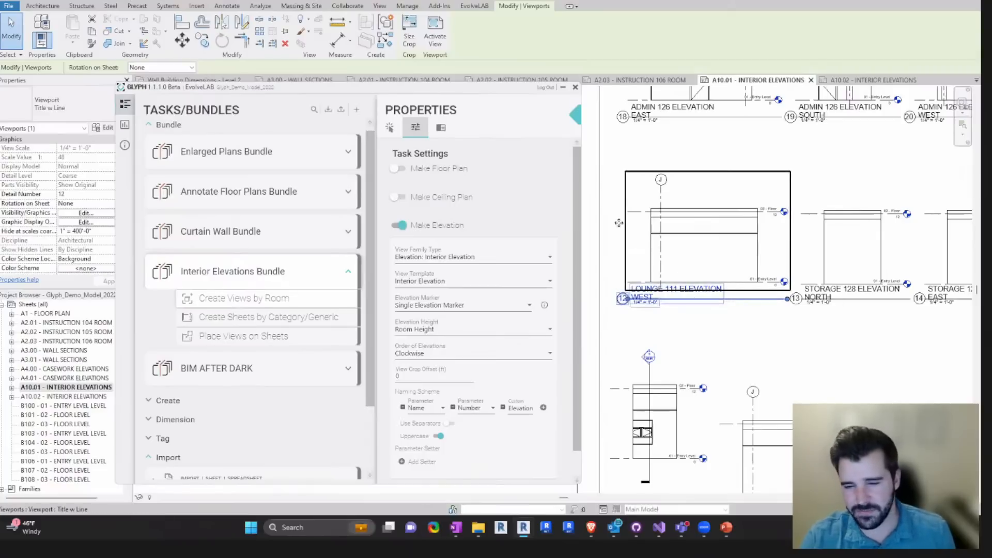
{"action": "scroll", "coordinate": [792, 282], "scroll_direction": "down", "scroll_amount": 1}
{"action": "scroll", "coordinate": [791, 282], "scroll_direction": "down", "scroll_amount": 3}
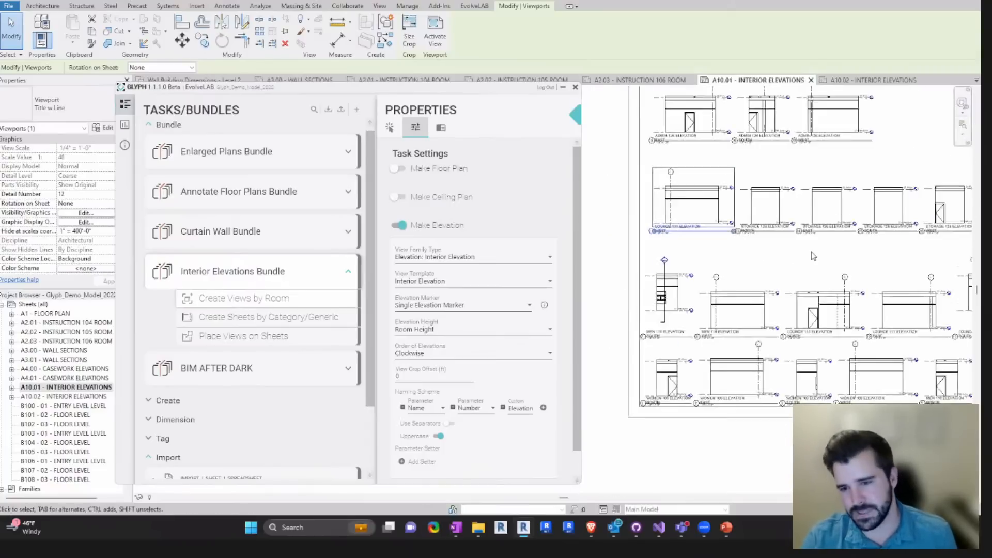
{"action": "scroll", "coordinate": [746, 286], "scroll_direction": "down", "scroll_amount": 2}
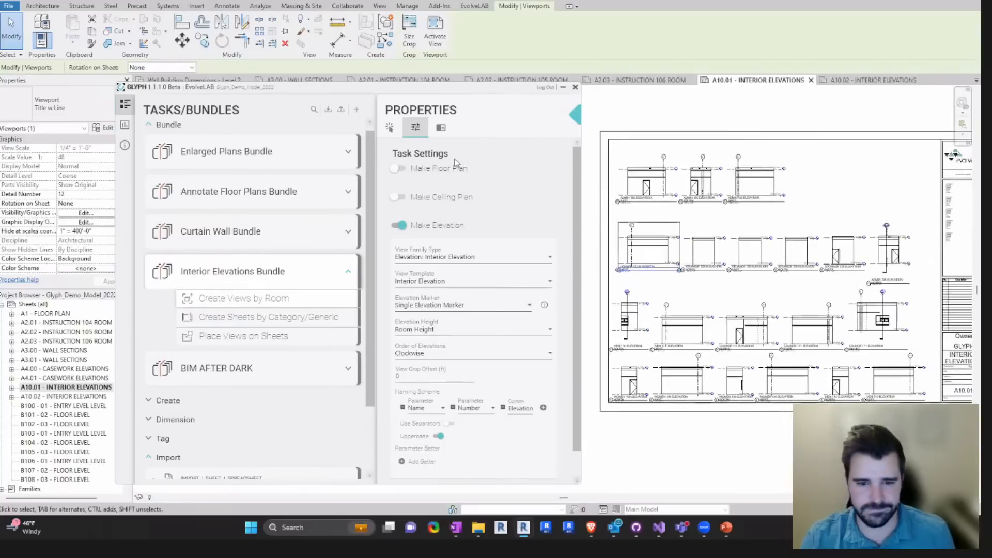
- Show the task settings of Place Views on Sheets and compare its packing layout with the viewports on A10.01
{"action": "left_click", "coordinate": [262, 337]}
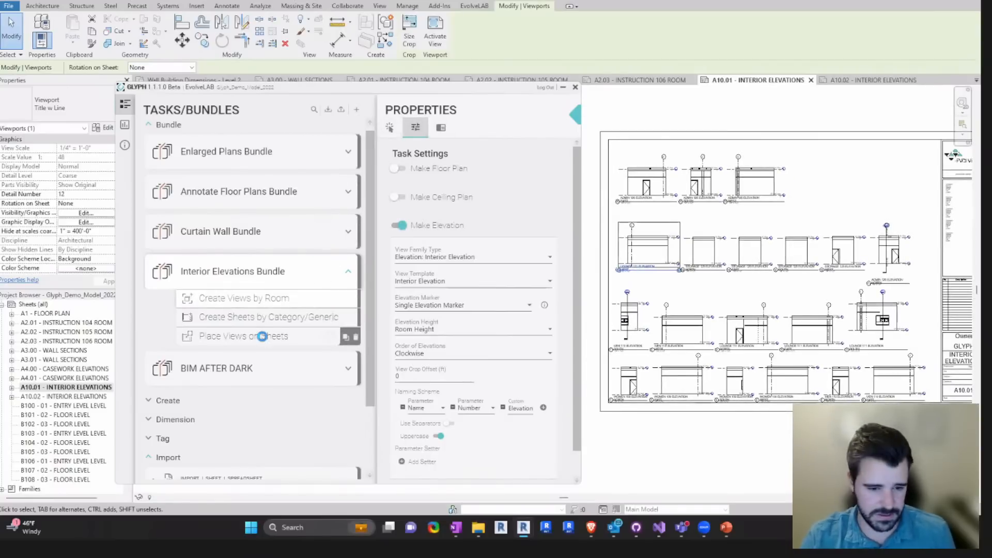
{"action": "left_click", "coordinate": [414, 129]}
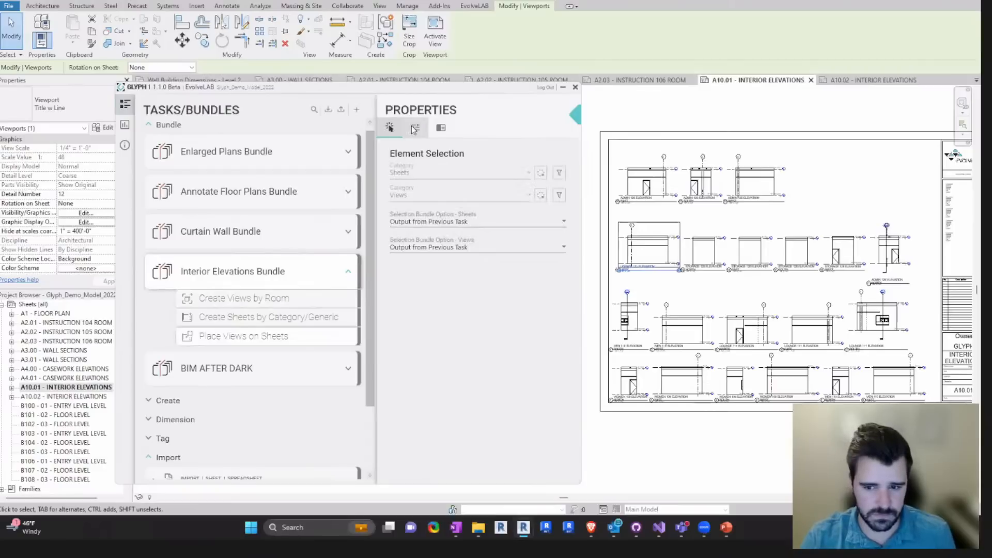
{"action": "left_click", "coordinate": [414, 129]}
{"action": "left_click", "coordinate": [761, 231]}
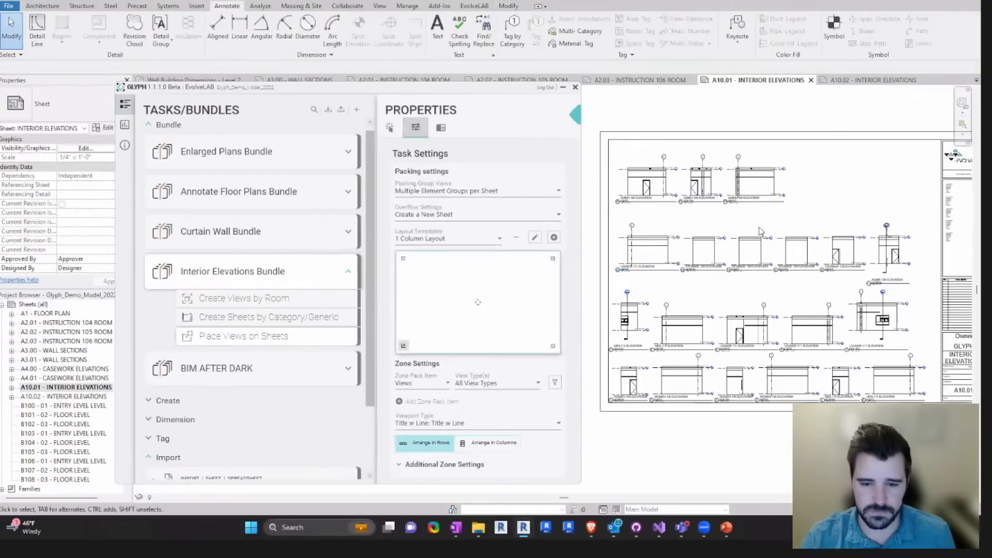
{"action": "left_click", "coordinate": [651, 258]}
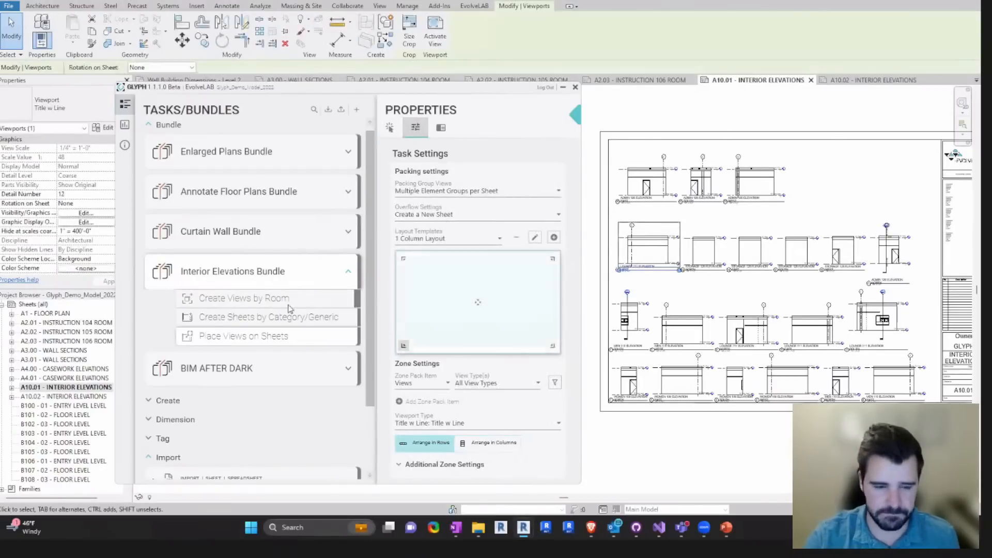
- Show the full task settings of Create Views by Room and move the Glyph window off the project browser
{"action": "mouse_move", "coordinate": [281, 305]}
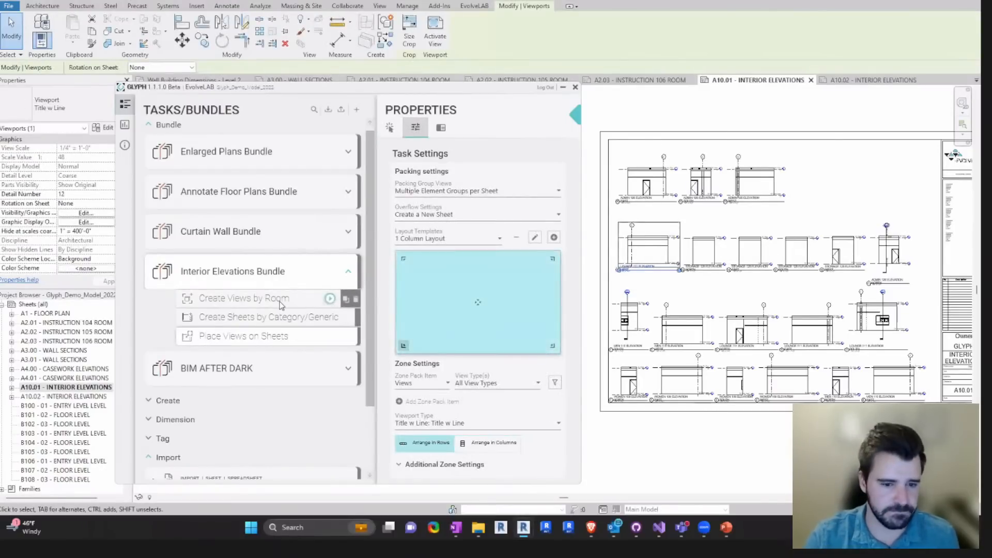
{"action": "left_click", "coordinate": [416, 130]}
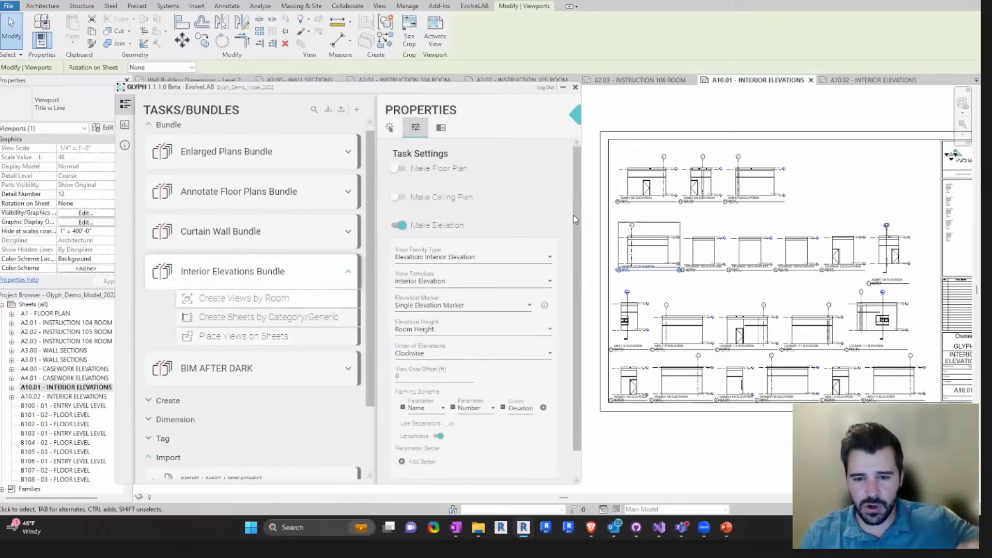
{"action": "scroll", "coordinate": [572, 215], "scroll_direction": "down", "scroll_amount": 1}
{"action": "mouse_move", "coordinate": [241, 267]}
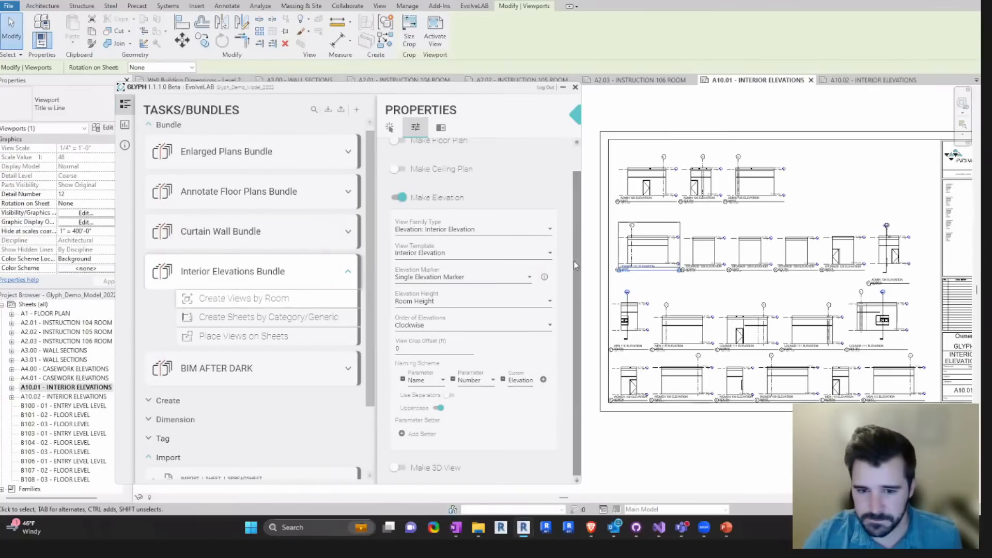
{"action": "left_click_drag", "start_coordinate": [317, 93], "coordinate": [327, 93]}
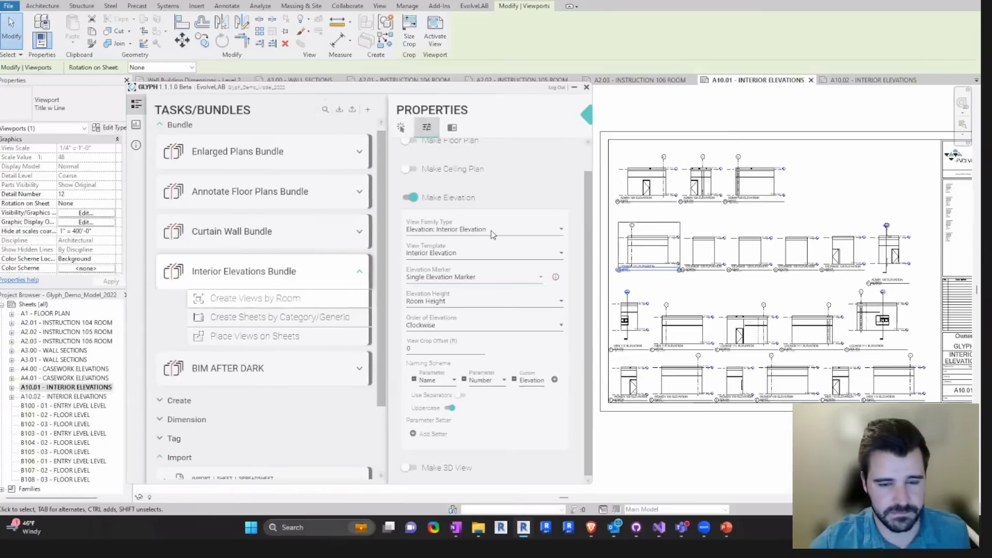
- Review the Elevation Marker illustration and the available Elevation Height options, leaving the height at Room Height
{"action": "left_click", "coordinate": [450, 302]}
{"action": "left_click", "coordinate": [566, 267]}
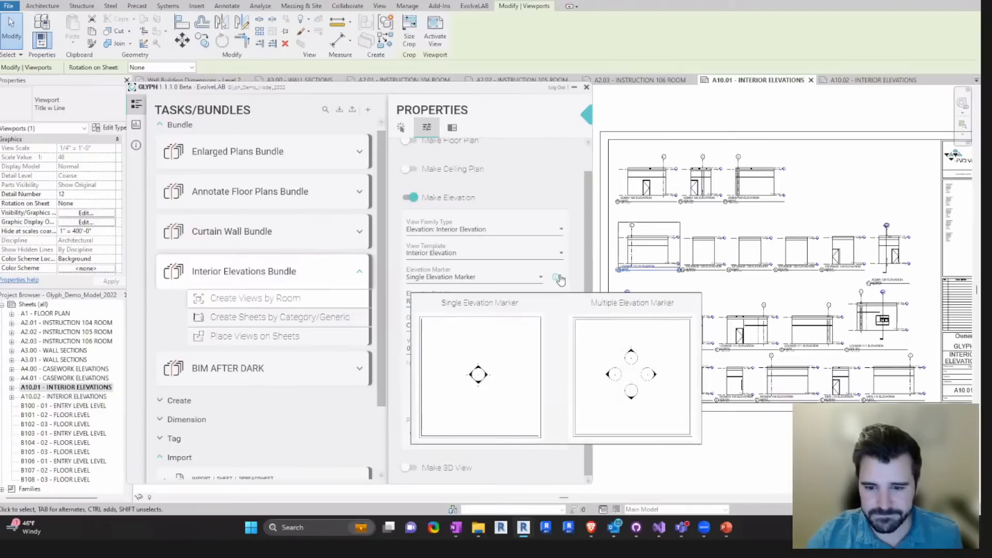
{"action": "left_click", "coordinate": [466, 303]}
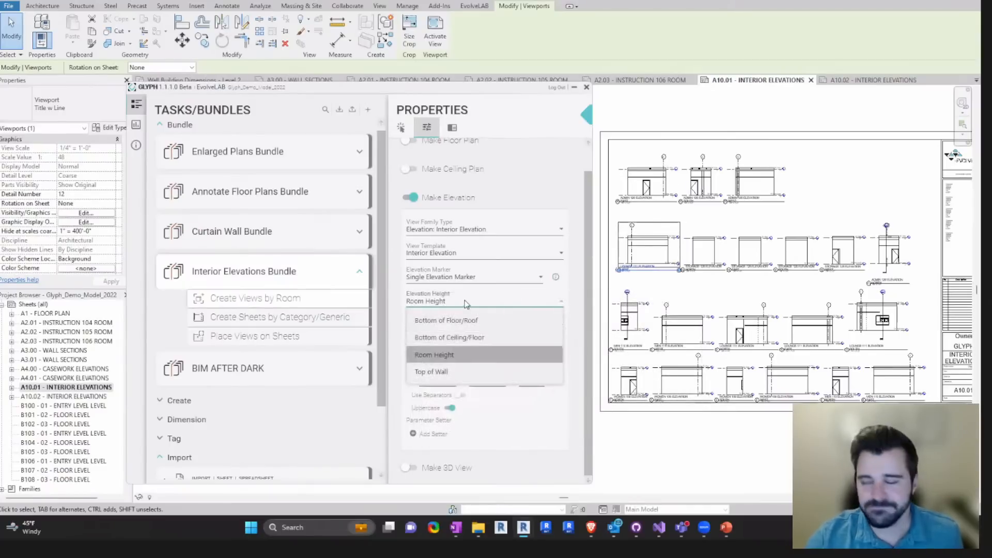
{"action": "left_click", "coordinate": [579, 267]}
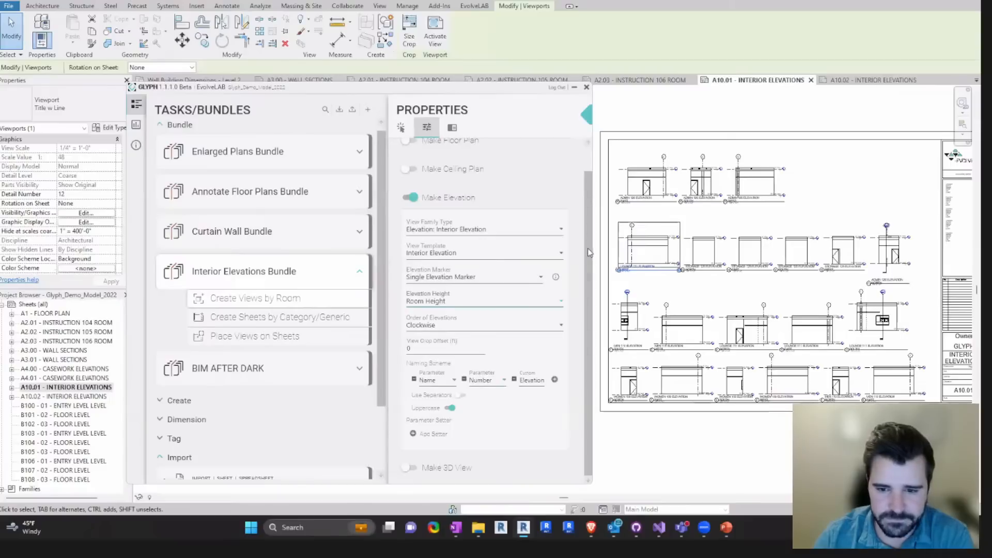
- Review the available view templates, keep Interior Elevation, and deselect the viewport on sheet A10.01
{"action": "left_click", "coordinate": [448, 256]}
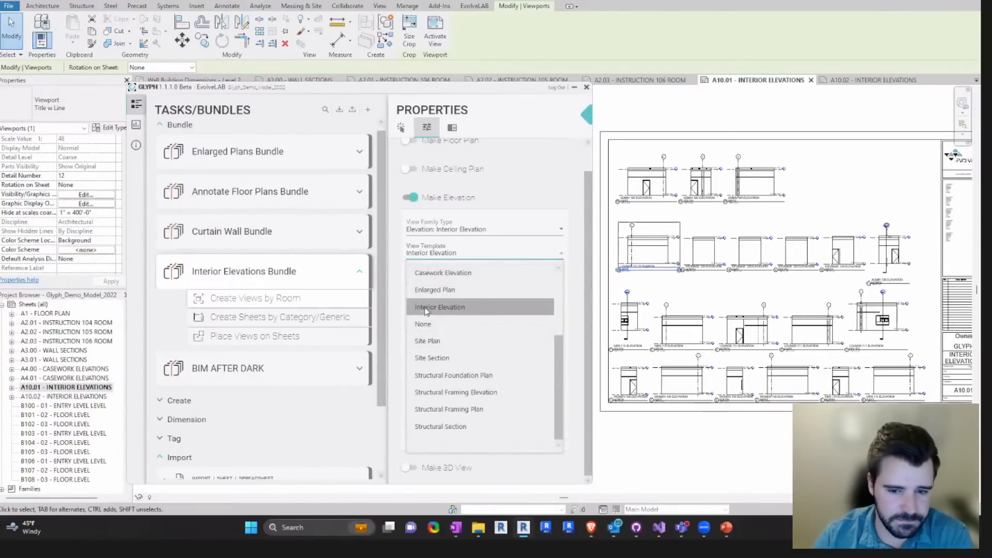
{"action": "left_click", "coordinate": [464, 309]}
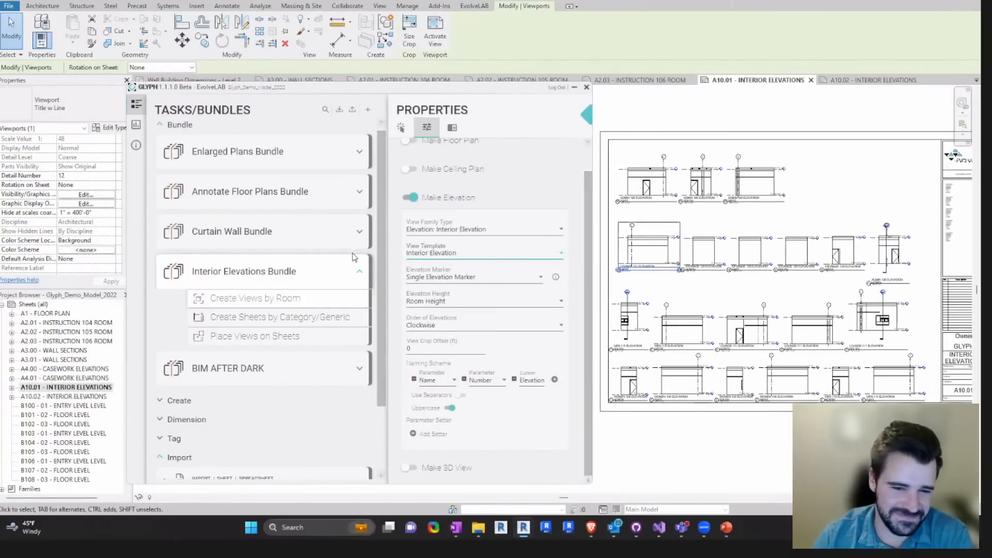
{"action": "left_click", "coordinate": [355, 272]}
{"action": "left_click", "coordinate": [355, 273]}
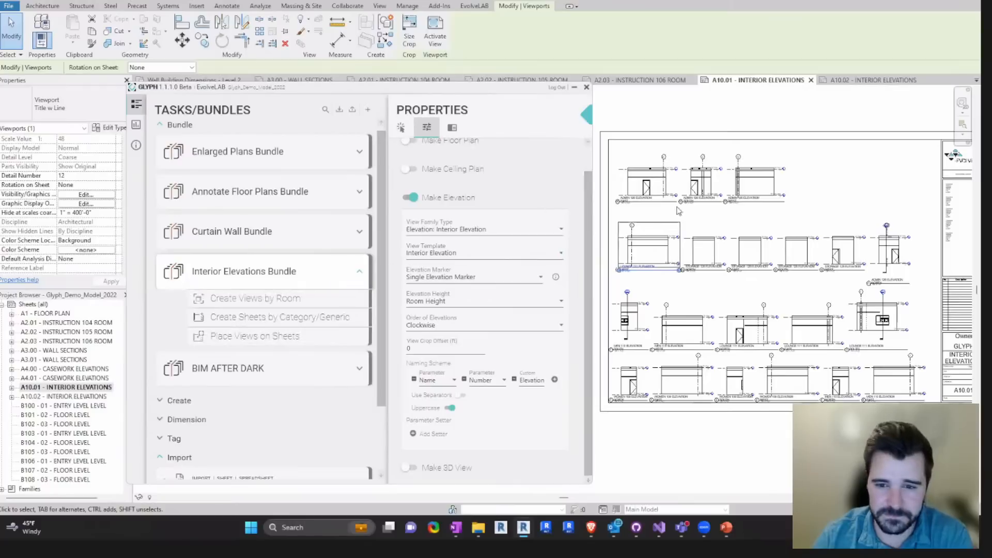
{"action": "left_click", "coordinate": [838, 198]}
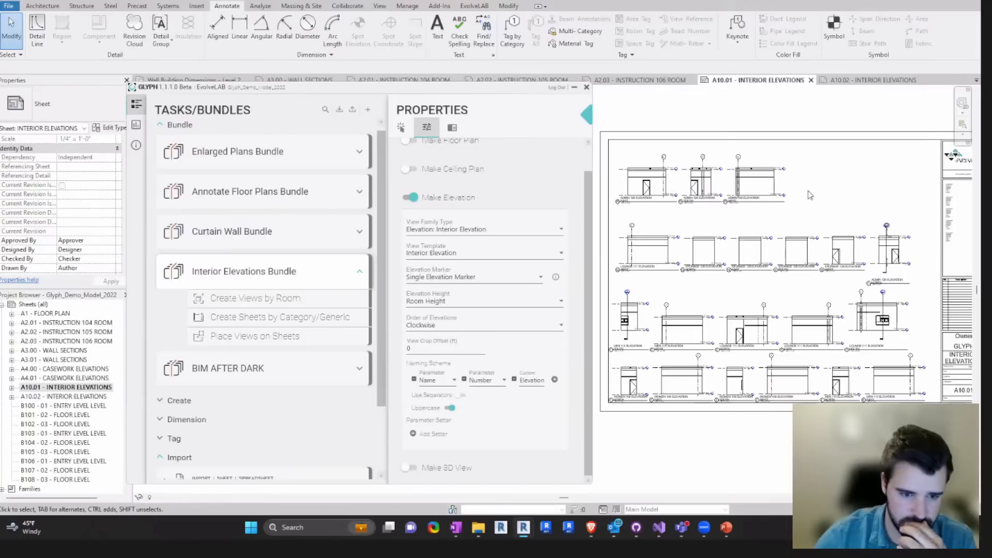
- Switch Make Elevation off and back on in the task settings of Create Views by Room
{"action": "left_click", "coordinate": [422, 206]}
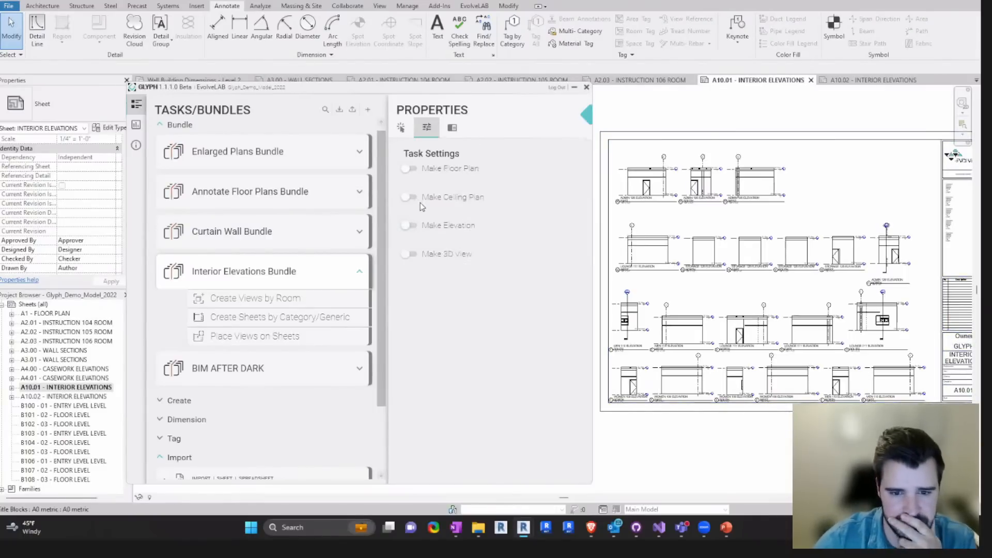
{"action": "left_click", "coordinate": [411, 230]}
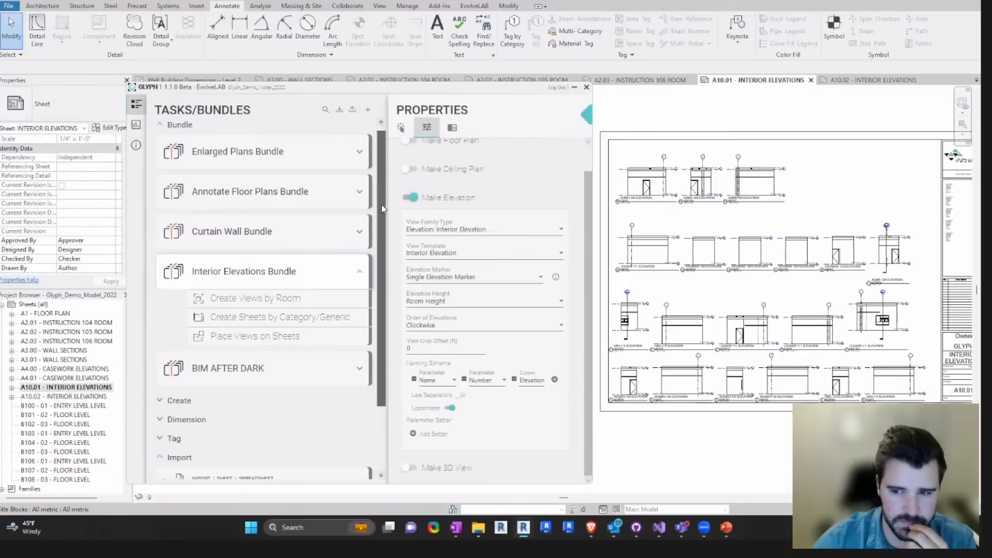
{"action": "scroll", "coordinate": [382, 206], "scroll_direction": "down", "scroll_amount": 1}
{"action": "scroll", "coordinate": [382, 206], "scroll_direction": "up", "scroll_amount": 1}
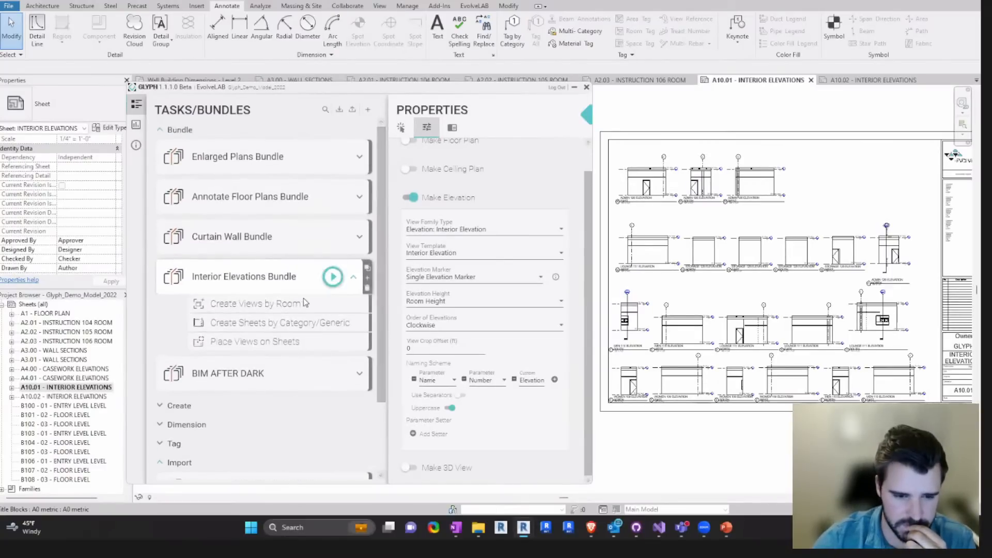
{"action": "mouse_move", "coordinate": [281, 306]}
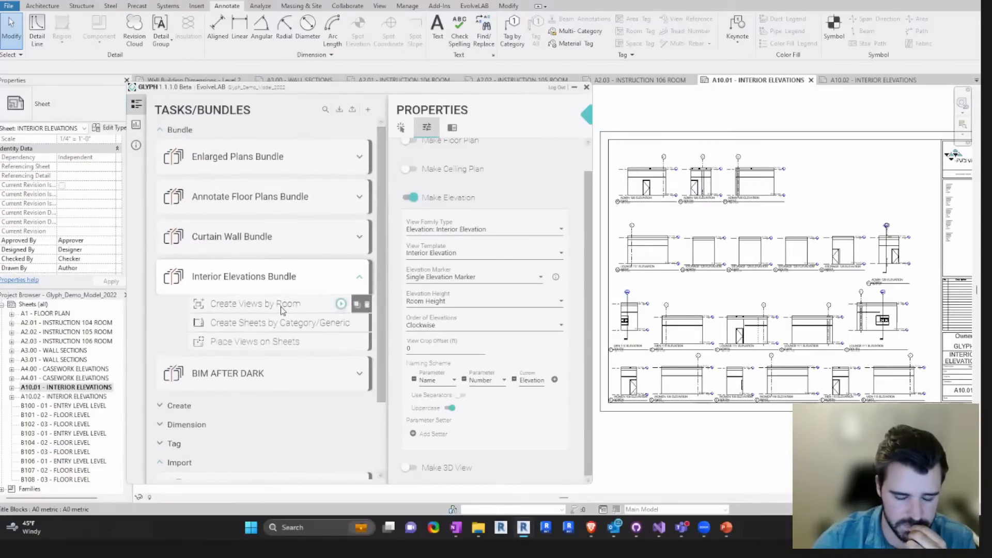
- Expand the Create group, show the standalone Create Views by Category task and look through its available element categories
{"action": "left_click", "coordinate": [159, 407]}
{"action": "scroll", "coordinate": [248, 388], "scroll_direction": "down", "scroll_amount": 5}
{"action": "mouse_move", "coordinate": [269, 411]}
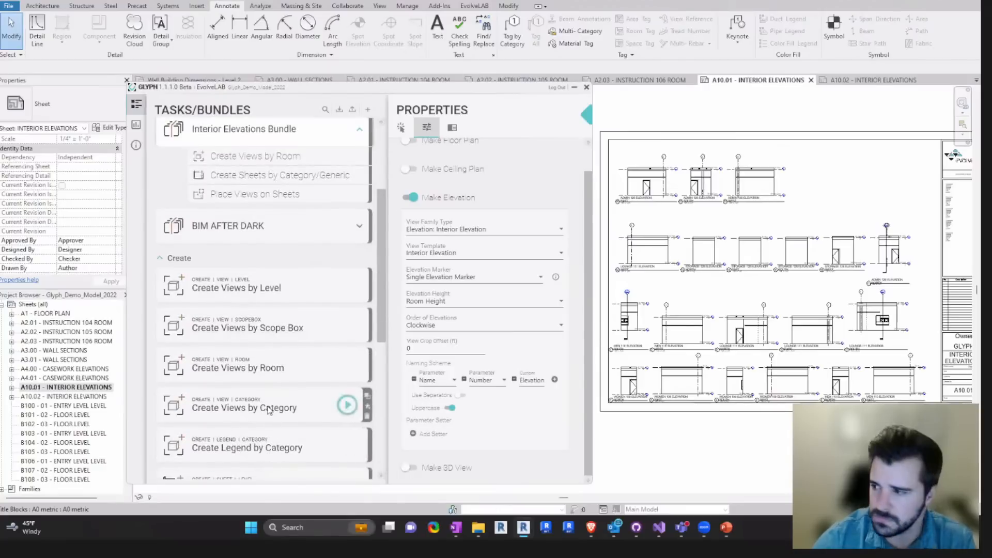
{"action": "left_click", "coordinate": [268, 409]}
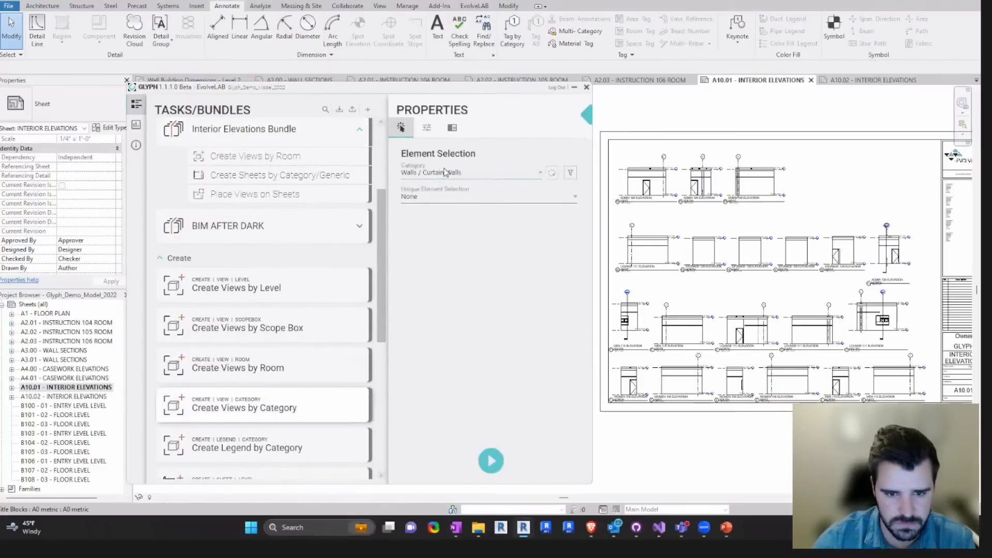
{"action": "scroll", "coordinate": [389, 207], "scroll_direction": "up", "scroll_amount": 3}
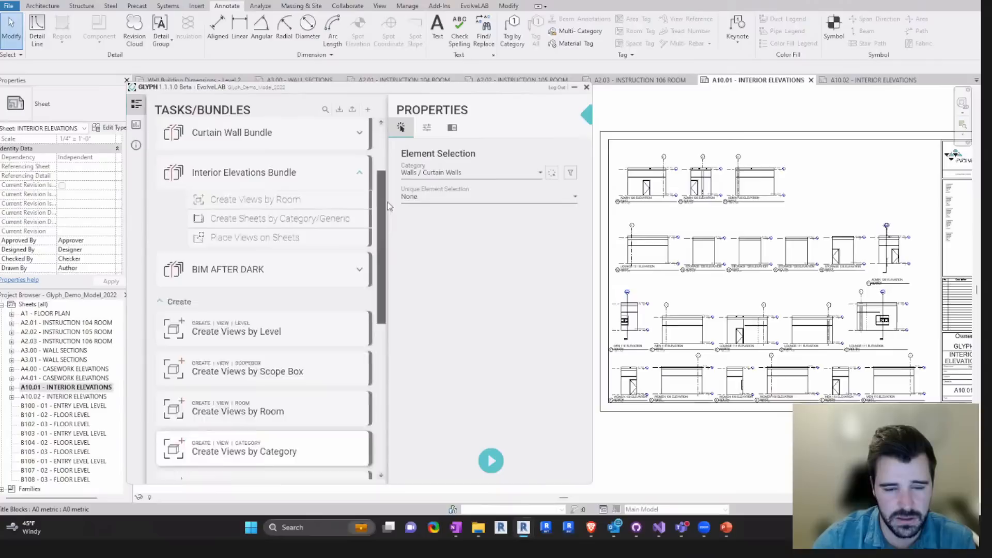
{"action": "left_click", "coordinate": [457, 175]}
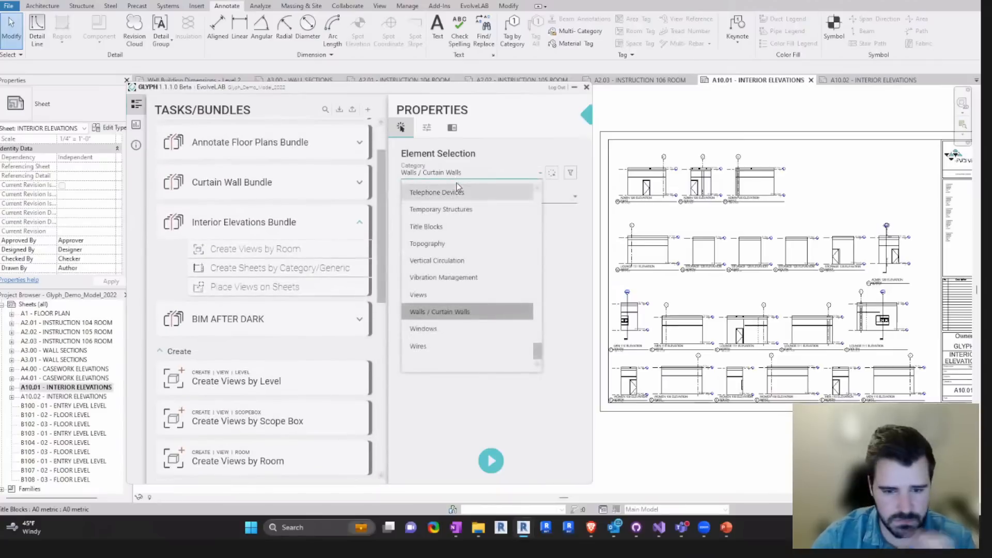
{"action": "scroll", "coordinate": [538, 325], "scroll_direction": "up", "scroll_amount": 3}
{"action": "left_click_drag", "start_coordinate": [539, 340], "coordinate": [538, 199]}
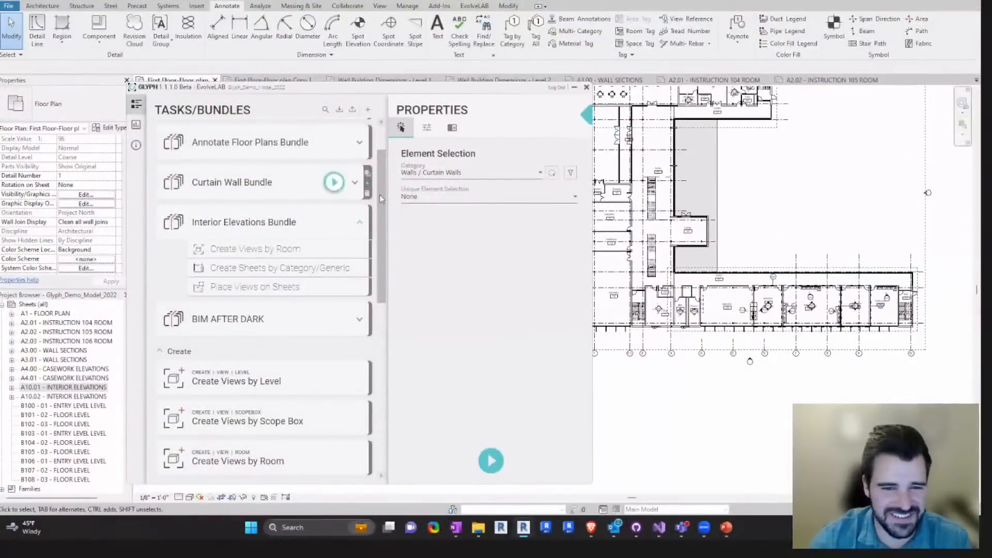
- Collapse the Interior Elevations Bundle, expand the Curtain Wall Bundle and show the element selection of its Create Views by Category task
{"action": "left_click", "coordinate": [359, 222]}
{"action": "scroll", "coordinate": [358, 217], "scroll_direction": "up", "scroll_amount": 1}
{"action": "left_click", "coordinate": [355, 203]}
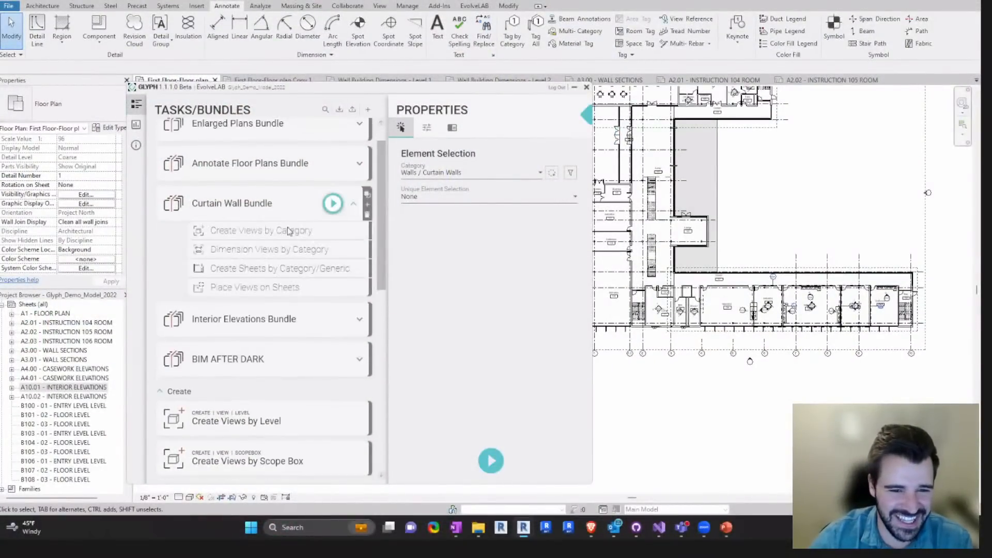
{"action": "mouse_move", "coordinate": [279, 232]}
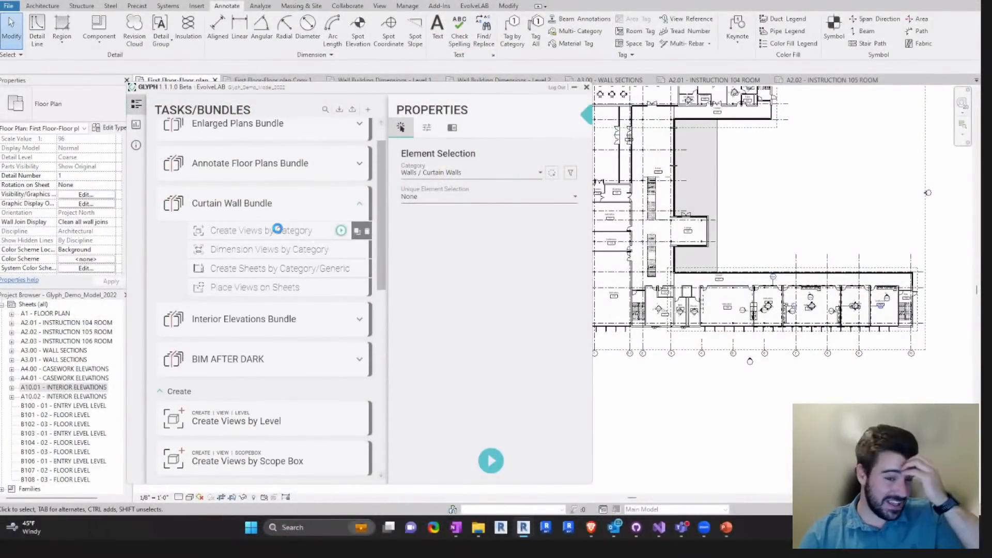
{"action": "left_click", "coordinate": [280, 232]}
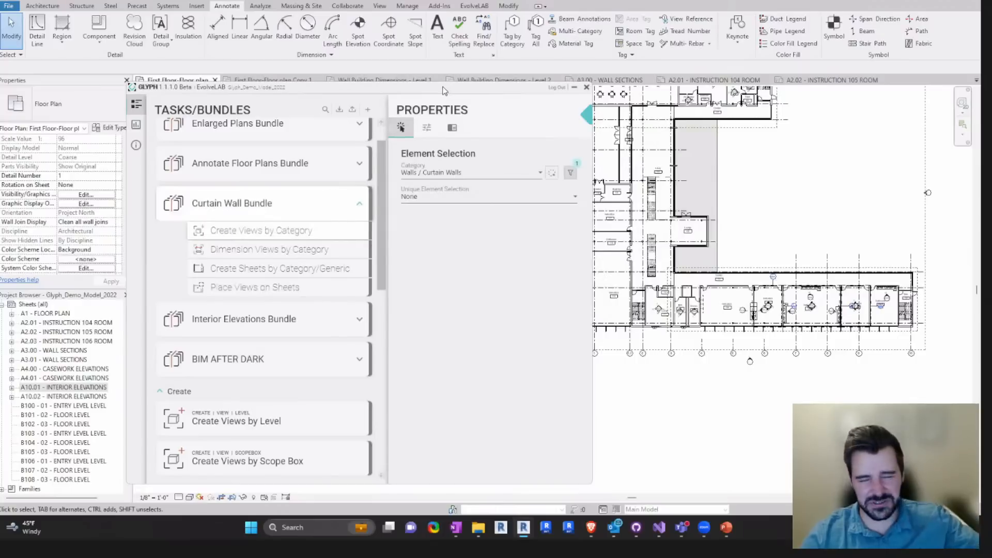
- Arrange the Glyph window beside the First Floor plan so the whole building is in view
{"action": "left_click_drag", "start_coordinate": [443, 91], "coordinate": [434, 88]}
{"action": "scroll", "coordinate": [802, 159], "scroll_direction": "down", "scroll_amount": 3}
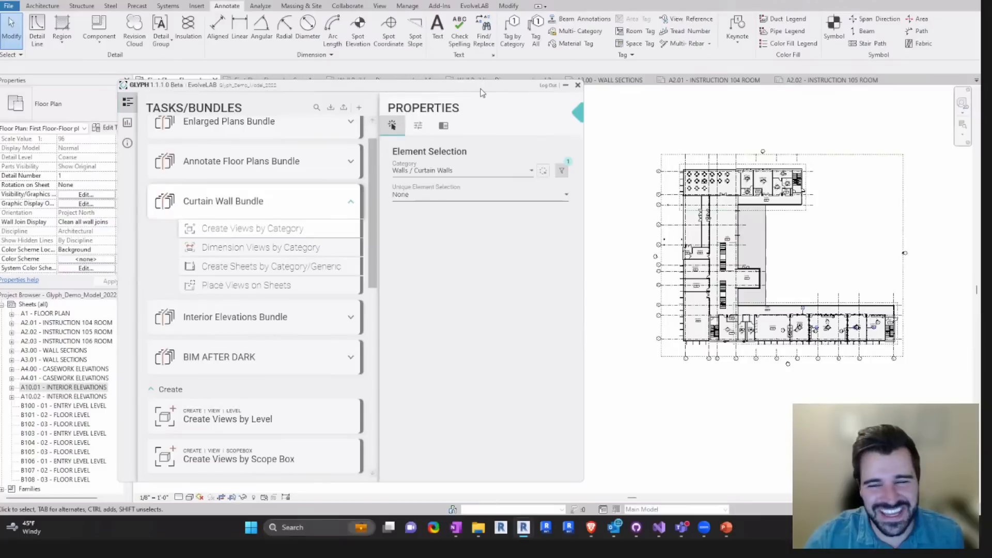
{"action": "left_click_drag", "start_coordinate": [481, 92], "coordinate": [499, 100]}
{"action": "scroll", "coordinate": [753, 258], "scroll_direction": "up", "scroll_amount": 2}
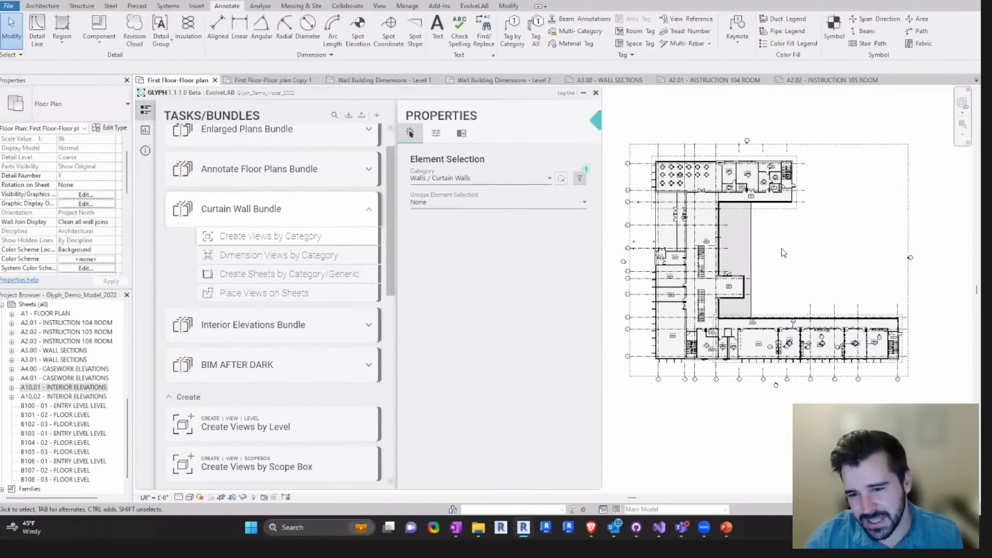
{"action": "middle_click_drag", "start_coordinate": [752, 280], "coordinate": [758, 278]}
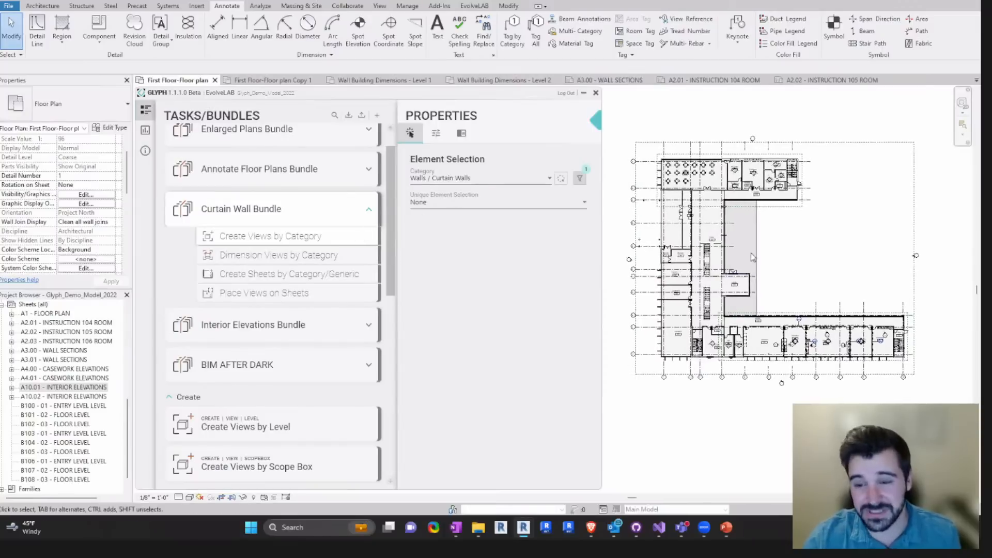
{"action": "left_click", "coordinate": [757, 243]}
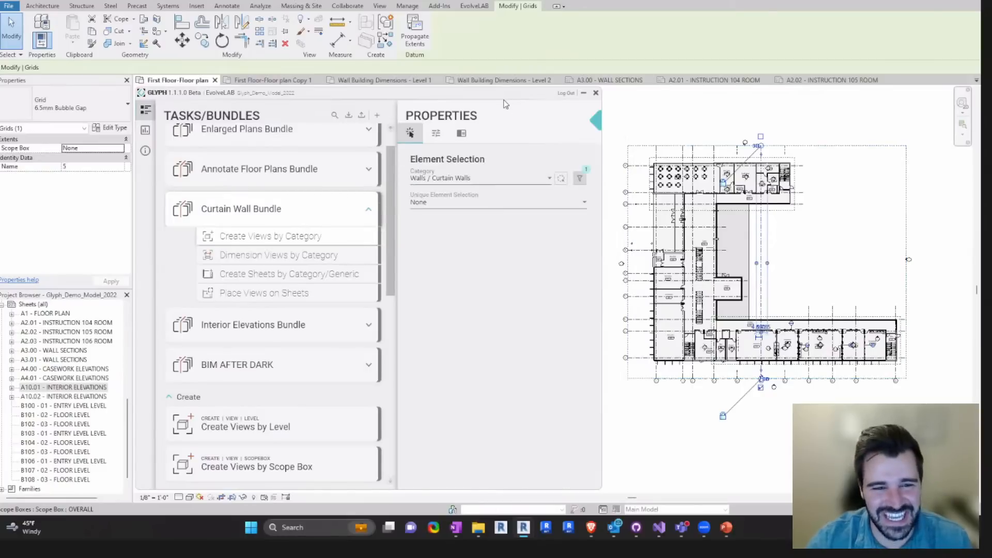
{"action": "left_click_drag", "start_coordinate": [504, 98], "coordinate": [503, 102]}
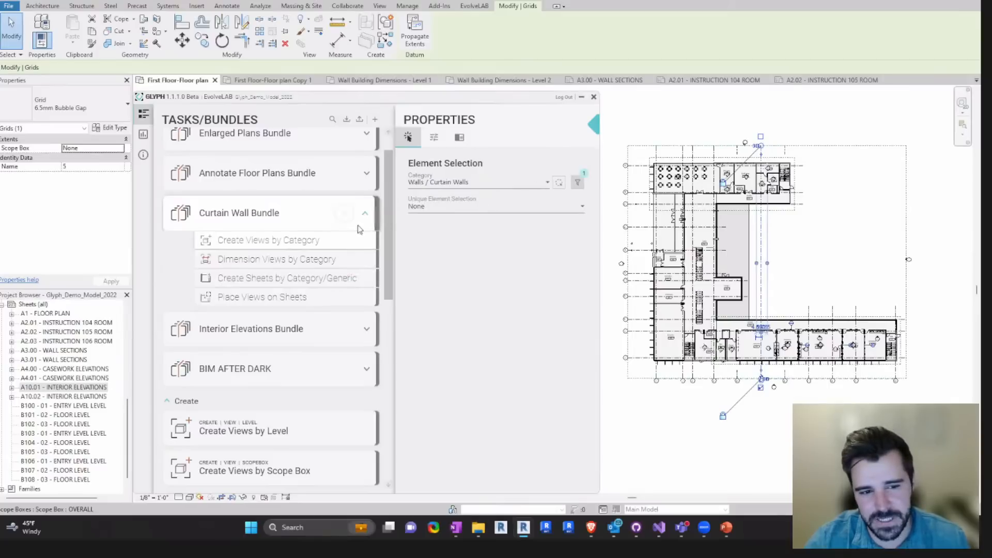
- Cancel the element picking and review the filter applied to the Walls / Curtain Walls category
{"action": "left_click", "coordinate": [560, 183]}
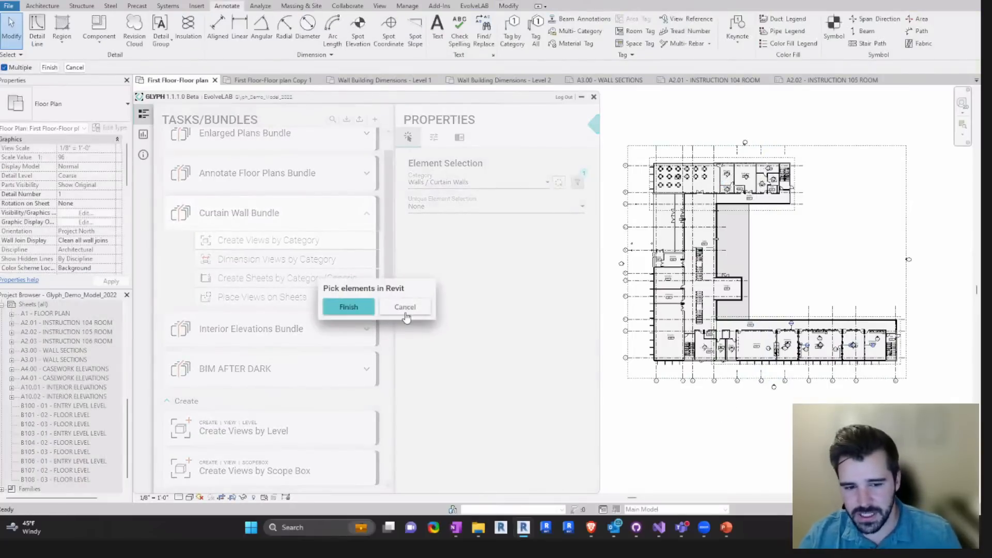
{"action": "left_click", "coordinate": [405, 307]}
{"action": "left_click", "coordinate": [585, 183]}
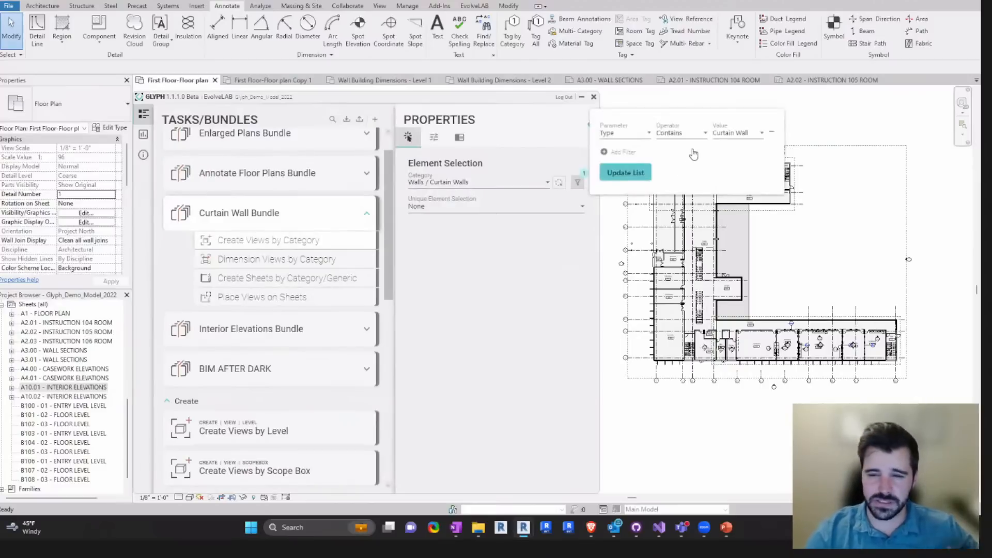
{"action": "left_click", "coordinate": [577, 186]}
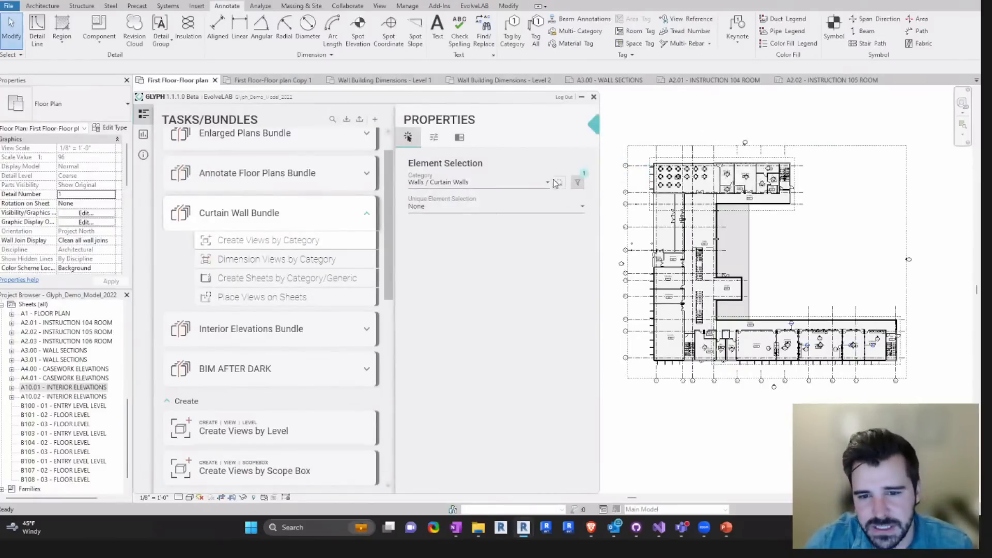
- Pick the exterior and pavilion curtain walls along the courtyard in the First Floor plan and run the Curtain Wall Bundle on them
{"action": "left_click", "coordinate": [557, 182]}
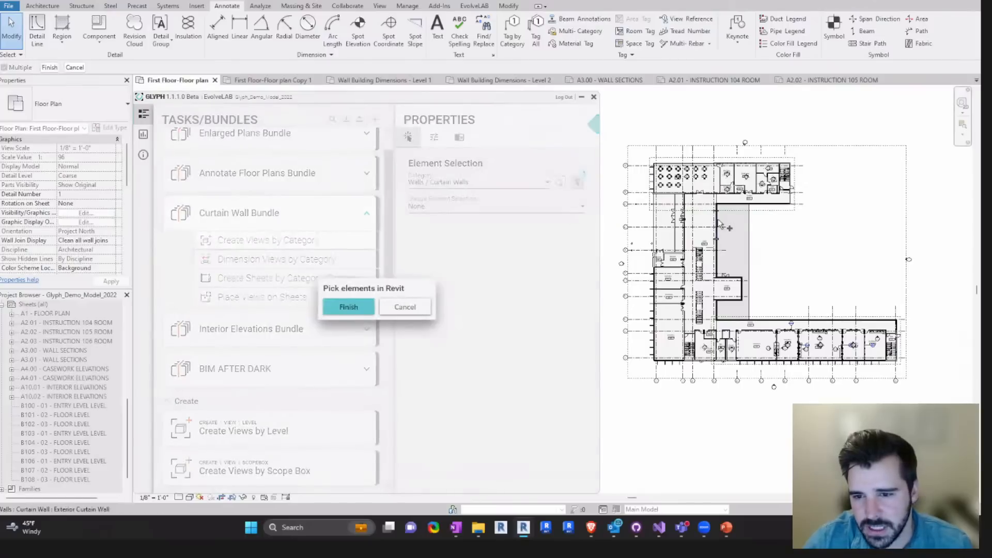
{"action": "left_click", "coordinate": [716, 256]}
{"action": "left_click", "coordinate": [742, 287]}
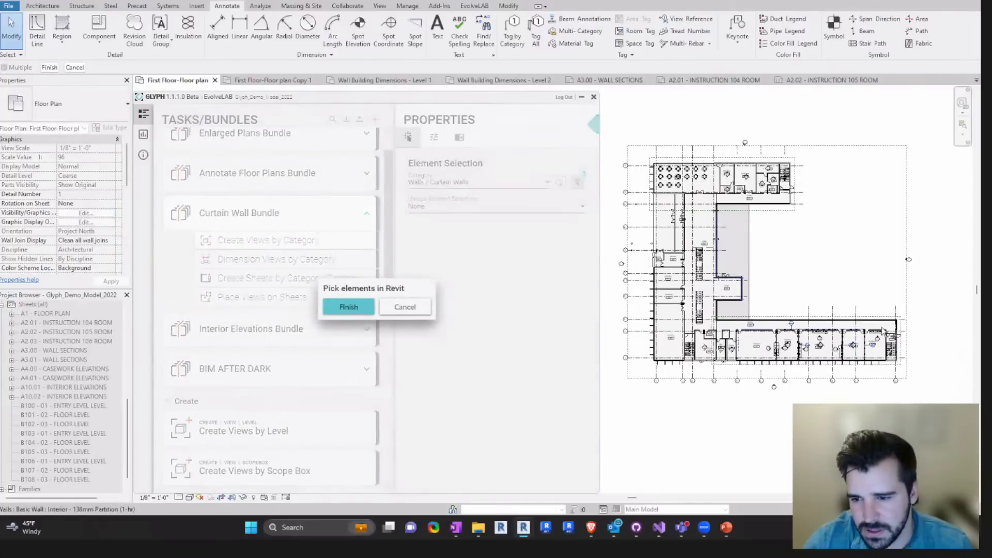
{"action": "left_click", "coordinate": [897, 325]}
{"action": "scroll", "coordinate": [701, 255], "scroll_direction": "up", "scroll_amount": 3}
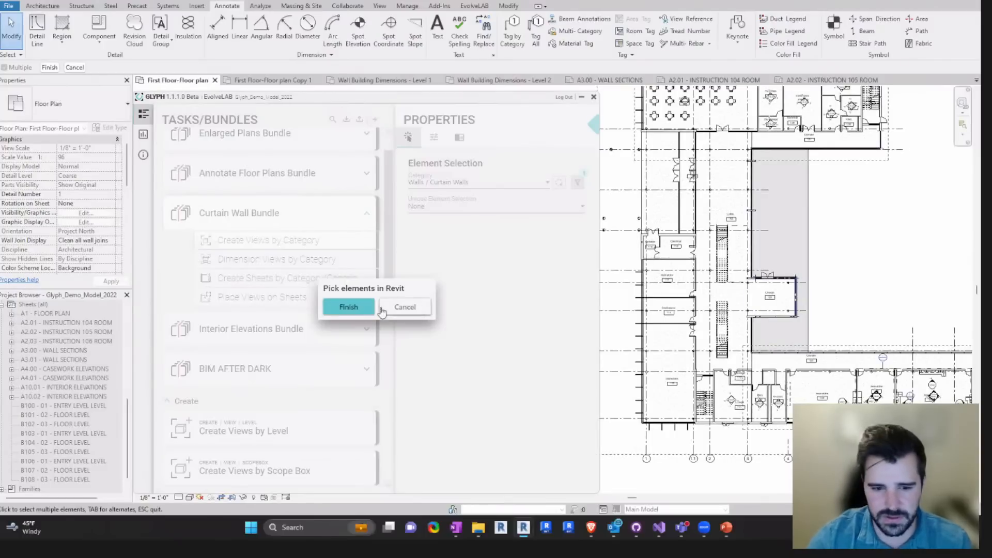
{"action": "left_click", "coordinate": [349, 307]}
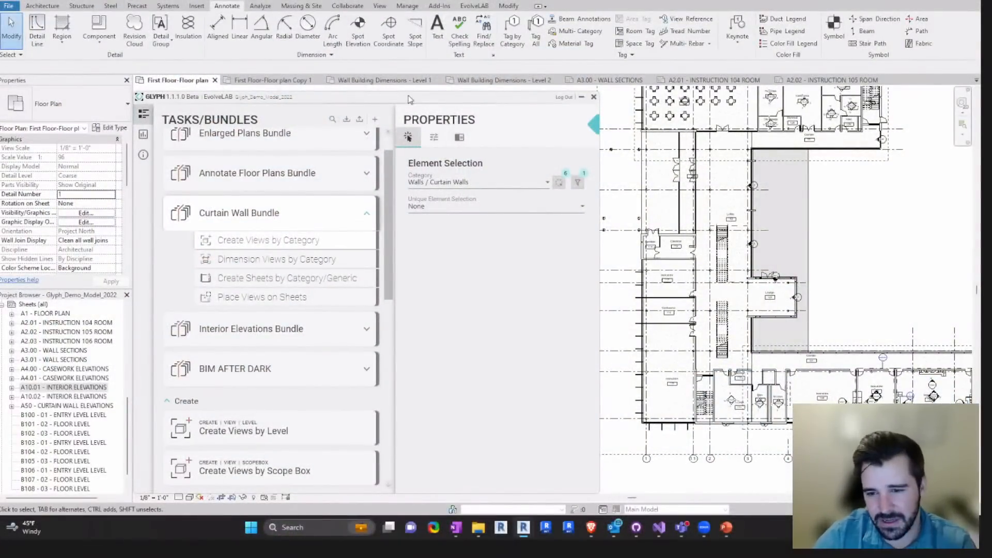
- Open sheet A50 - CURTAIN WALL ELEVATIONS and bring it fully into view beside the Glyph window
{"action": "left_click_drag", "start_coordinate": [410, 99], "coordinate": [412, 93]}
{"action": "scroll", "coordinate": [37, 391], "scroll_direction": "down", "scroll_amount": 1}
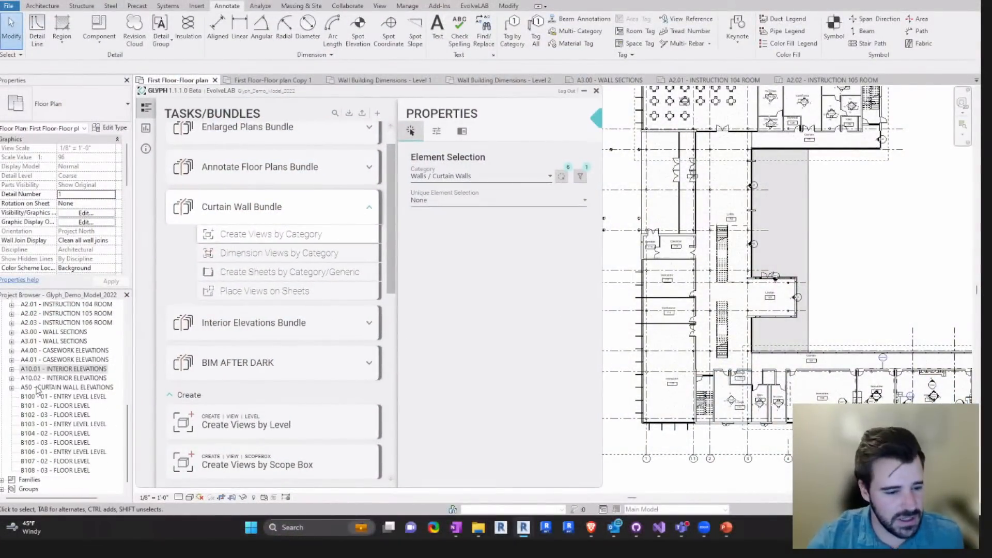
{"action": "left_click", "coordinate": [41, 388]}
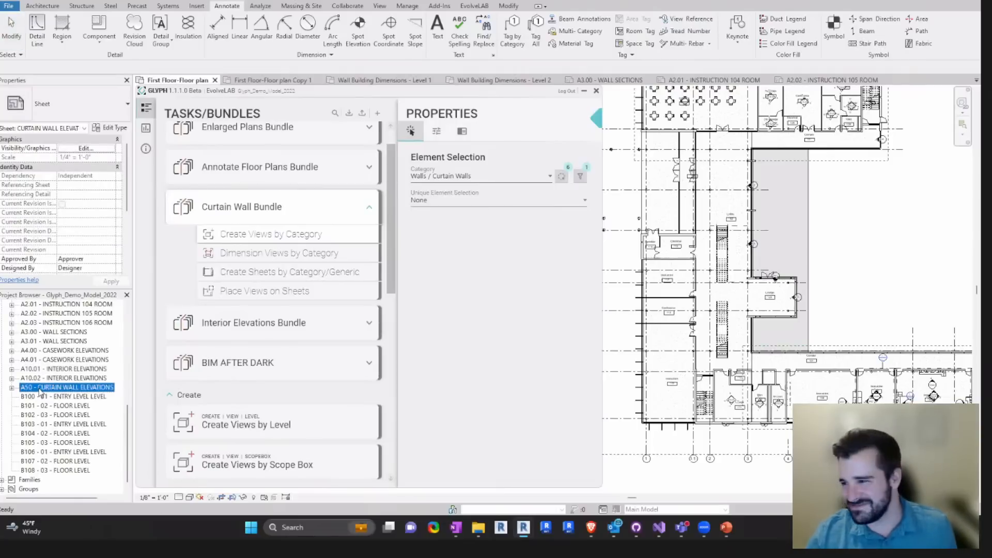
{"action": "double_click", "coordinate": [40, 388]}
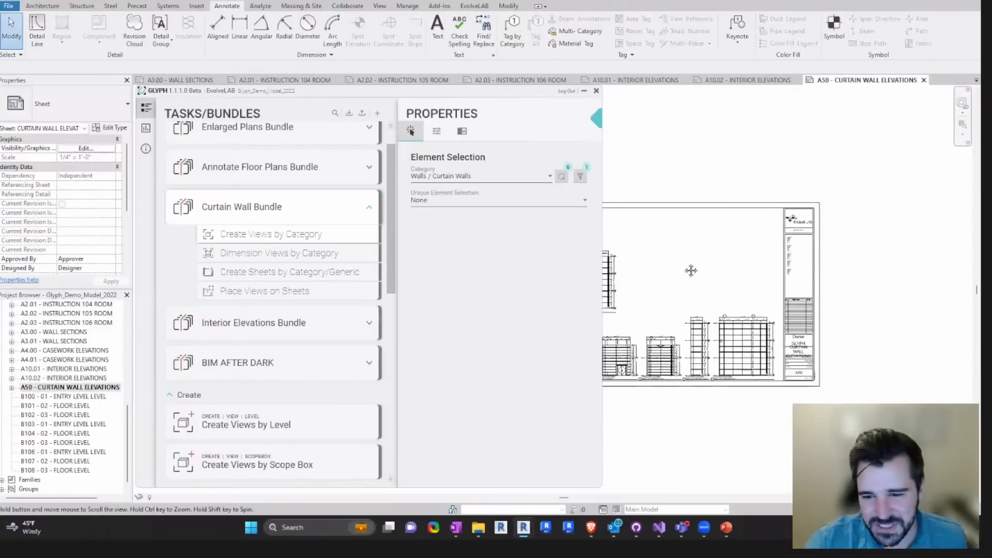
{"action": "left_click", "coordinate": [13, 390]}
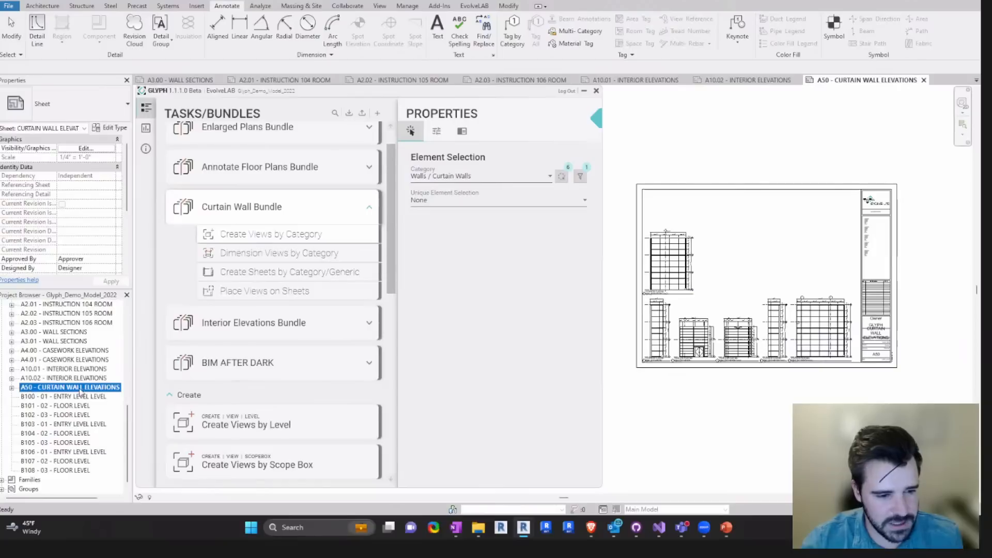
{"action": "middle_click_drag", "start_coordinate": [717, 221], "coordinate": [712, 221]}
{"action": "left_click_drag", "start_coordinate": [481, 94], "coordinate": [468, 93]}
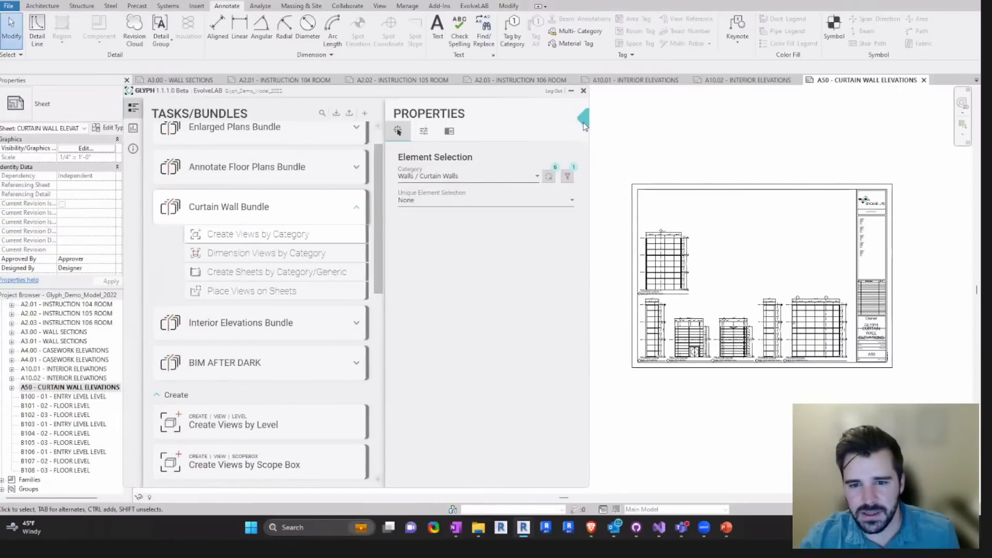
- Collapse Glyph's properties pane and inspect the overall and mullion dimension strings above the narrow exterior curtain wall elevation
{"action": "left_click", "coordinate": [584, 119]}
{"action": "middle_click_drag", "start_coordinate": [795, 273], "coordinate": [698, 234]}
{"action": "scroll", "coordinate": [629, 234], "scroll_direction": "up", "scroll_amount": 3}
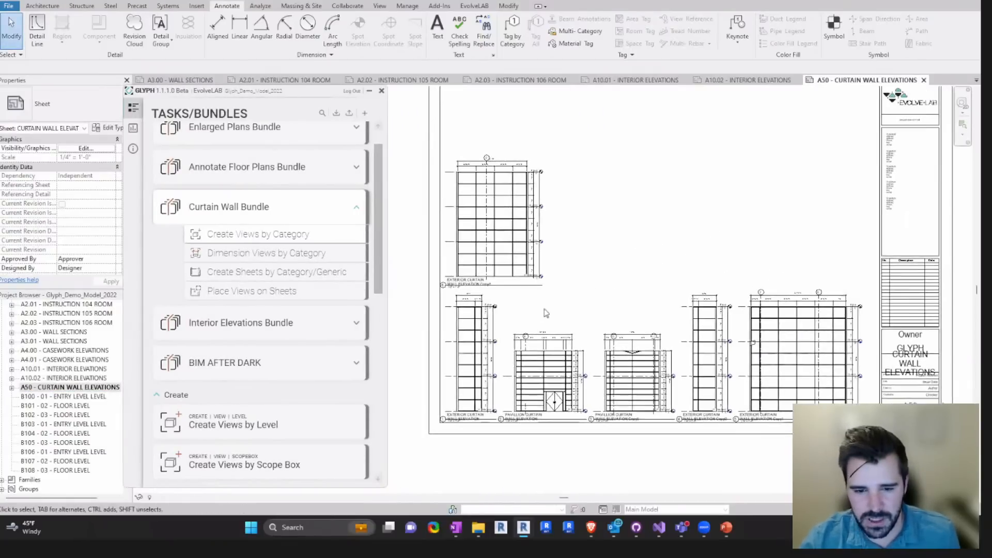
{"action": "scroll", "coordinate": [465, 341], "scroll_direction": "up", "scroll_amount": 5}
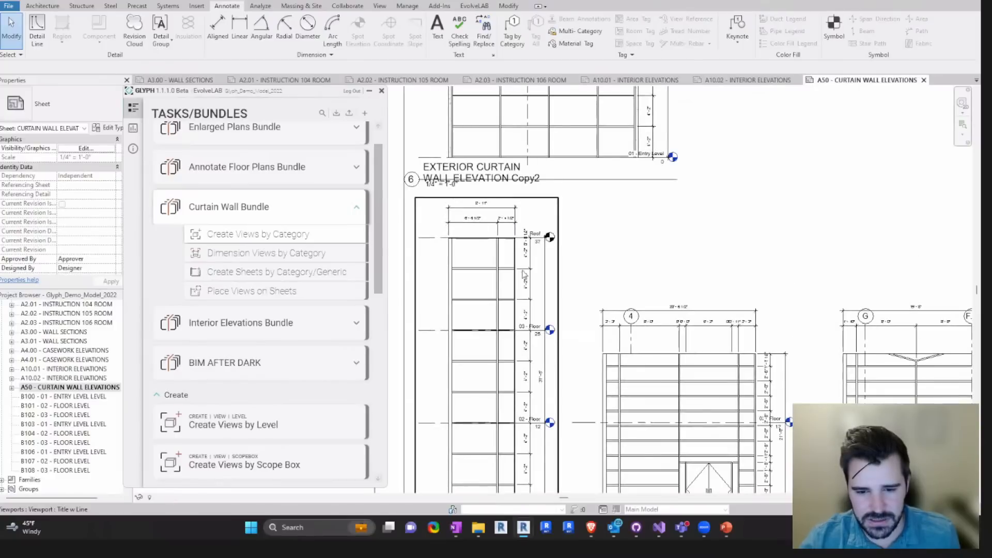
{"action": "scroll", "coordinate": [476, 225], "scroll_direction": "up", "scroll_amount": 2}
{"action": "left_click", "coordinate": [483, 227]}
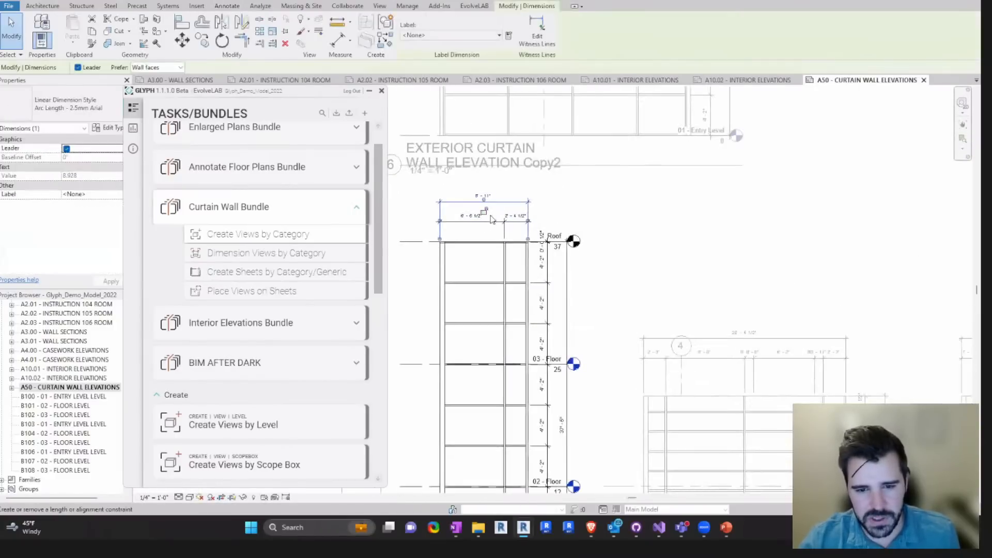
{"action": "left_click", "coordinate": [479, 226]}
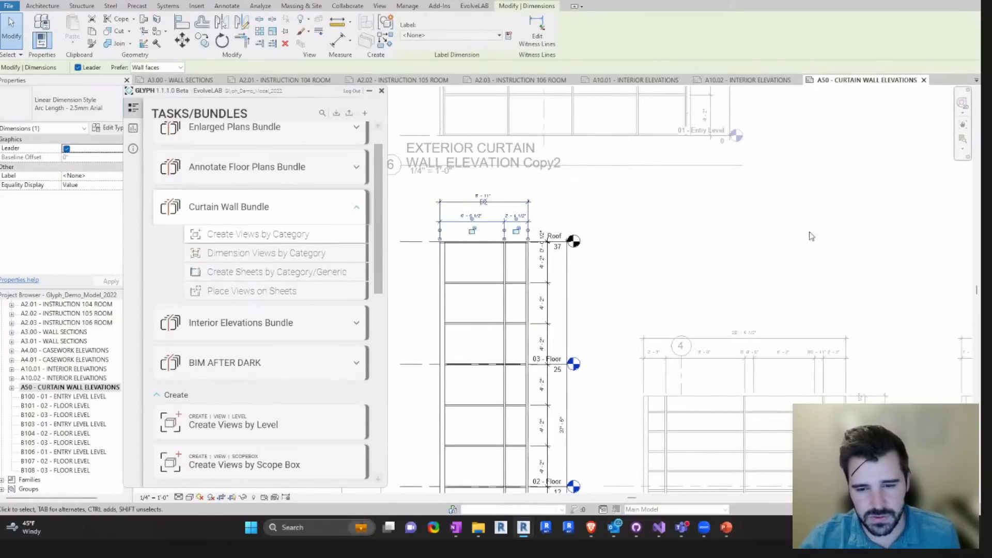
{"action": "scroll", "coordinate": [645, 278], "scroll_direction": "down", "scroll_amount": 2}
{"action": "middle_click_drag", "start_coordinate": [687, 237], "coordinate": [639, 268]}
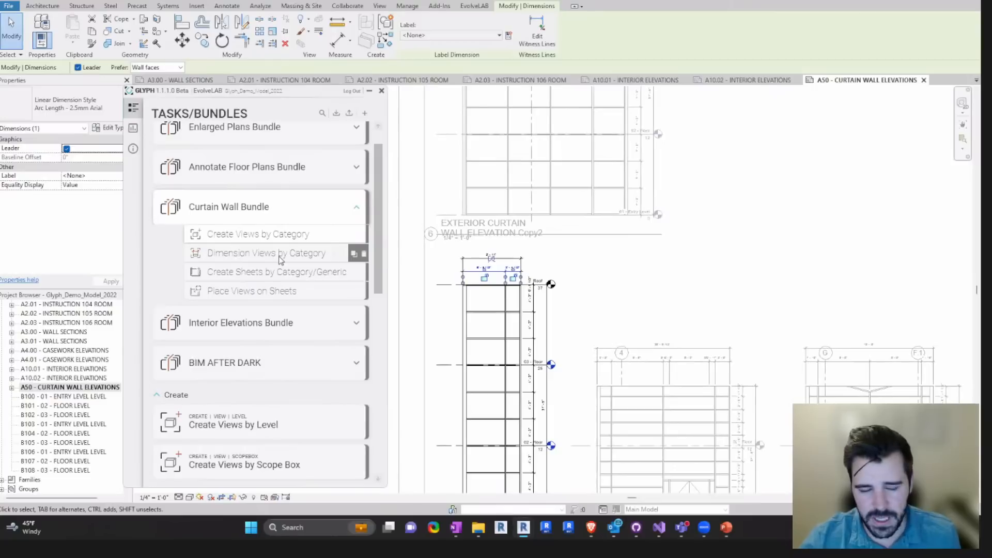
- Review the task settings and wall references of the Curtain Wall Bundle's Dimension Views by Category task
{"action": "left_click", "coordinate": [280, 259]}
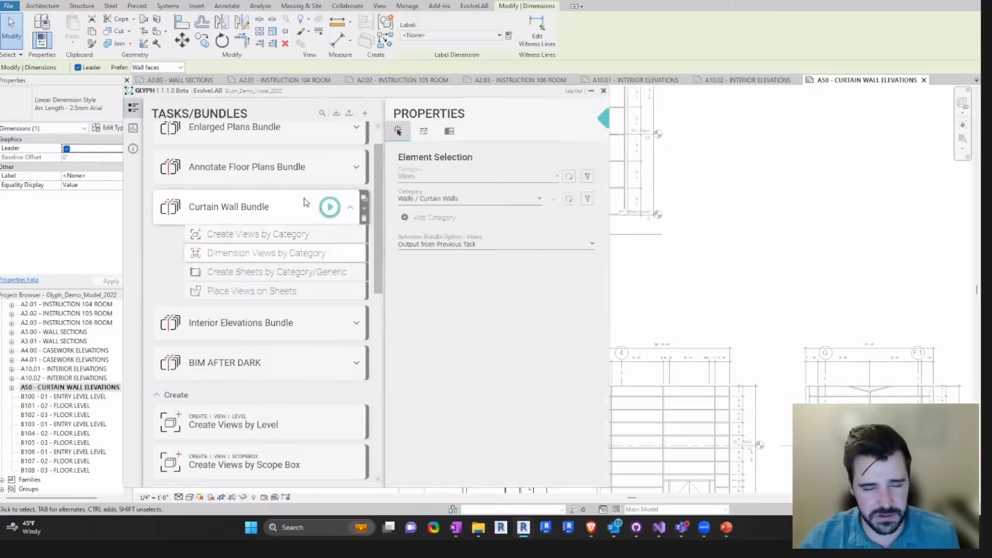
{"action": "left_click", "coordinate": [424, 132]}
{"action": "left_click", "coordinate": [519, 268]}
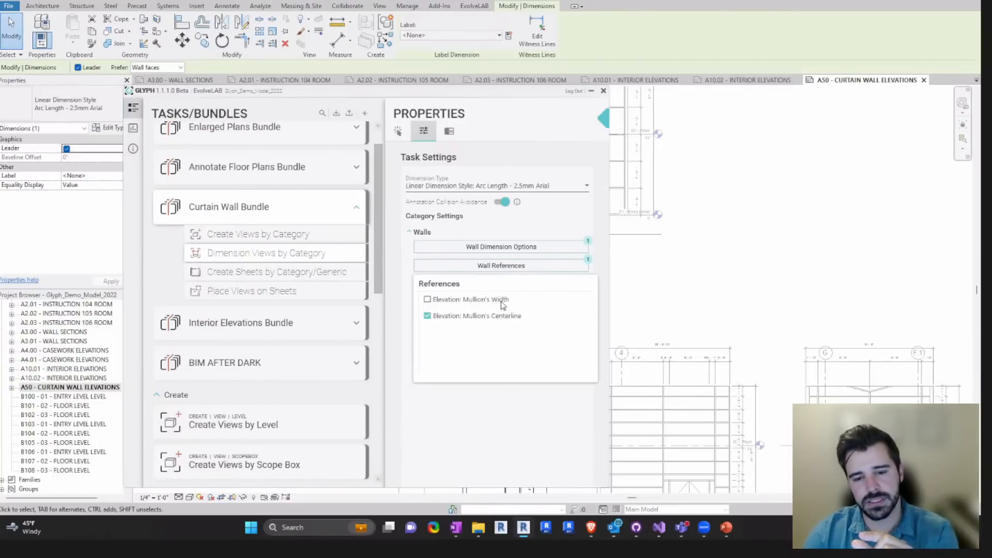
{"action": "left_click", "coordinate": [744, 290]}
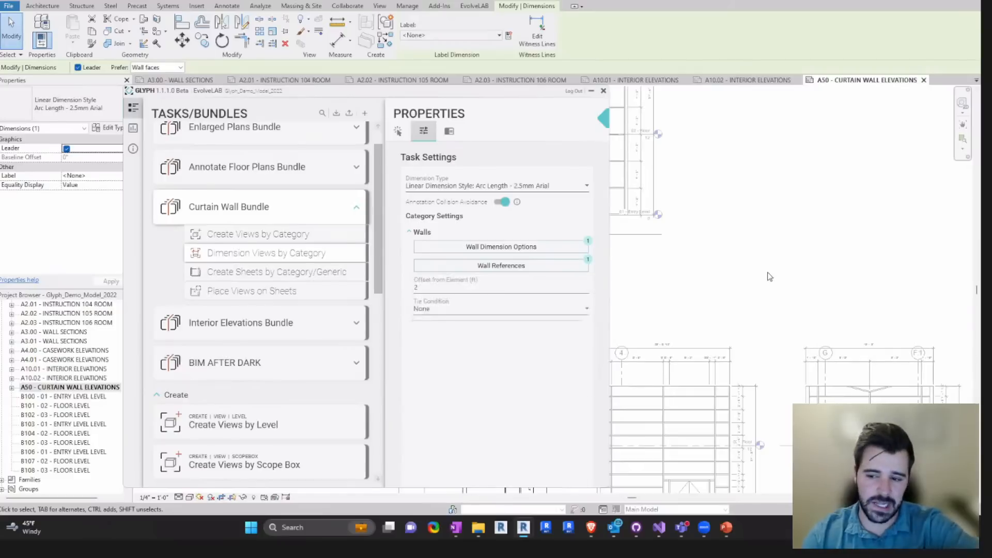
- Examine the remaining exterior and pavilion curtain wall elevations and their dimensions on sheet A50
{"action": "scroll", "coordinate": [736, 275], "scroll_direction": "down", "scroll_amount": 1}
{"action": "left_click", "coordinate": [771, 221]}
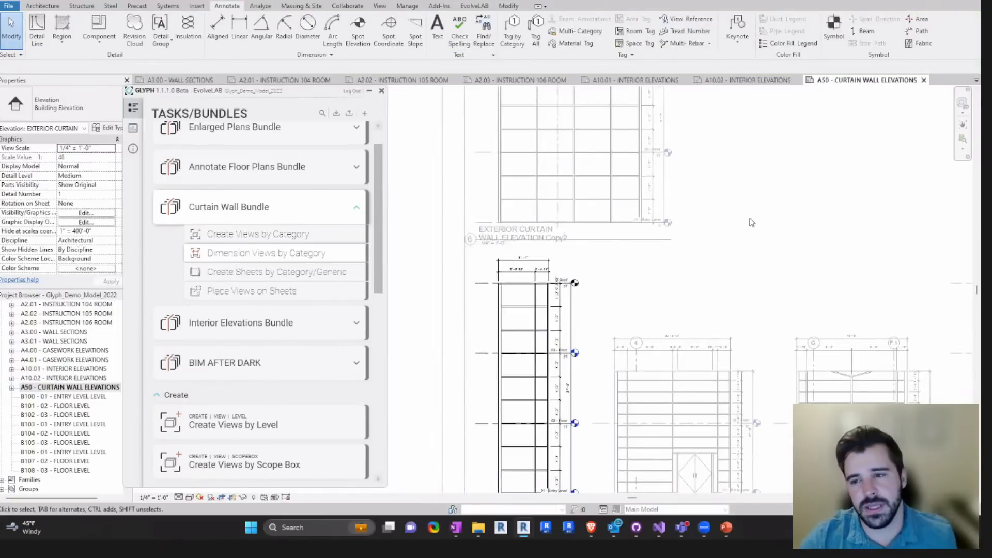
{"action": "scroll", "coordinate": [754, 221], "scroll_direction": "down", "scroll_amount": 2}
{"action": "middle_click_drag", "start_coordinate": [756, 224], "coordinate": [524, 228]}
{"action": "double_click", "coordinate": [704, 197]}
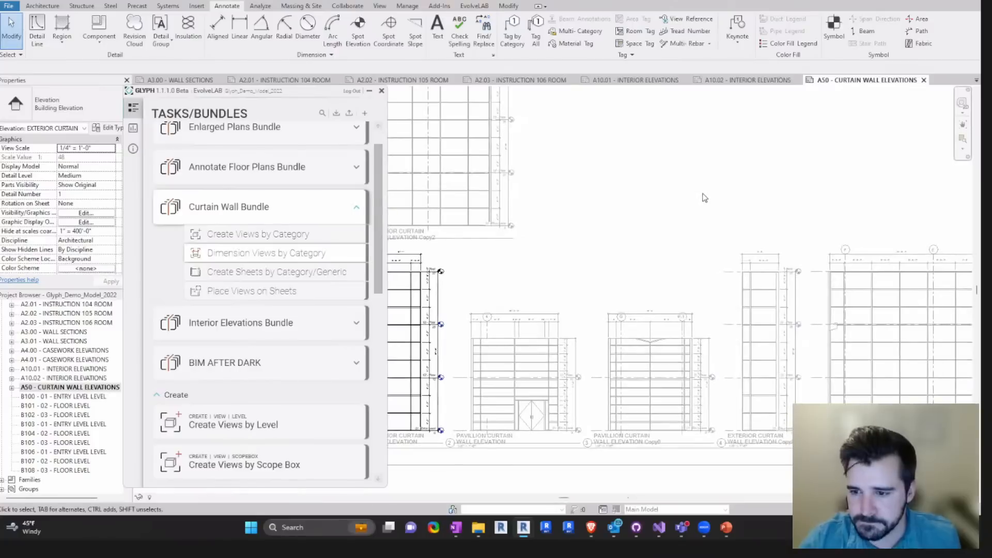
{"action": "middle_click_drag", "start_coordinate": [732, 208], "coordinate": [654, 292]}
{"action": "scroll", "coordinate": [723, 222], "scroll_direction": "down", "scroll_amount": 2}
{"action": "scroll", "coordinate": [424, 201], "scroll_direction": "up", "scroll_amount": 4}
{"action": "scroll", "coordinate": [568, 208], "scroll_direction": "down", "scroll_amount": 2}
{"action": "scroll", "coordinate": [711, 197], "scroll_direction": "down", "scroll_amount": 2}
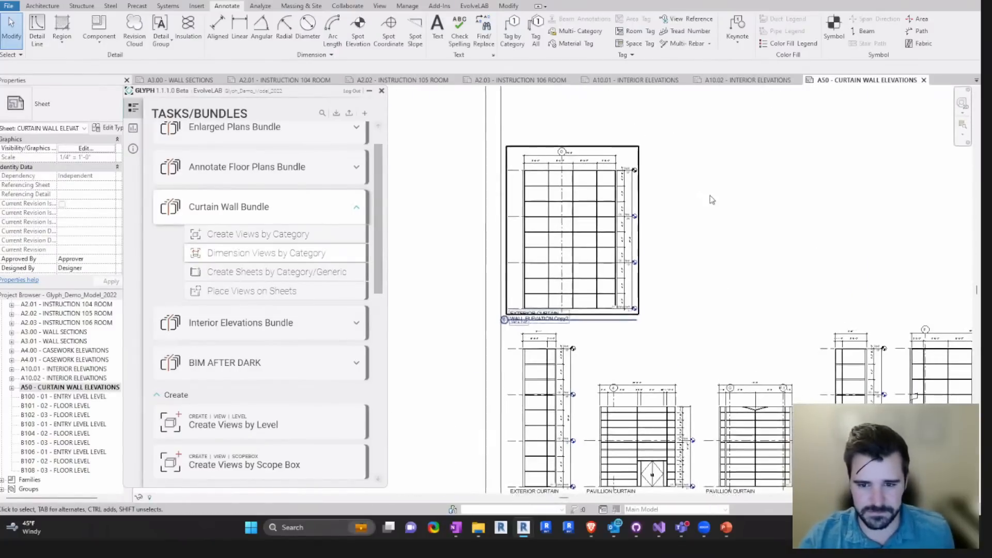
{"action": "scroll", "coordinate": [713, 201], "scroll_direction": "up", "scroll_amount": 1}
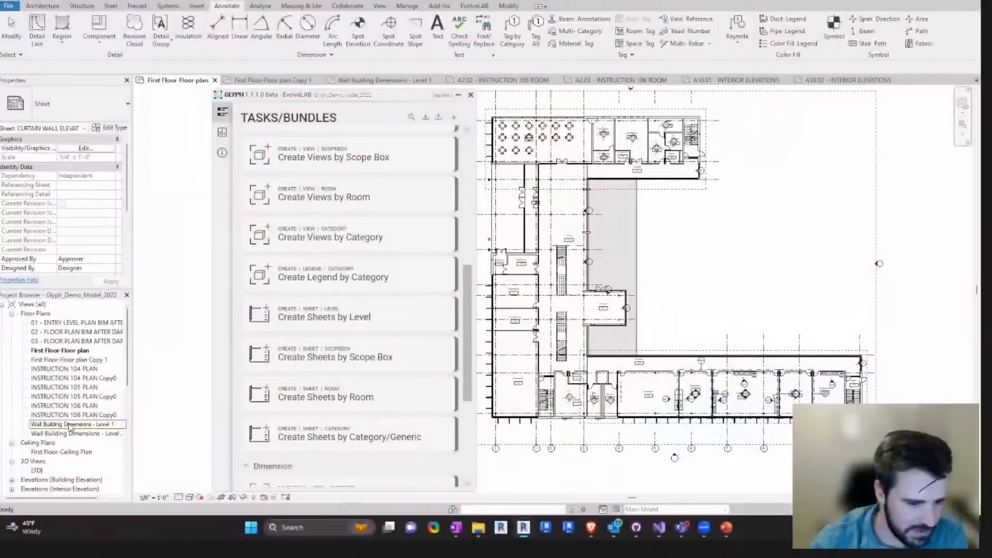
- Open the Wall Building Dimensions - Level 1 floor plan and delete all of its linear dimensions
{"action": "double_click", "coordinate": [70, 425]}
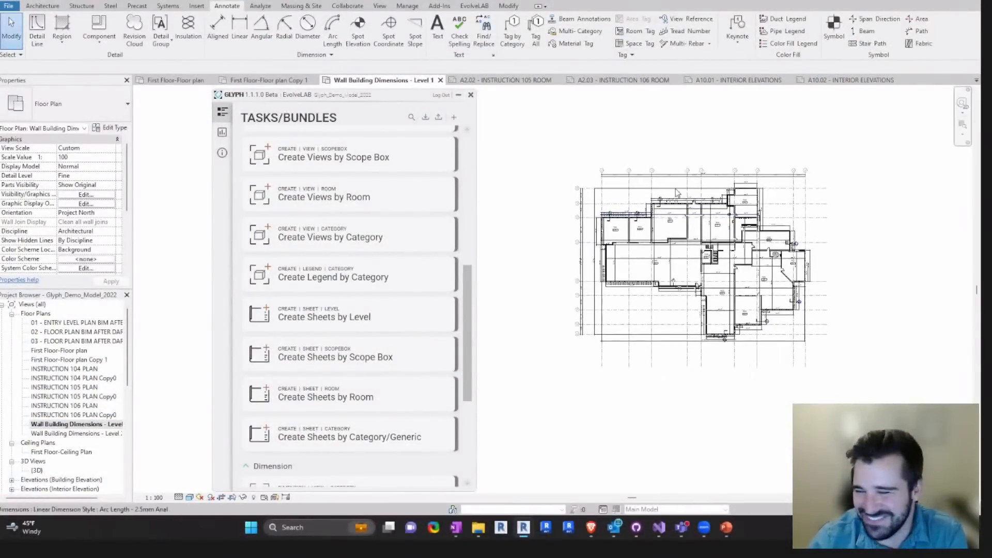
{"action": "scroll", "coordinate": [661, 176], "scroll_direction": "up", "scroll_amount": 2}
{"action": "right_click", "coordinate": [559, 204]}
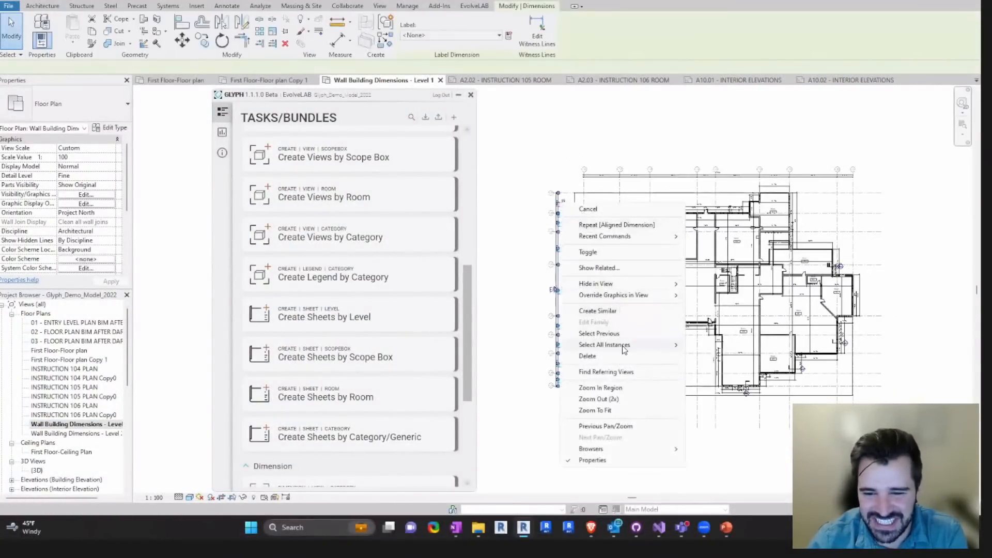
{"action": "mouse_move", "coordinate": [623, 346]}
{"action": "left_click", "coordinate": [740, 345]}
{"action": "key", "text": "Delete"}
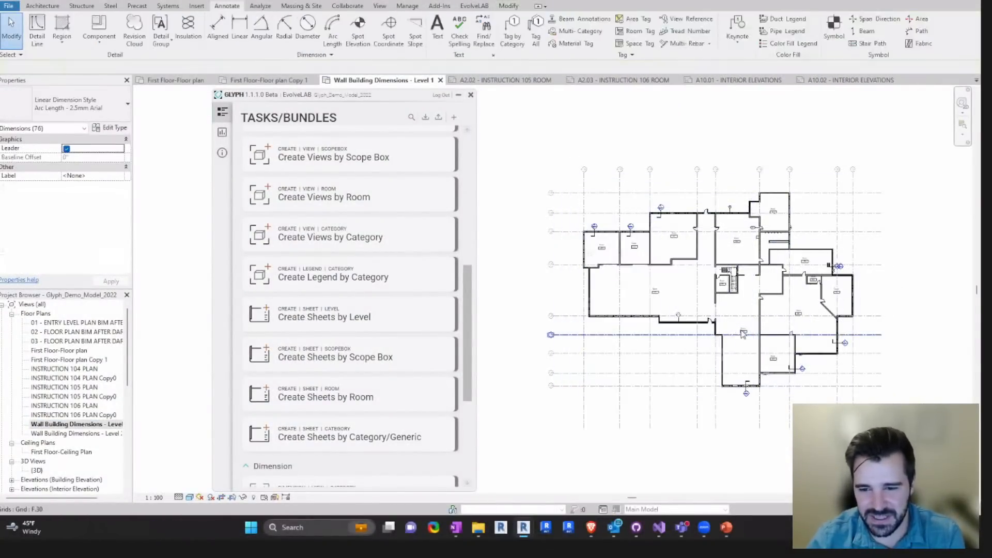
- Open the Dimension Views by Category task beside the plan and pick Wall Building Dimensions - Level 1 as its view
{"action": "scroll", "coordinate": [843, 318], "scroll_direction": "up", "scroll_amount": 2}
{"action": "scroll", "coordinate": [374, 387], "scroll_direction": "down", "scroll_amount": 3}
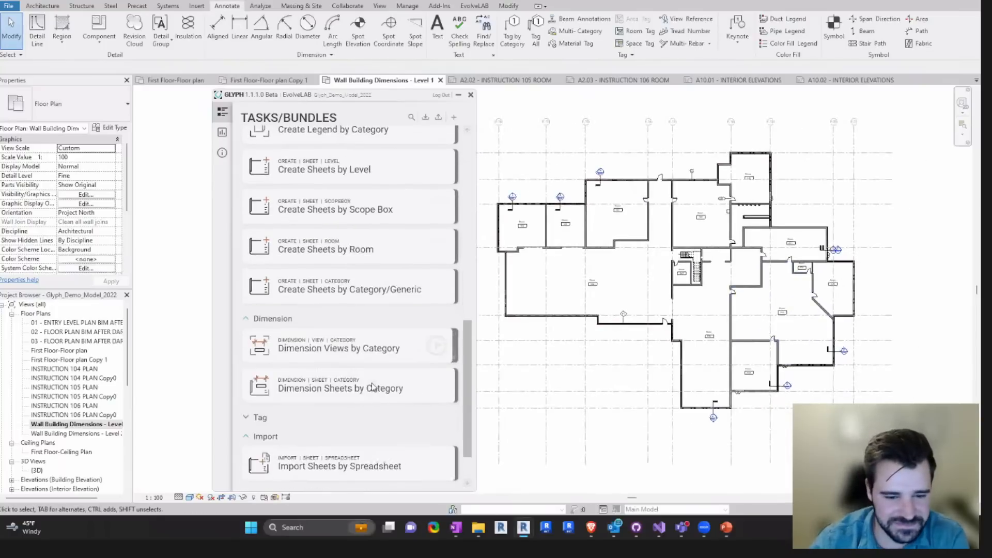
{"action": "left_click", "coordinate": [355, 348]}
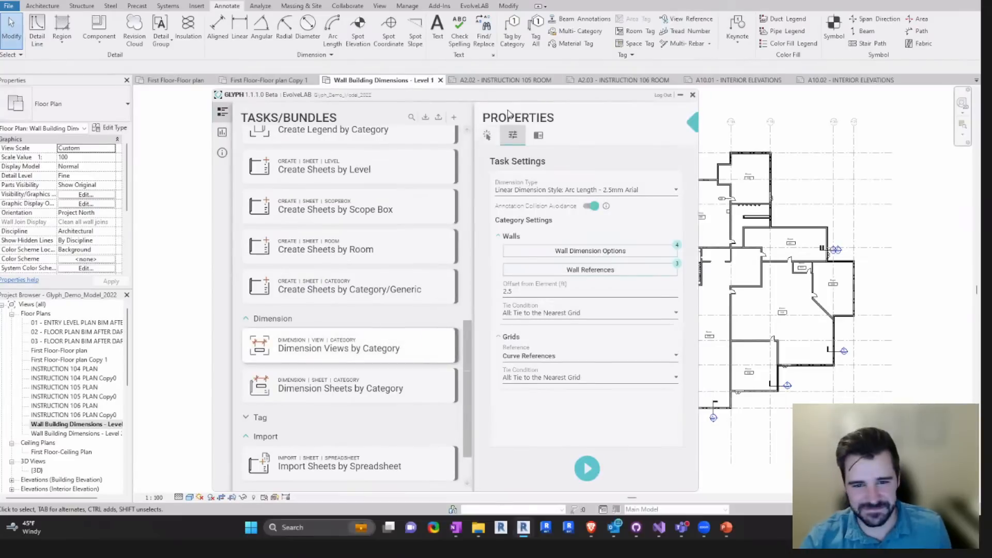
{"action": "left_click_drag", "start_coordinate": [514, 99], "coordinate": [372, 98]}
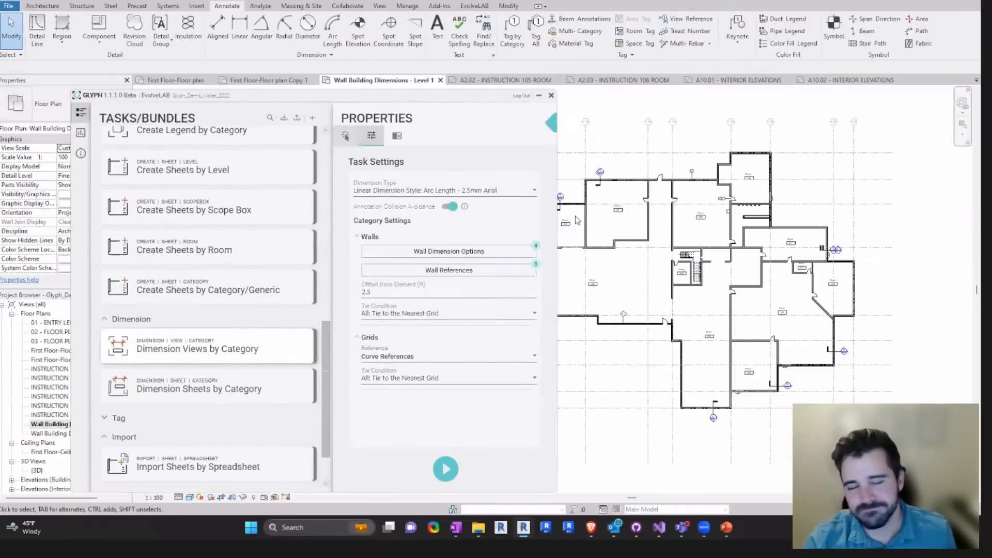
{"action": "middle_click_drag", "start_coordinate": [600, 271], "coordinate": [716, 230]}
{"action": "left_click", "coordinate": [491, 232]}
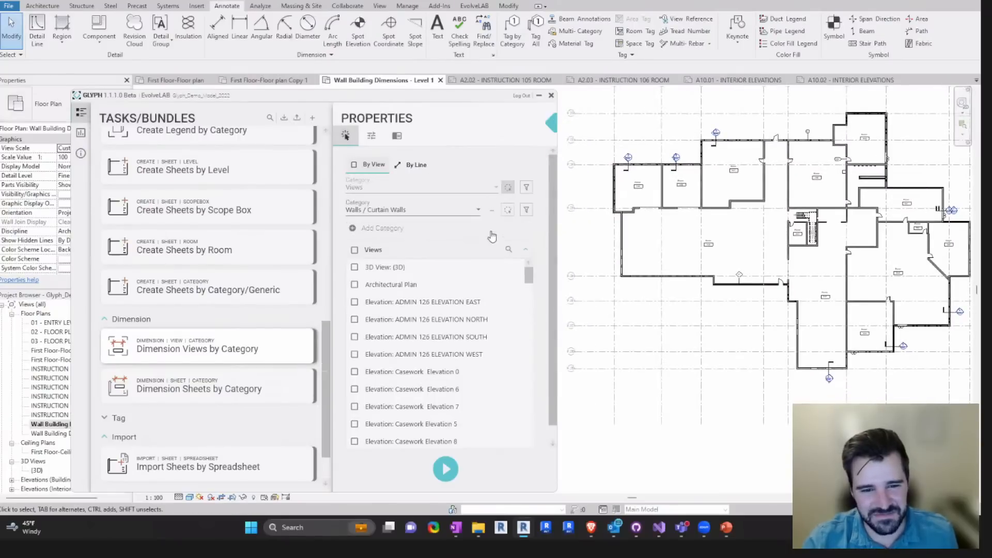
{"action": "left_click", "coordinate": [509, 189]}
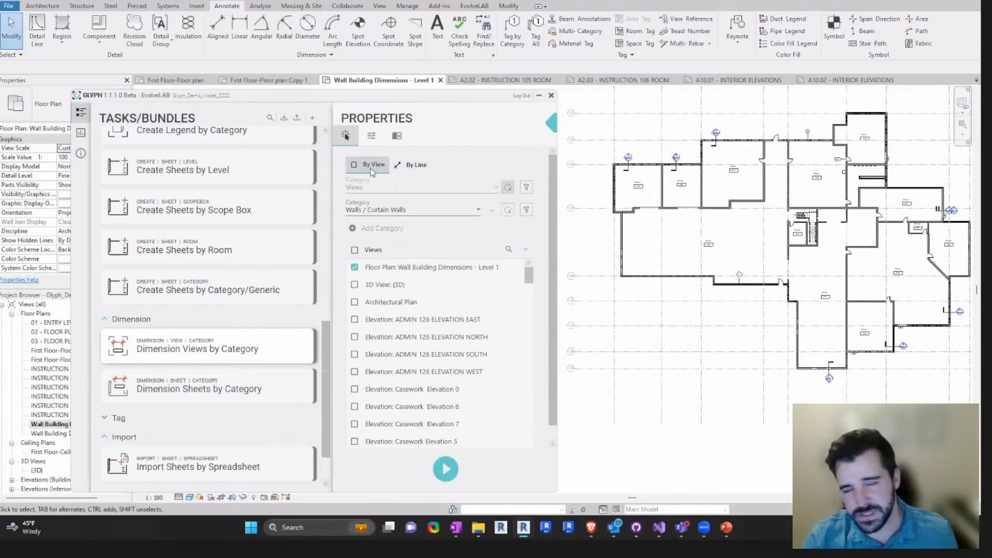
- Switch the task to By Line, use one wall dimension option and one reference with a 1 ft offset, and try running it
{"action": "left_click", "coordinate": [411, 166]}
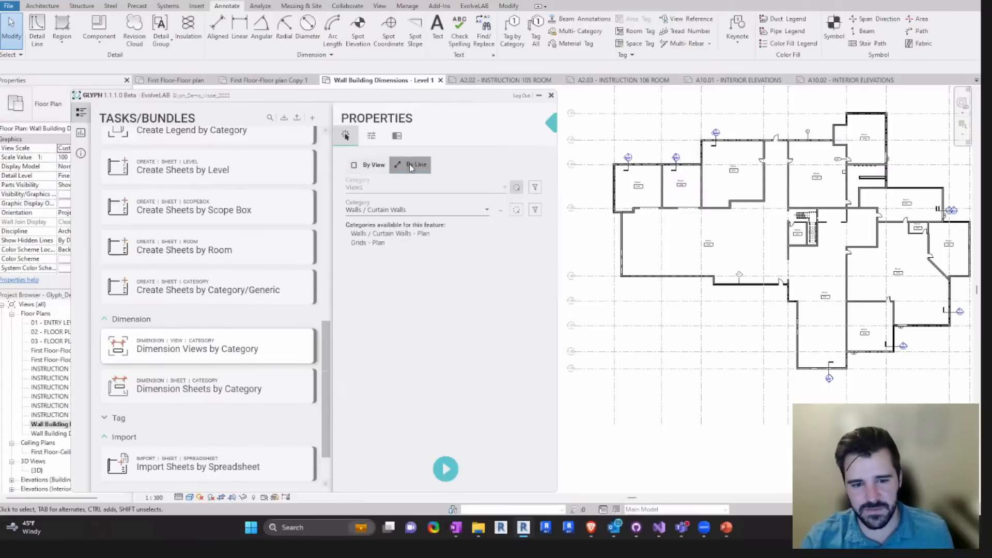
{"action": "left_click", "coordinate": [372, 137]}
{"action": "left_click", "coordinate": [457, 272]}
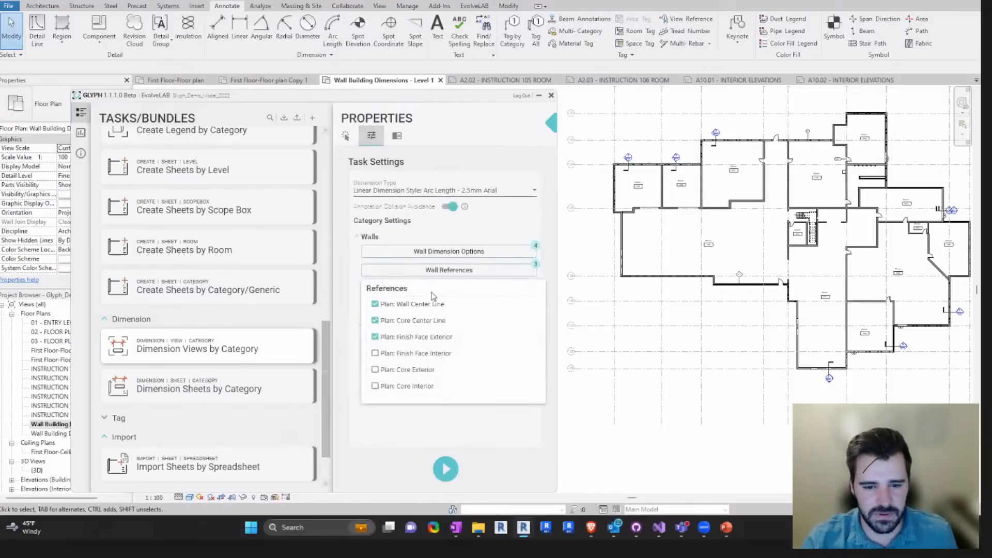
{"action": "left_click", "coordinate": [445, 251]}
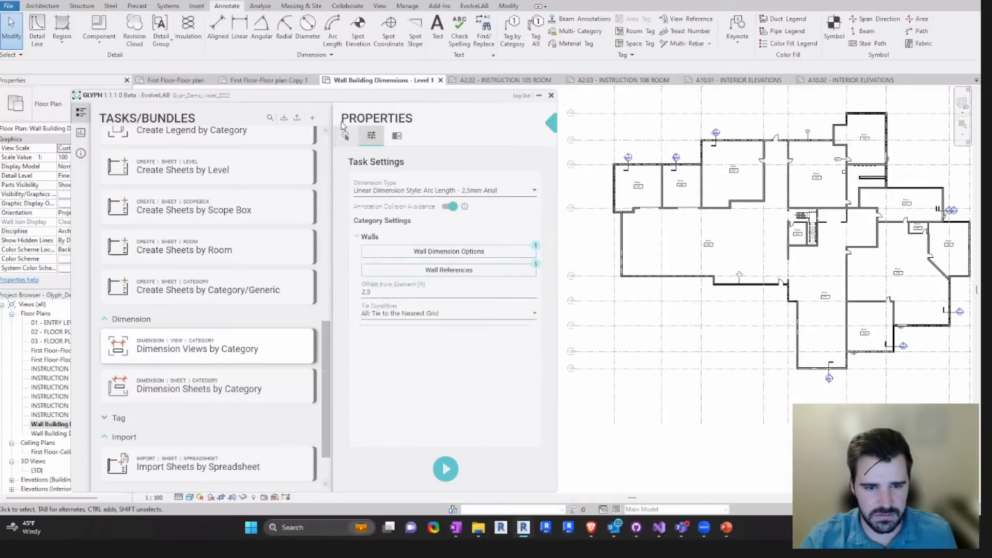
{"action": "left_click", "coordinate": [375, 136]}
{"action": "left_click", "coordinate": [372, 137]}
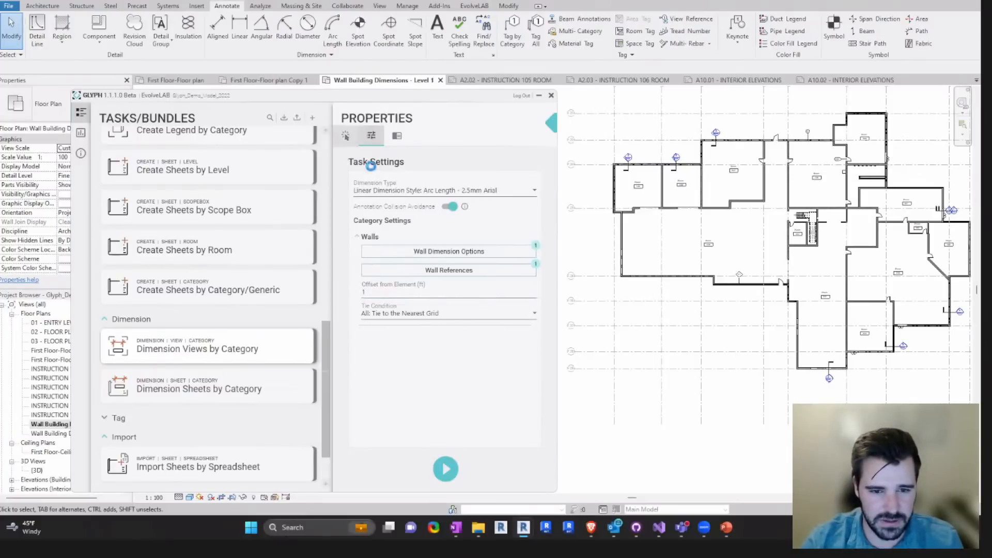
{"action": "left_click", "coordinate": [346, 137]}
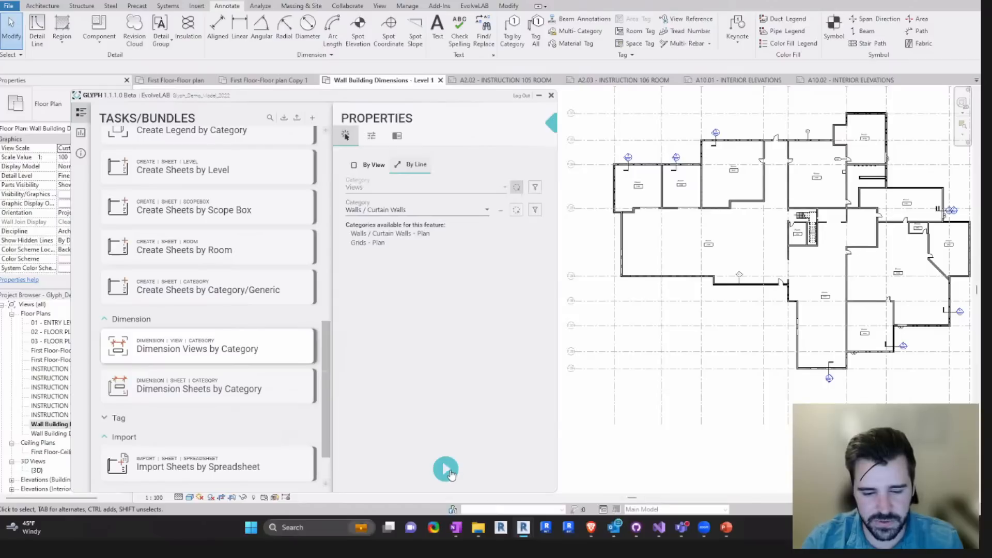
{"action": "left_click", "coordinate": [448, 471]}
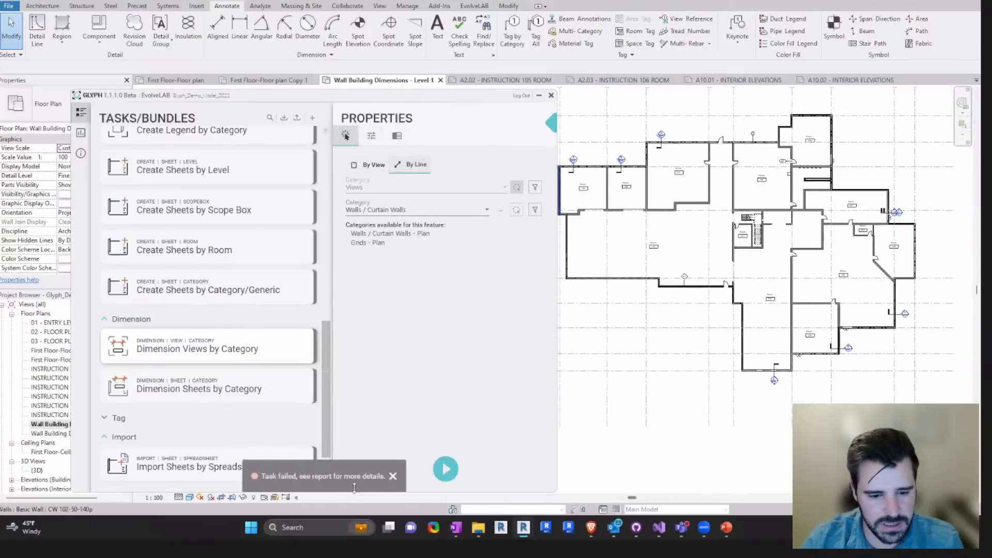
{"action": "left_click", "coordinate": [313, 120]}
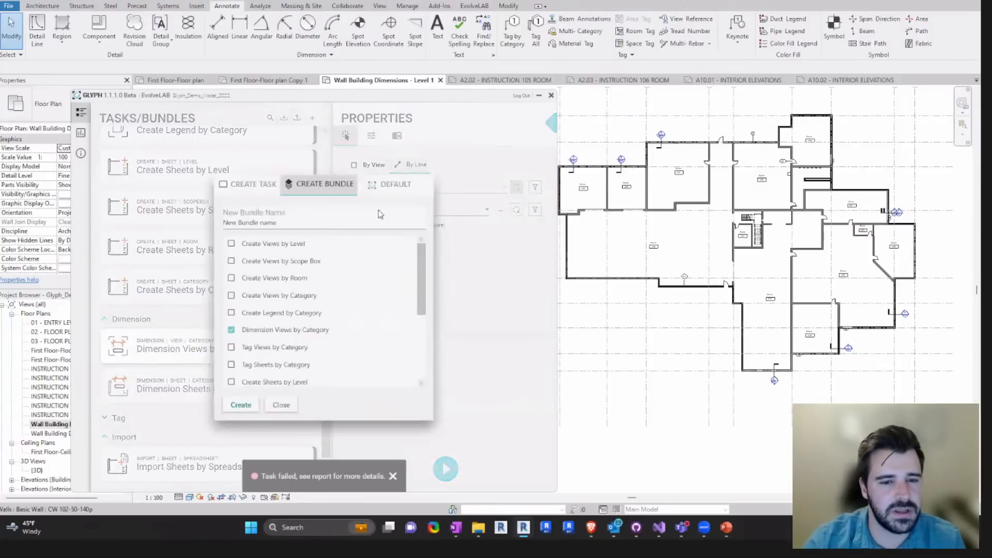
{"action": "left_click", "coordinate": [390, 197]}
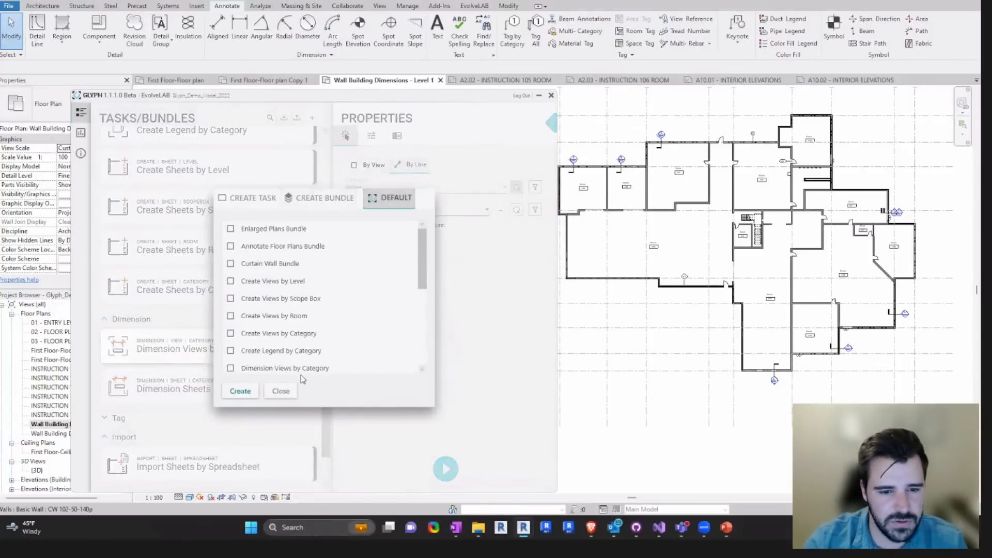
{"action": "left_click", "coordinate": [444, 443]}
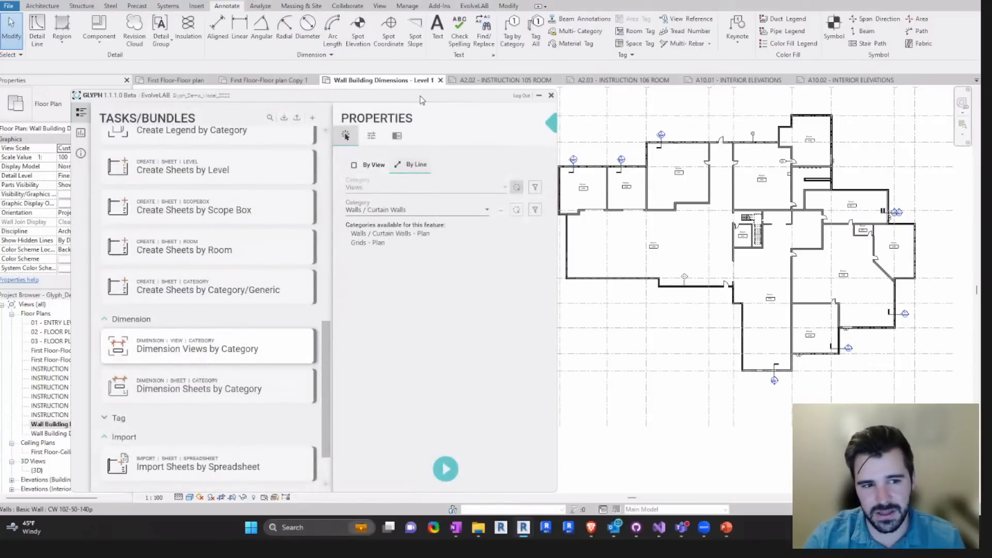
- Open the Status Report and read the notes logged for the latest Dimension Views by Category run
{"action": "left_click_drag", "start_coordinate": [421, 99], "coordinate": [488, 95]}
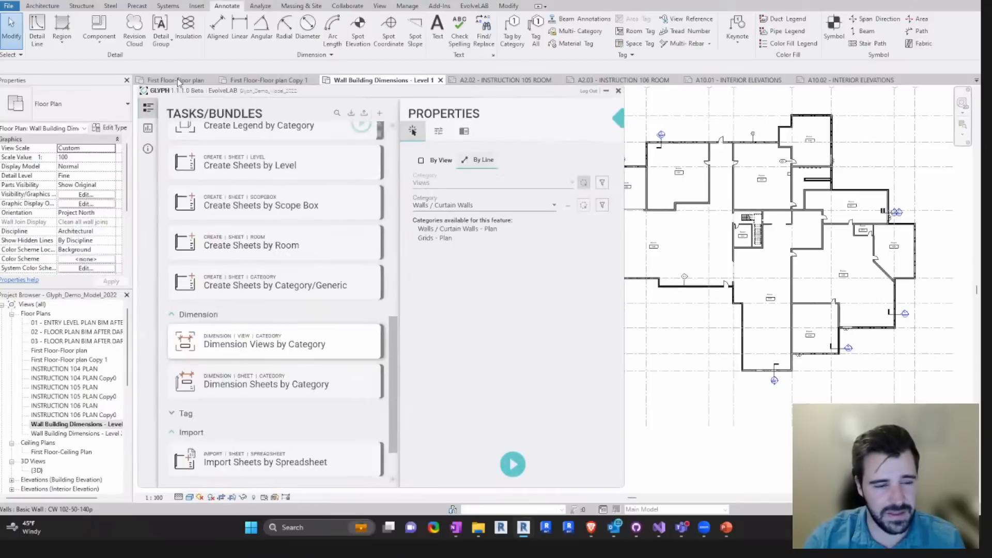
{"action": "left_click", "coordinate": [148, 129]}
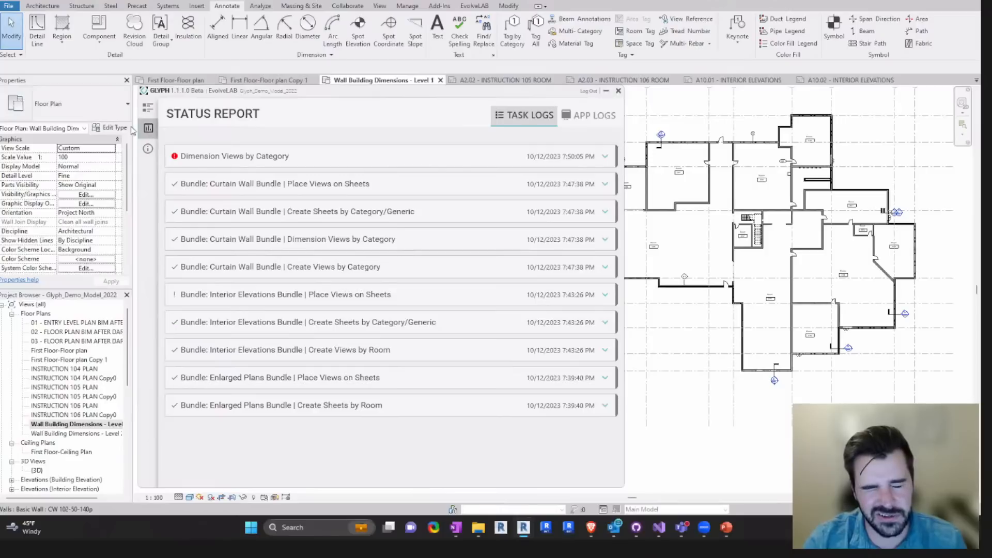
{"action": "left_click", "coordinate": [606, 158]}
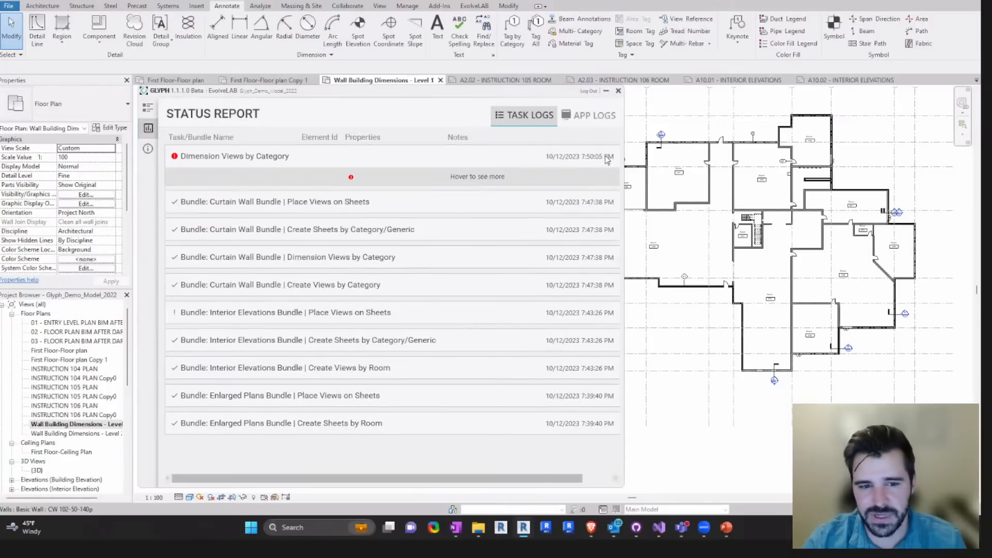
{"action": "mouse_move", "coordinate": [482, 178]}
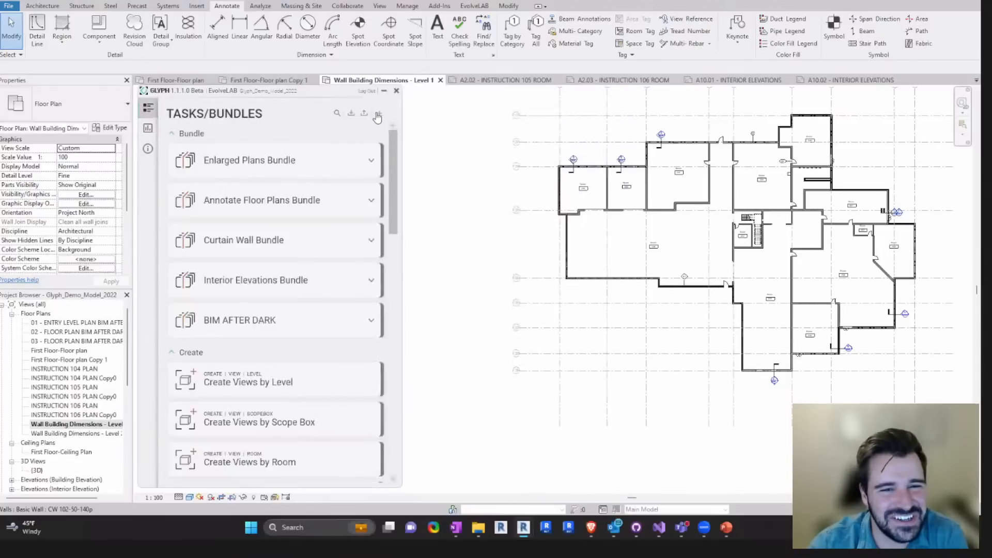
- Start a new custom task in Glyph with Dimension as its action
{"action": "left_click", "coordinate": [380, 114]}
{"action": "scroll", "coordinate": [251, 308], "scroll_direction": "down", "scroll_amount": 5}
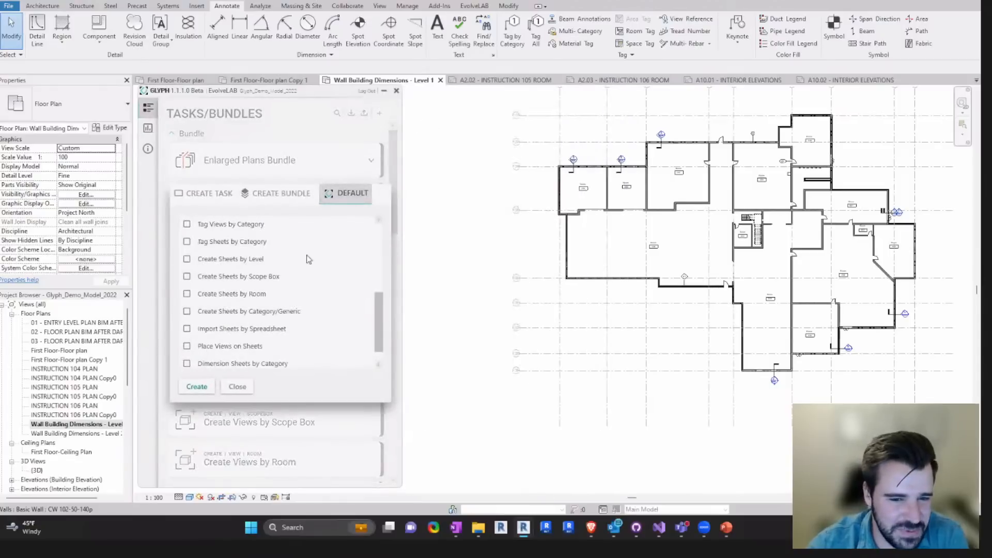
{"action": "left_click", "coordinate": [209, 193]}
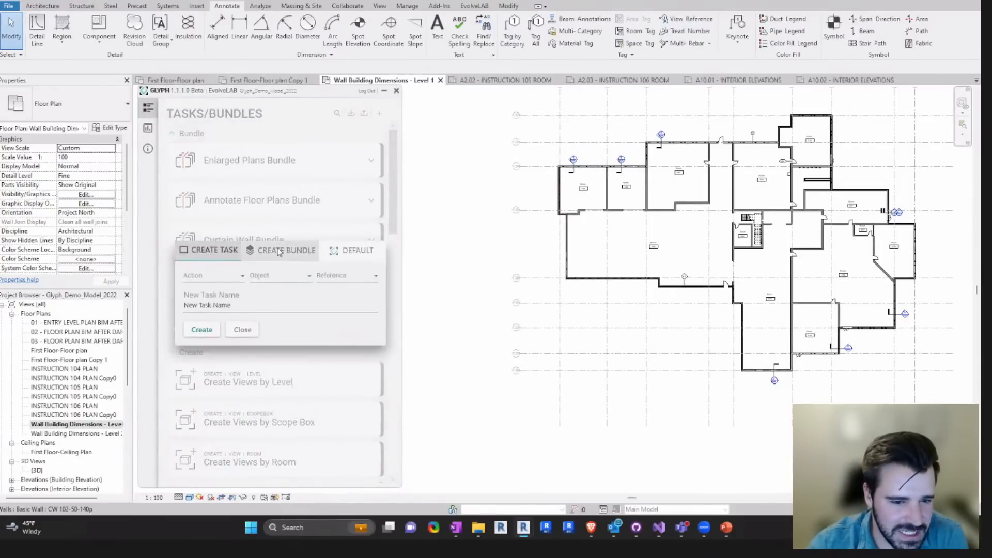
{"action": "left_click", "coordinate": [216, 278]}
{"action": "left_click", "coordinate": [219, 292]}
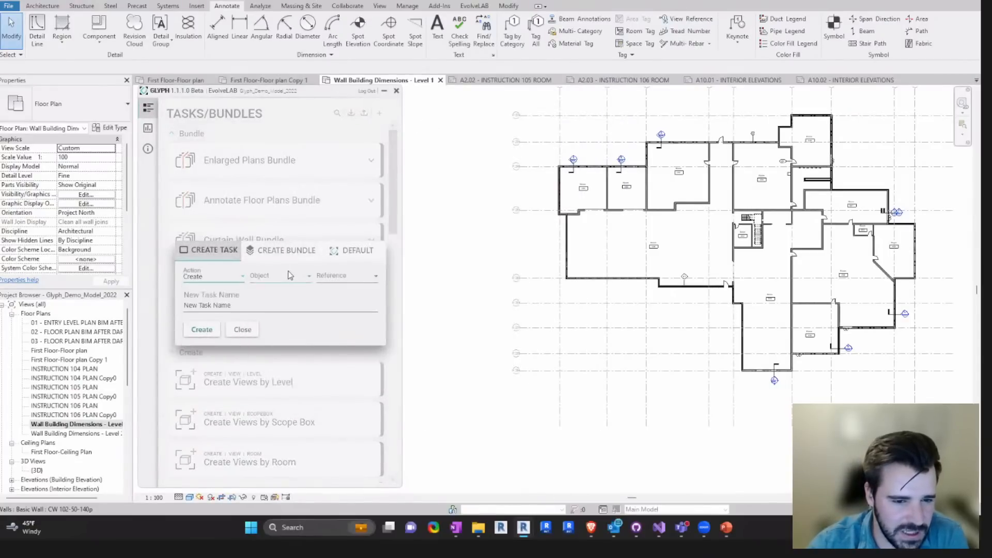
{"action": "left_click", "coordinate": [289, 274]}
{"action": "left_click", "coordinate": [218, 281]}
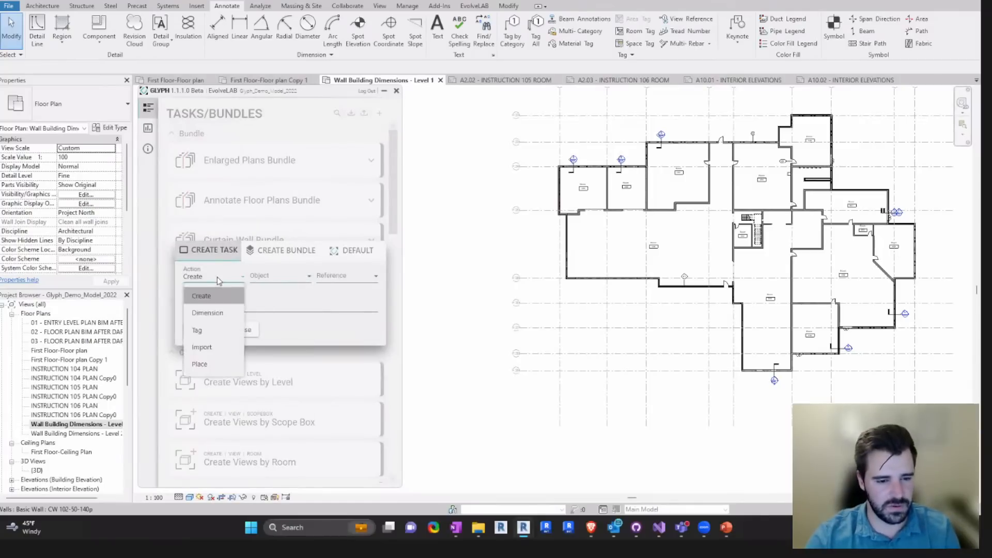
{"action": "left_click", "coordinate": [208, 312]}
- Set the new task's object to View and reference to Category, create it as "create dimensions by line", and locate it under Dimension
{"action": "left_click", "coordinate": [280, 276]}
{"action": "left_click", "coordinate": [266, 295]}
{"action": "left_click", "coordinate": [365, 283]}
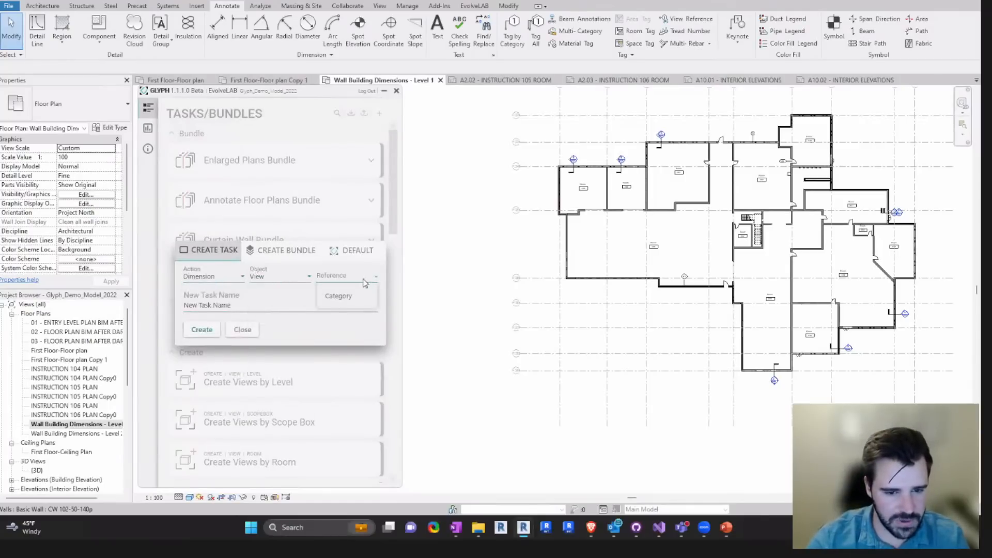
{"action": "left_click", "coordinate": [338, 296]}
{"action": "left_click", "coordinate": [196, 309]}
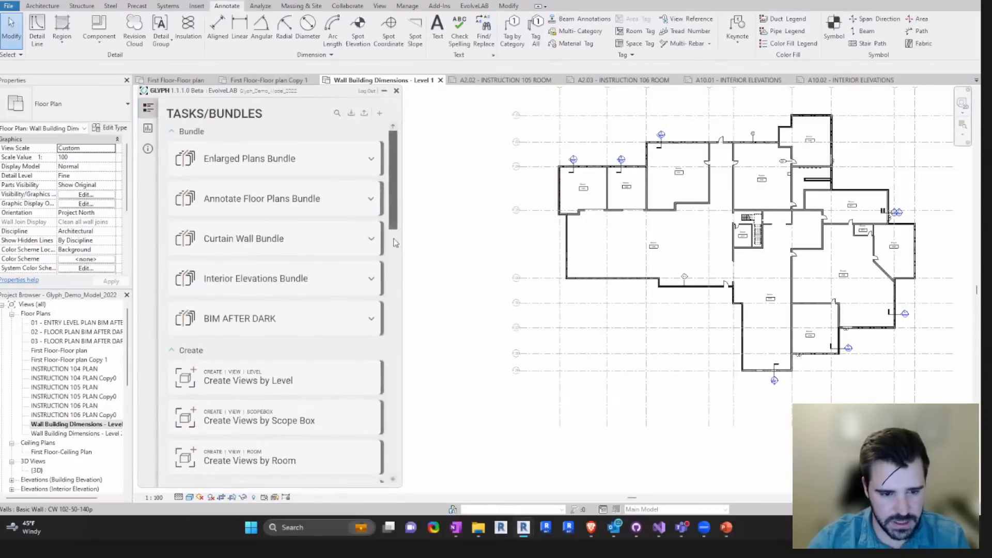
{"action": "left_click_drag", "start_coordinate": [394, 228], "coordinate": [399, 420]}
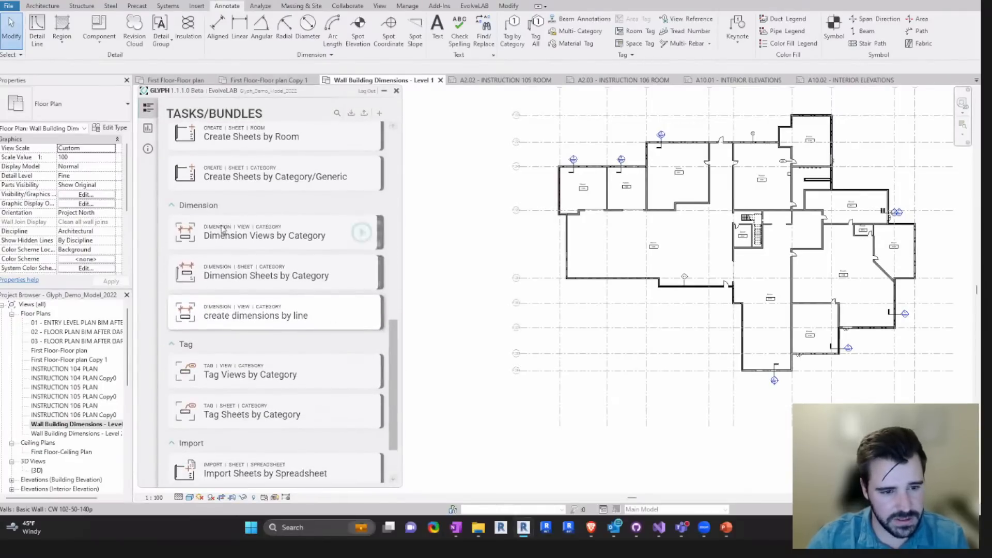
- Open the properties of the "create dimensions by line" task and switch it to By Line for the Walls / Curtain Walls category
{"action": "left_click", "coordinate": [256, 314]}
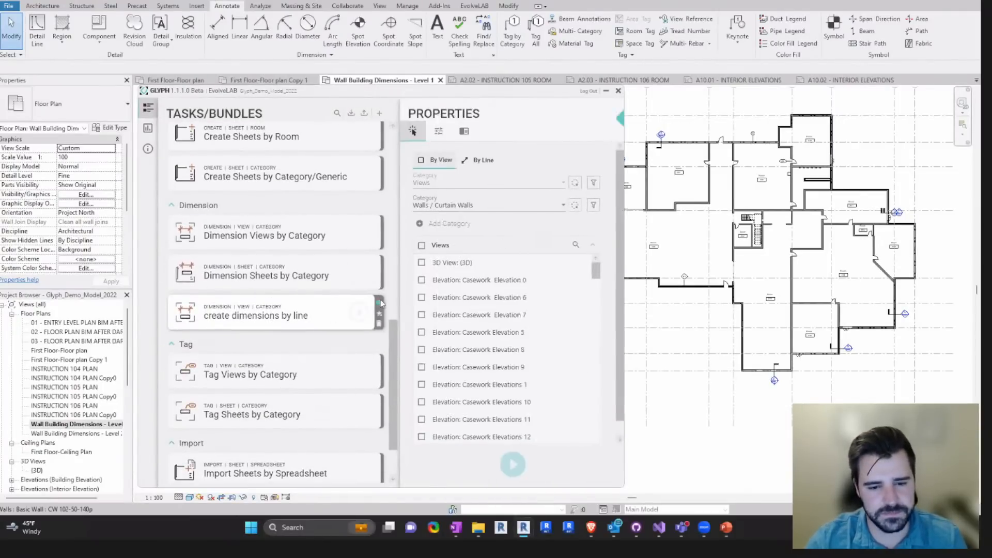
{"action": "left_click_drag", "start_coordinate": [524, 94], "coordinate": [492, 89]}
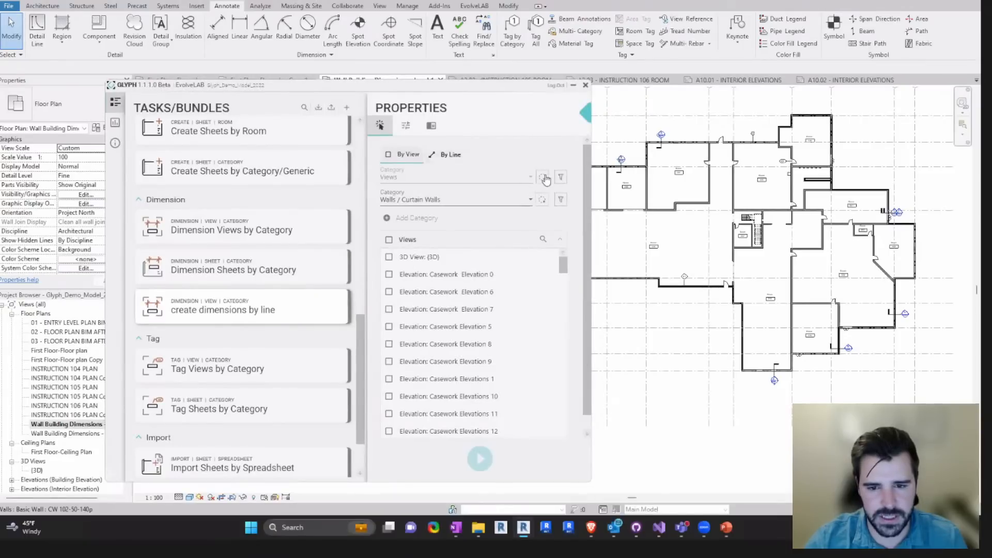
{"action": "left_click", "coordinate": [543, 177]}
{"action": "left_click", "coordinate": [587, 142]}
{"action": "left_click", "coordinate": [445, 155]}
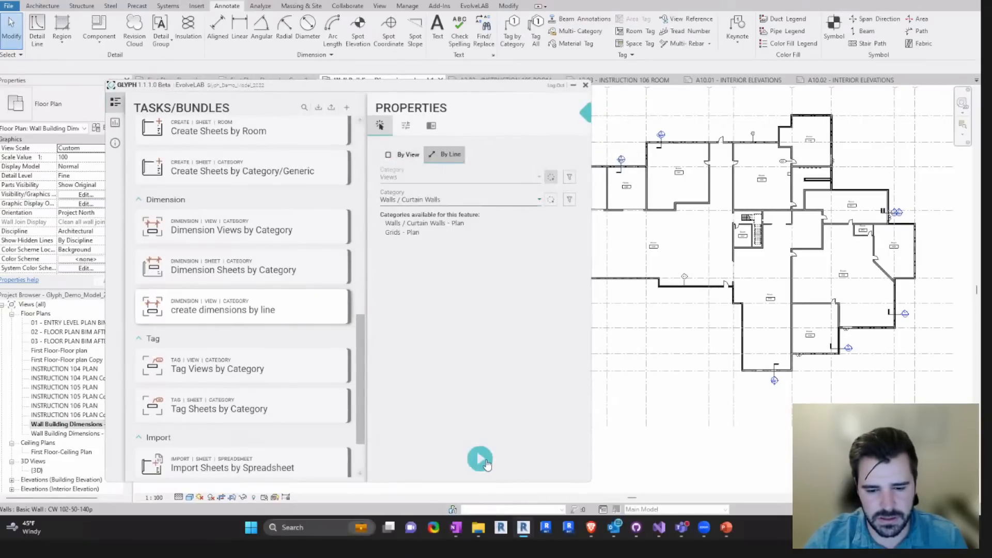
- Run the task and draw a horizontal line through rooms 252, 254 and 256 to dimension the walls it crosses
{"action": "left_click", "coordinate": [480, 459]}
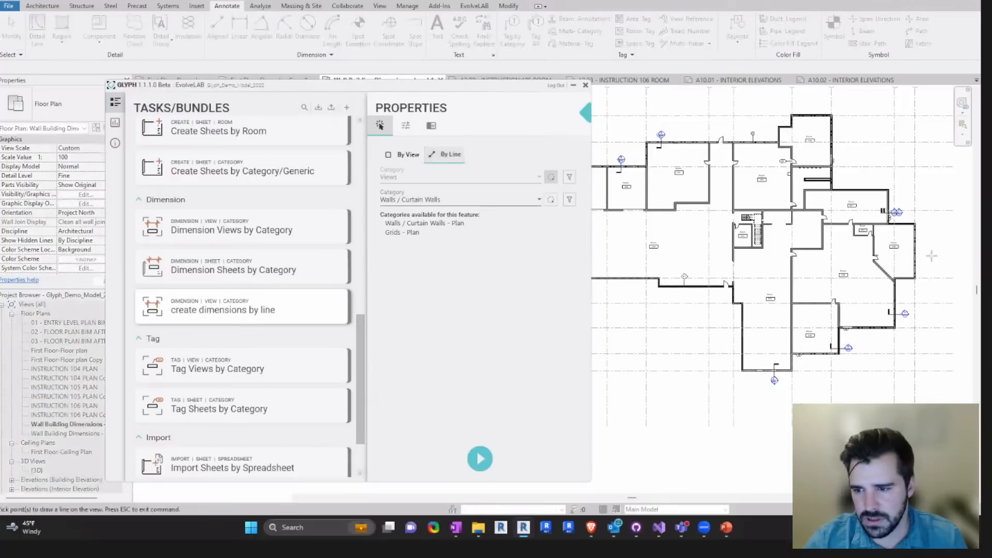
{"action": "scroll", "coordinate": [792, 257], "scroll_direction": "up", "scroll_amount": 6}
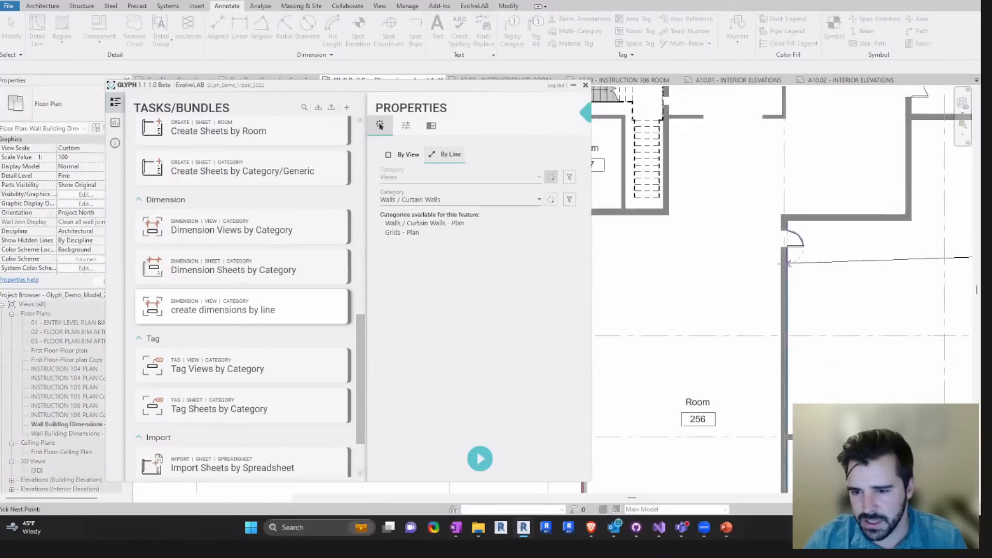
{"action": "scroll", "coordinate": [722, 261], "scroll_direction": "down", "scroll_amount": 5}
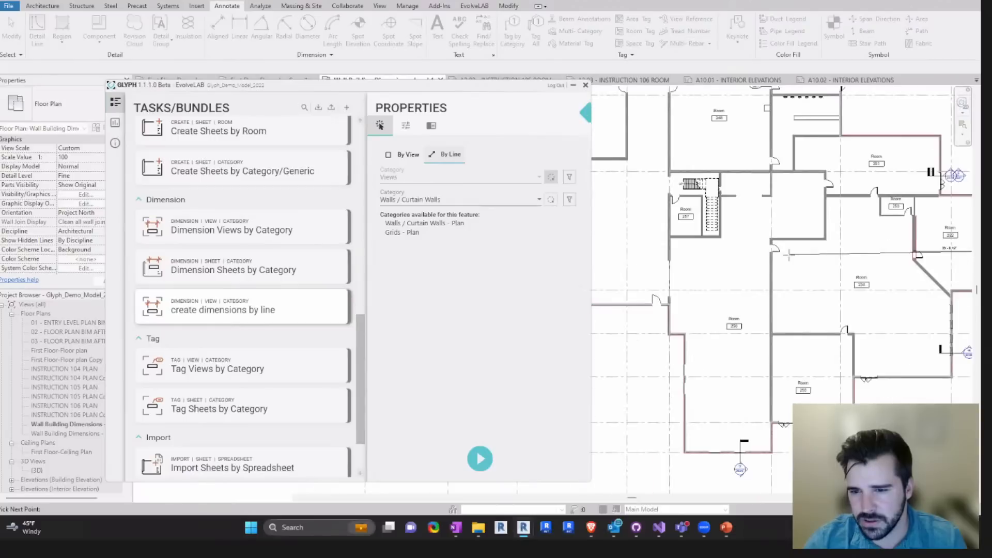
{"action": "scroll", "coordinate": [638, 256], "scroll_direction": "down", "scroll_amount": 3}
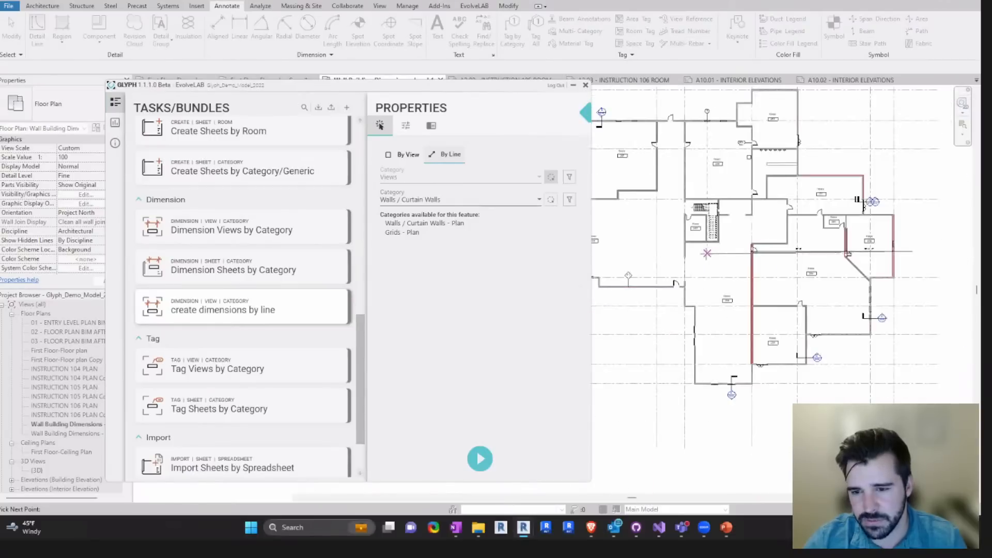
{"action": "scroll", "coordinate": [649, 248], "scroll_direction": "up", "scroll_amount": 5}
{"action": "scroll", "coordinate": [650, 245], "scroll_direction": "down", "scroll_amount": 2}
{"action": "scroll", "coordinate": [819, 246], "scroll_direction": "up", "scroll_amount": 3}
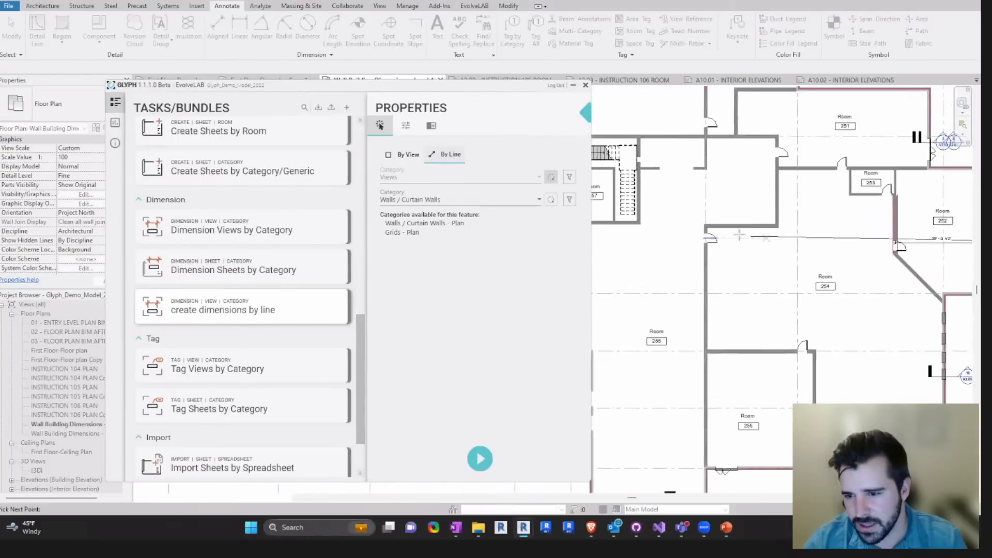
{"action": "scroll", "coordinate": [603, 193], "scroll_direction": "down", "scroll_amount": 2}
{"action": "scroll", "coordinate": [794, 246], "scroll_direction": "up", "scroll_amount": 4}
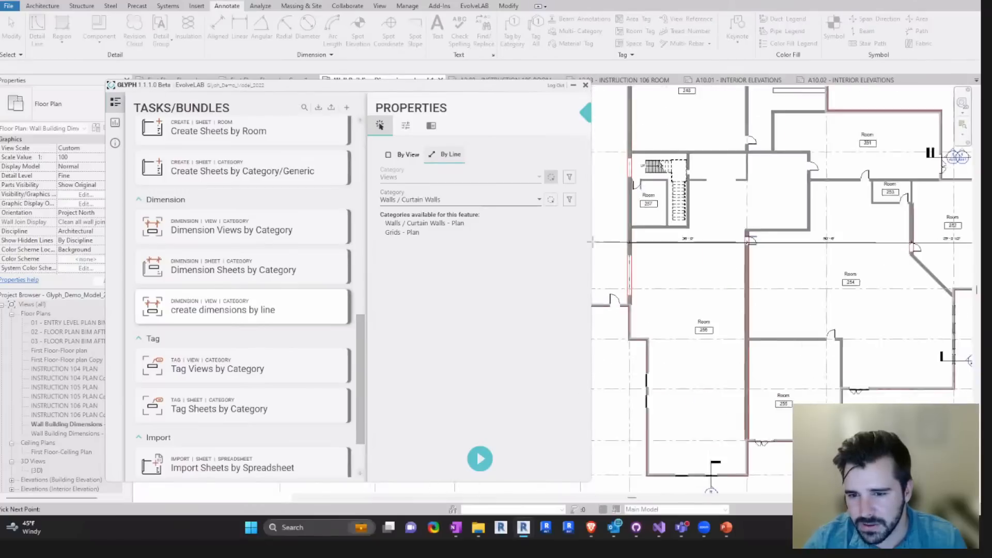
{"action": "scroll", "coordinate": [759, 238], "scroll_direction": "down", "scroll_amount": 3}
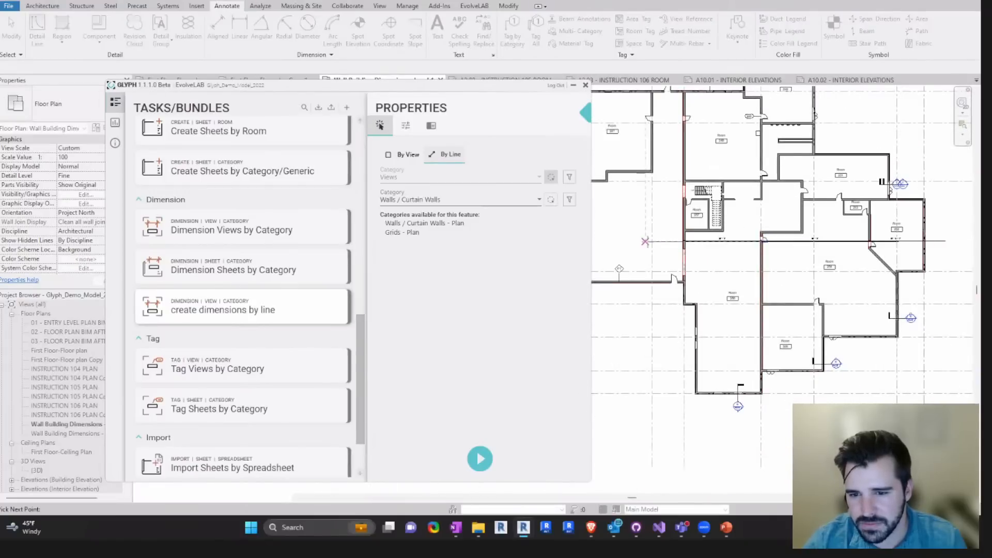
{"action": "left_click", "coordinate": [728, 243]}
{"action": "scroll", "coordinate": [800, 248], "scroll_direction": "up", "scroll_amount": 1}
{"action": "middle_click_drag", "start_coordinate": [802, 248], "coordinate": [766, 260]}
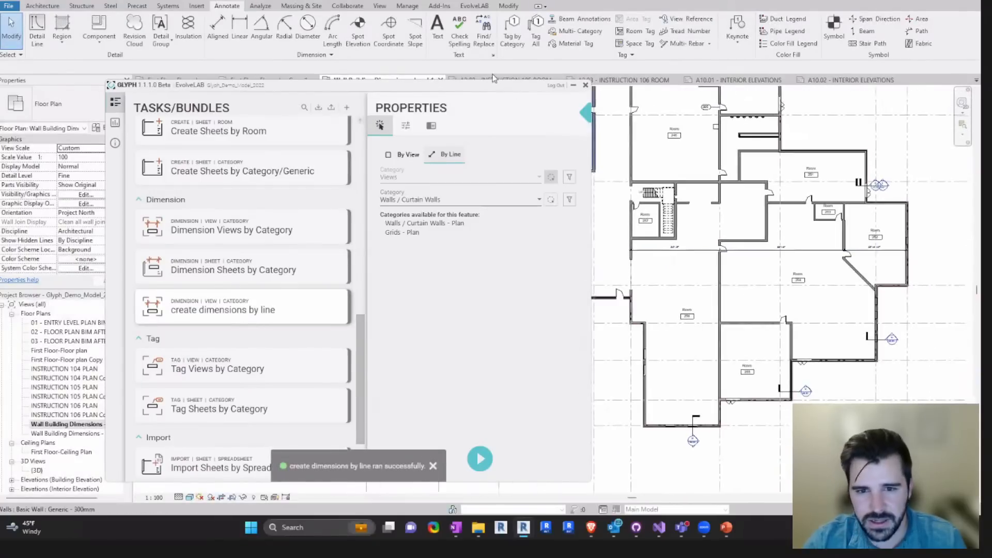
{"action": "left_click_drag", "start_coordinate": [487, 87], "coordinate": [427, 82]}
{"action": "middle_click_drag", "start_coordinate": [760, 238], "coordinate": [740, 274]}
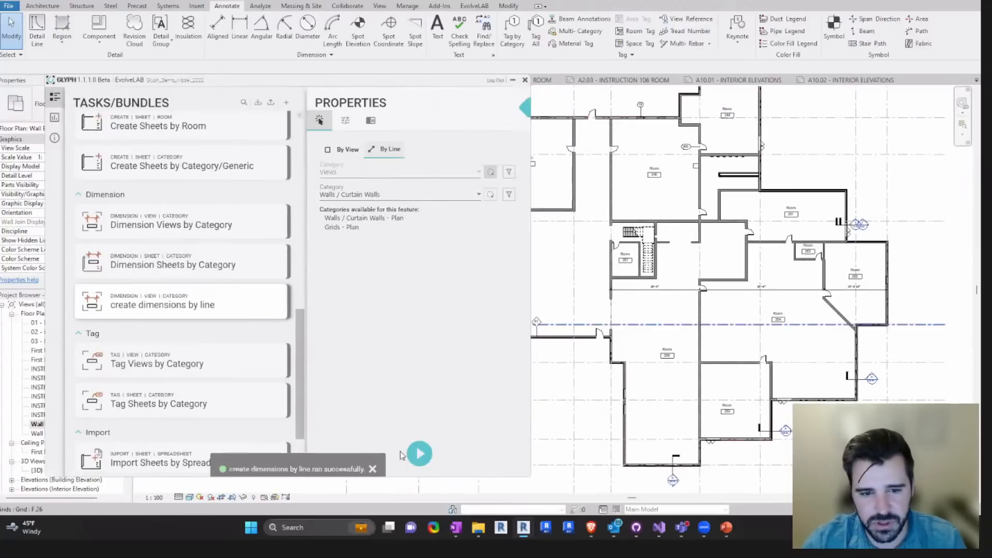
- Mark the "create dimensions by line" task as a favorite so it gets its own EvolveLAB shortcut
{"action": "left_click_drag", "start_coordinate": [414, 85], "coordinate": [433, 85]}
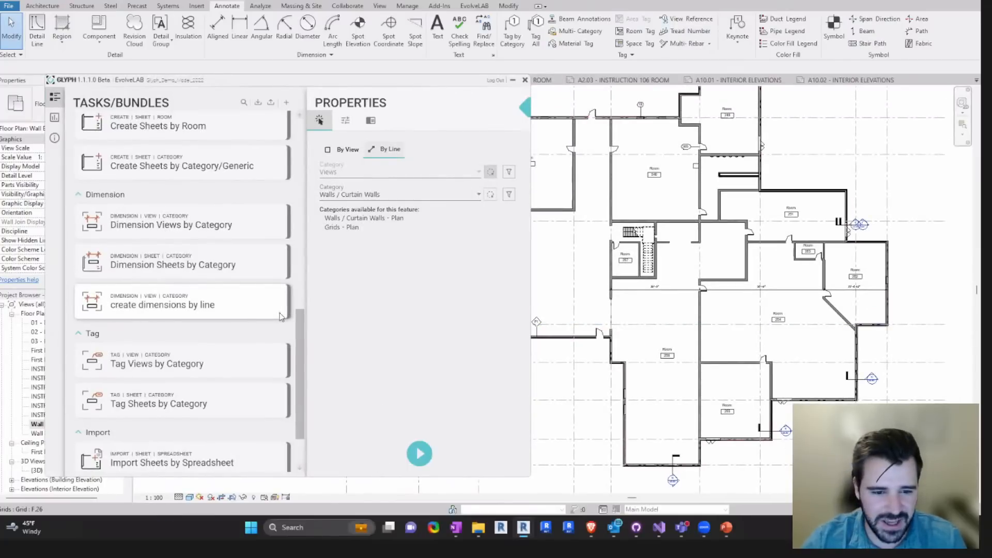
{"action": "mouse_move", "coordinate": [305, 302]}
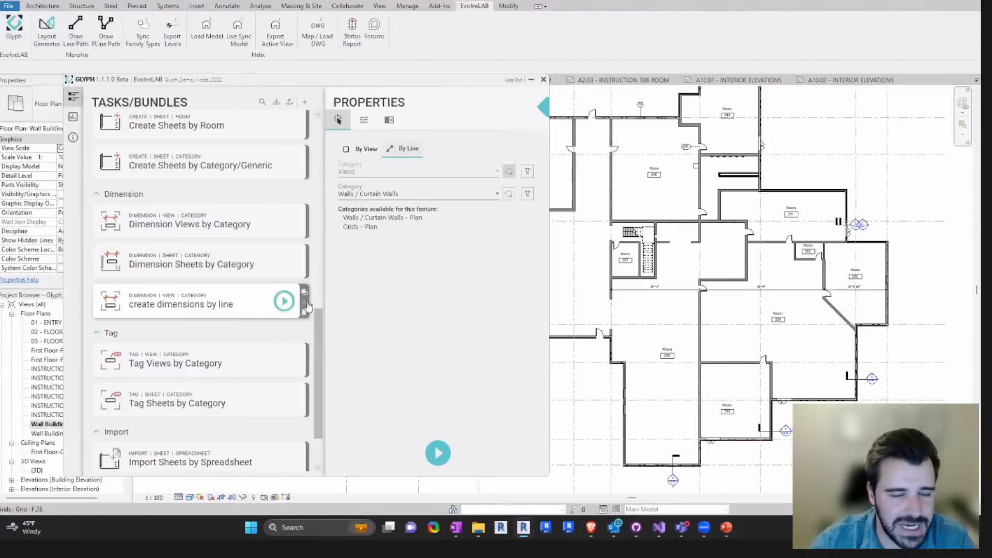
{"action": "left_click", "coordinate": [304, 292]}
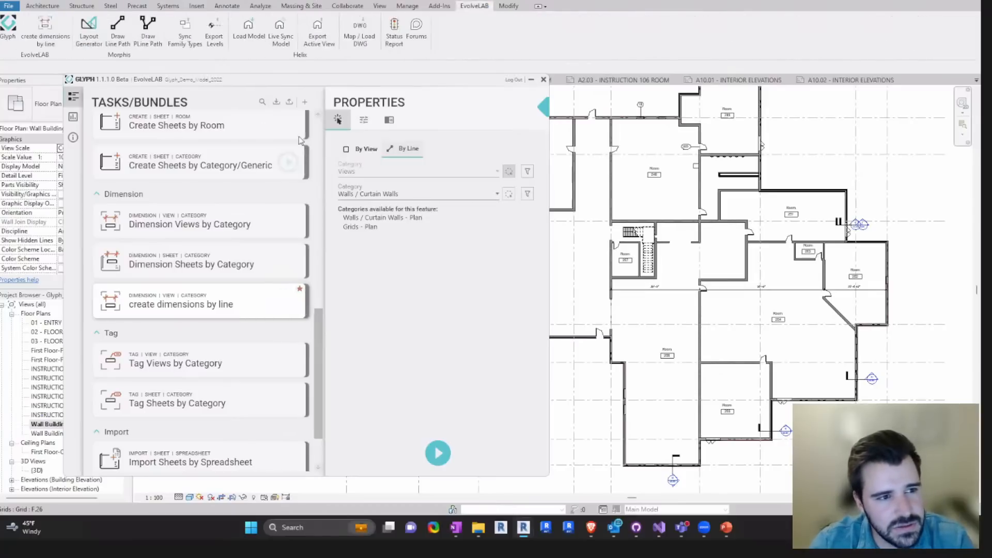
- Run the task from its new EvolveLAB shortcut and dimension the plan's upper rooms along two horizontal lines
{"action": "left_click", "coordinate": [46, 42]}
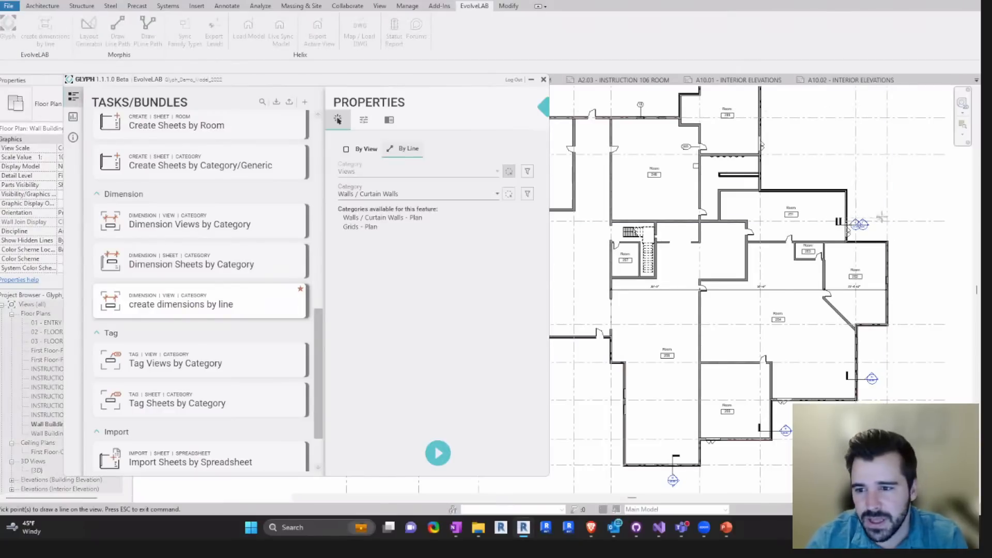
{"action": "scroll", "coordinate": [881, 217], "scroll_direction": "down", "scroll_amount": 1}
{"action": "left_click", "coordinate": [809, 177]}
{"action": "left_click", "coordinate": [558, 181]}
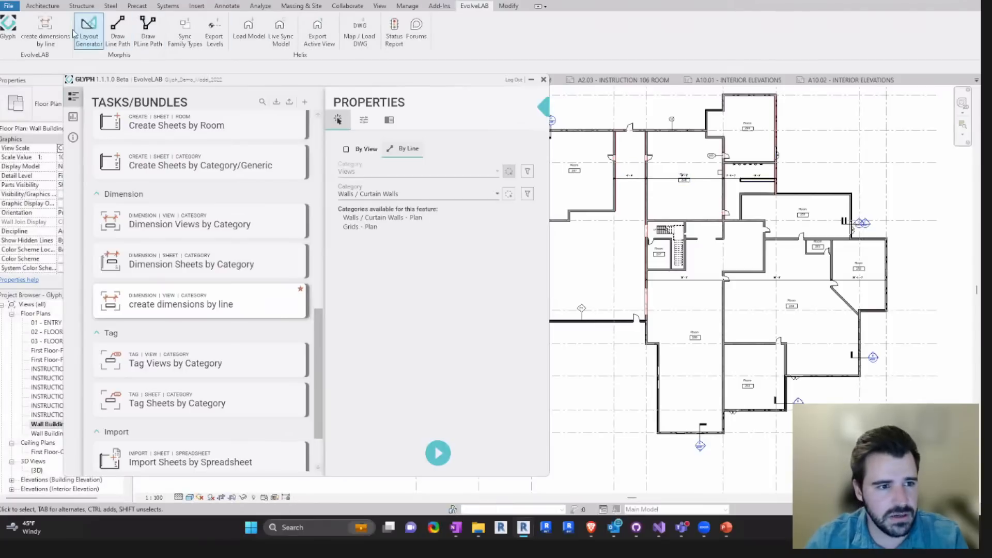
{"action": "left_click", "coordinate": [564, 146]}
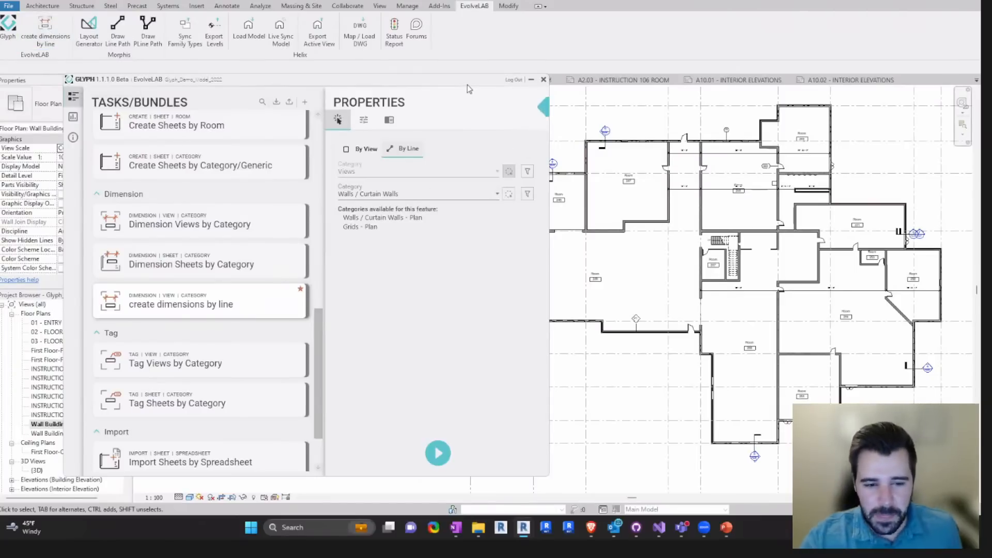
- Look through the available bundles and tasks, including the contents of the Annotate Floor Plans Bundle
{"action": "left_click_drag", "start_coordinate": [467, 85], "coordinate": [488, 84]}
{"action": "left_click_drag", "start_coordinate": [336, 326], "coordinate": [339, 320]}
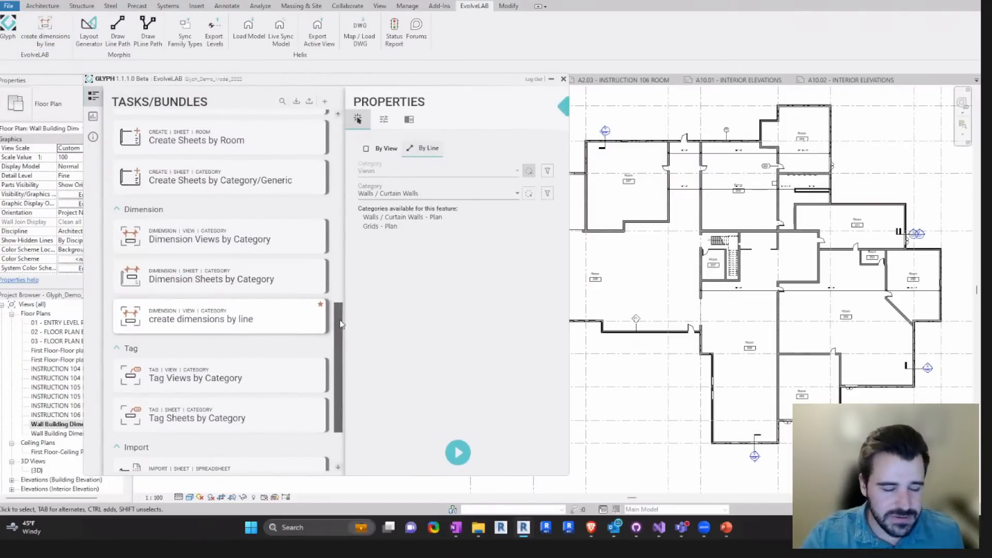
{"action": "scroll", "coordinate": [197, 414], "scroll_direction": "up", "scroll_amount": 3}
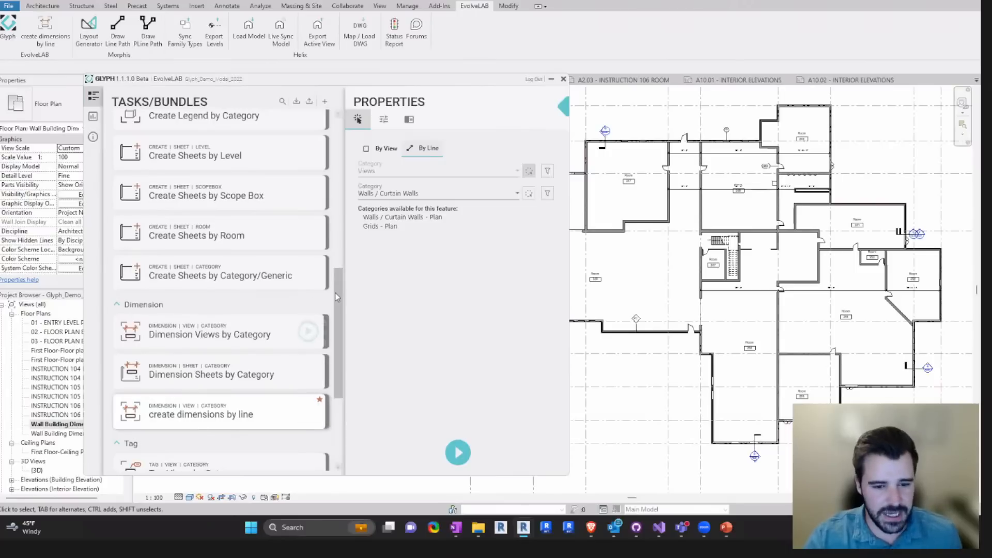
{"action": "left_click_drag", "start_coordinate": [334, 293], "coordinate": [336, 191]}
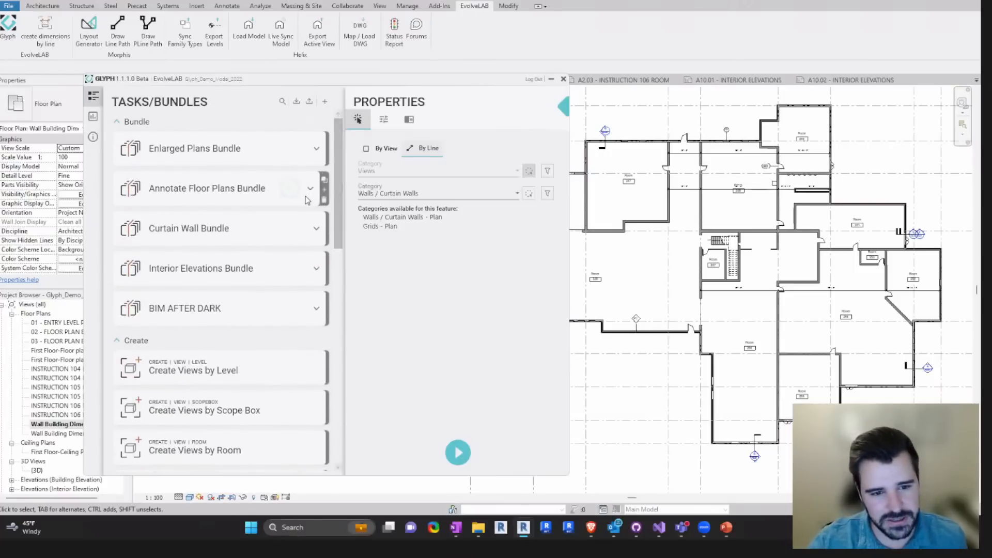
{"action": "left_click", "coordinate": [316, 189]}
{"action": "left_click", "coordinate": [312, 191]}
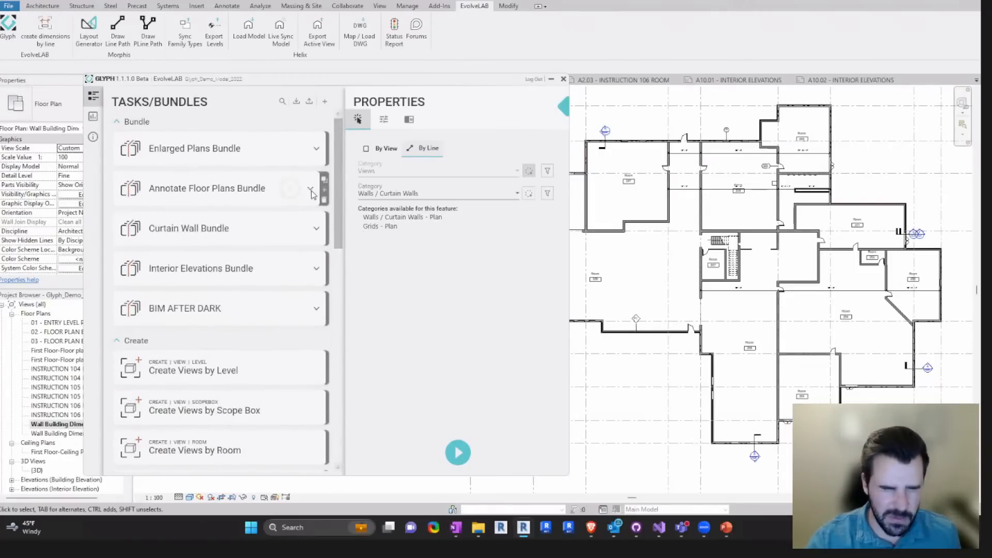
{"action": "left_click_drag", "start_coordinate": [344, 167], "coordinate": [344, 262]}
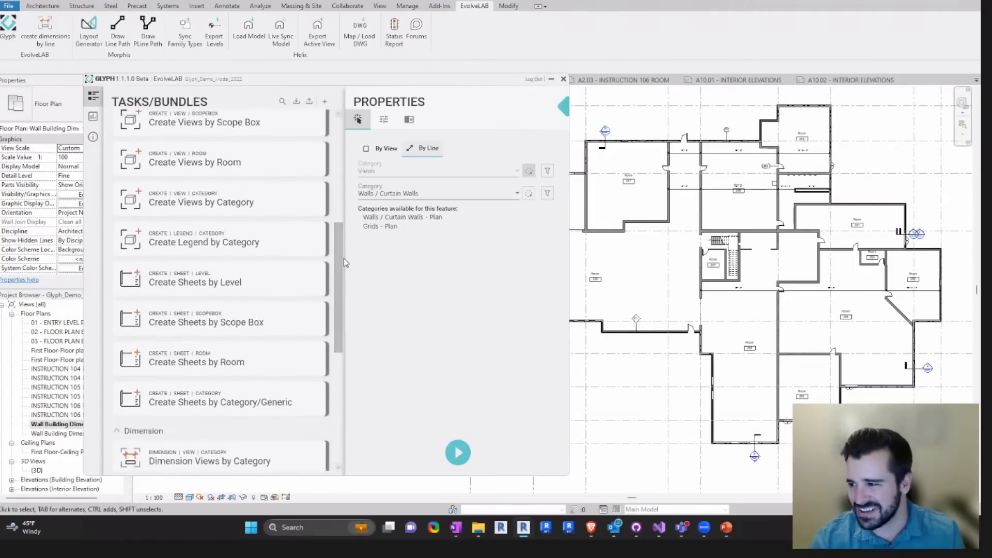